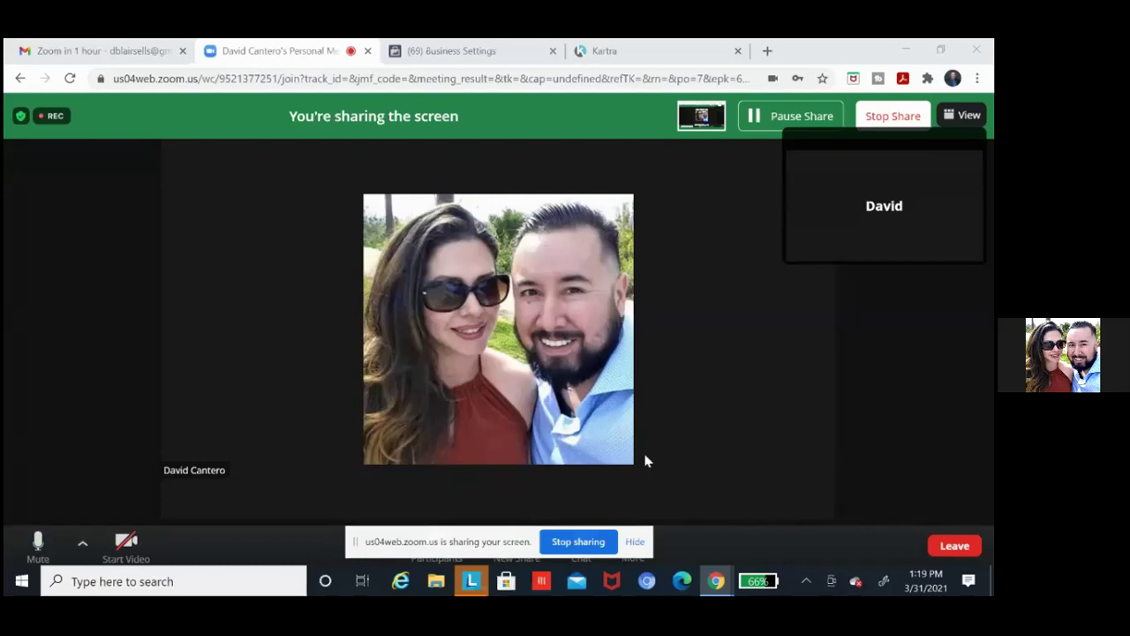
- Add a new pixel from the Pixels page and shorten its name to 'North Florida Realtor'
left_click(473, 59)
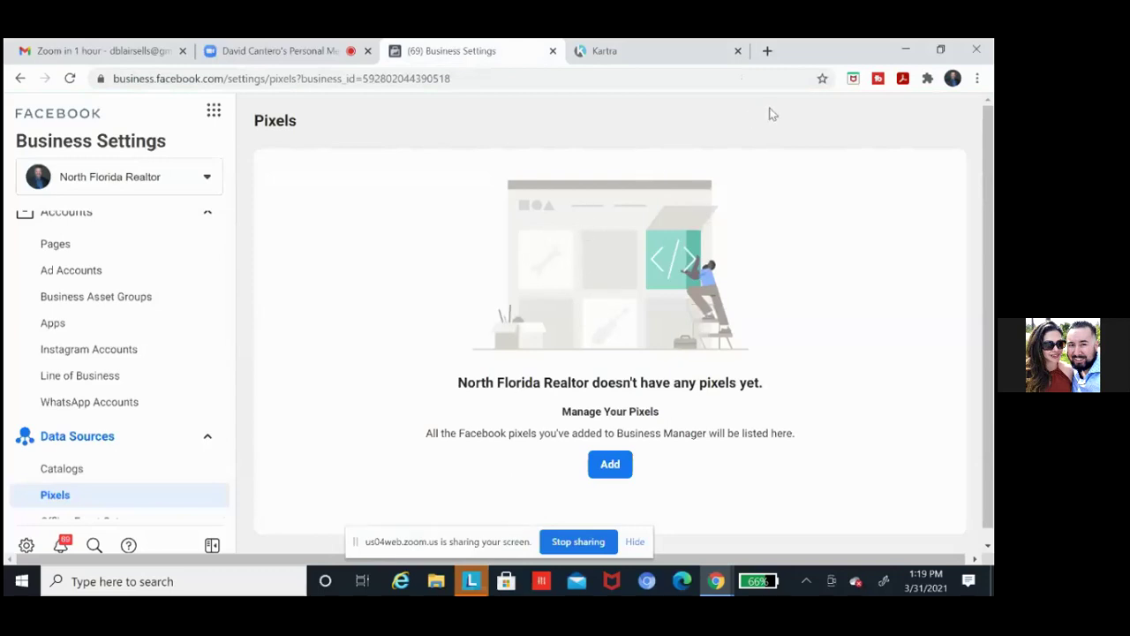
left_click(609, 463)
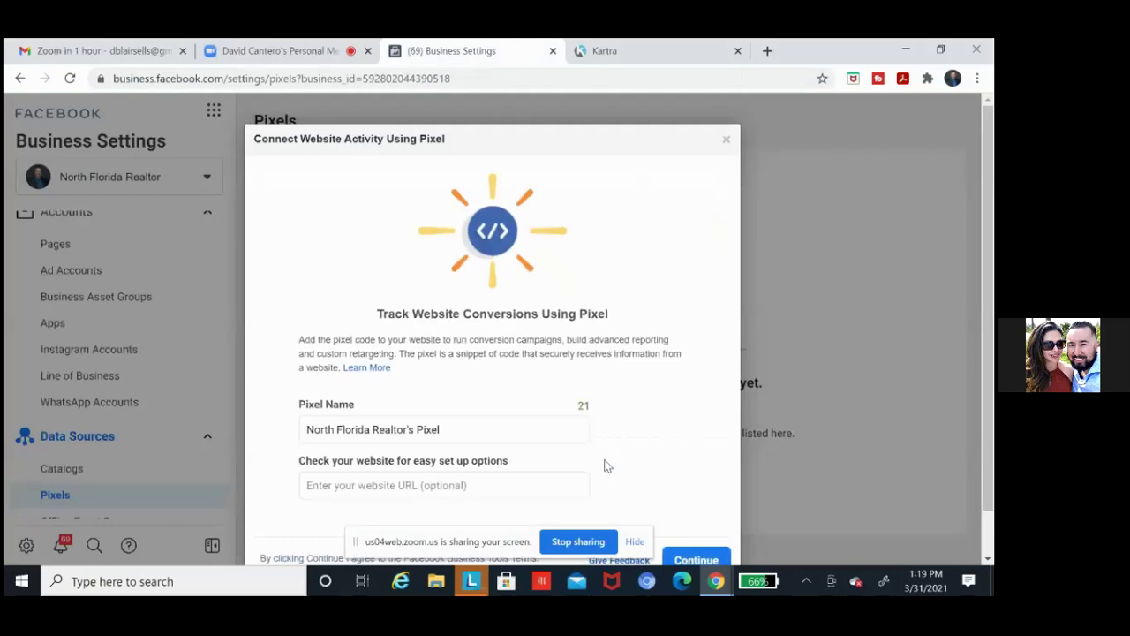
scroll(608, 465, "down", 1)
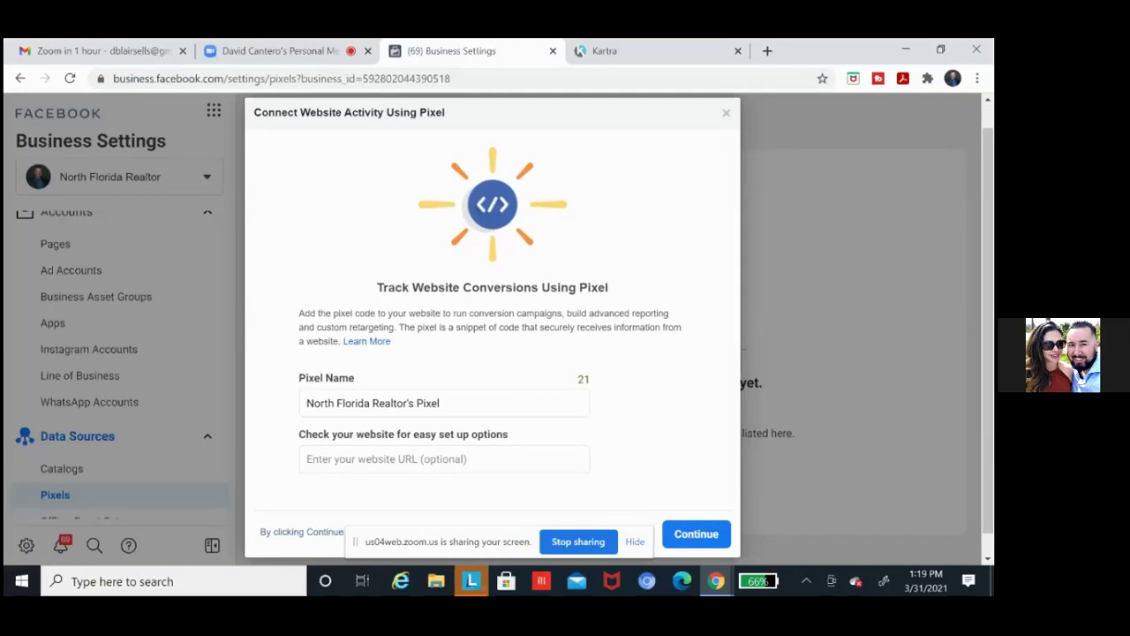
left_click(415, 403)
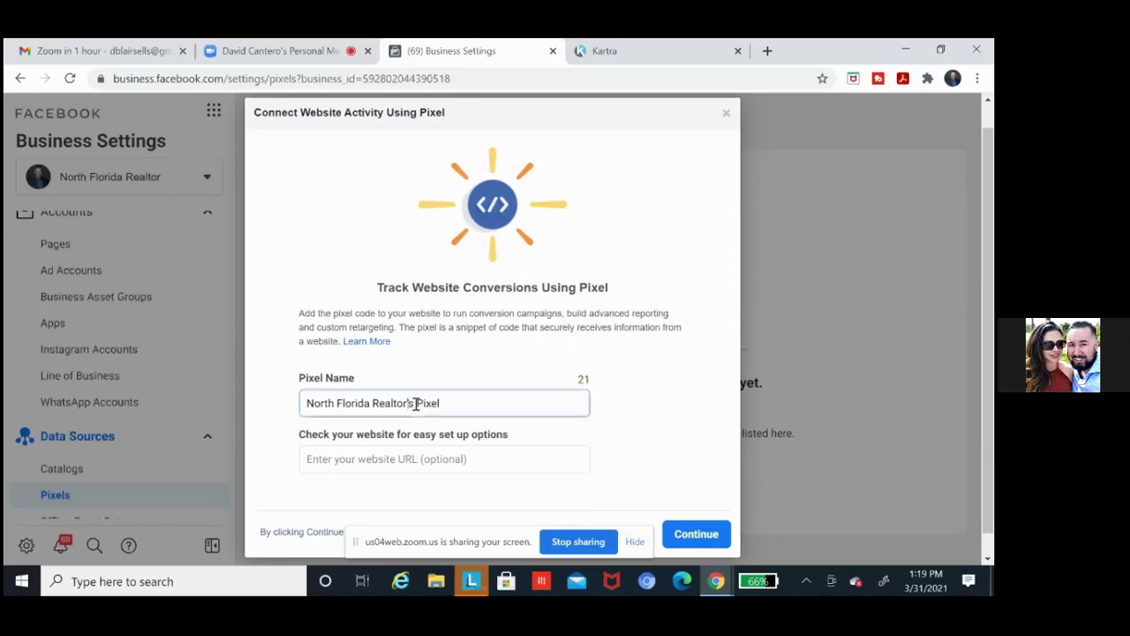
key("BackSpace")
key("BackSpace")
key("BackSpace")
key("Delete")
key("Delete")
key("Delete")
key("Delete")
key("Delete")
- Create the pixel, set it up now, and choose to manually add the pixel code
left_click(698, 535)
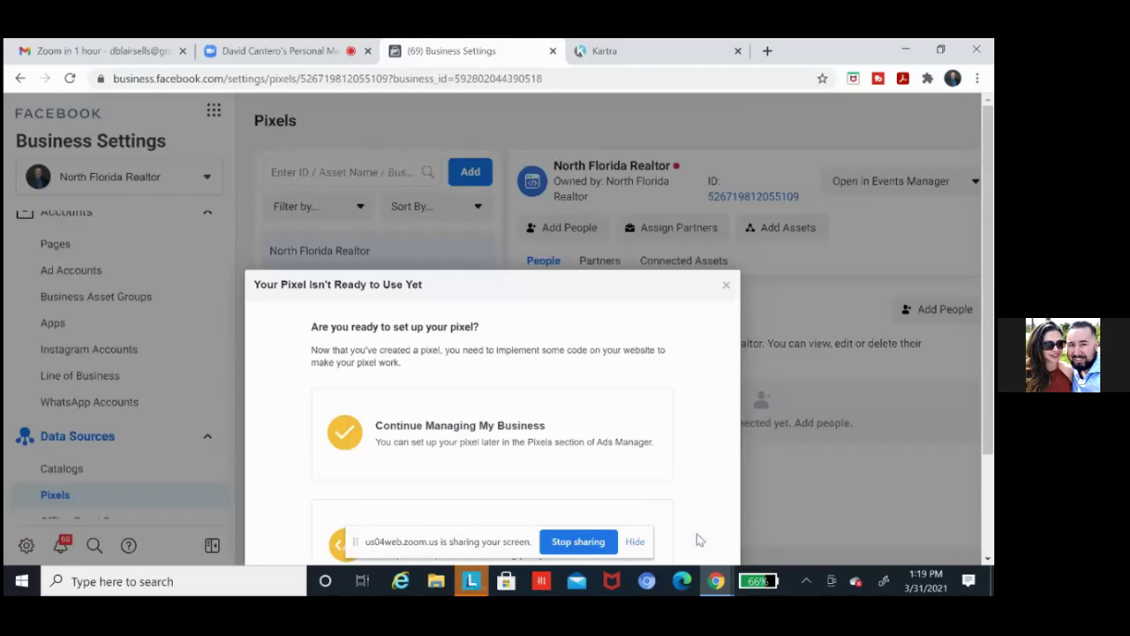
left_click(636, 542)
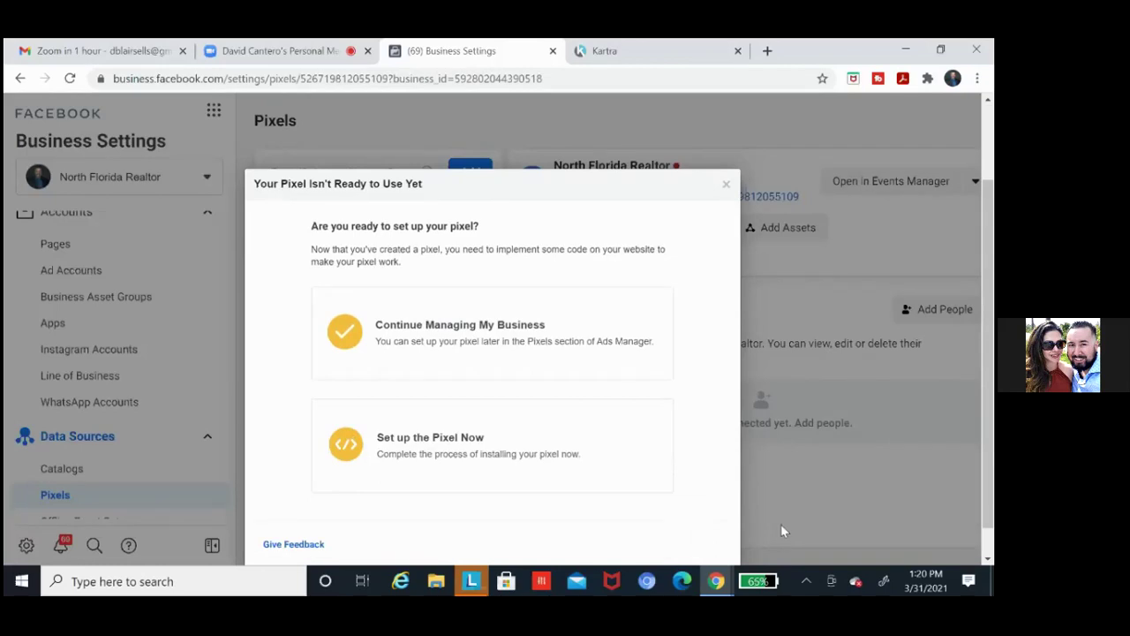
left_click(436, 436)
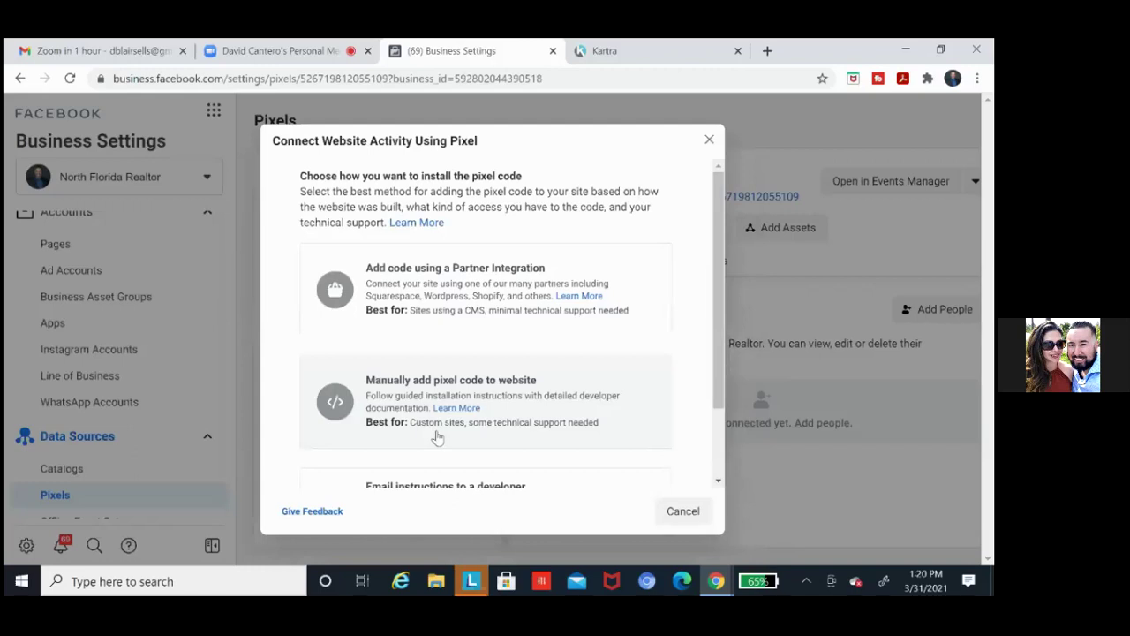
left_click(402, 382)
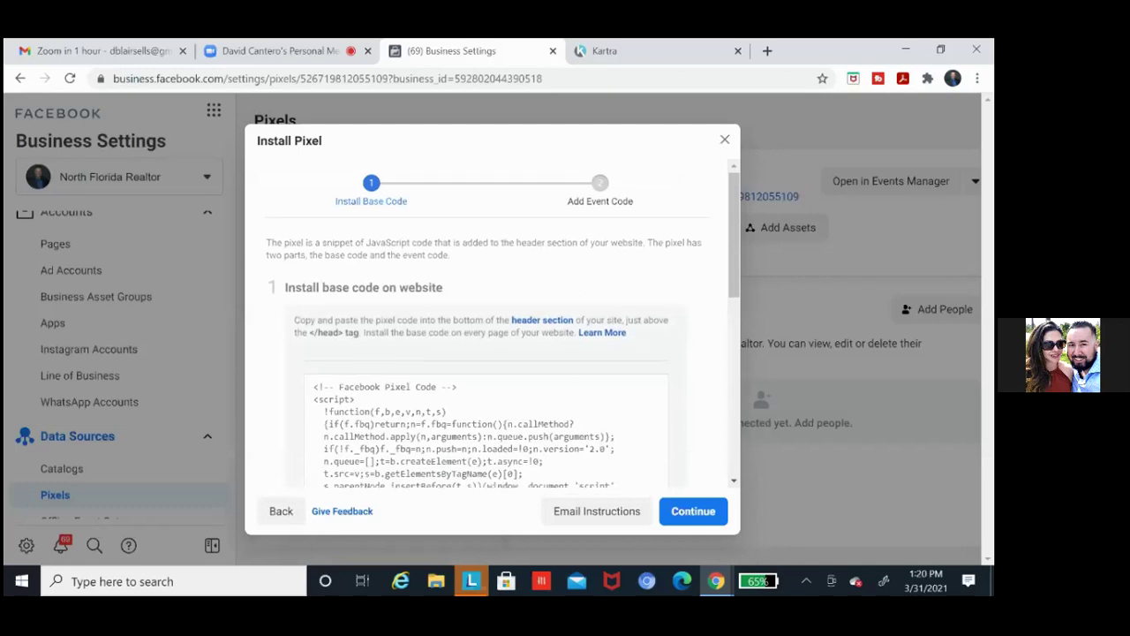
scroll(402, 382, "down", 5)
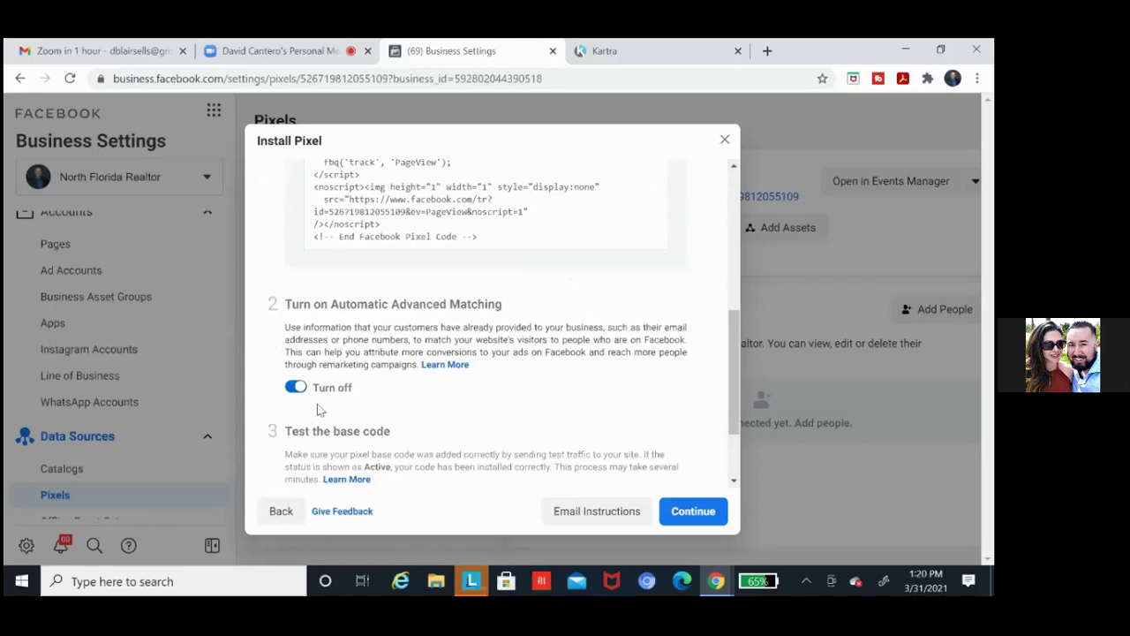
left_click(290, 392)
left_click(290, 392)
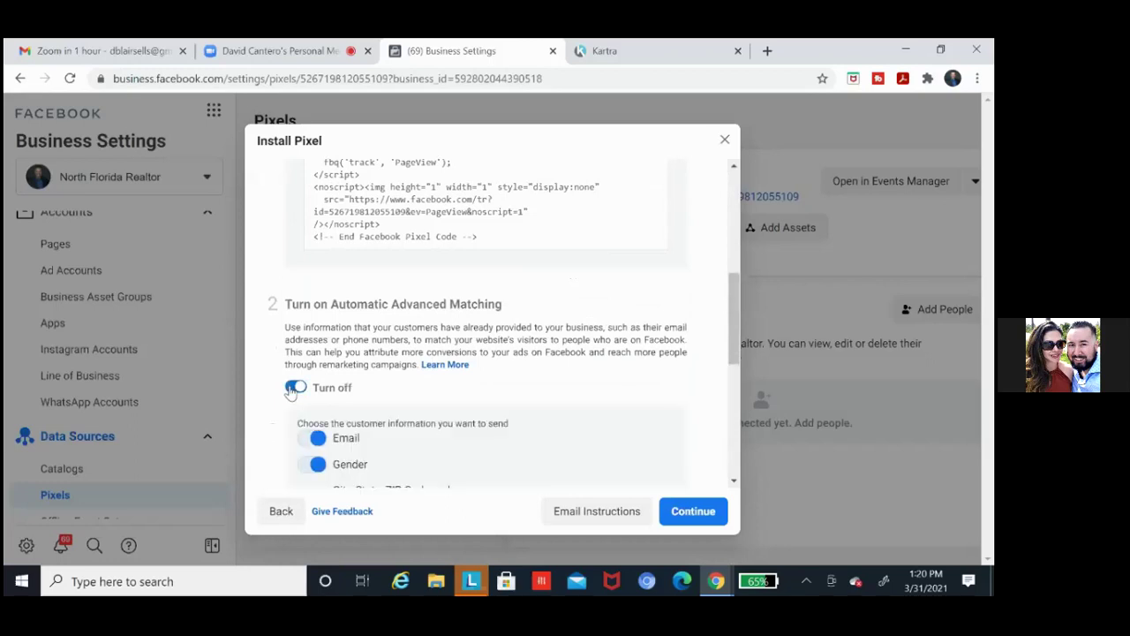
scroll(291, 392, "down", 5)
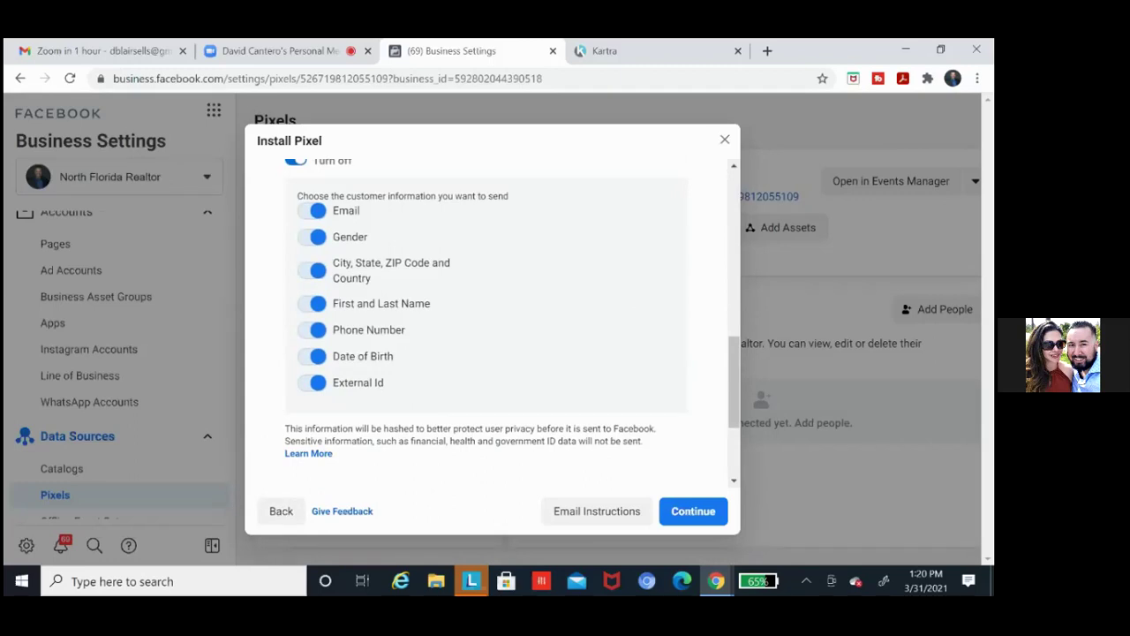
scroll(485, 318, "up", 8)
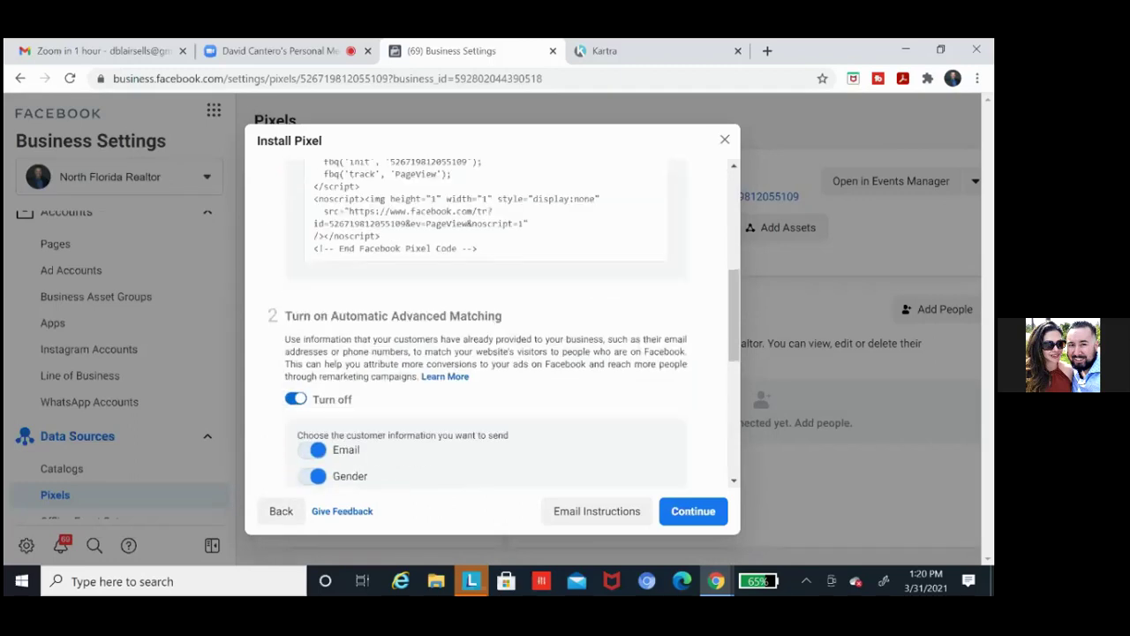
scroll(492, 324, "down", 5)
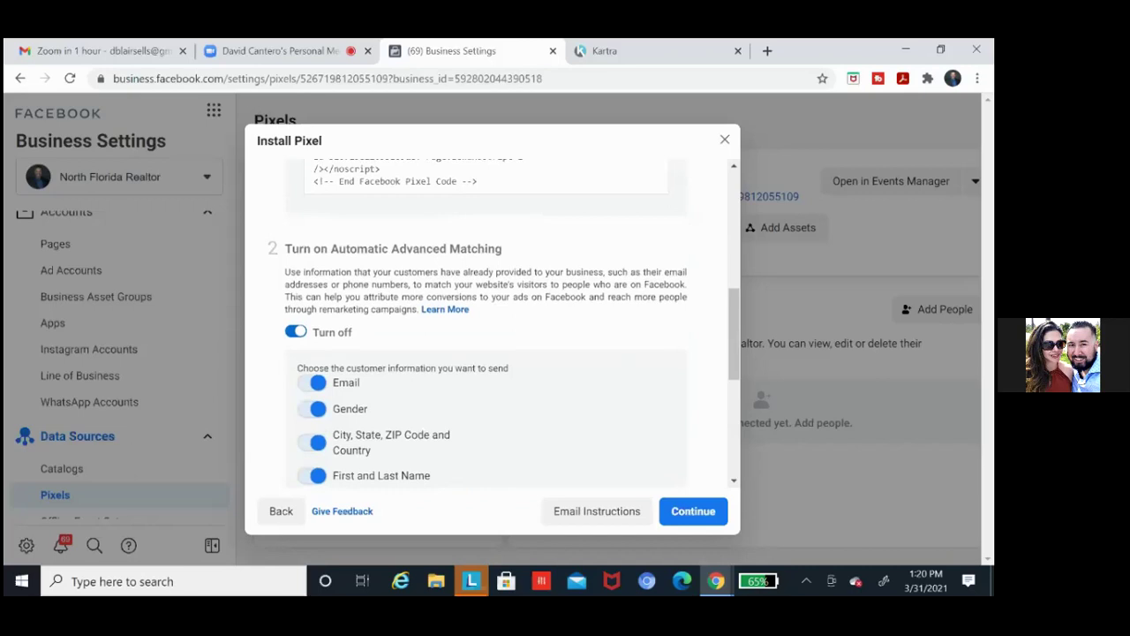
scroll(492, 322, "up", 1)
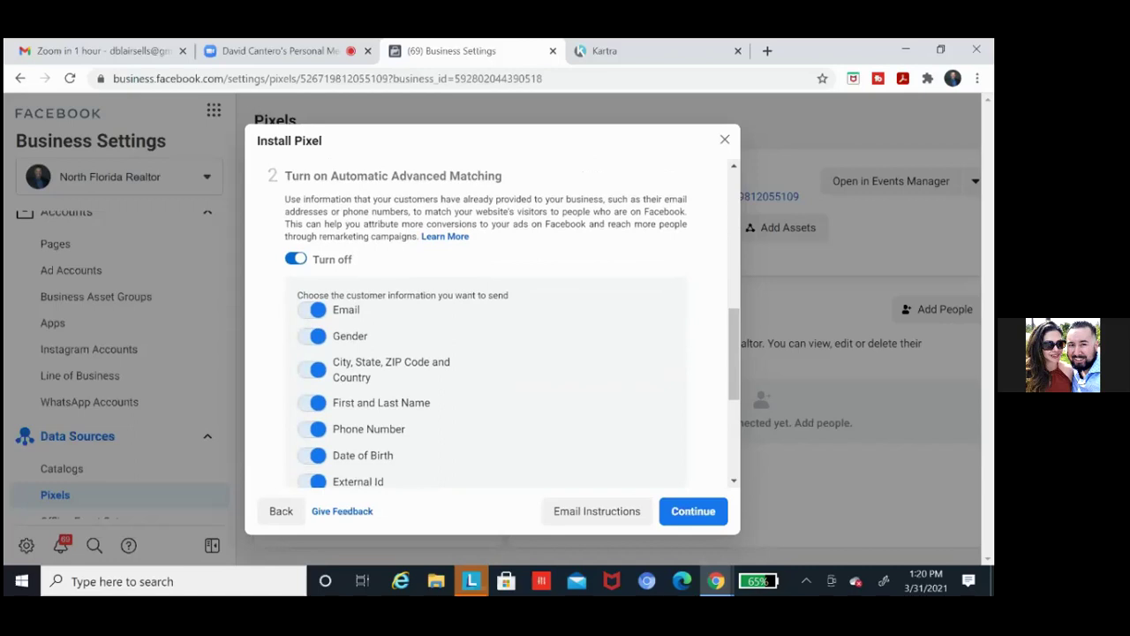
scroll(503, 322, "down", 3)
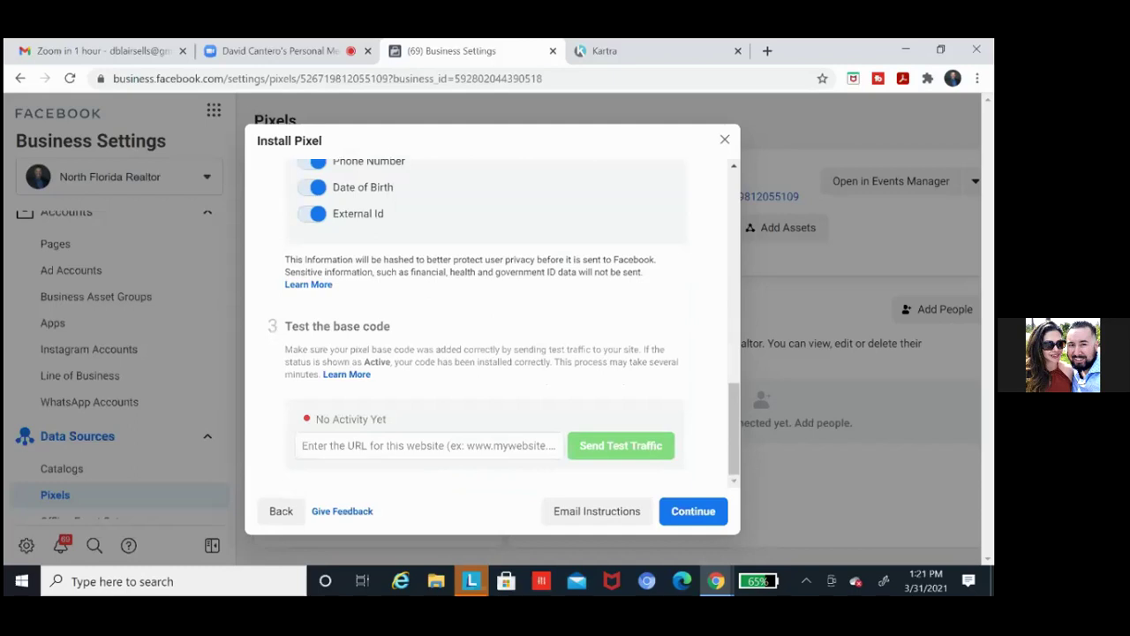
scroll(492, 323, "up", 6)
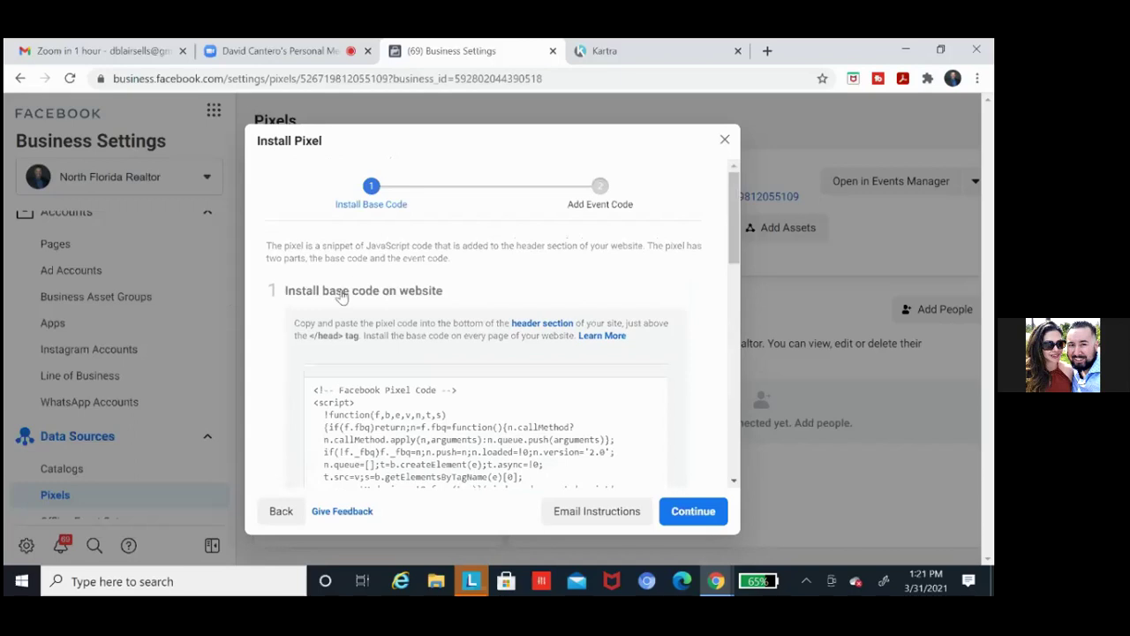
- Copy the pixel's base code, then continue and skip the event setup
left_click(320, 394)
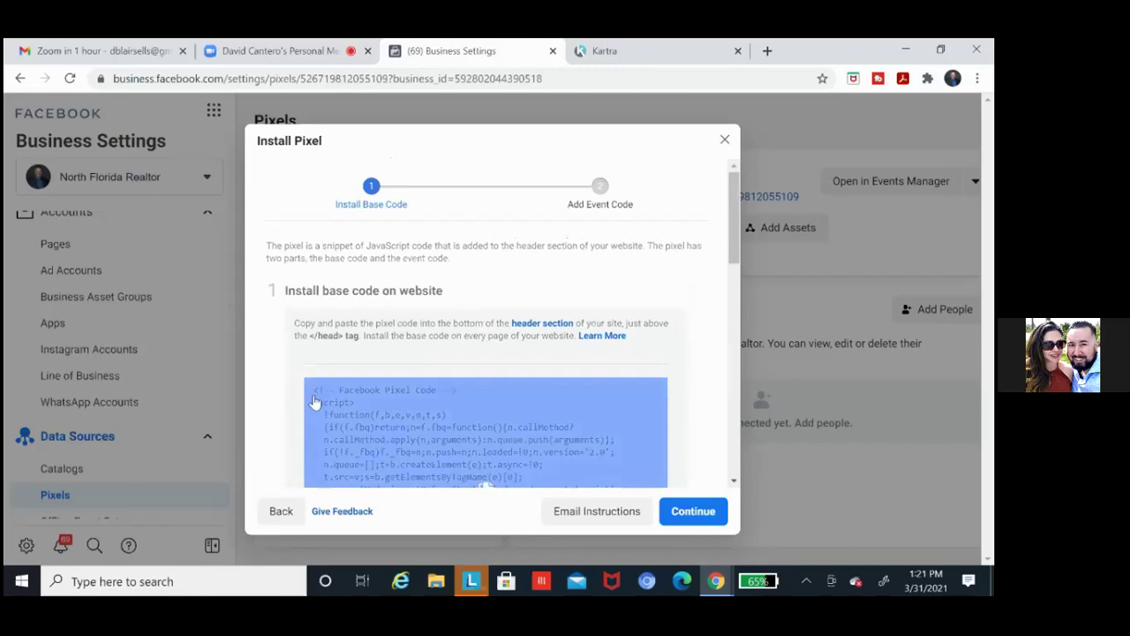
right_click(316, 402)
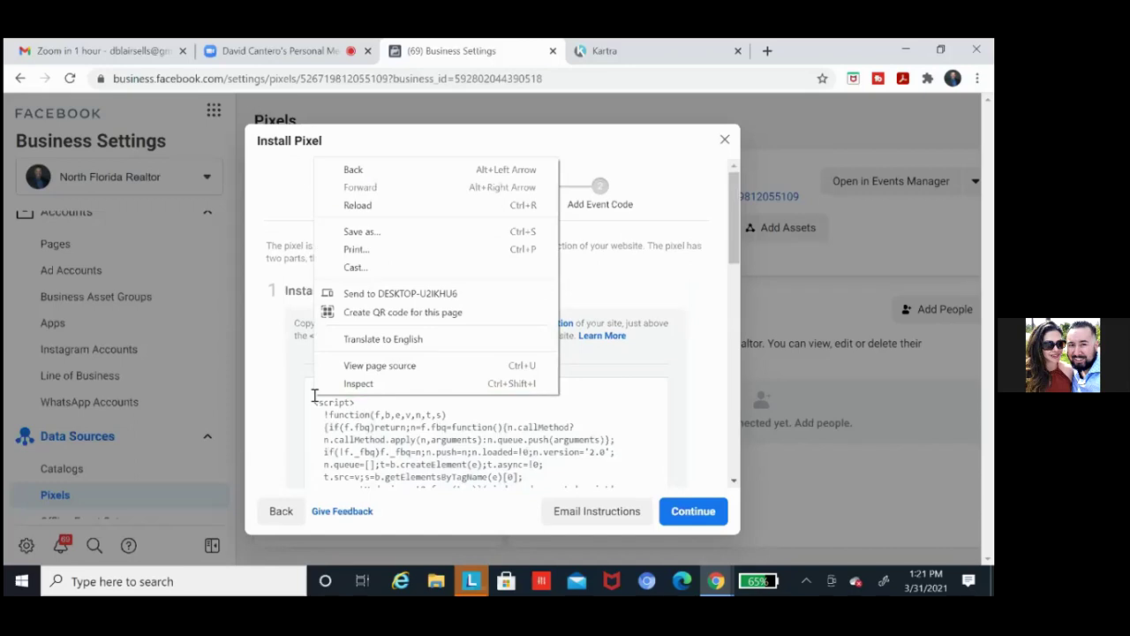
left_click(314, 400)
left_click(312, 405)
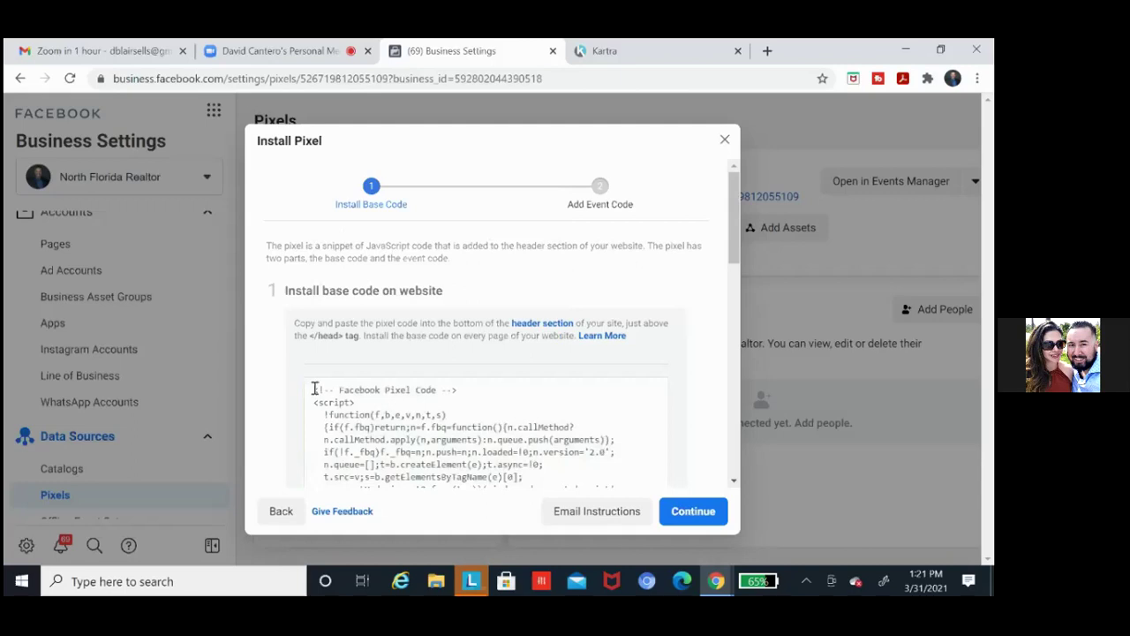
left_click(314, 393)
left_click(696, 513)
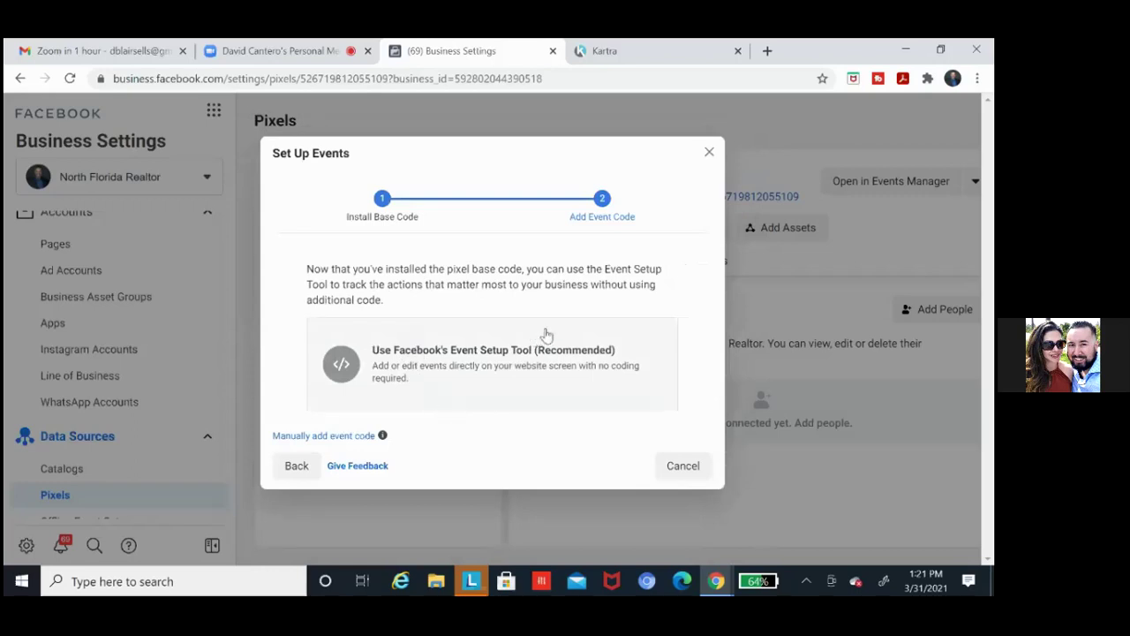
left_click(672, 470)
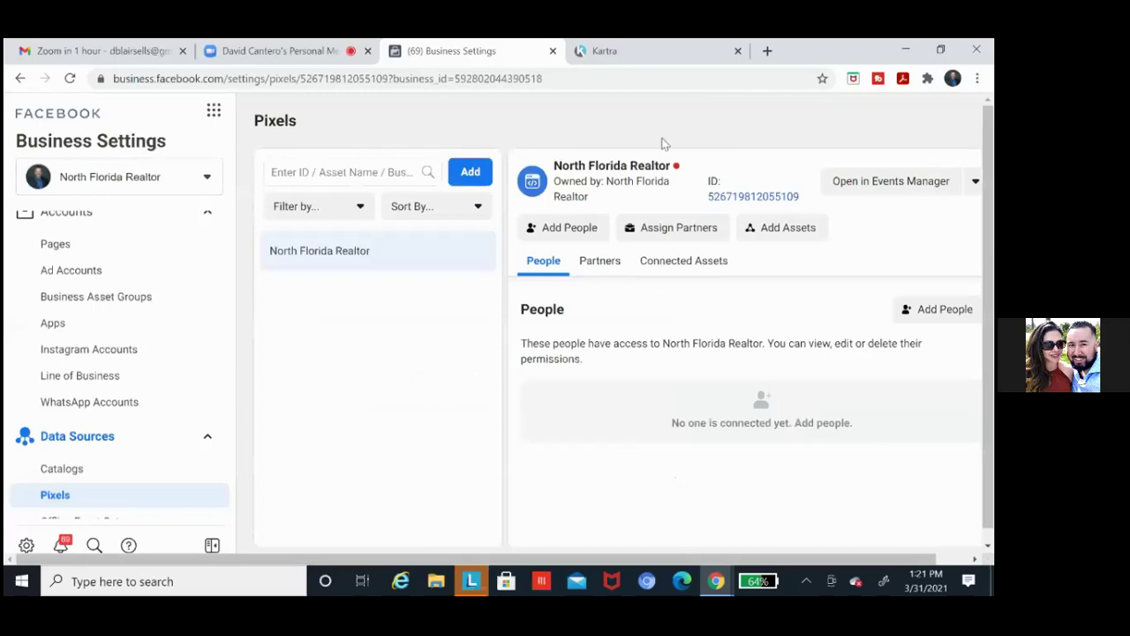
- Open the Seller Guide Email Sequence 1 page from the Kartra pages list in the editor
left_click(649, 54)
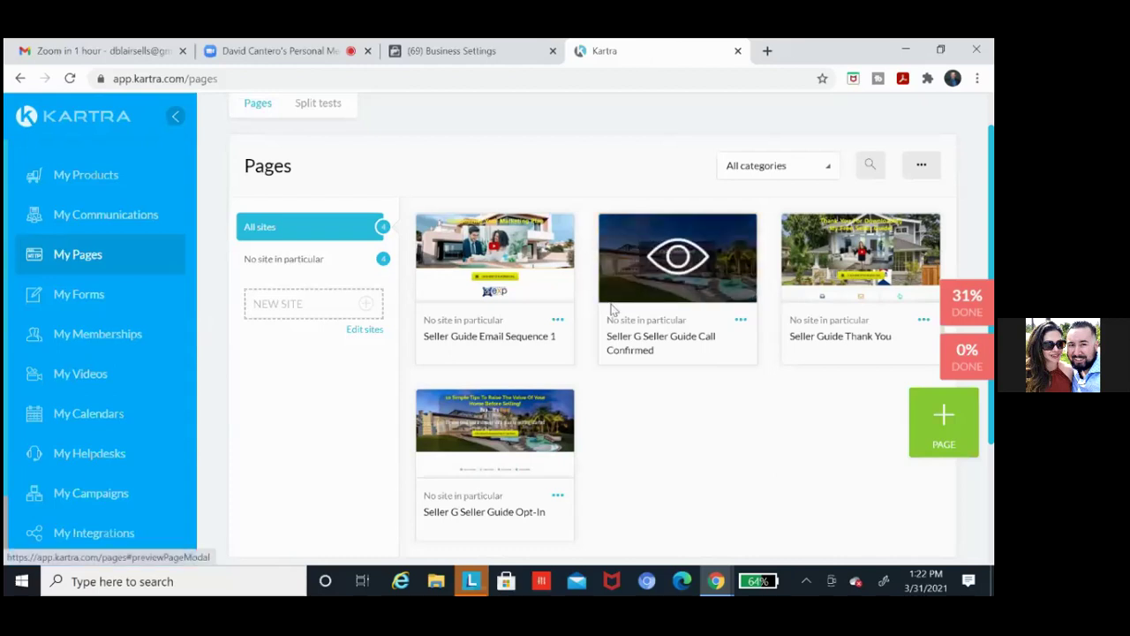
left_click(558, 323)
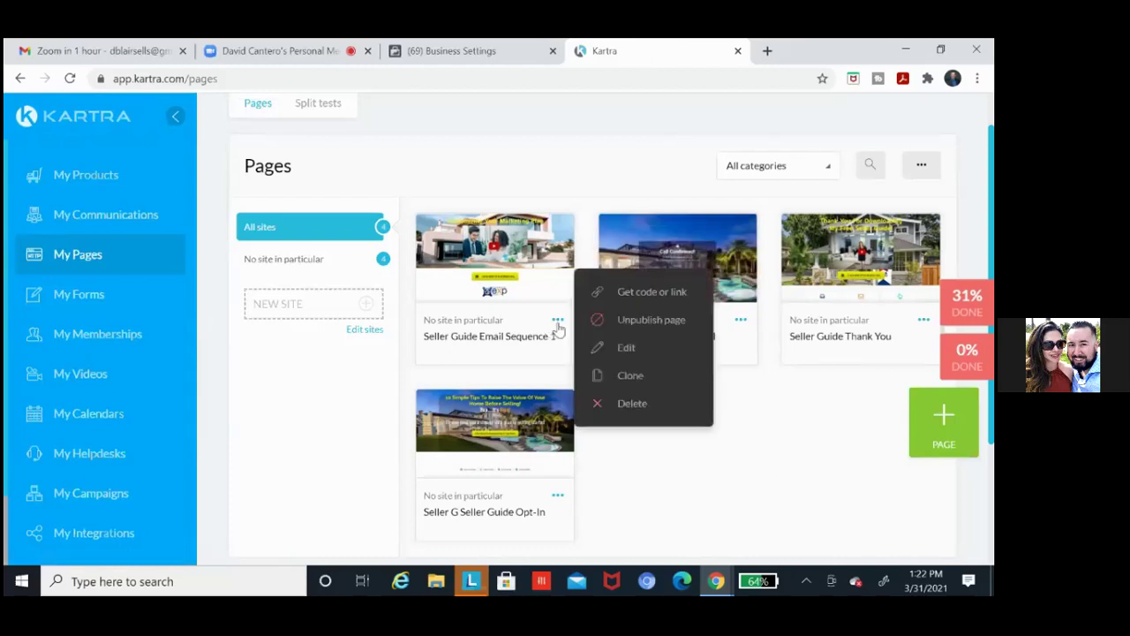
left_click(627, 350)
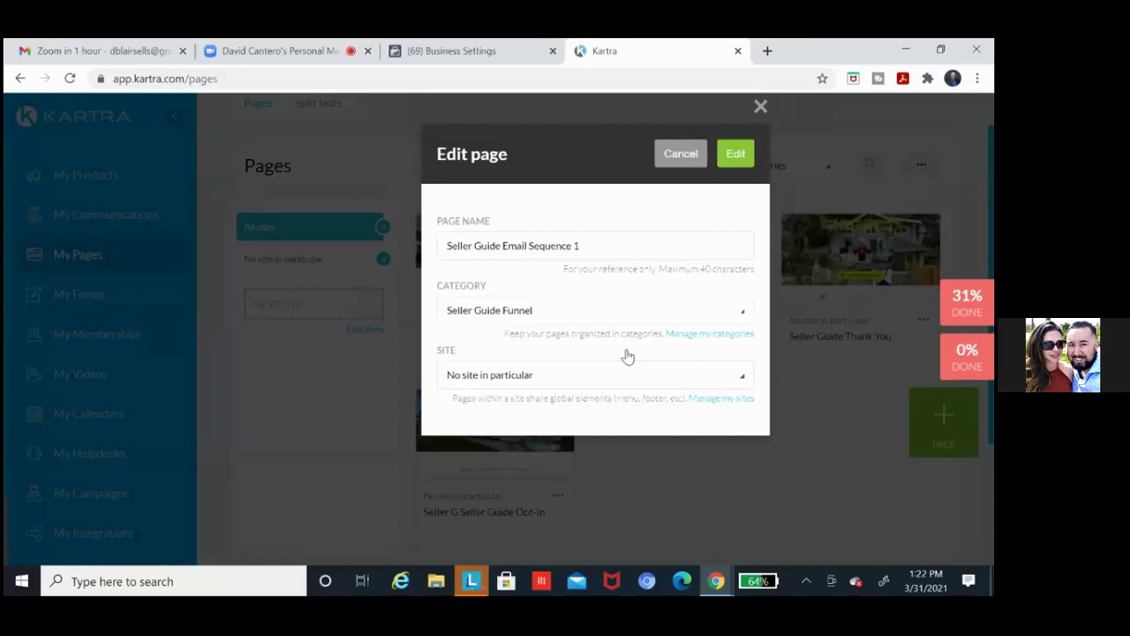
left_click(733, 154)
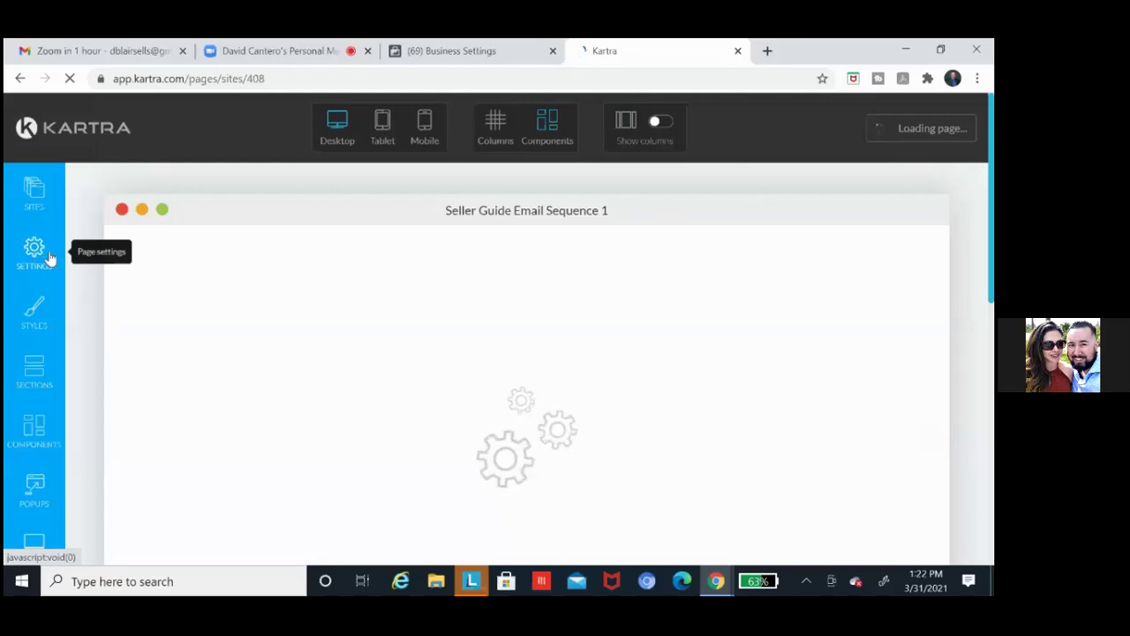
- Open the Tracking Code section of the Seller Guide Email Sequence 1 page settings
left_click(34, 252)
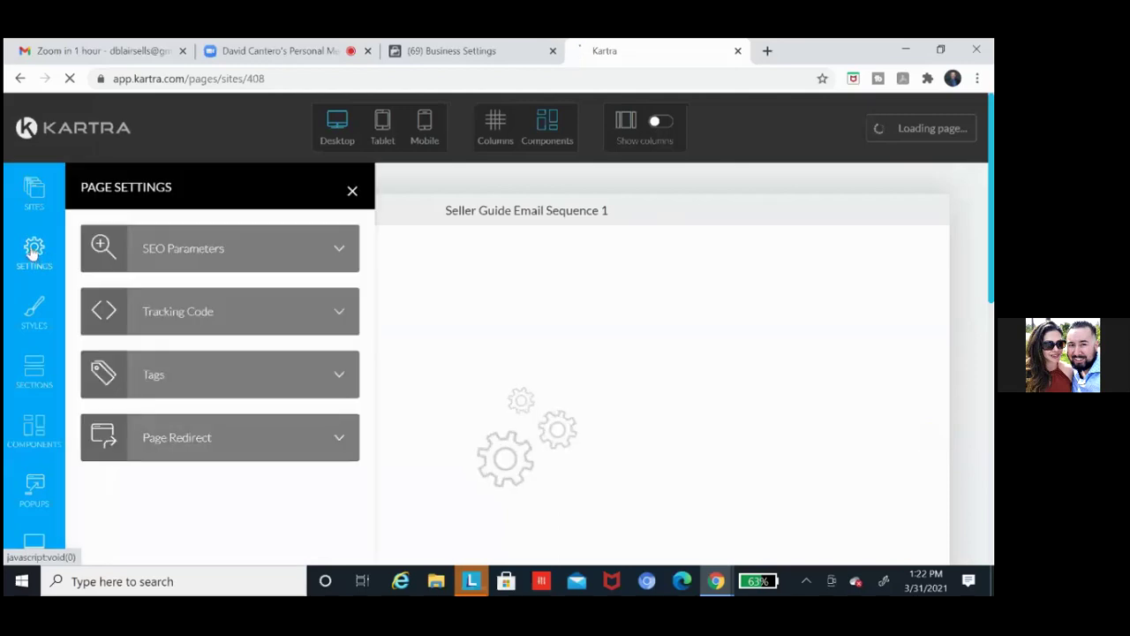
left_click(248, 310)
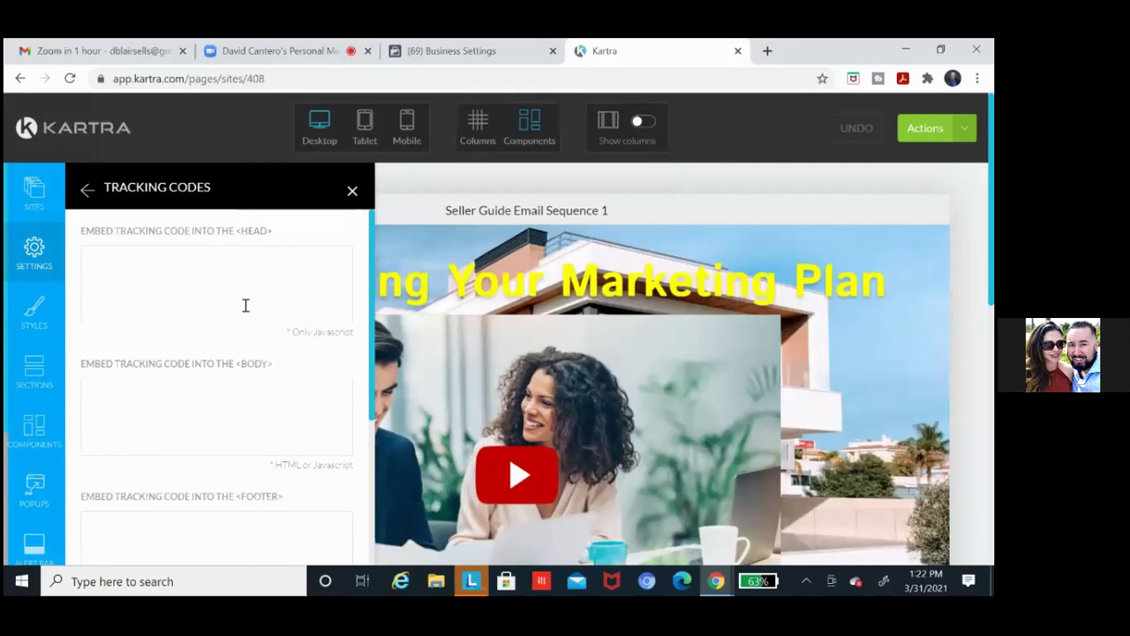
- Paste the pixel base code into the Embed Facebook Ads Tracking Code field and apply it
scroll(246, 306, "down", 3)
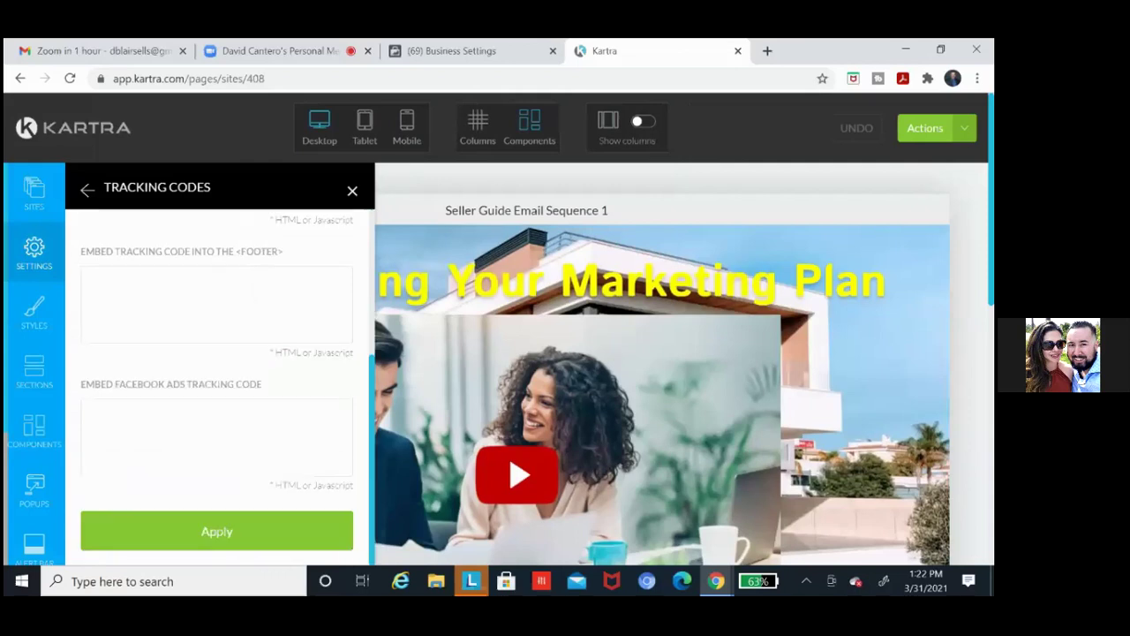
left_click(100, 414)
right_click(99, 407)
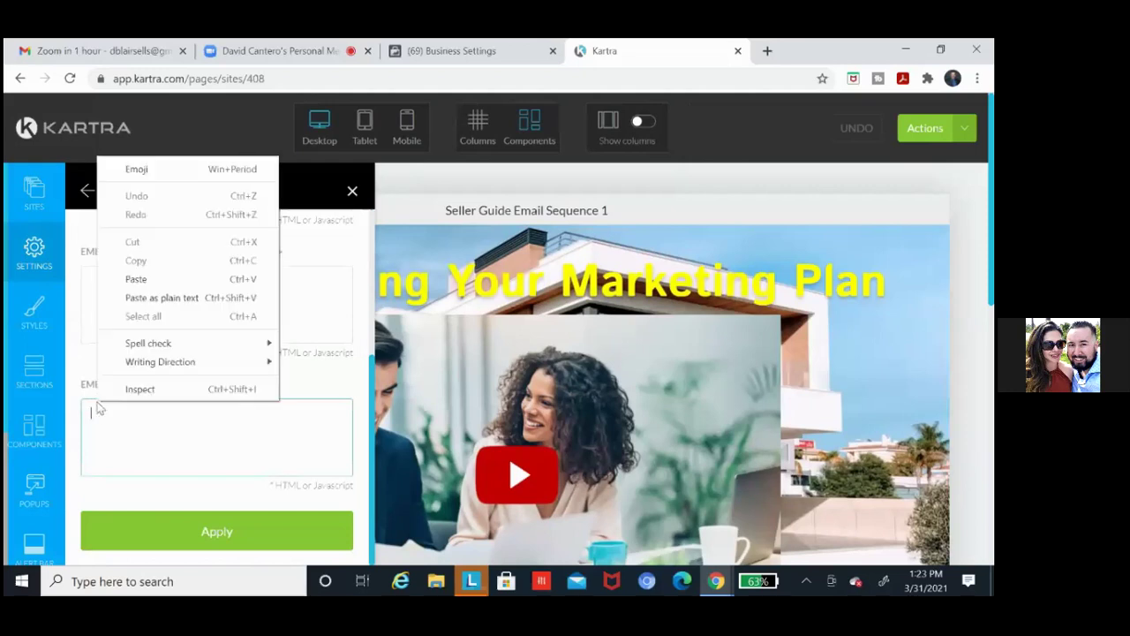
left_click(152, 278)
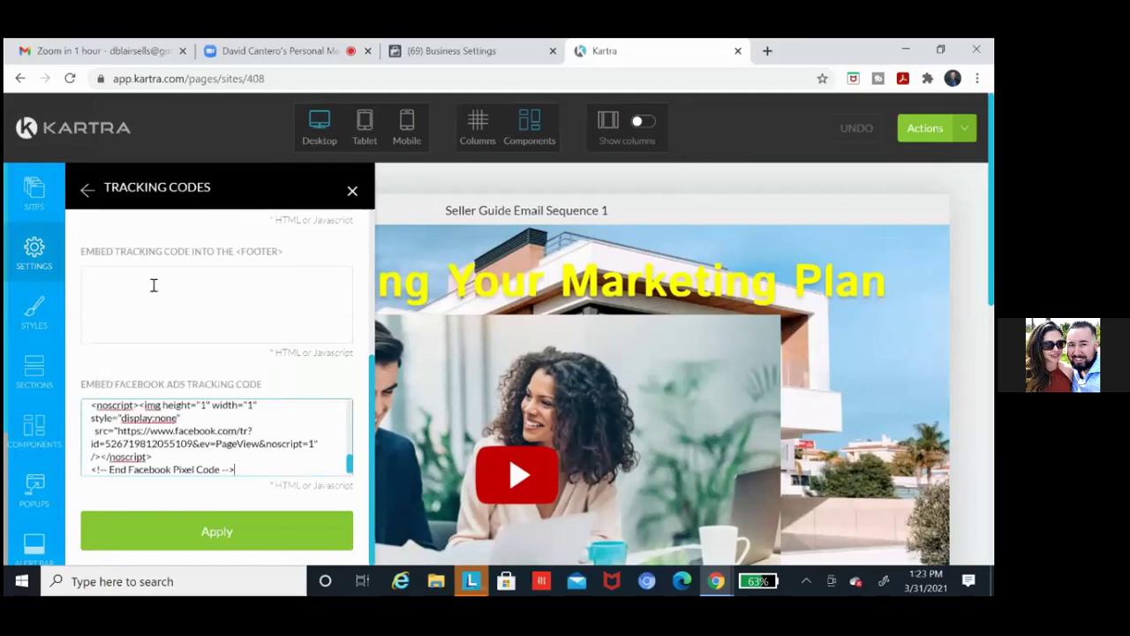
left_click(218, 535)
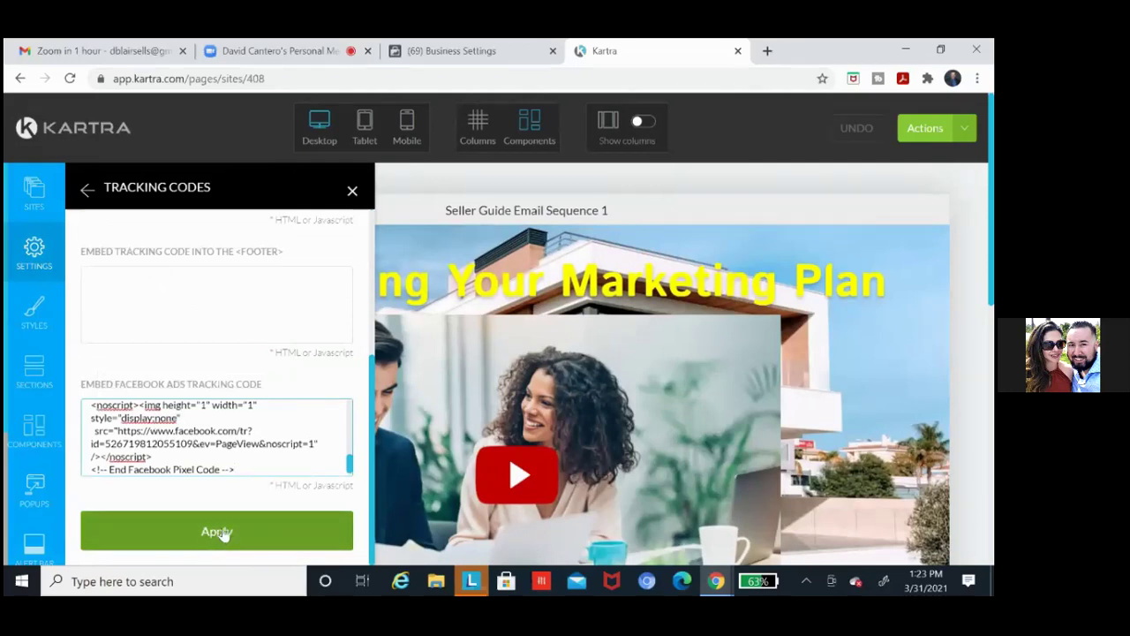
left_click(223, 533)
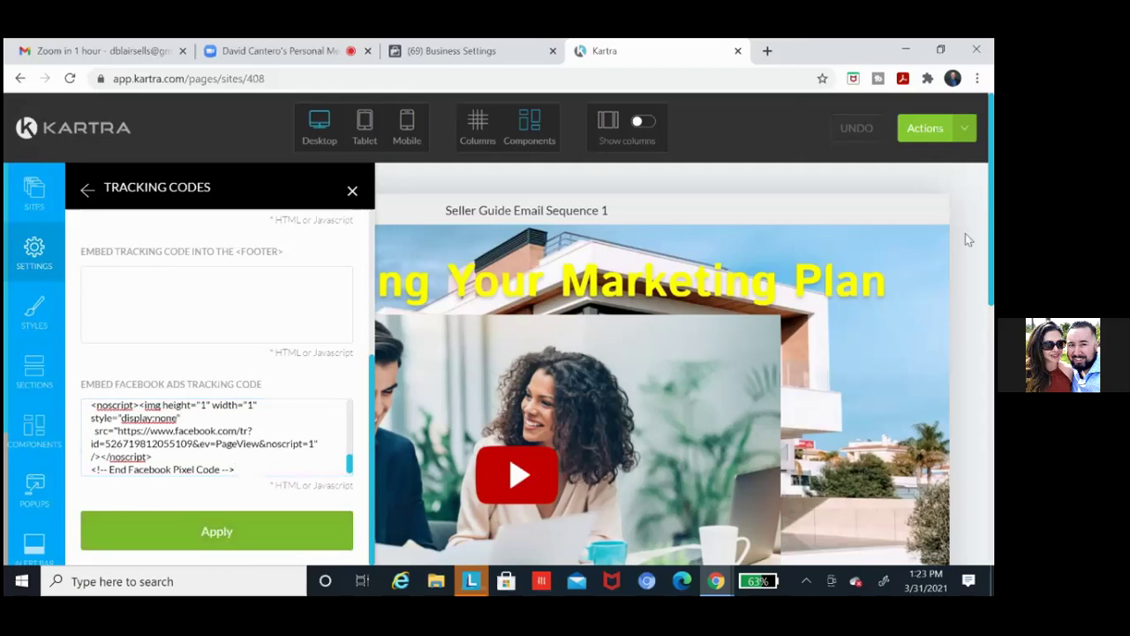
left_click(969, 126)
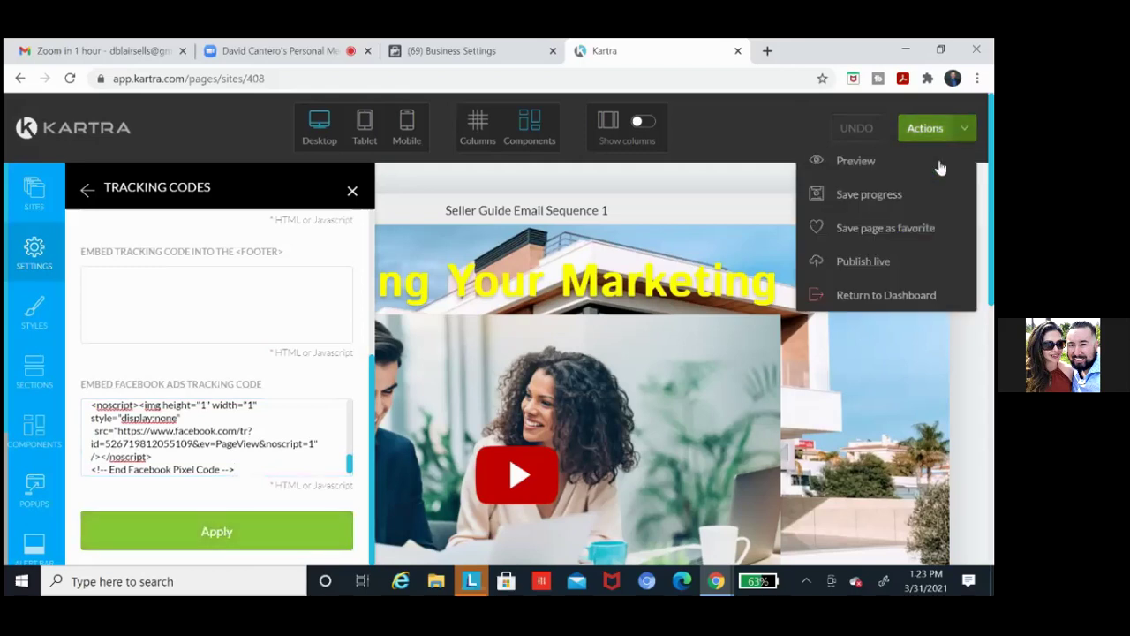
- Save the Seller Guide Email Sequence 1 page's progress and publish it live
left_click(882, 194)
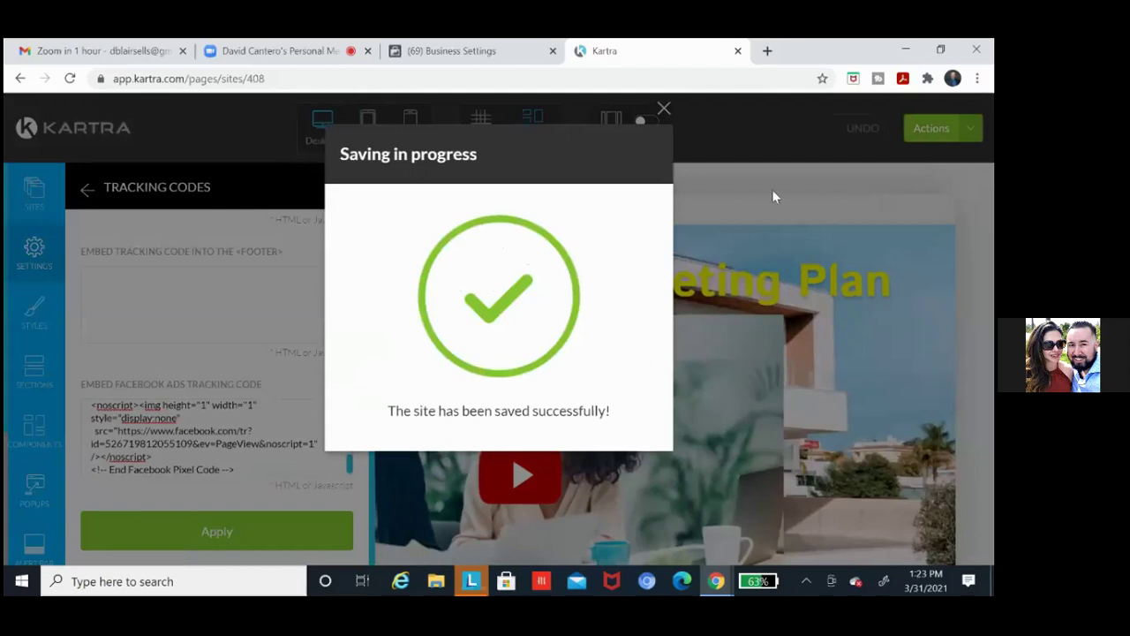
left_click(664, 111)
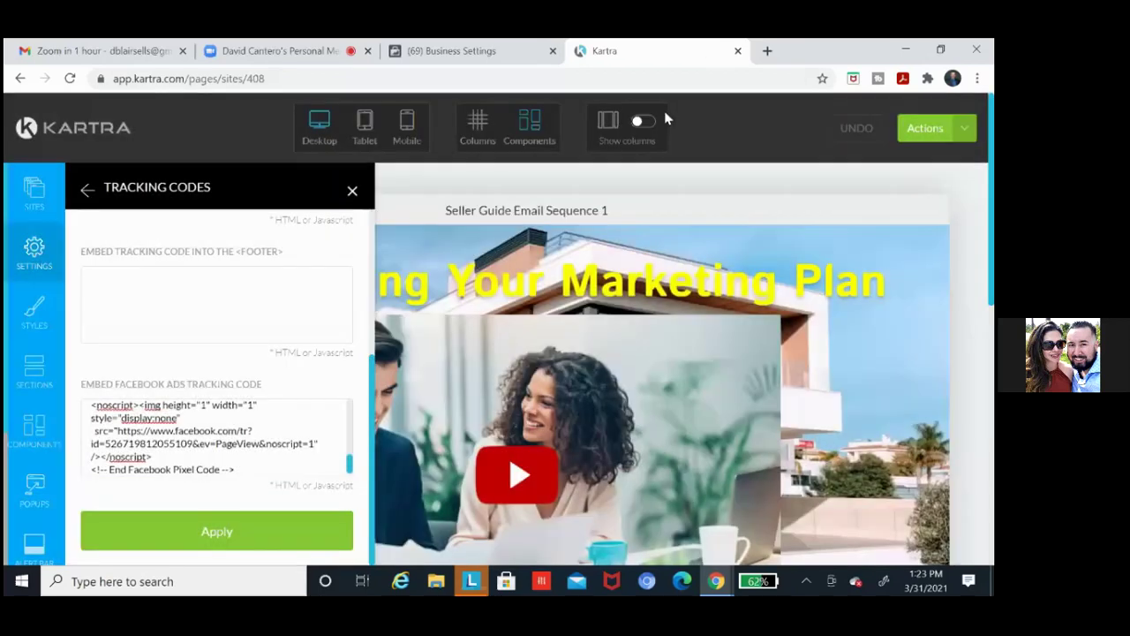
left_click(966, 129)
left_click(871, 260)
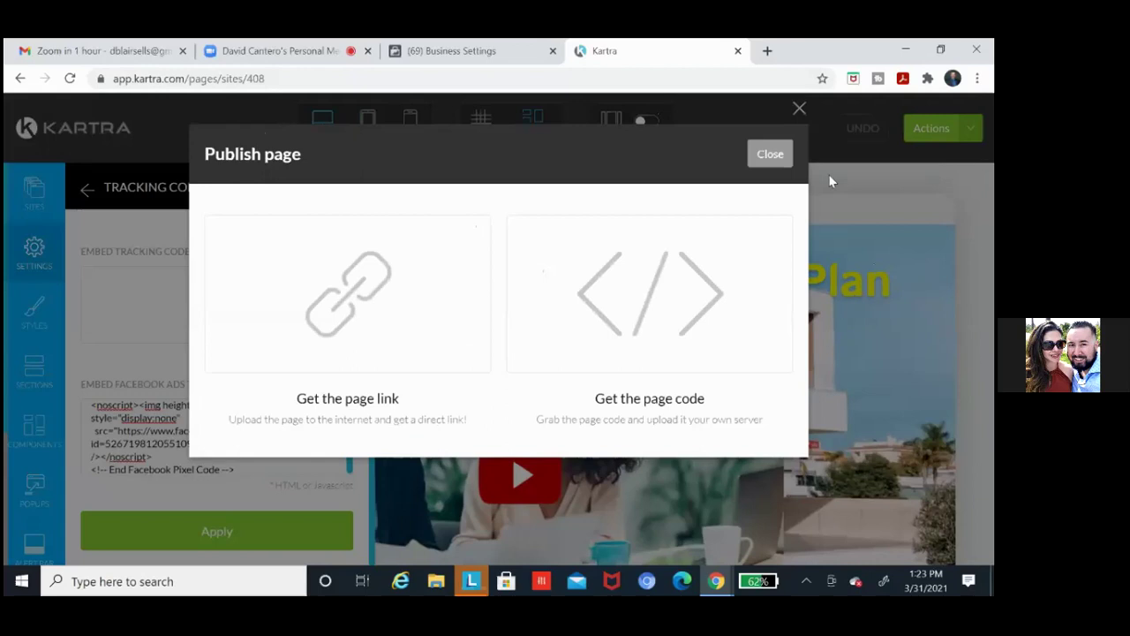
left_click(799, 111)
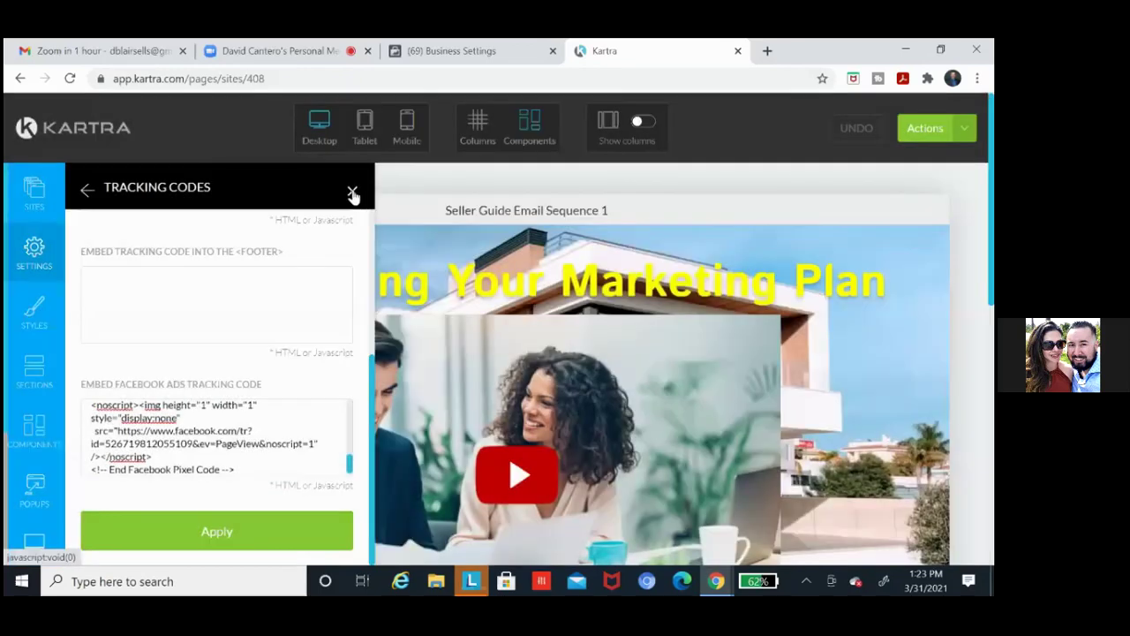
- Exit to the Kartra dashboard and open the Call Confirmed page for editing
left_click(959, 140)
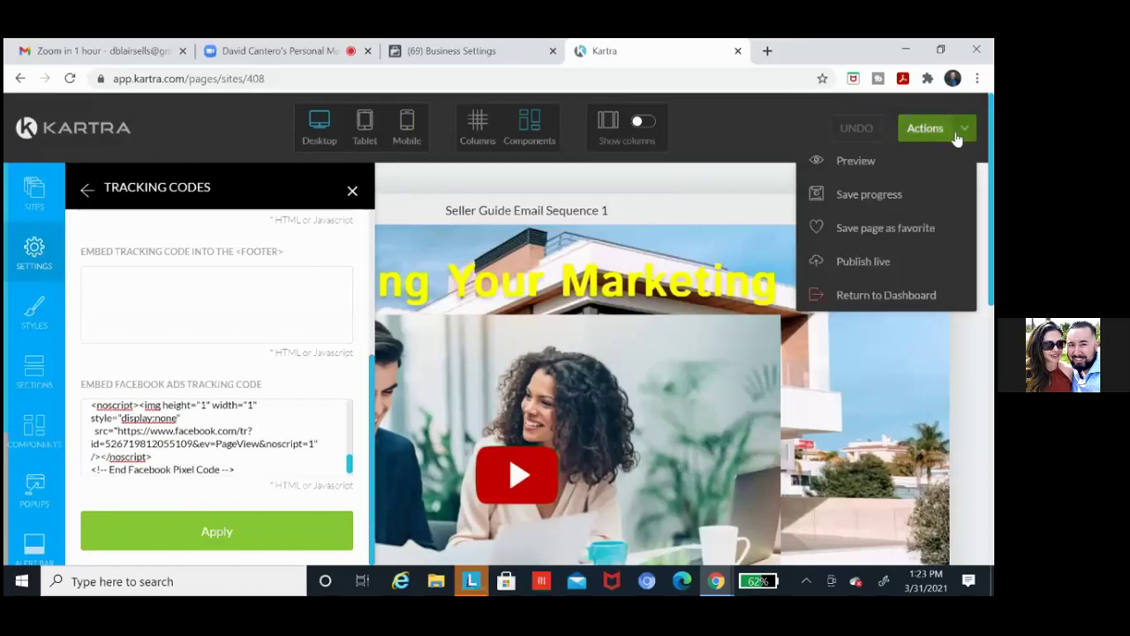
left_click(873, 299)
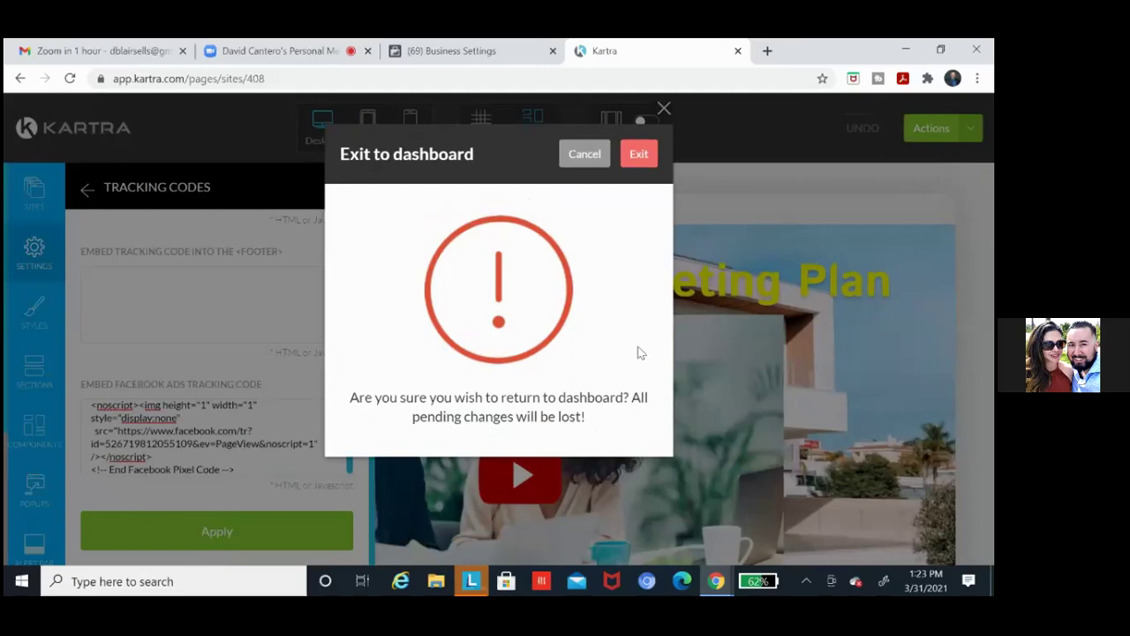
left_click(640, 164)
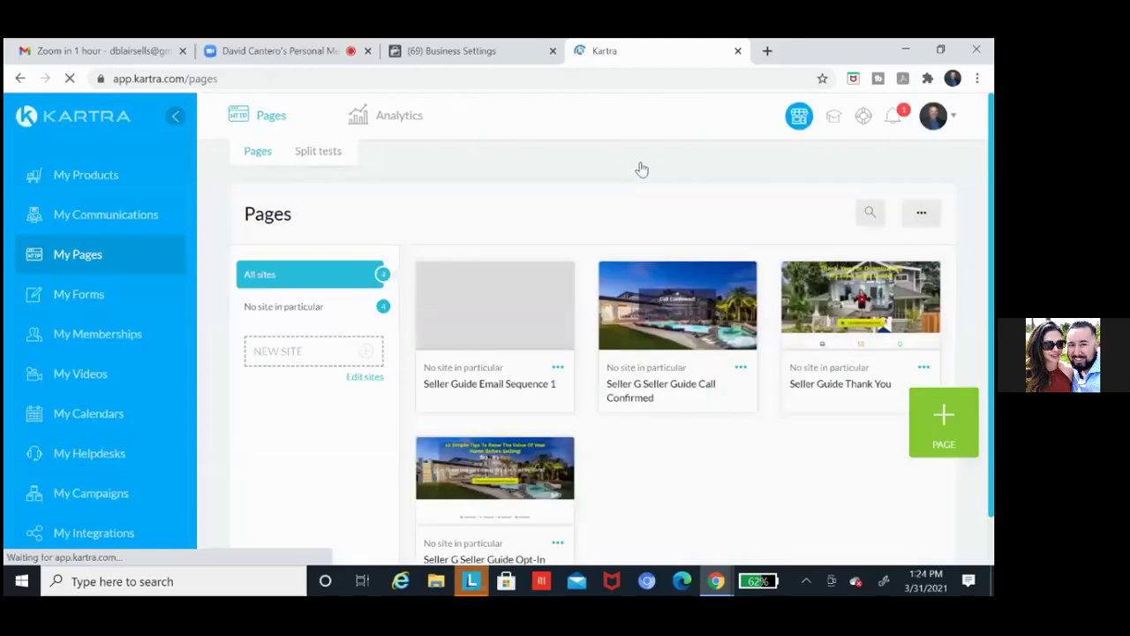
left_click(742, 369)
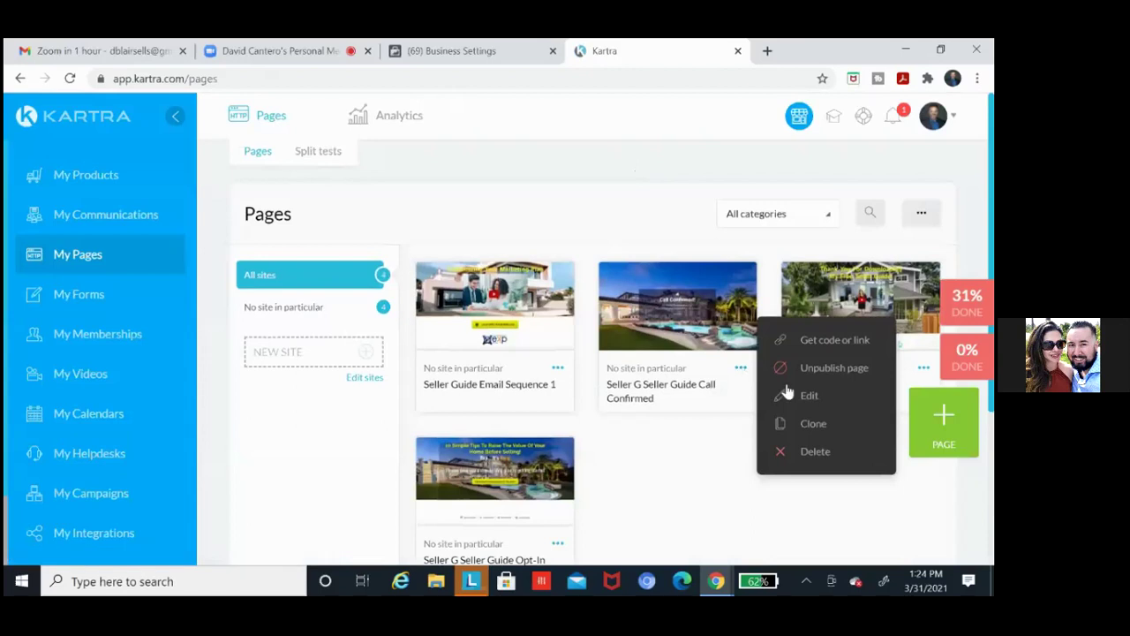
left_click(806, 399)
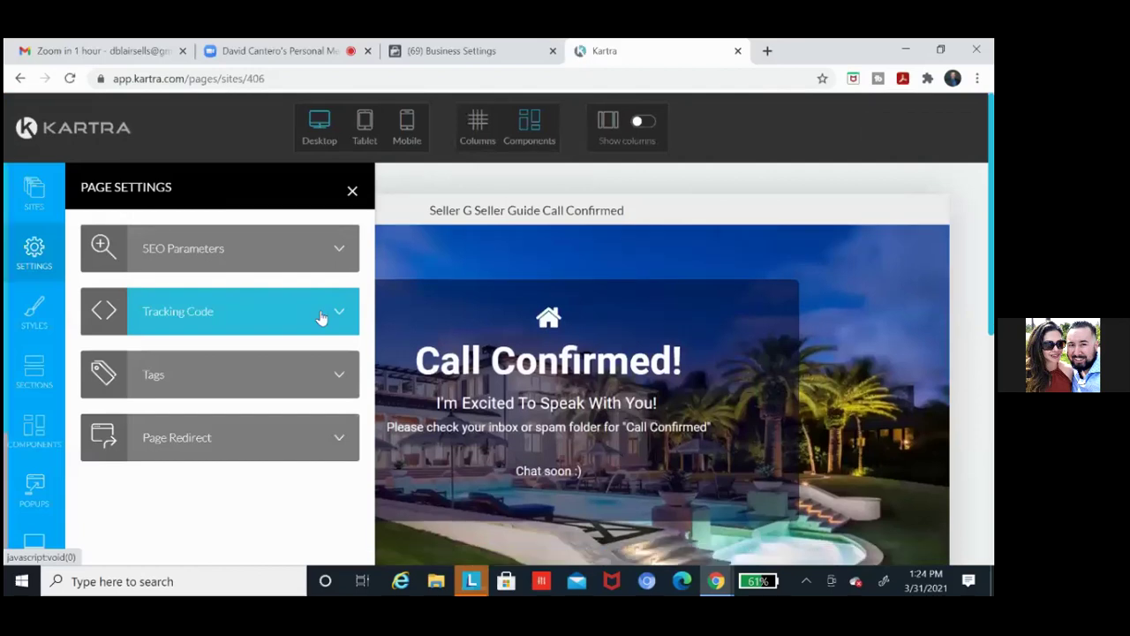
- Paste the pixel base code into the Call Confirmed page's Facebook Ads tracking field and apply it
left_click(340, 317)
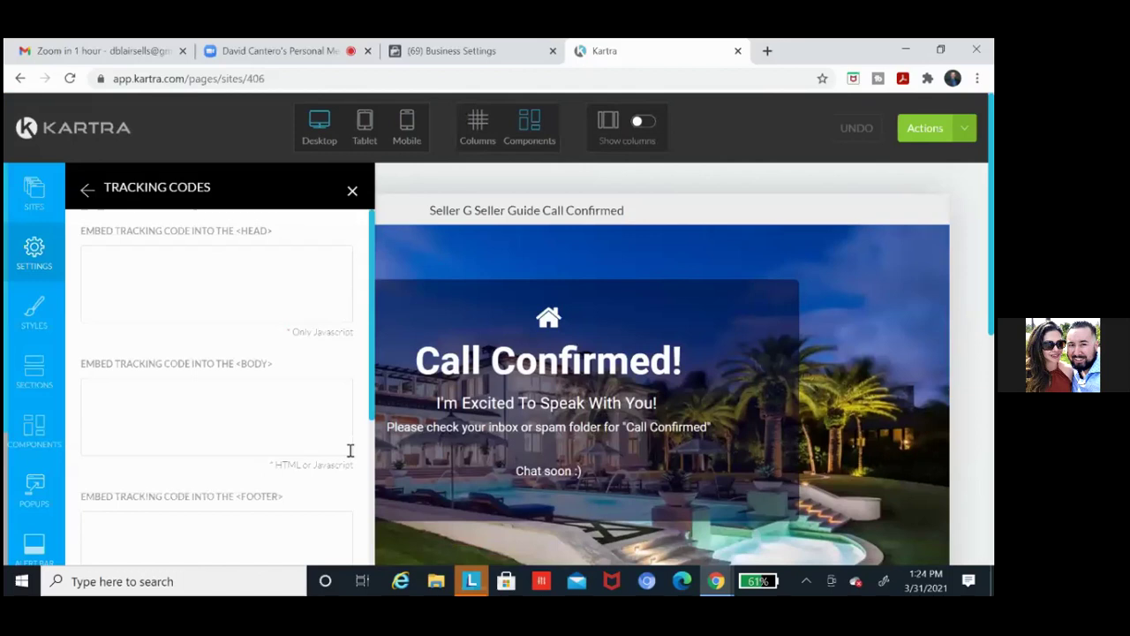
scroll(300, 455, "down", 3)
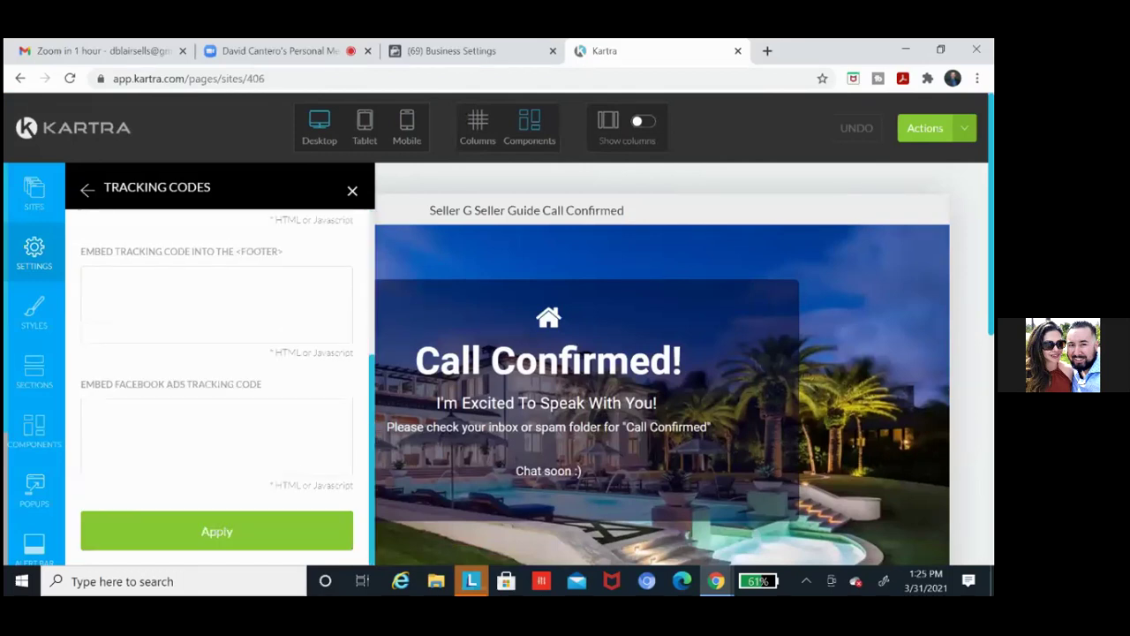
right_click(119, 426)
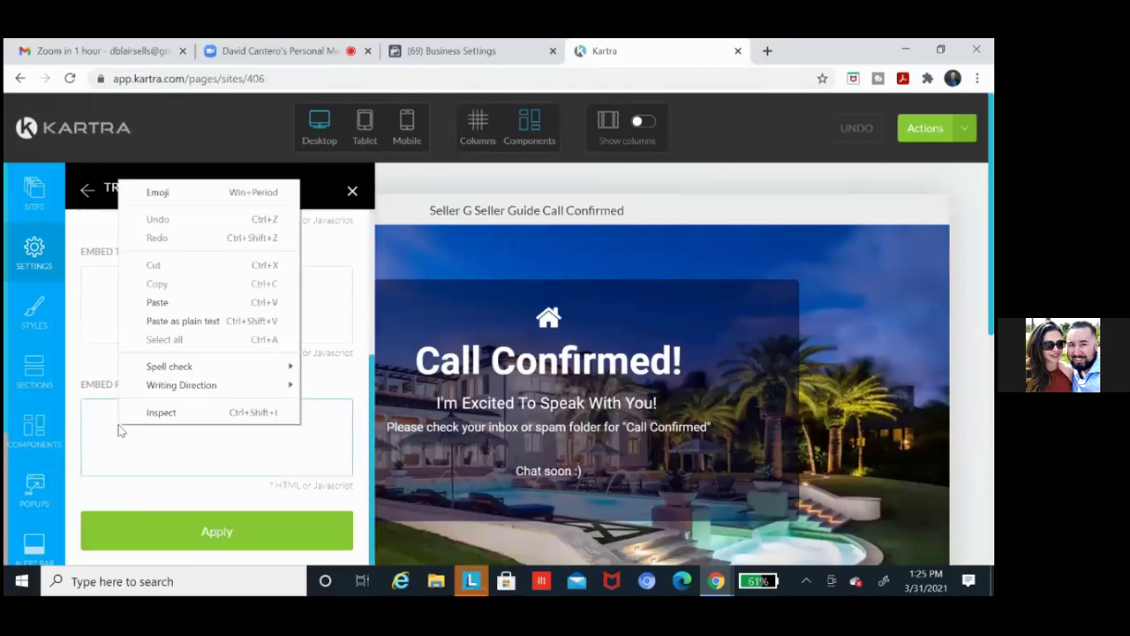
left_click(175, 302)
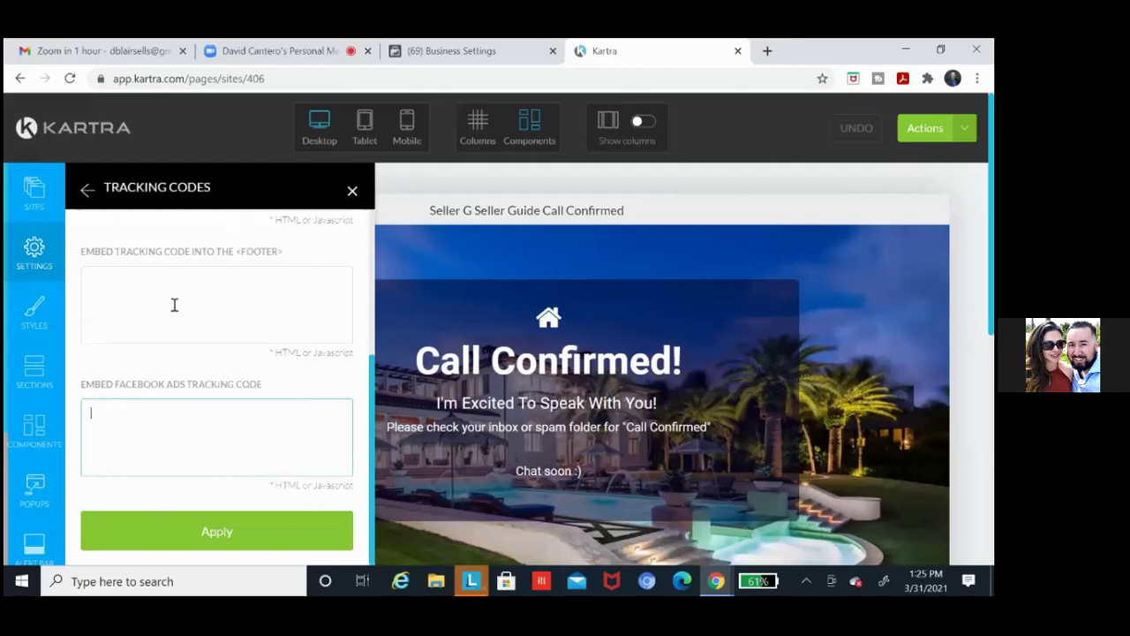
left_click(230, 536)
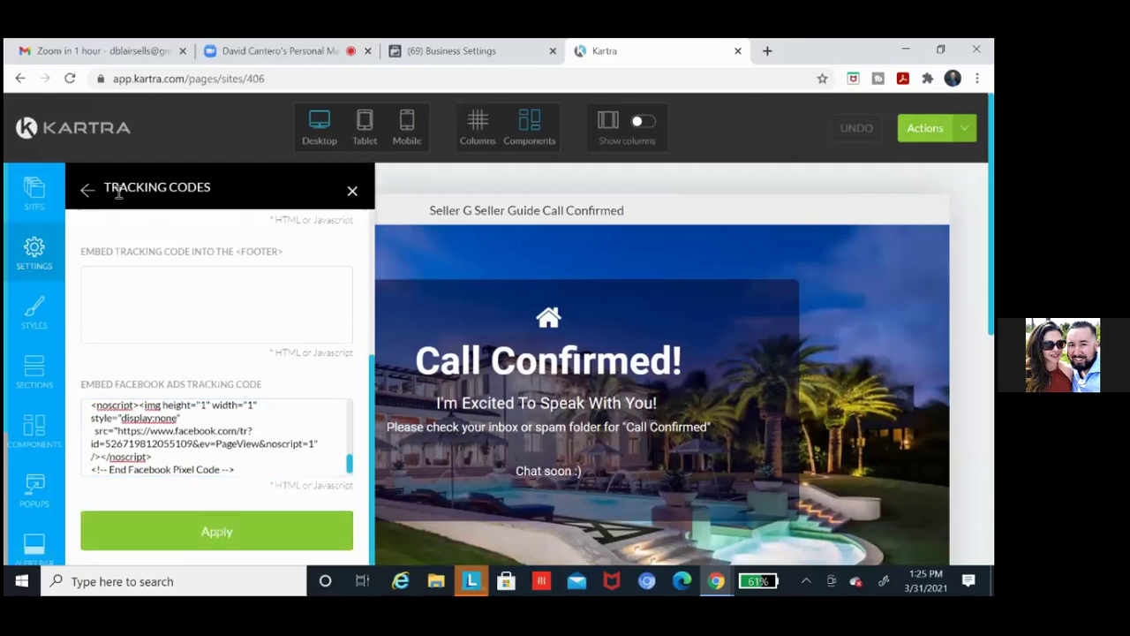
left_click(88, 193)
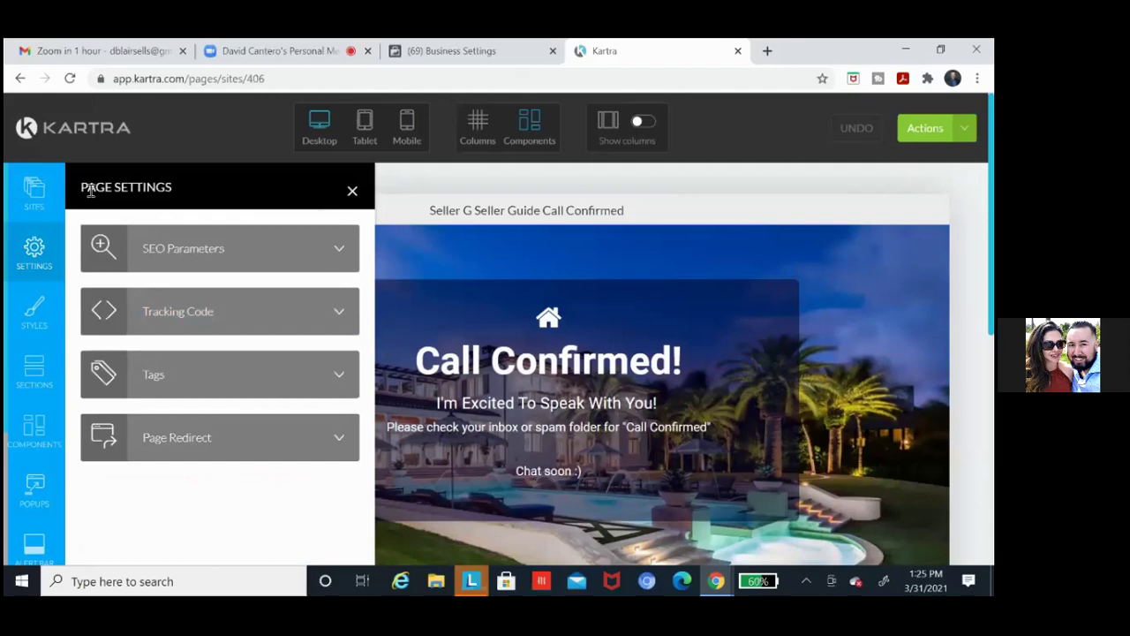
- View the Call Confirmed page's SEO Parameters, titled 'Call Confirmed'
left_click(326, 253)
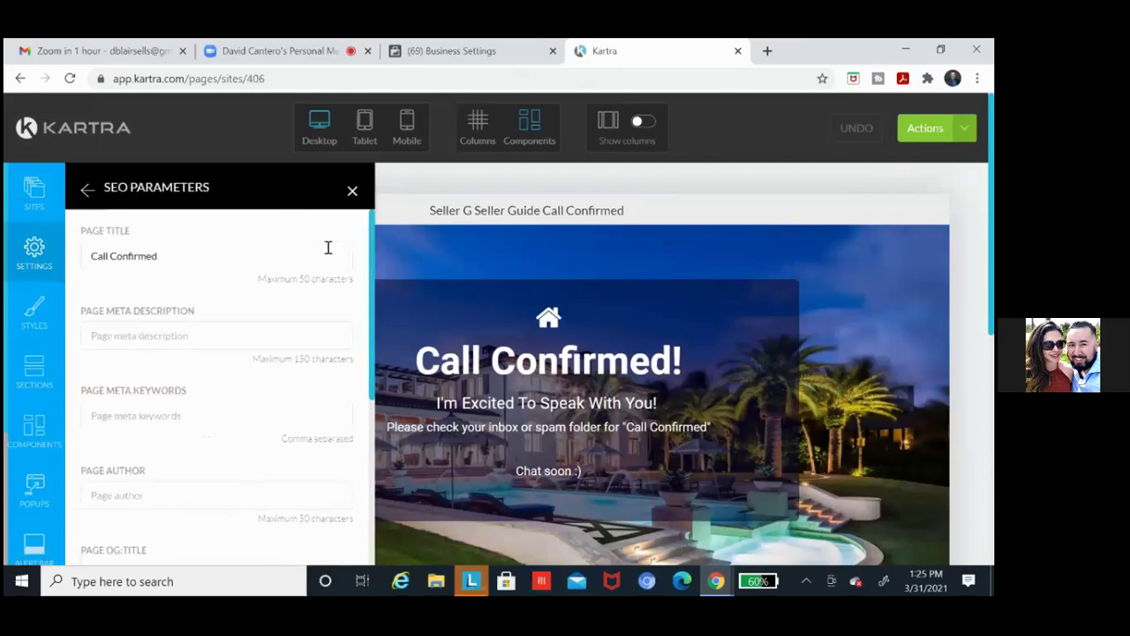
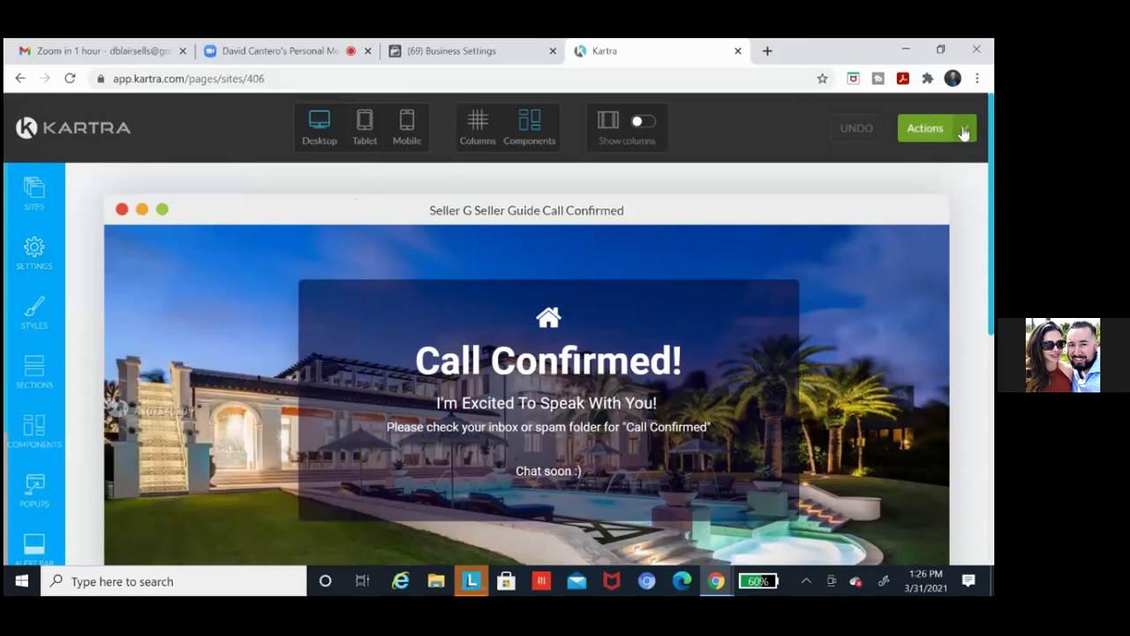
left_click(35, 250)
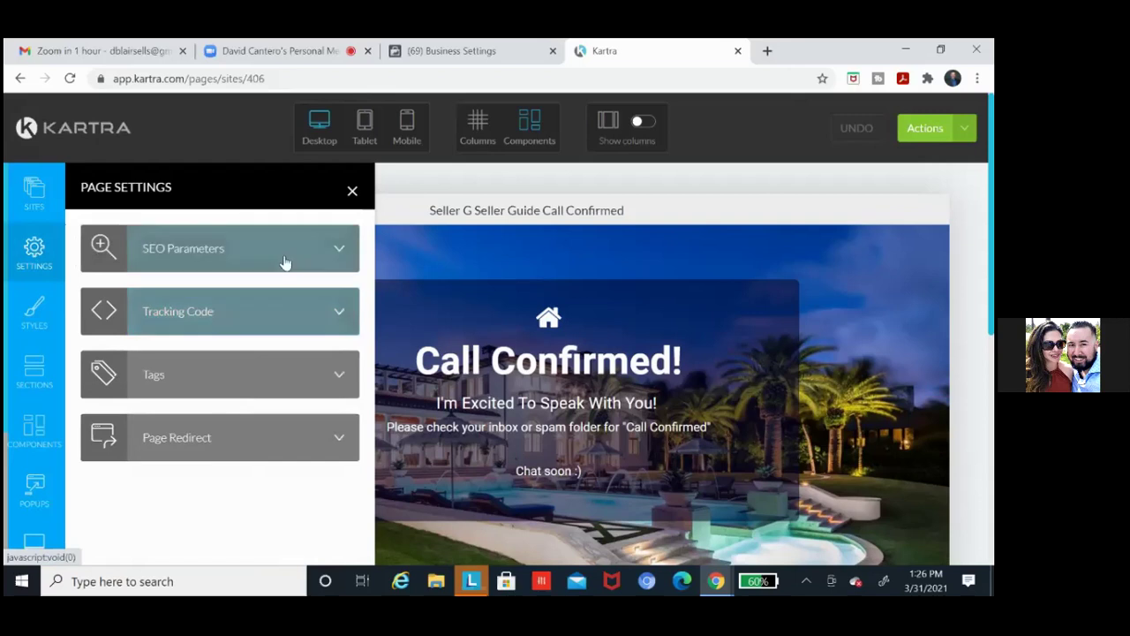
left_click(295, 255)
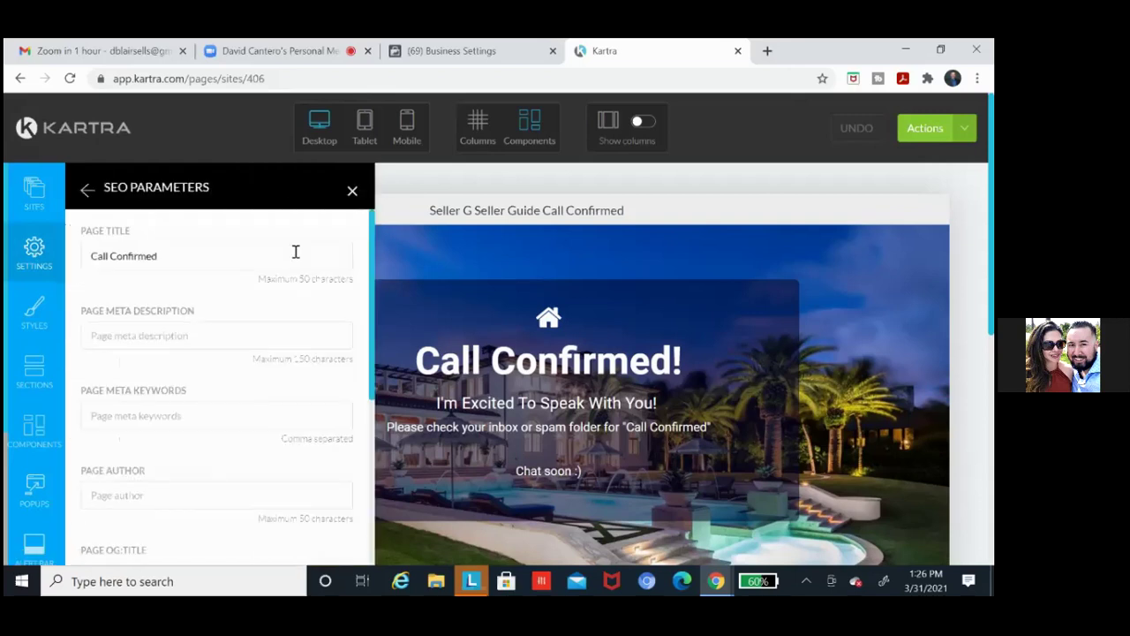
scroll(295, 252, "down", 5)
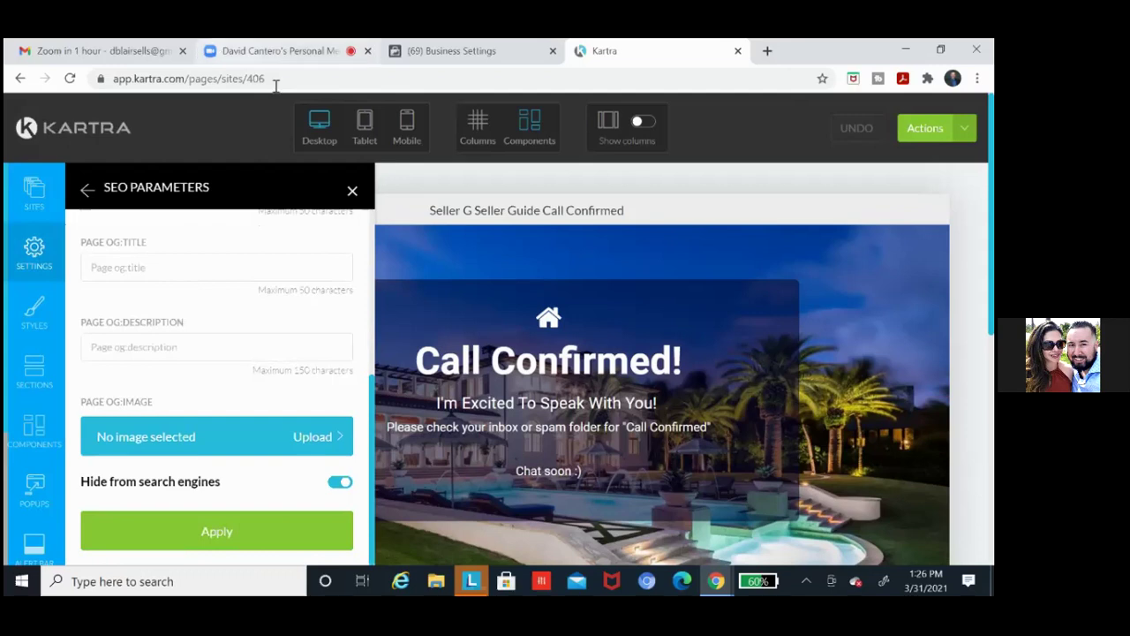
left_click(352, 192)
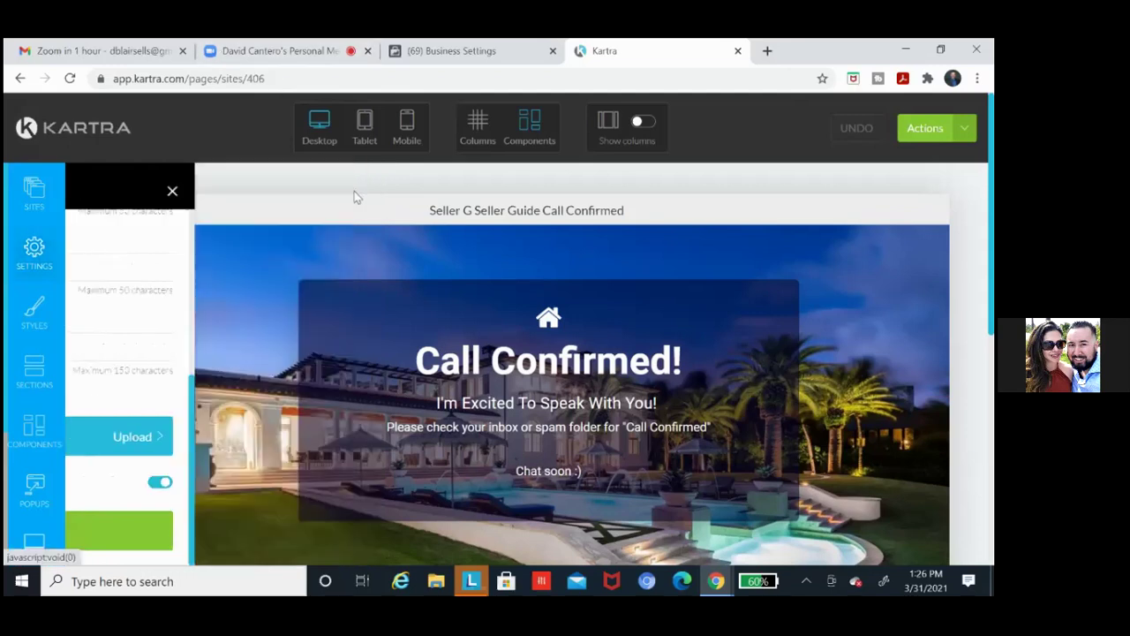
- Save the Call Confirmed page and exit the editor back to the My Pages list
left_click(967, 133)
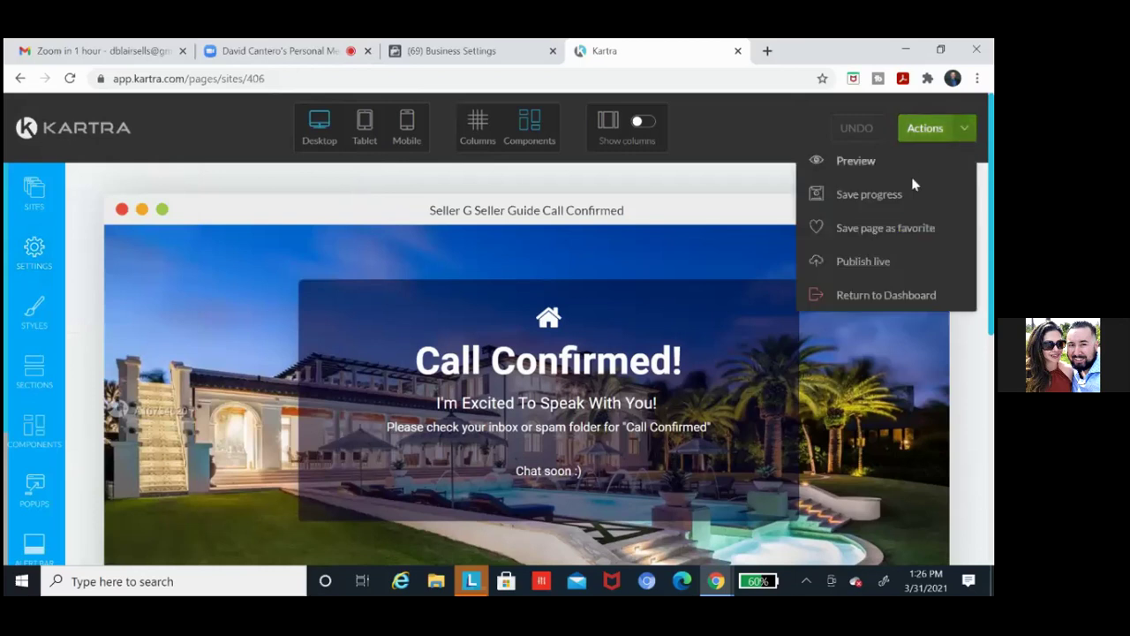
left_click(892, 198)
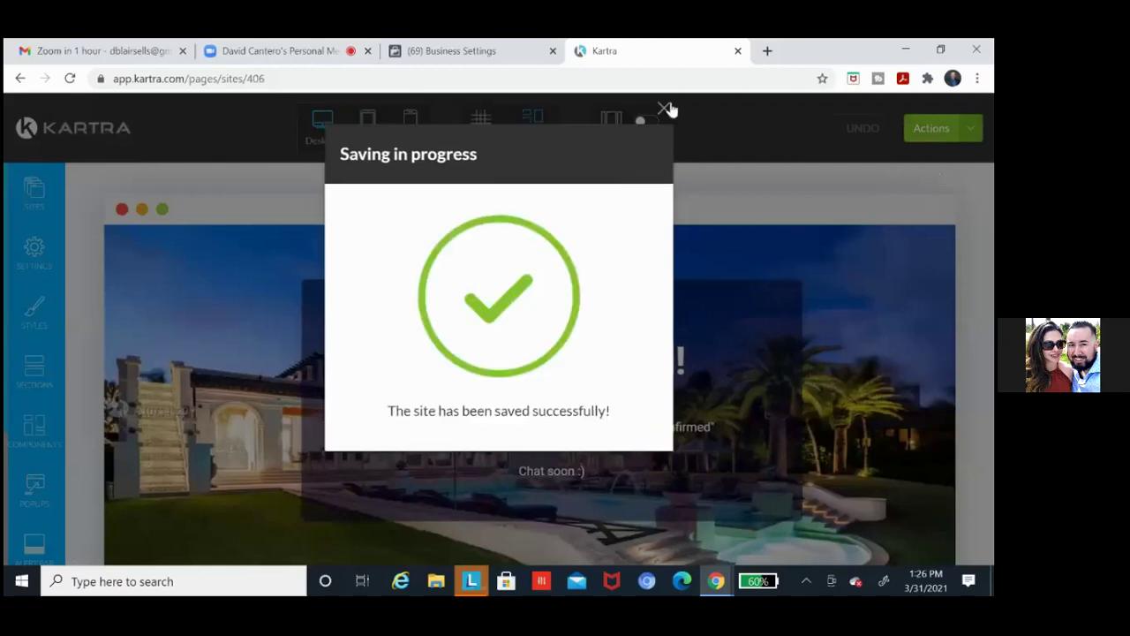
left_click(669, 108)
left_click(880, 294)
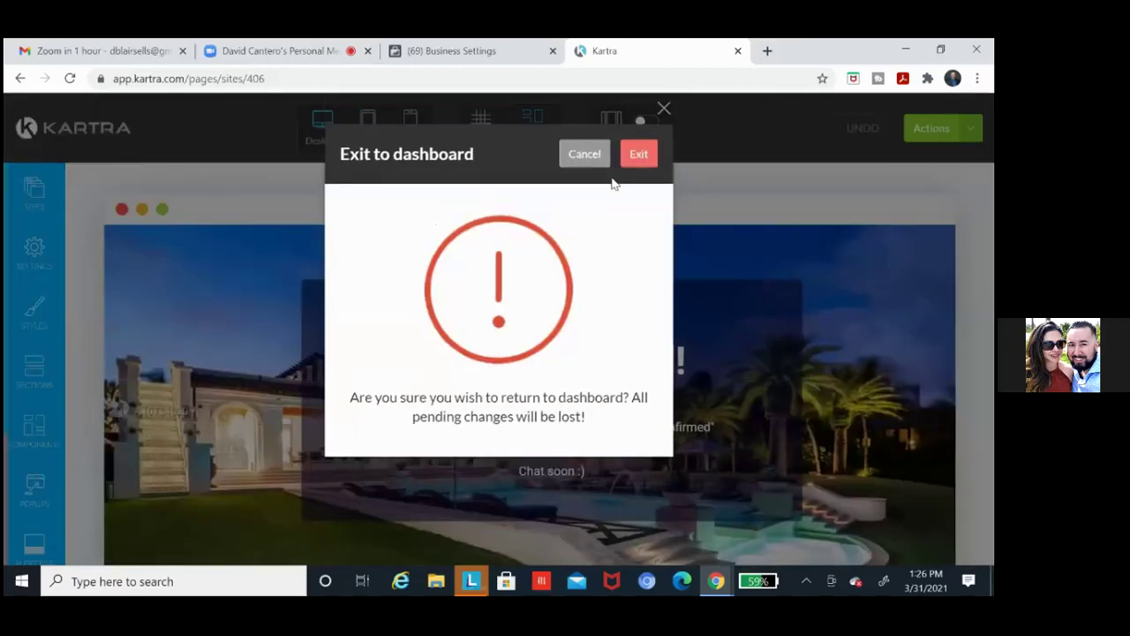
left_click(640, 159)
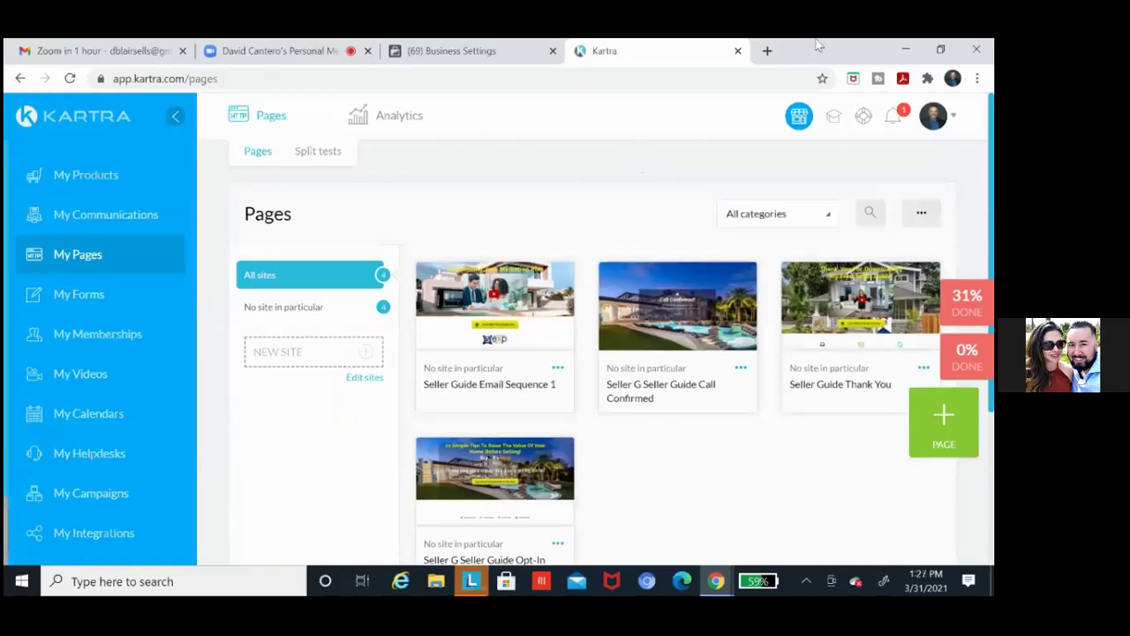
- In a new tab, Google 'facebook pixel helper' and open its Chrome Web Store listing
left_click(767, 51)
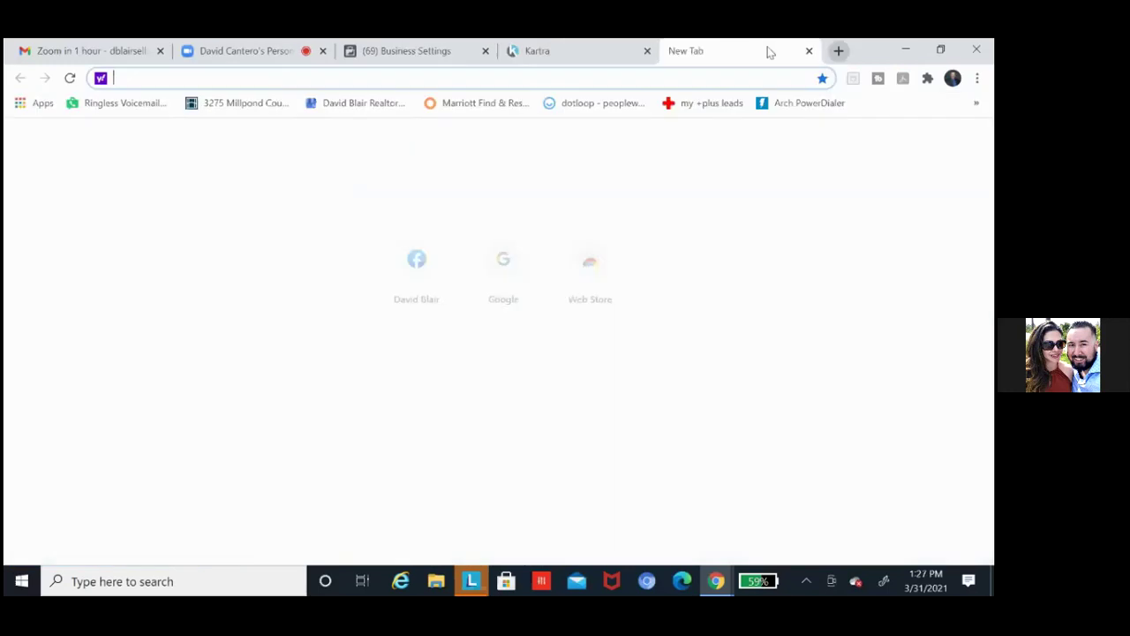
left_click(504, 265)
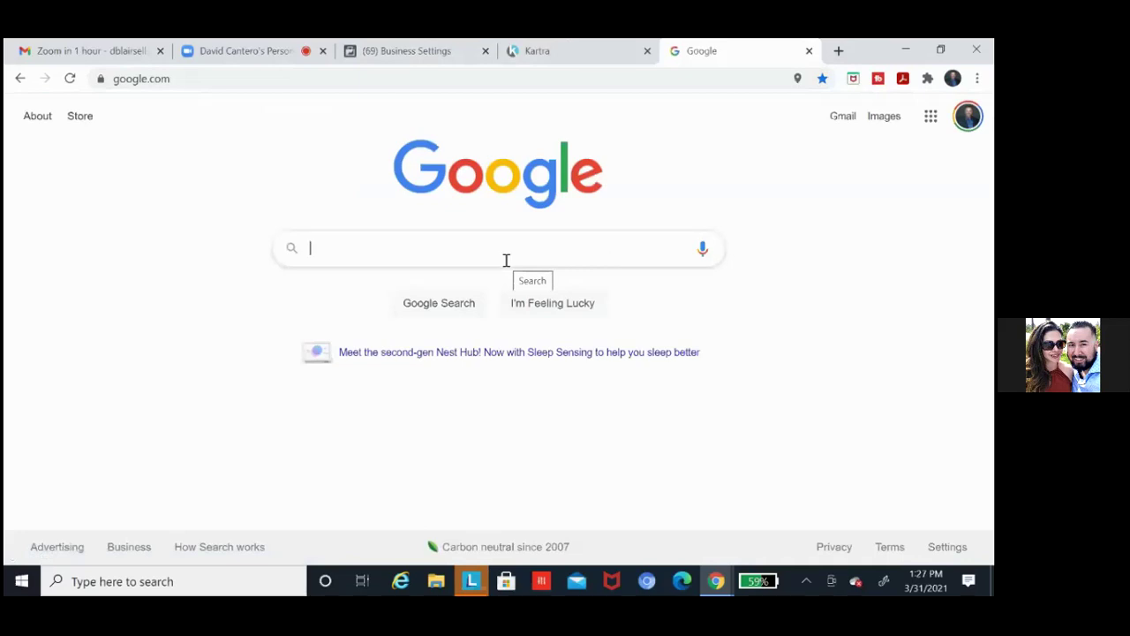
type("faceb")
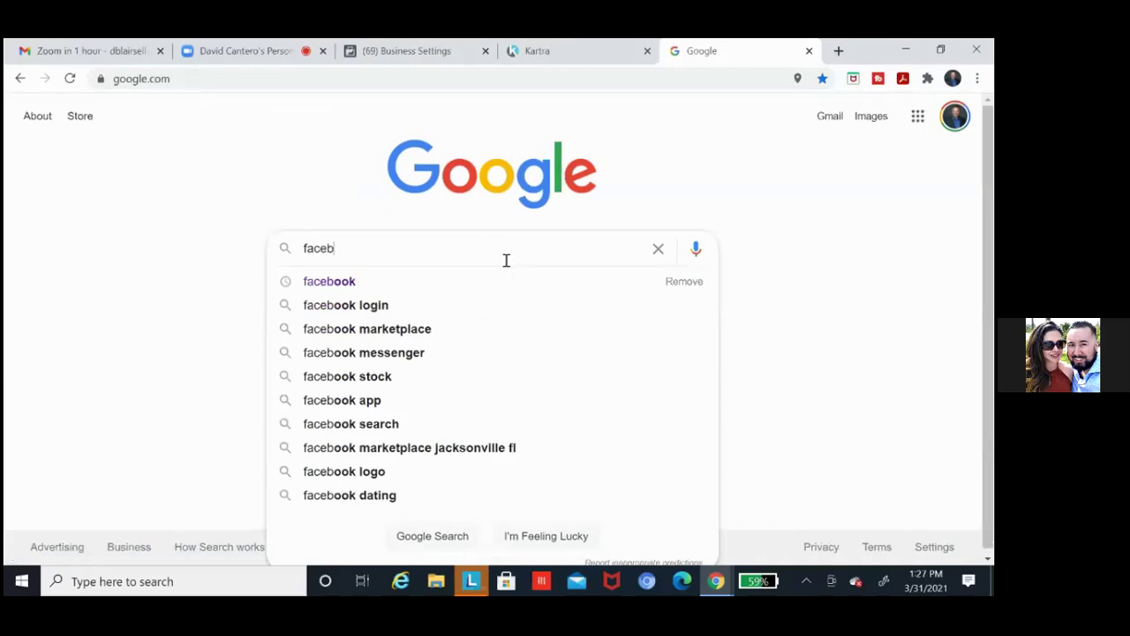
type("ook pi")
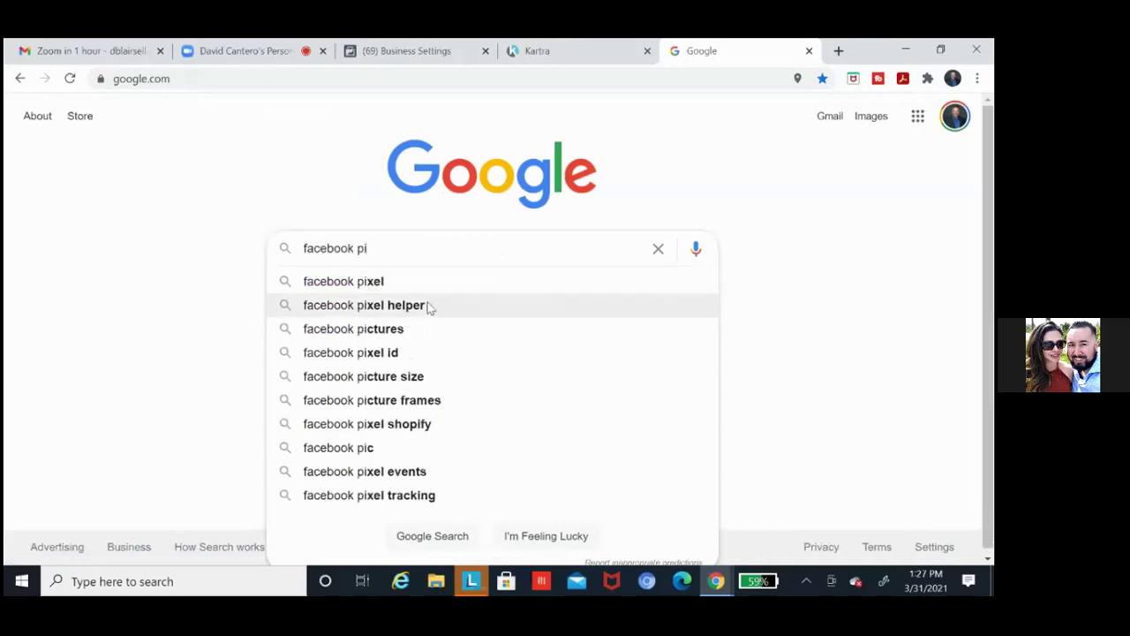
left_click(429, 307)
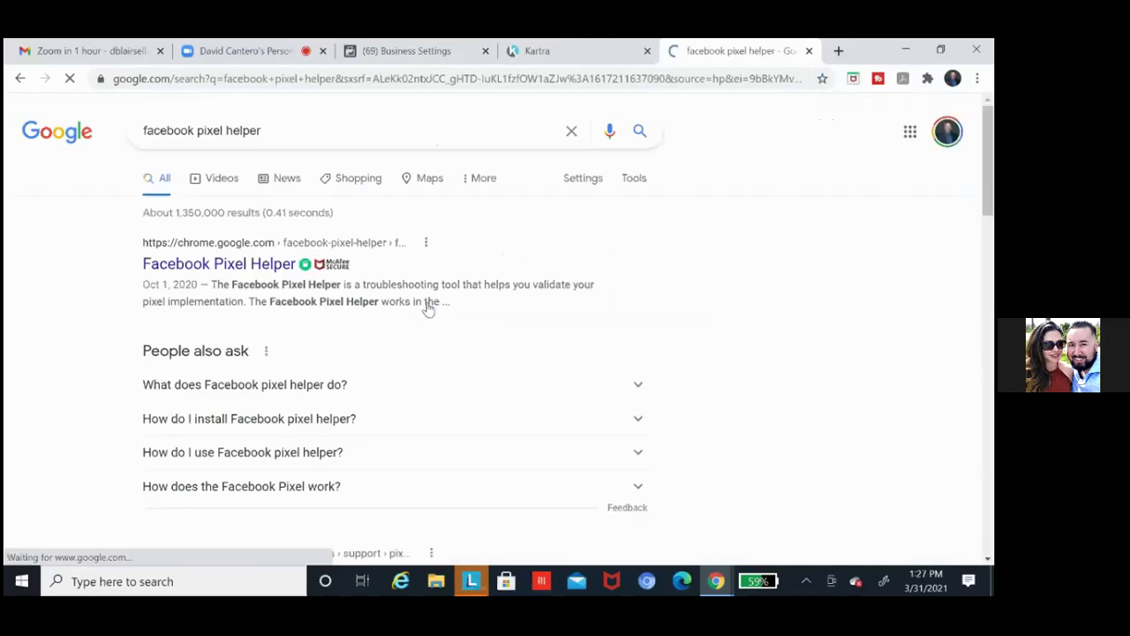
left_click(239, 265)
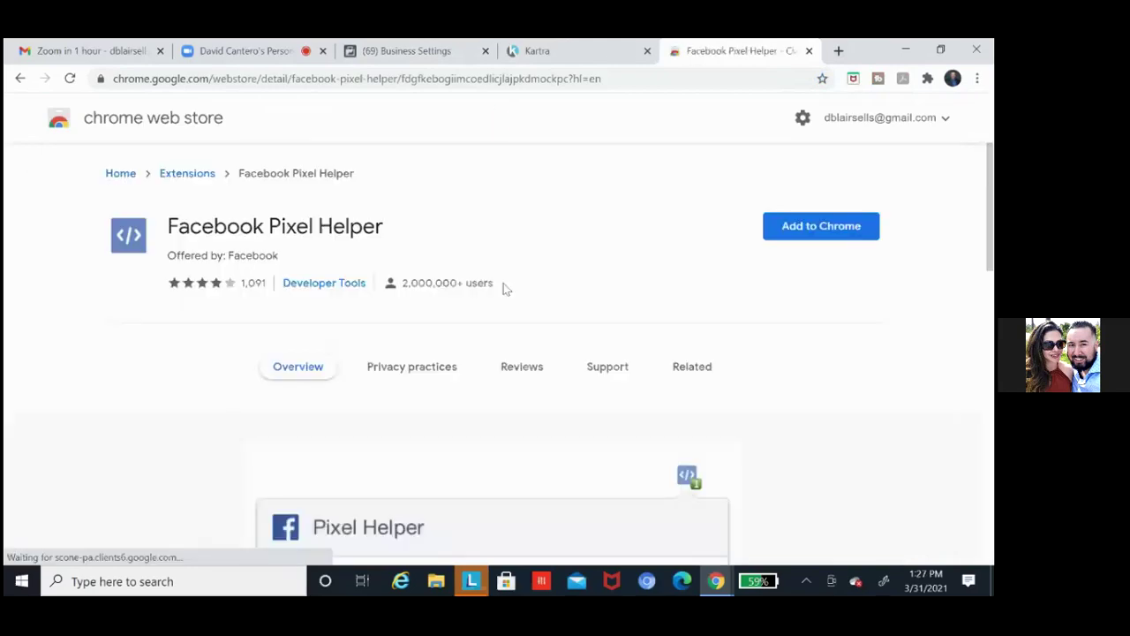
- Install the Facebook Pixel Helper extension in Chrome, then switch back to the Kartra tab
left_click(820, 229)
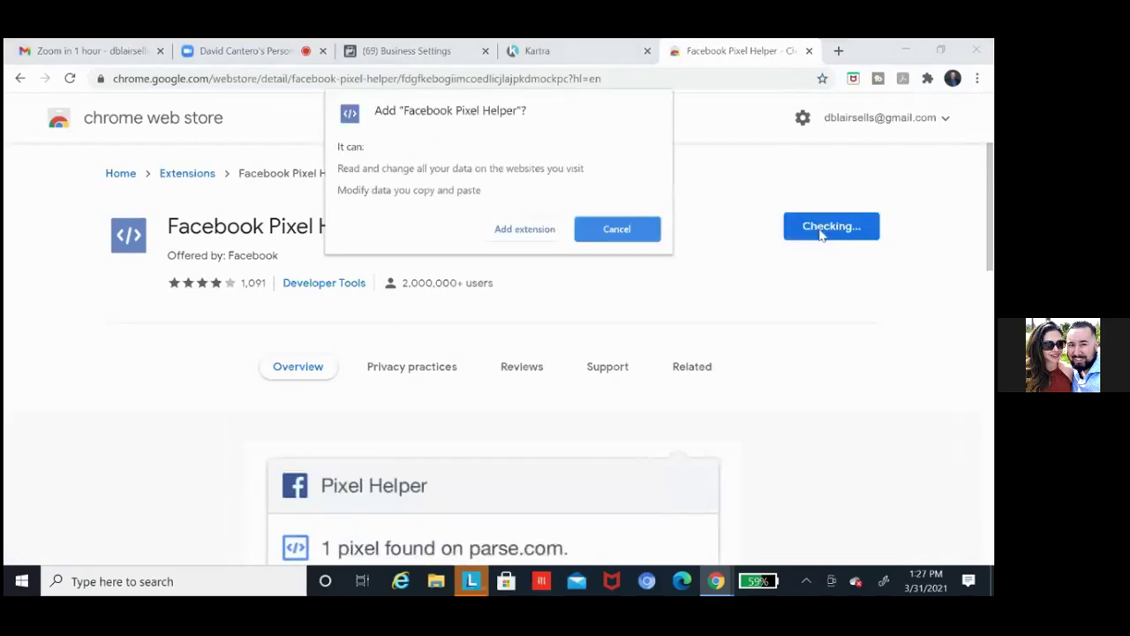
left_click(540, 231)
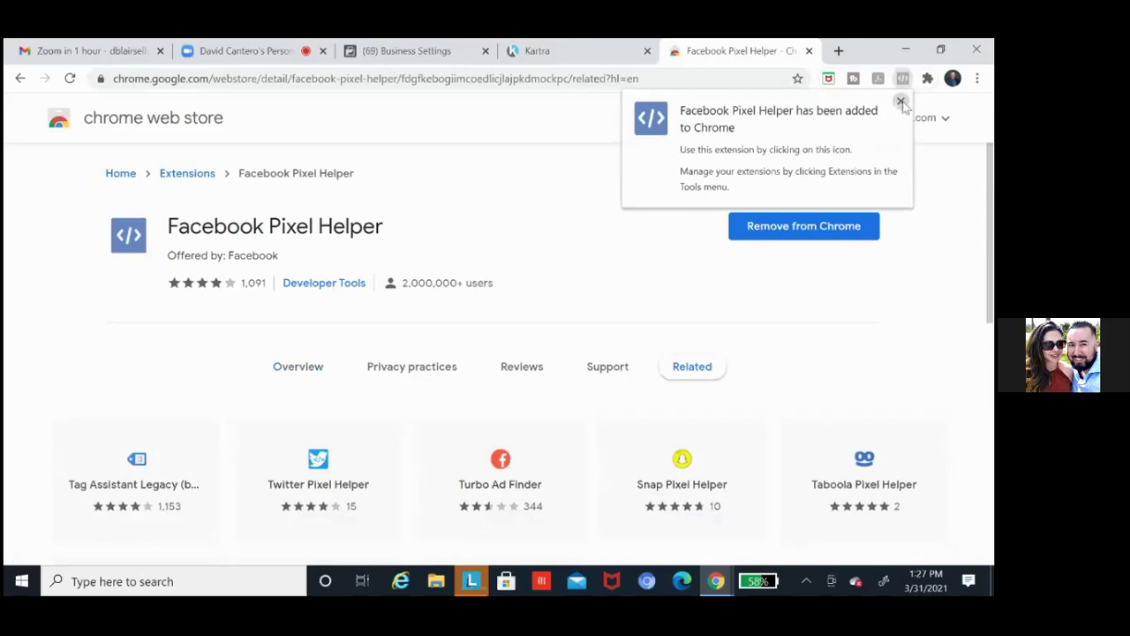
left_click(901, 102)
left_click(567, 58)
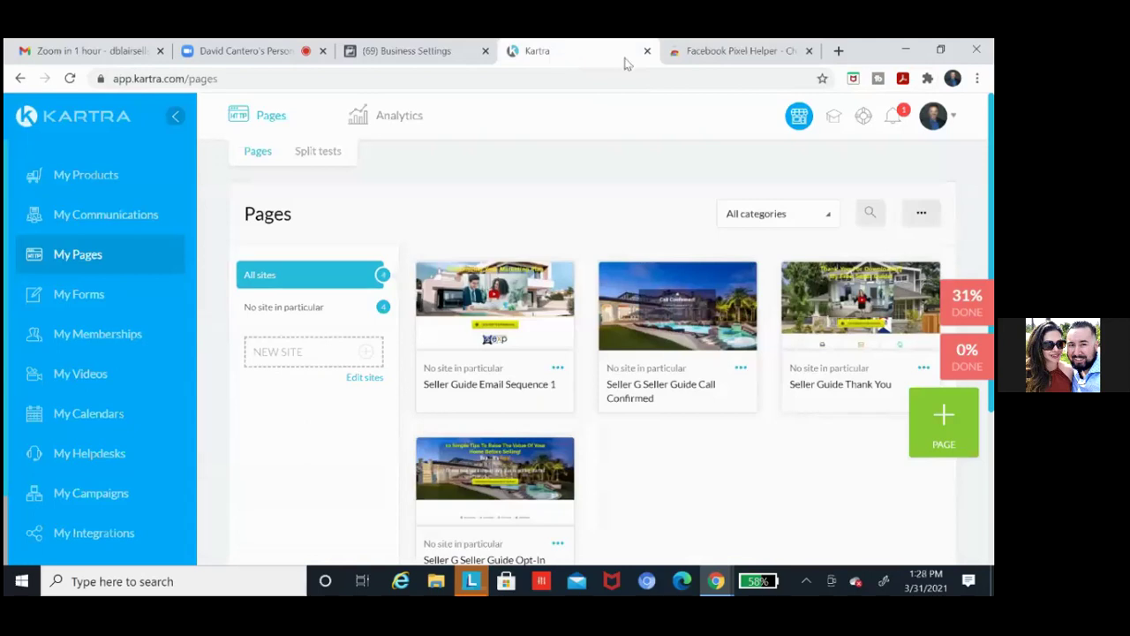
- Pin Facebook Pixel Helper to the Chrome toolbar from the Extensions menu
left_click(730, 55)
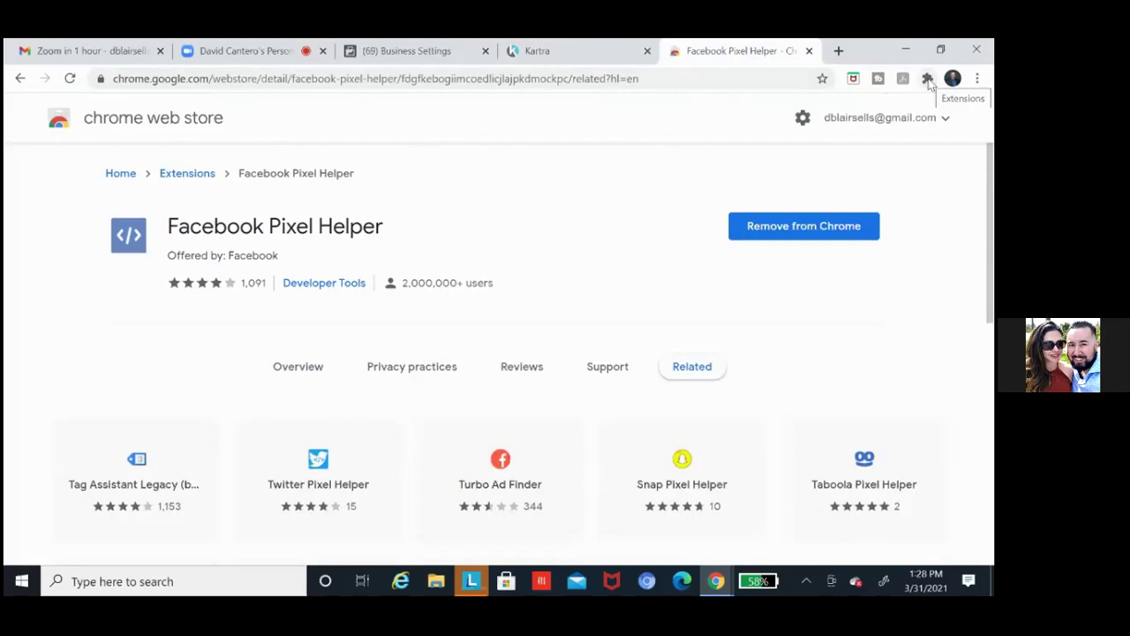
left_click(929, 79)
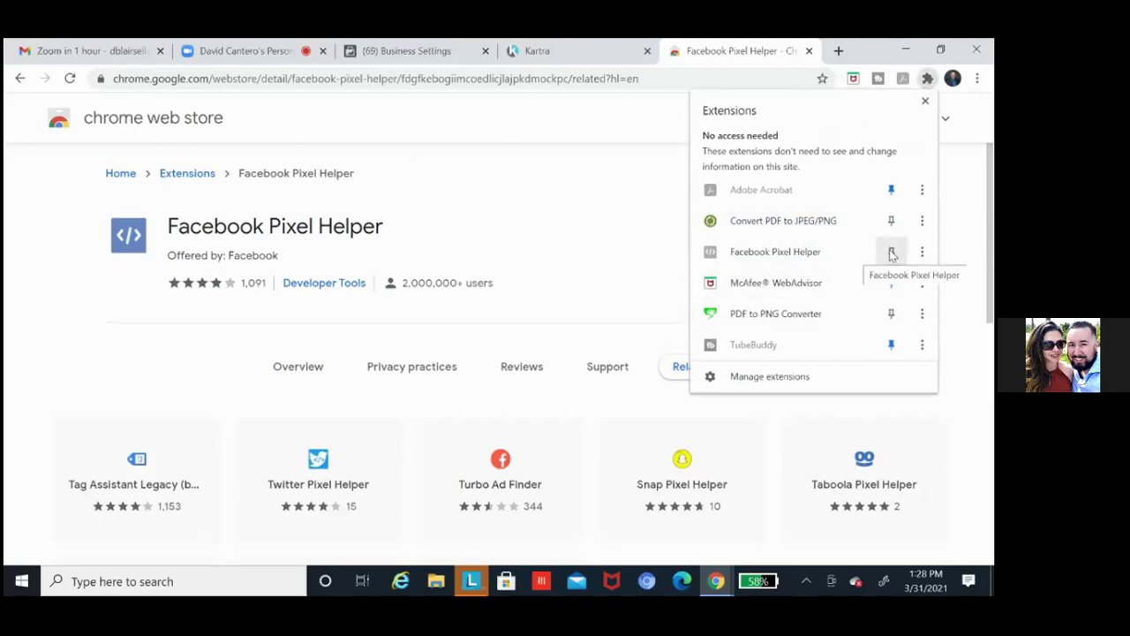
left_click(892, 254)
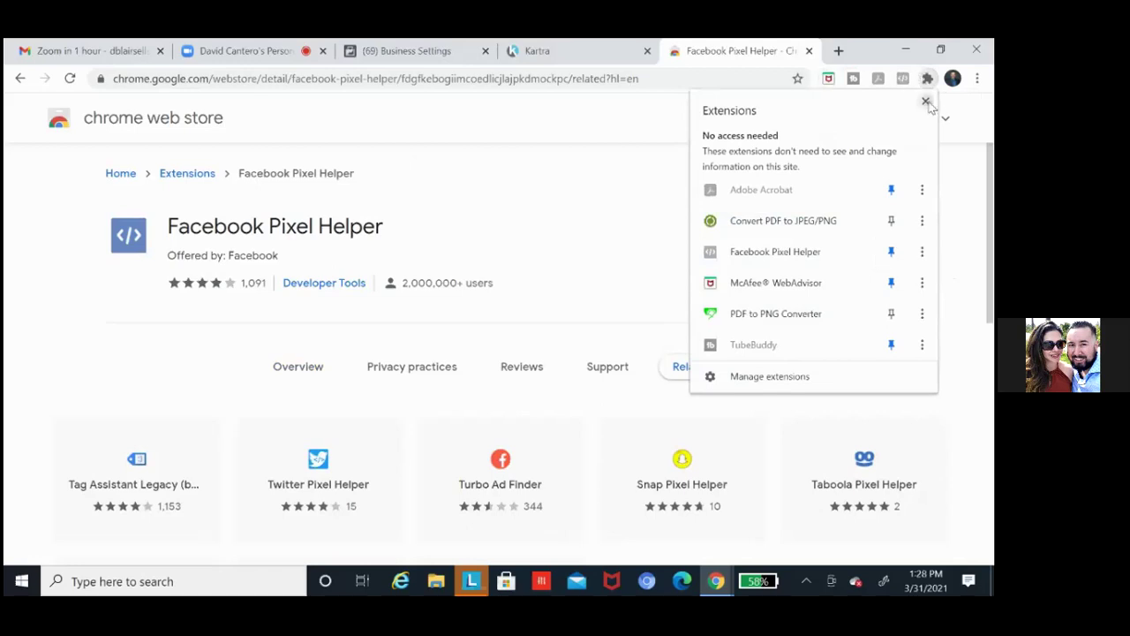
left_click(927, 101)
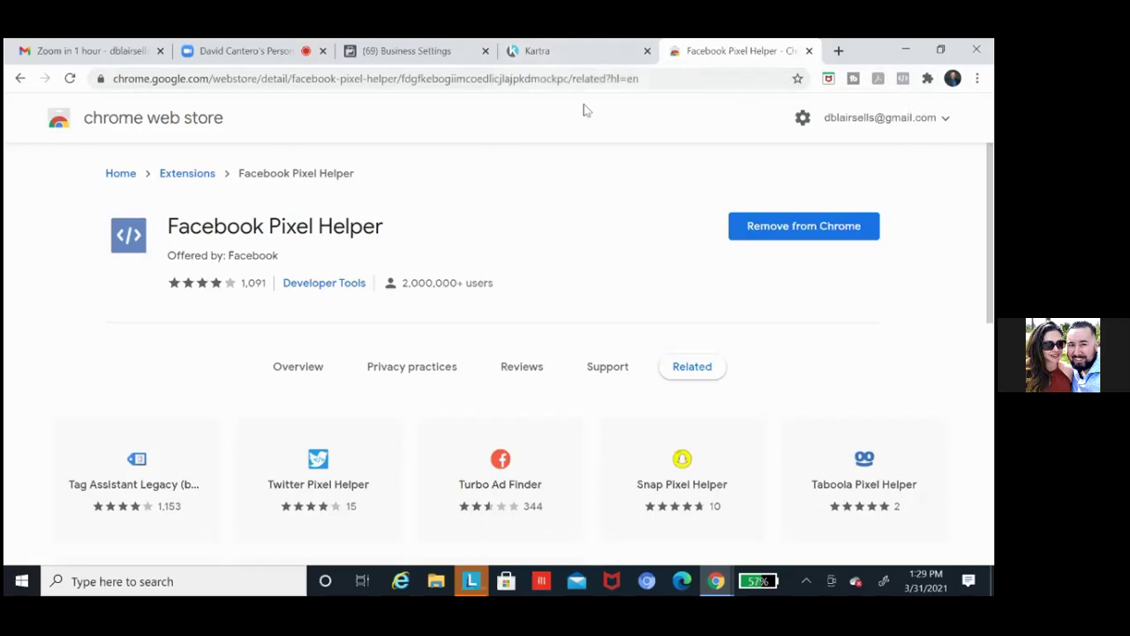
- Open a Kartra page's Publish dialog on the direct page-link option
left_click(569, 55)
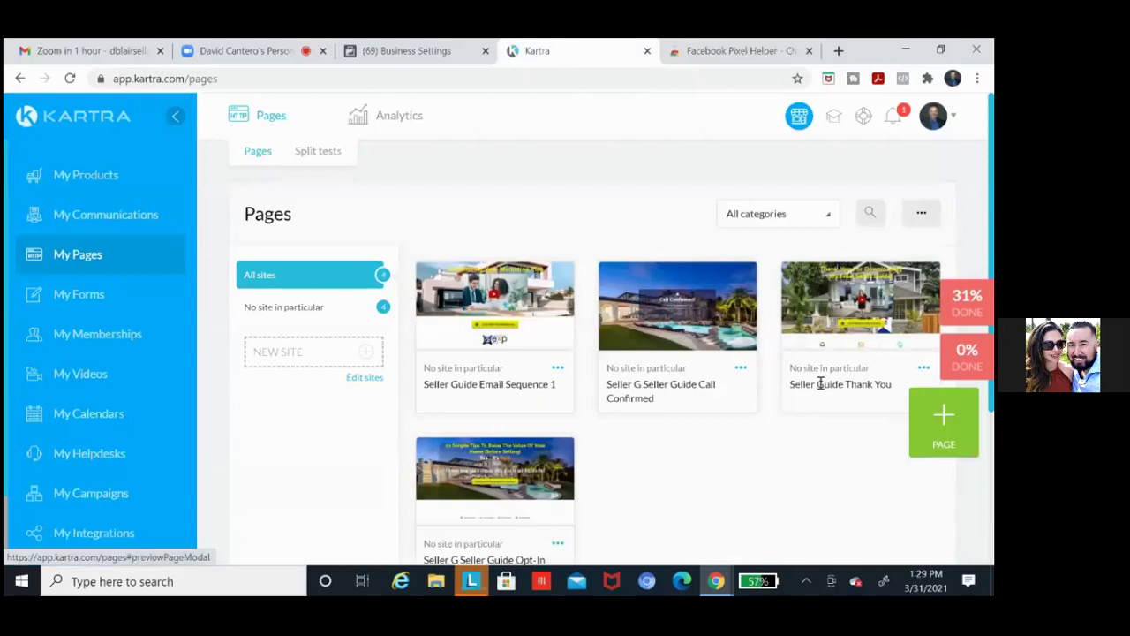
left_click(740, 371)
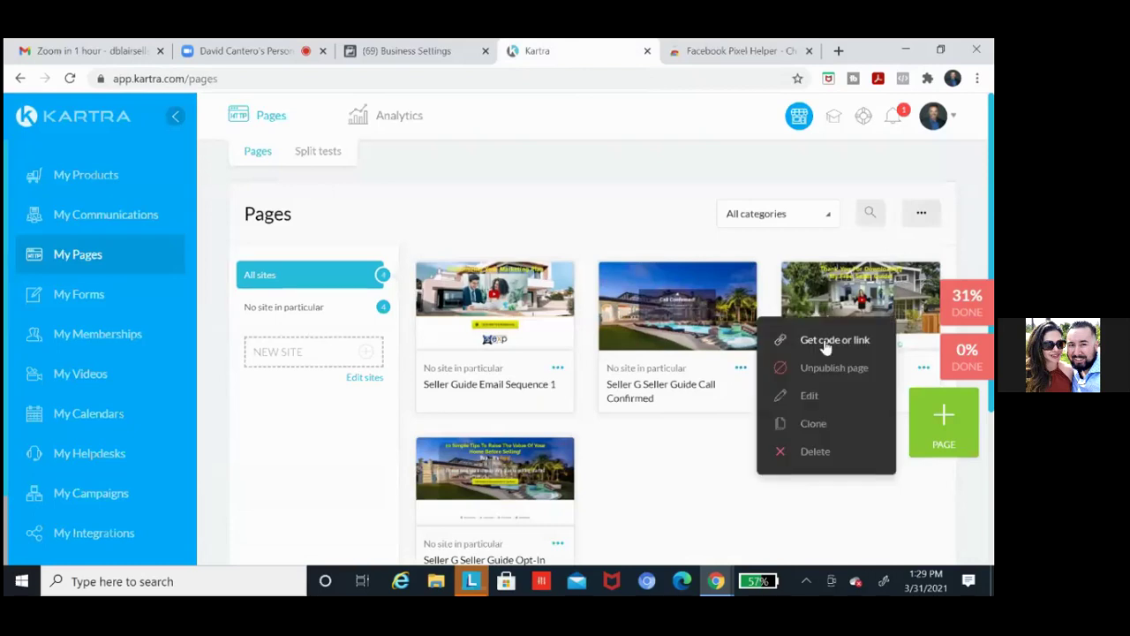
left_click(817, 343)
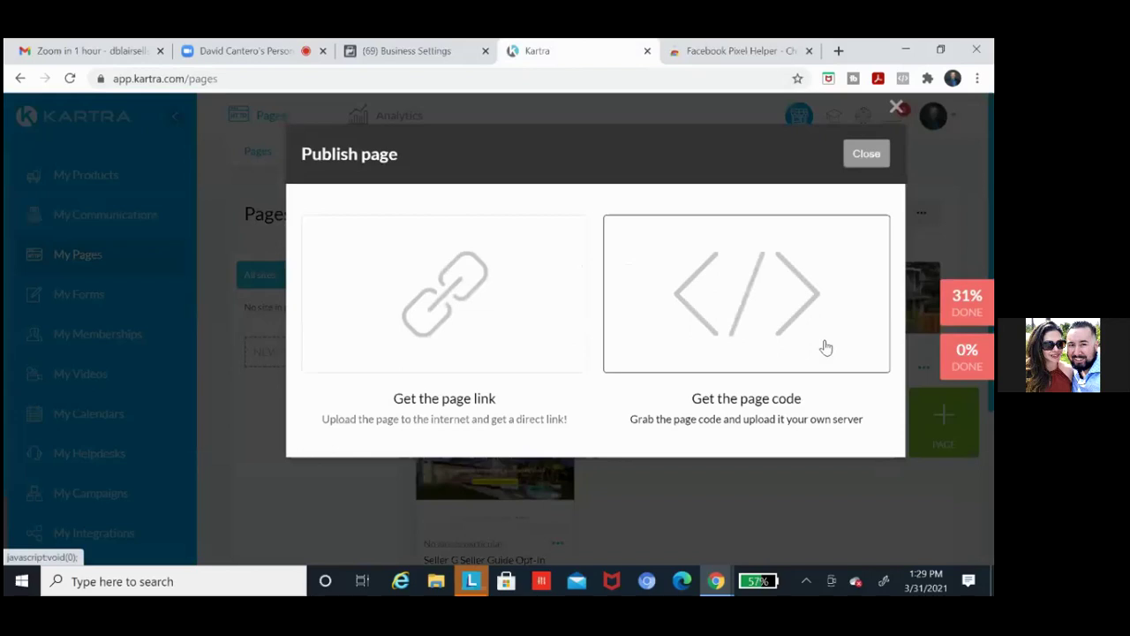
left_click(456, 341)
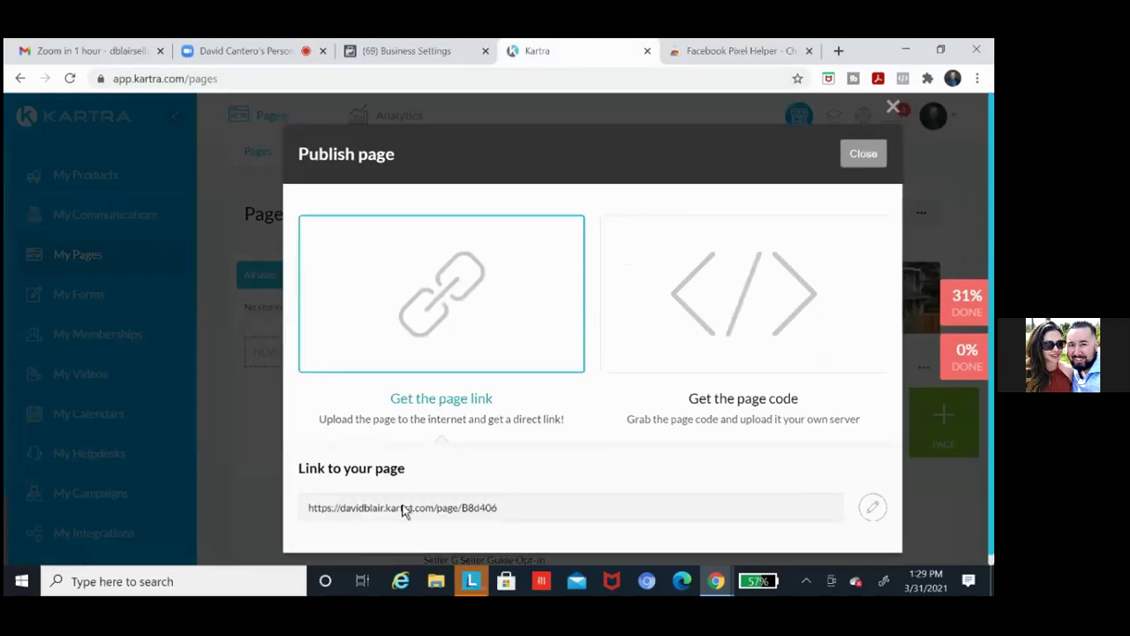
- Copy the page's direct Kartra URL and open a new blank Chrome tab
right_click(409, 514)
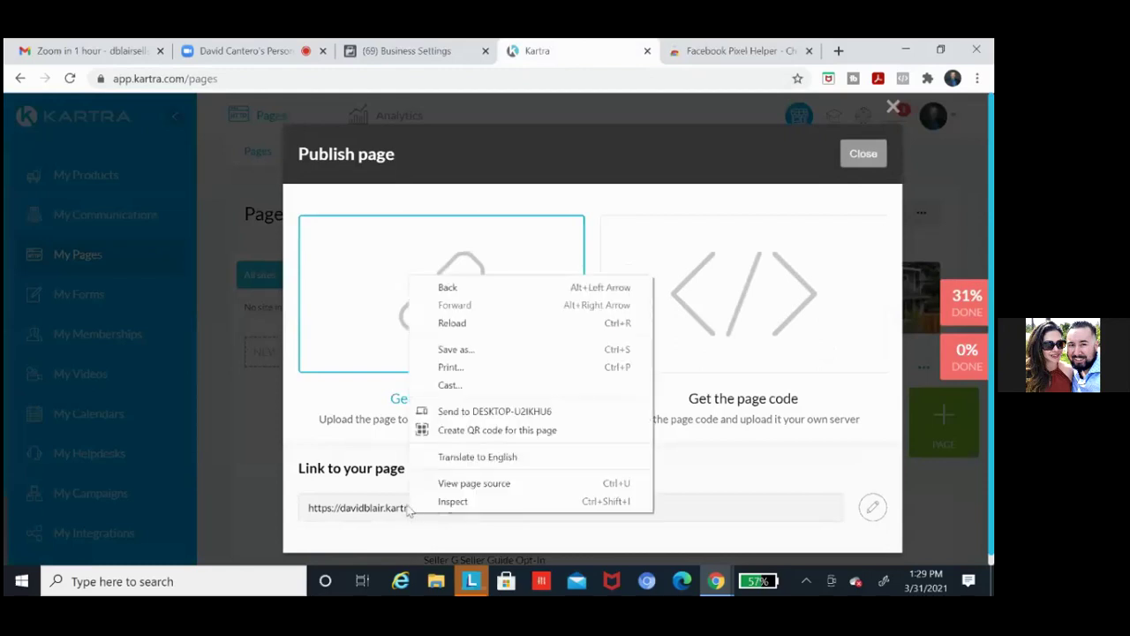
left_click(371, 508)
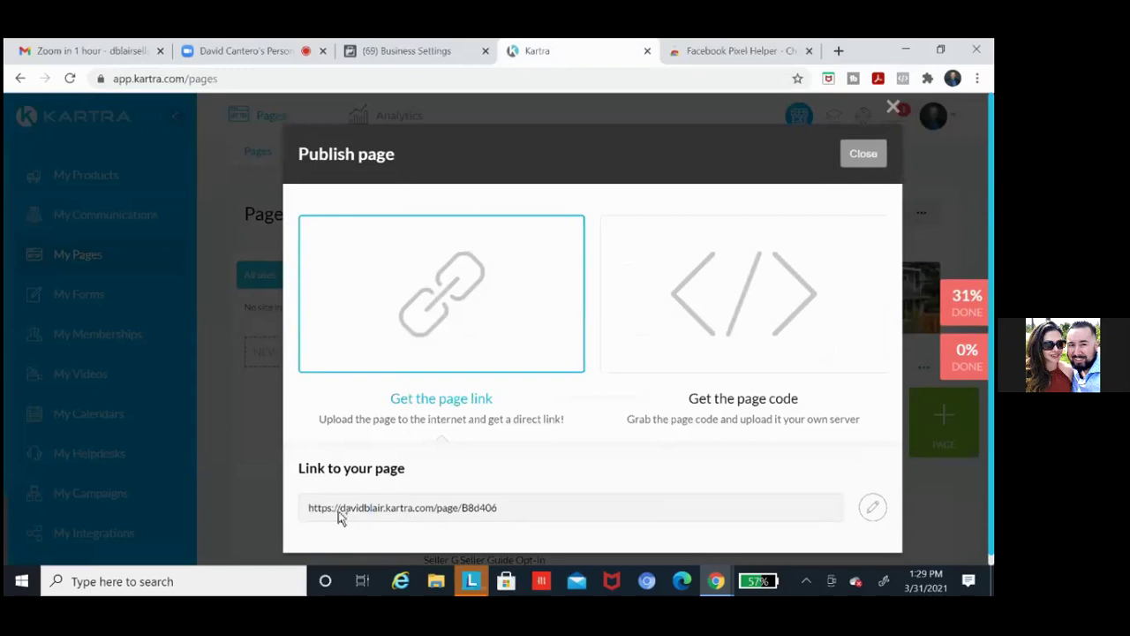
triple_click(338, 512)
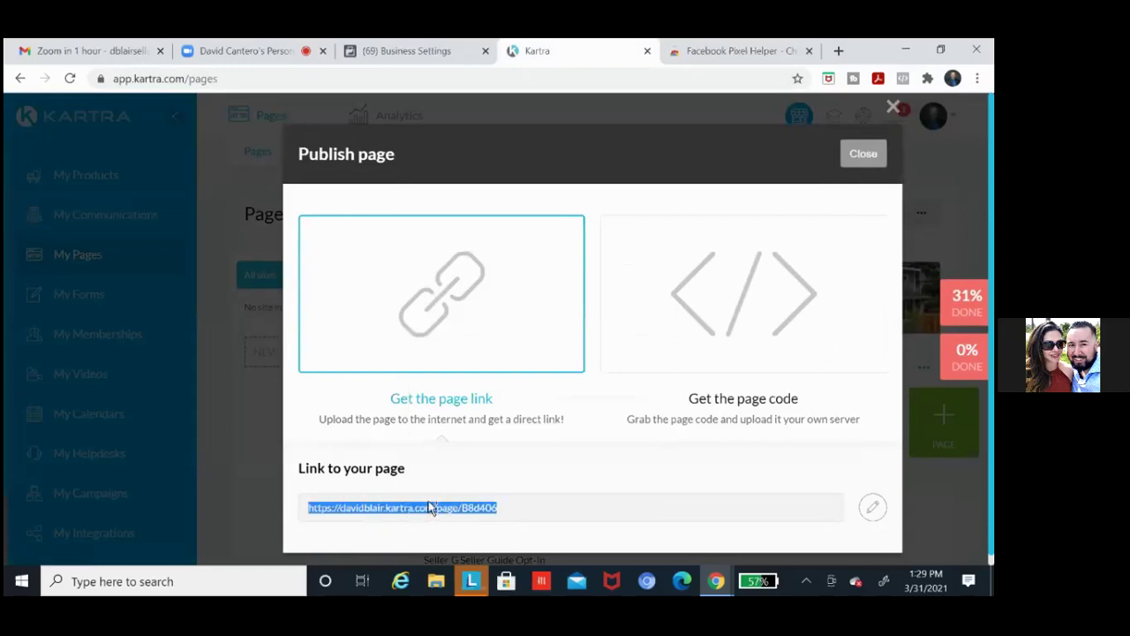
right_click(427, 512)
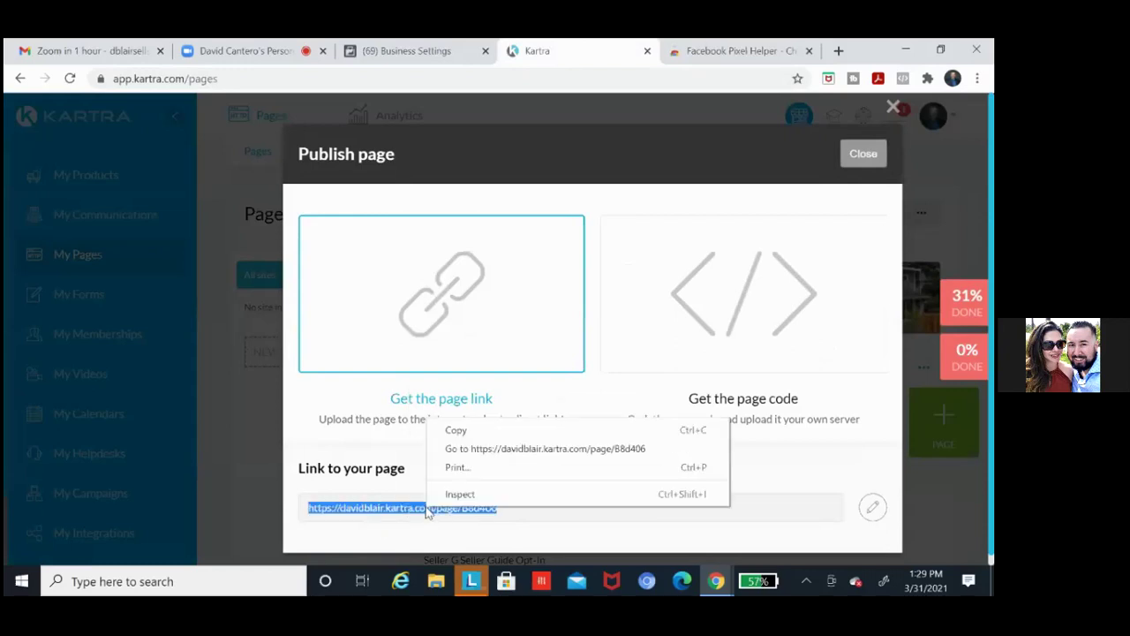
left_click(473, 431)
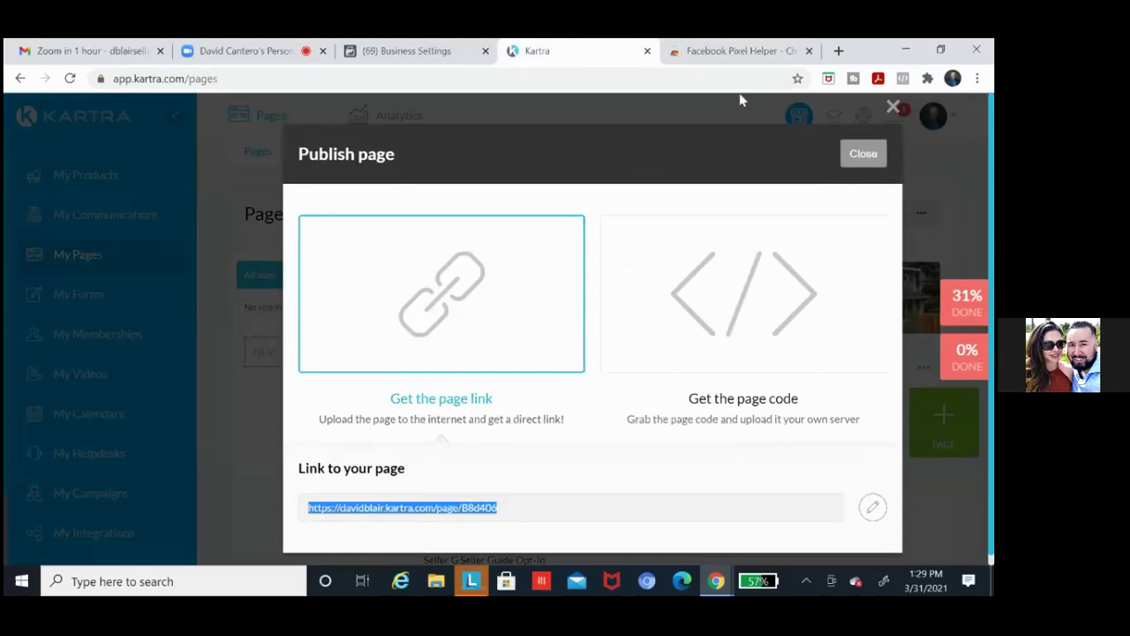
left_click(839, 51)
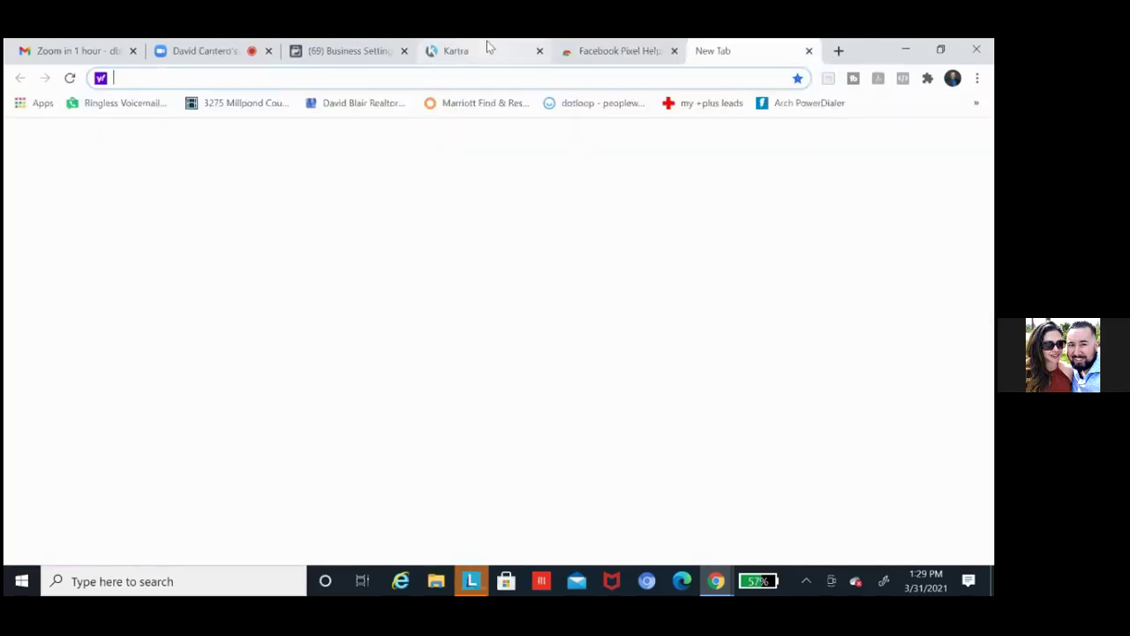
- Load the copied link and confirm Pixel Helper shows the North Florida Realtor PageView firing
right_click(286, 77)
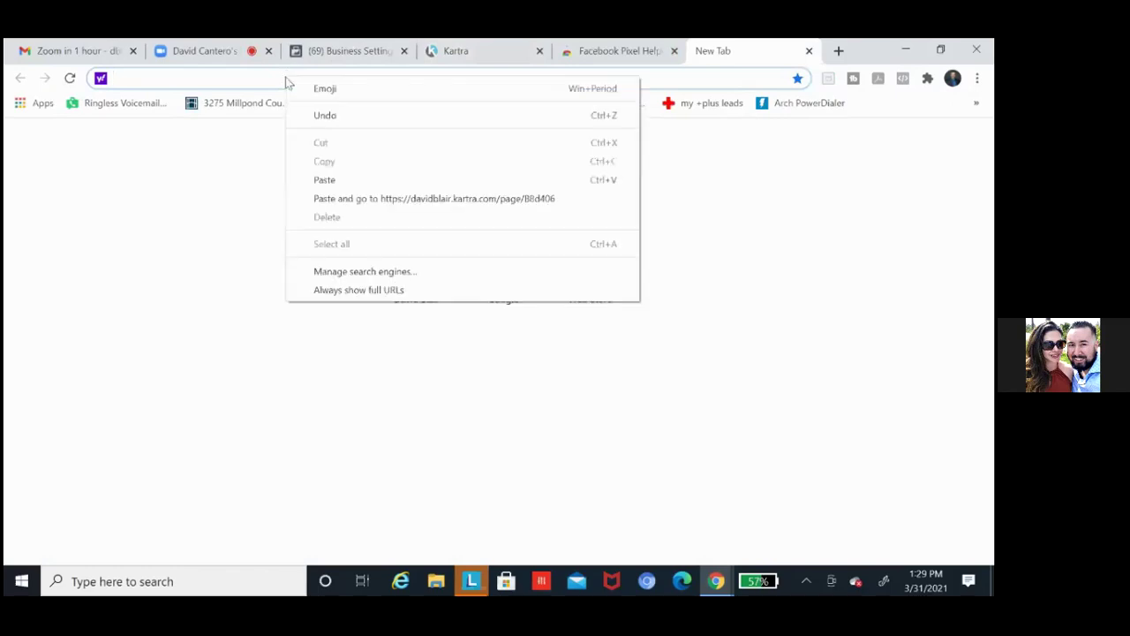
left_click(335, 200)
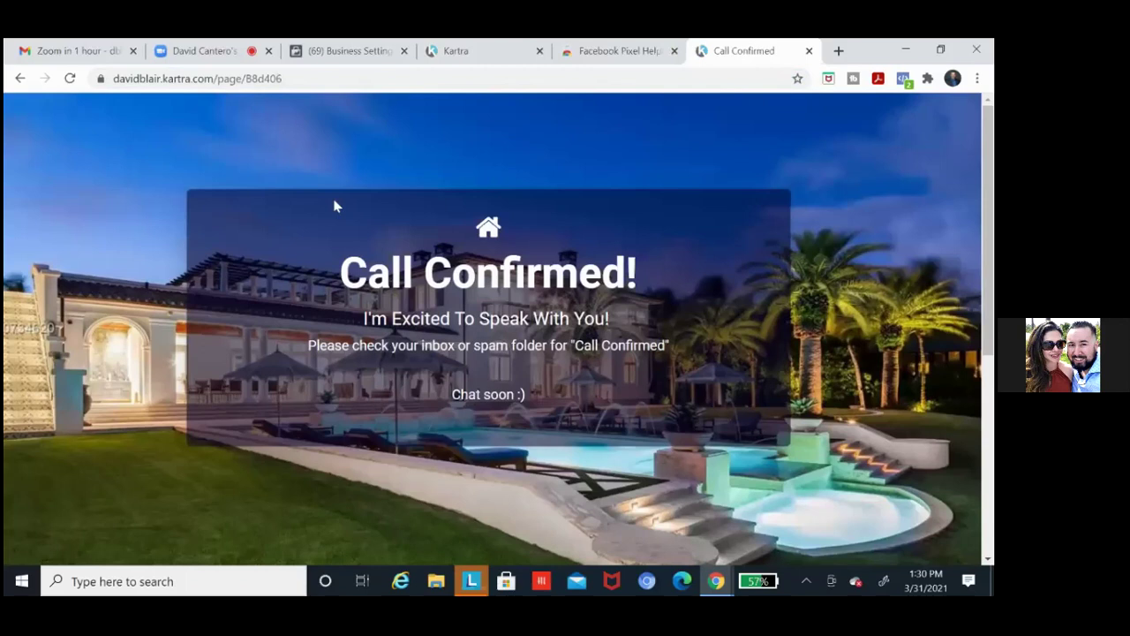
left_click(905, 81)
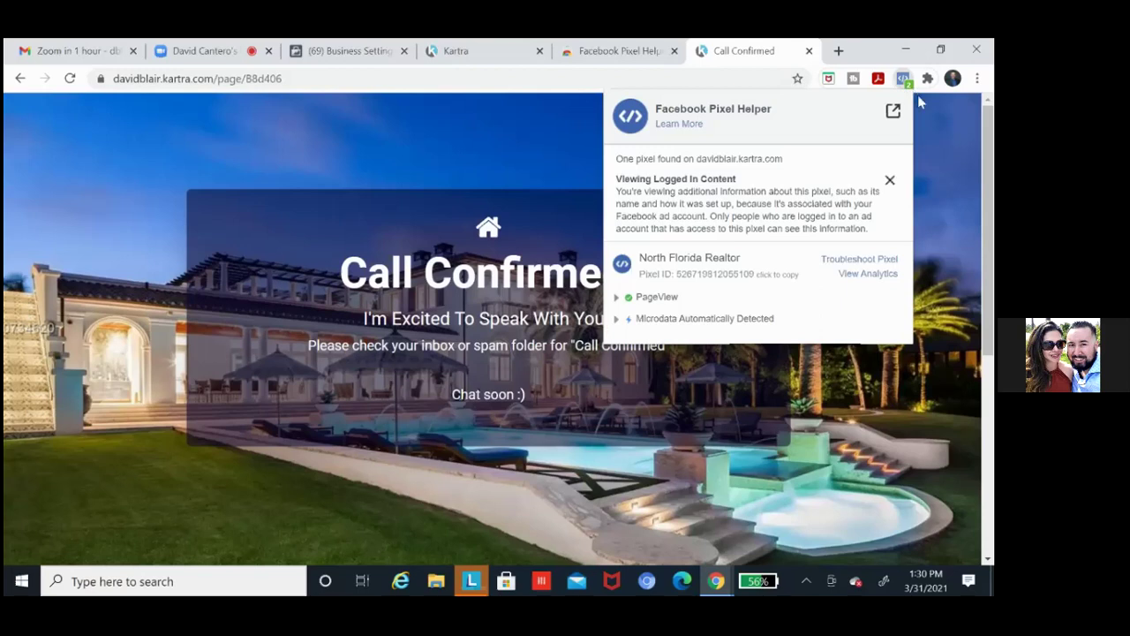
left_click(935, 120)
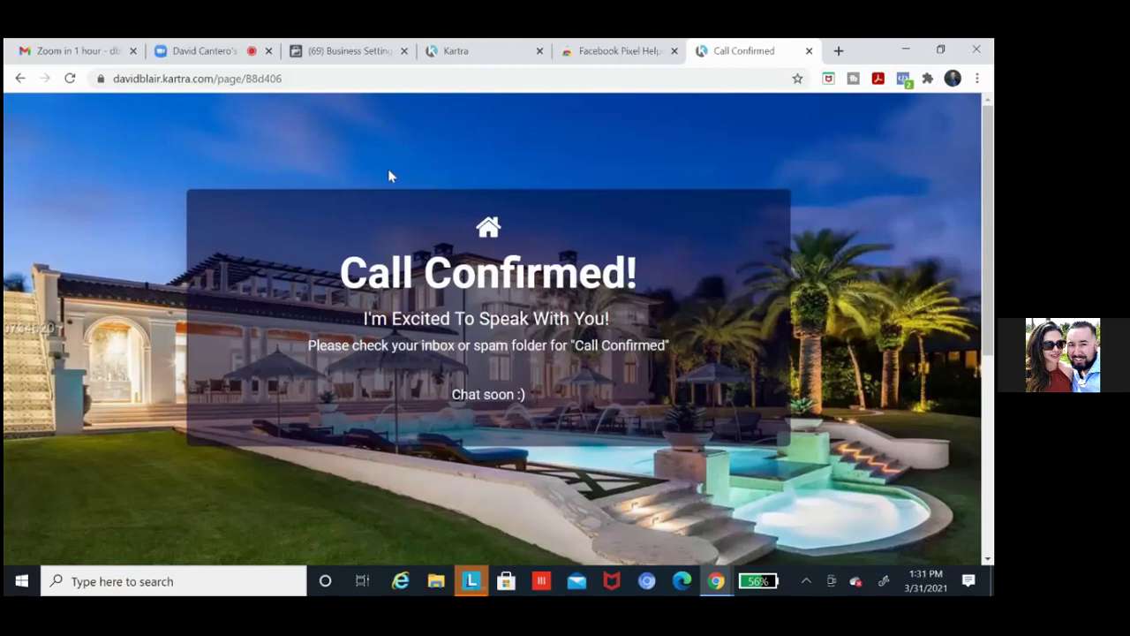
- Return to the Kartra tab and close the Publish page dialog
left_click(495, 58)
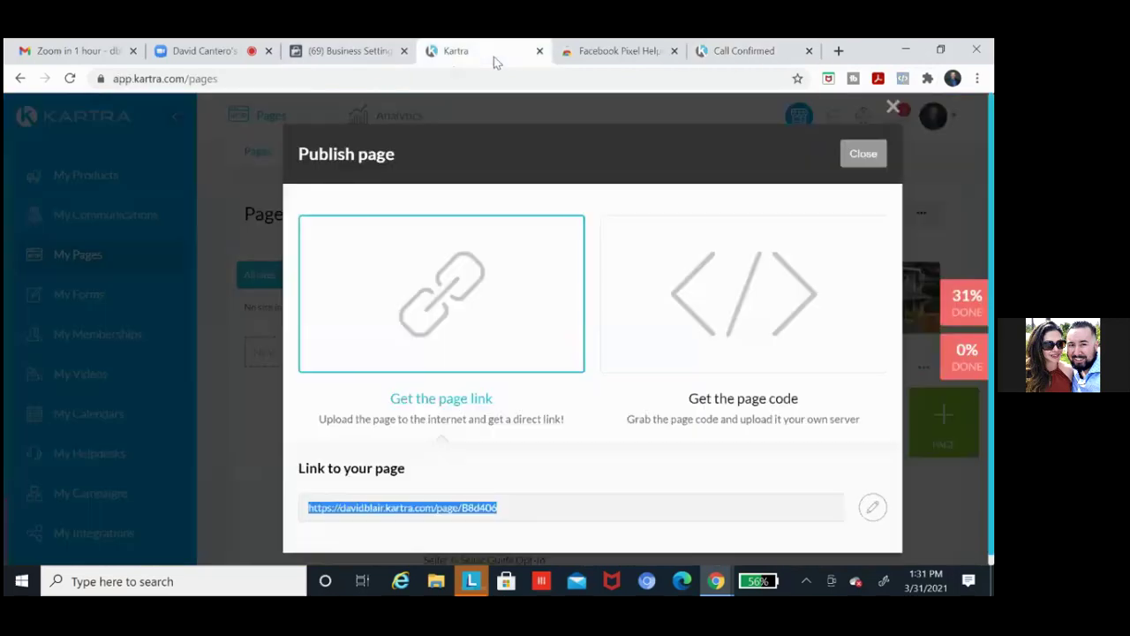
left_click(894, 109)
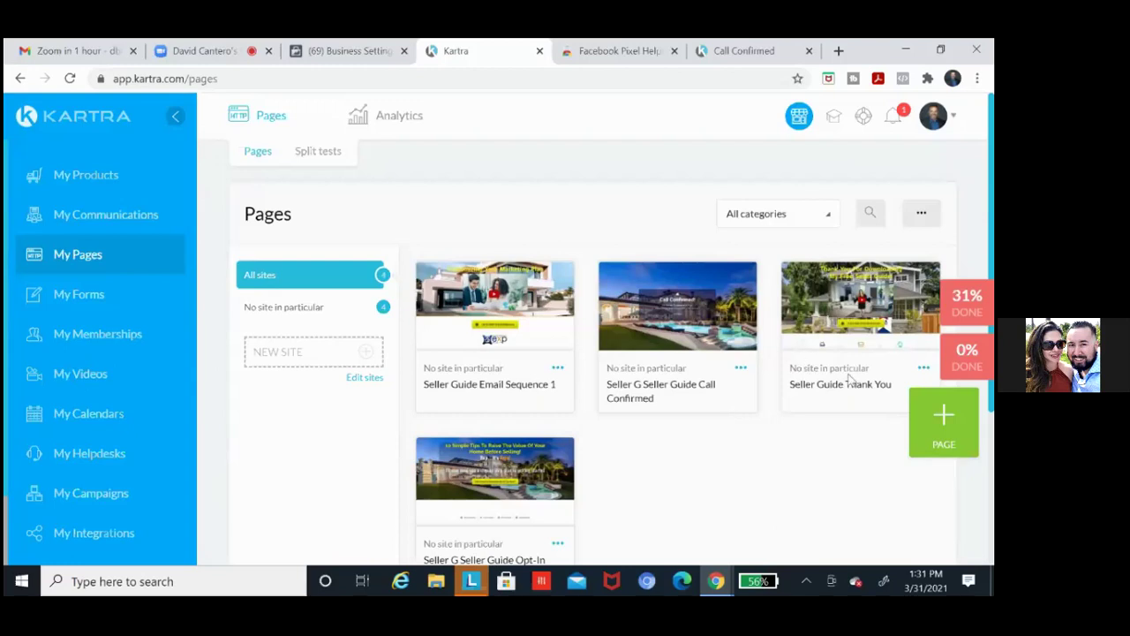
mouse_move(440, 141)
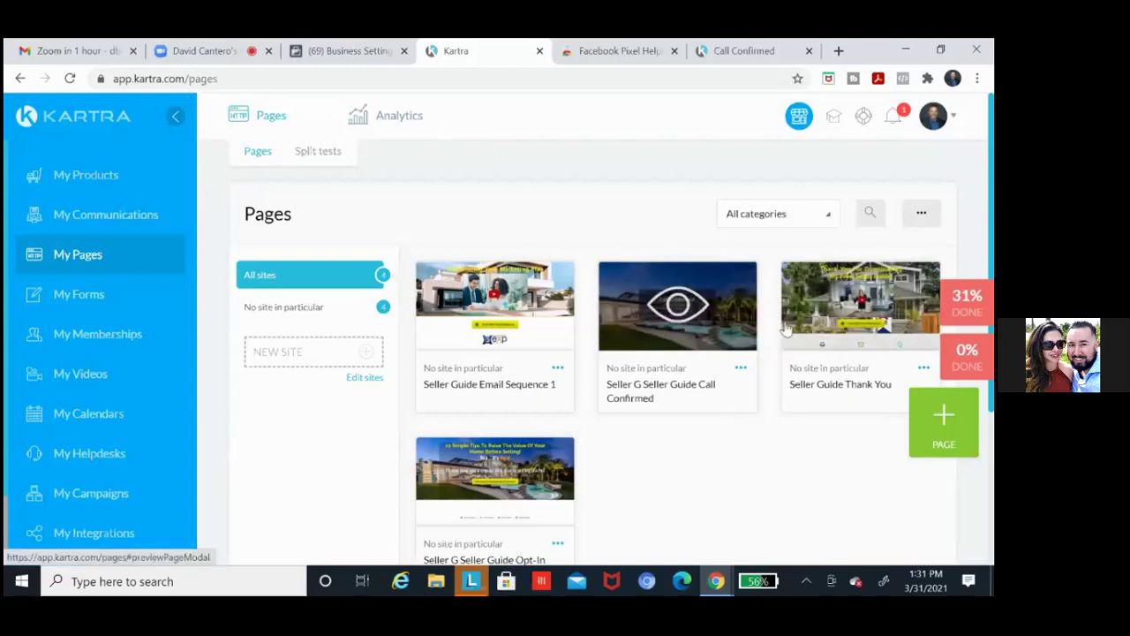
mouse_move(872, 352)
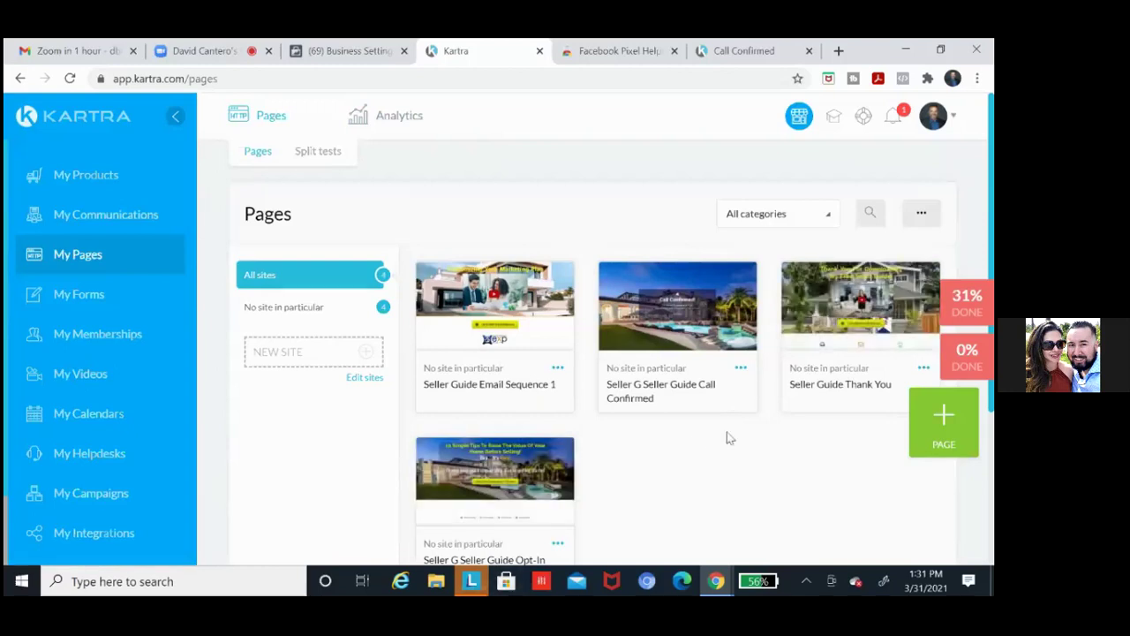
- Reload the Business Settings tab and scroll through the North Florida Realtor pixel's sections
left_click(353, 51)
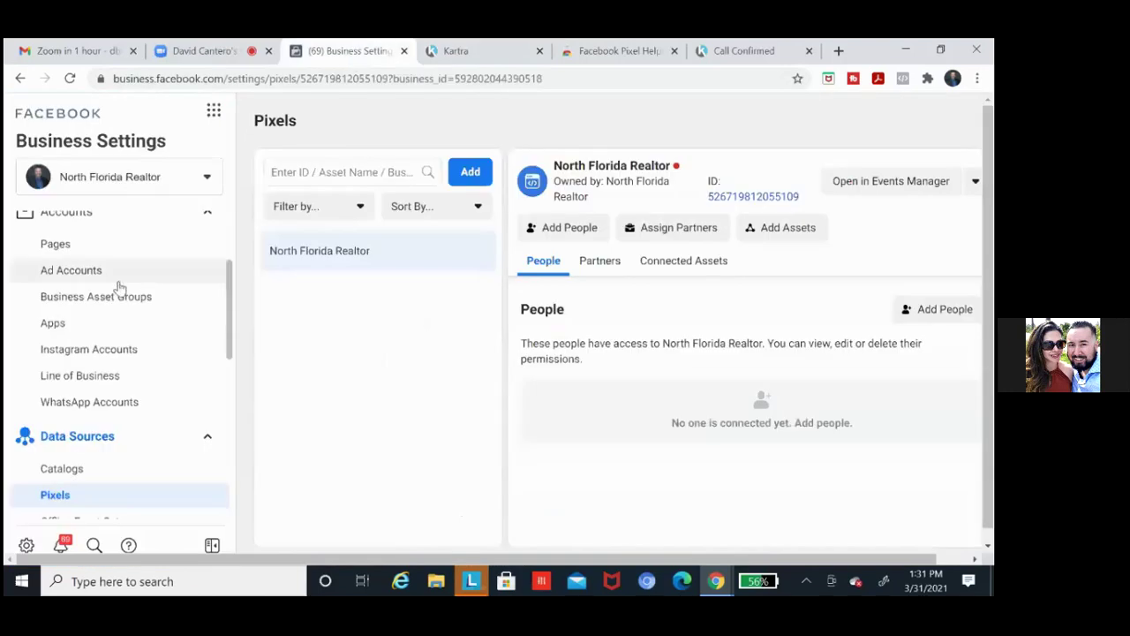
left_click(70, 79)
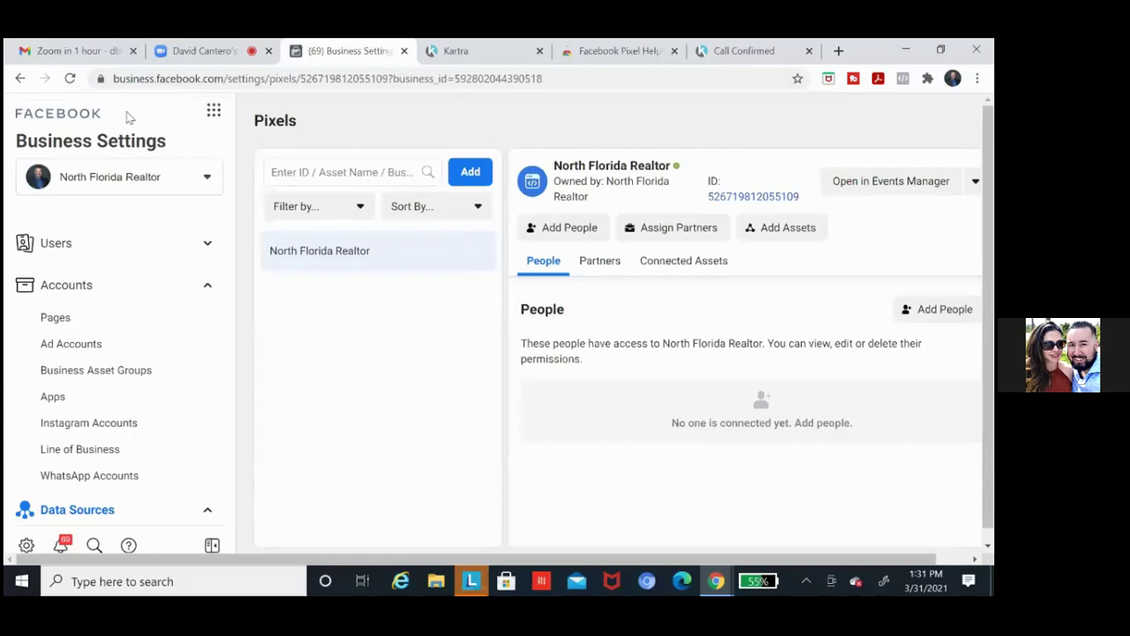
scroll(115, 353, "down", 6)
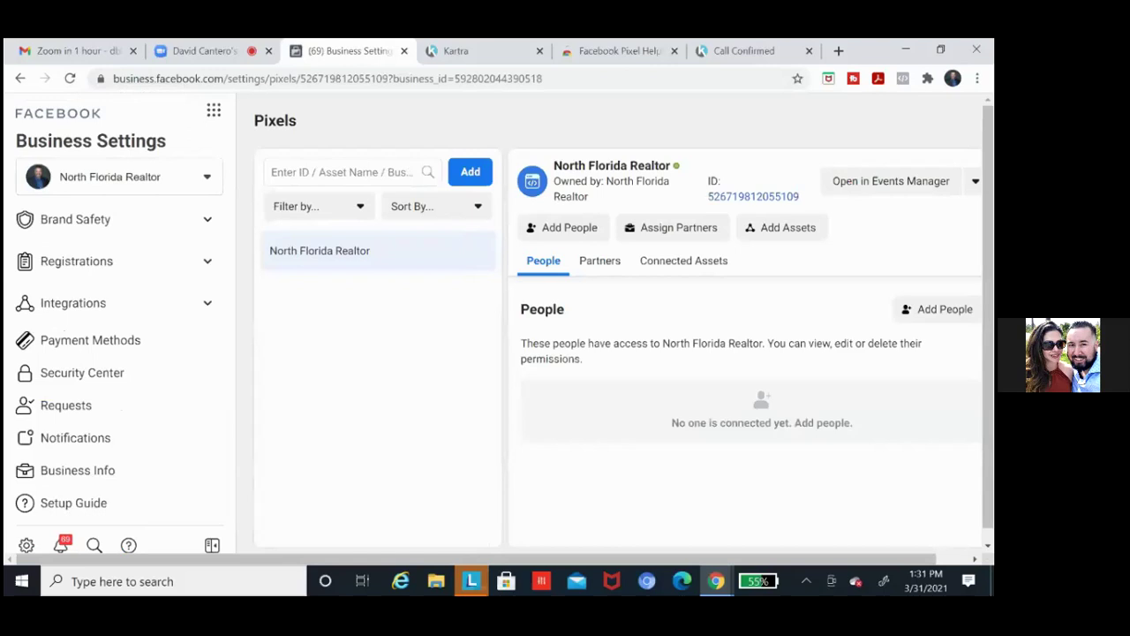
scroll(124, 362, "up", 1)
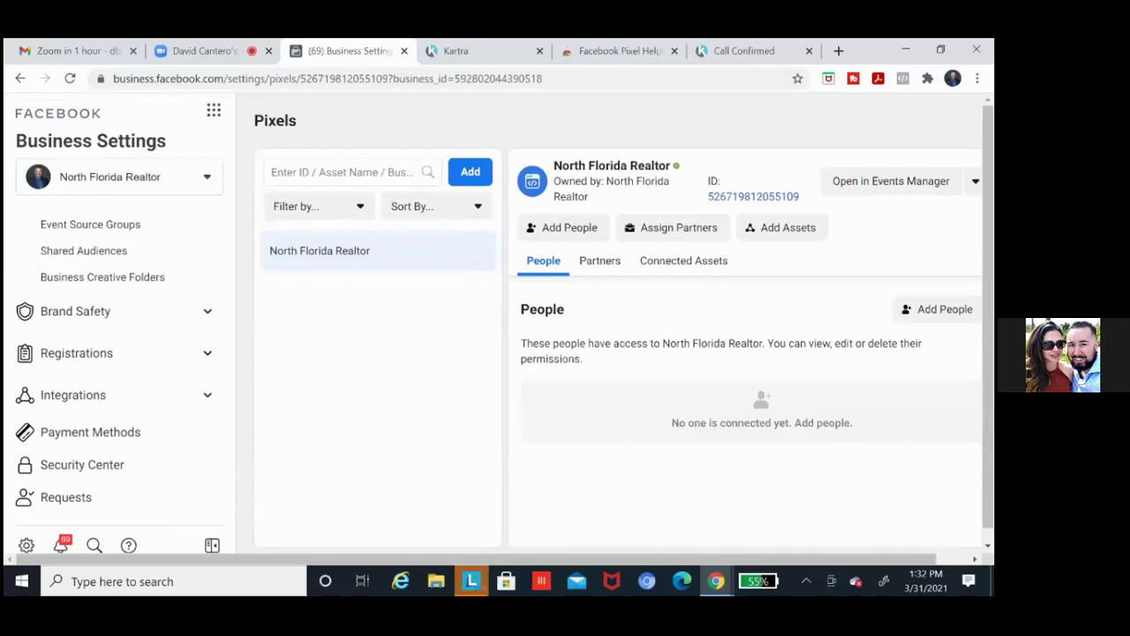
scroll(119, 353, "down", 1)
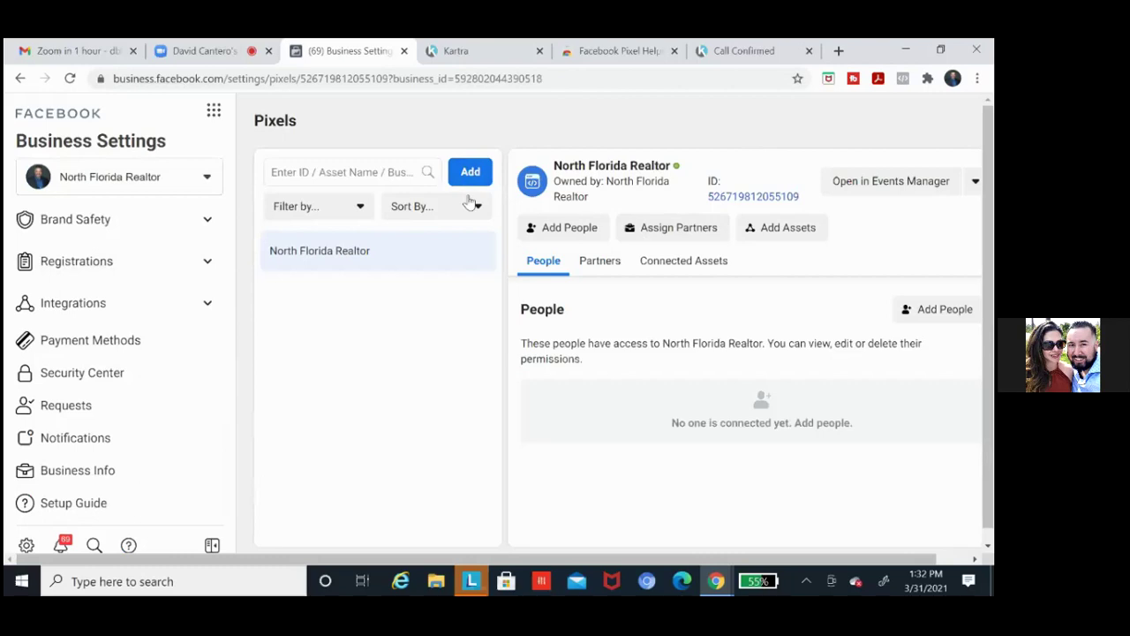
- Assign the listed person to the North Florida Realtor pixel with Manage Pixel permission
left_click(944, 310)
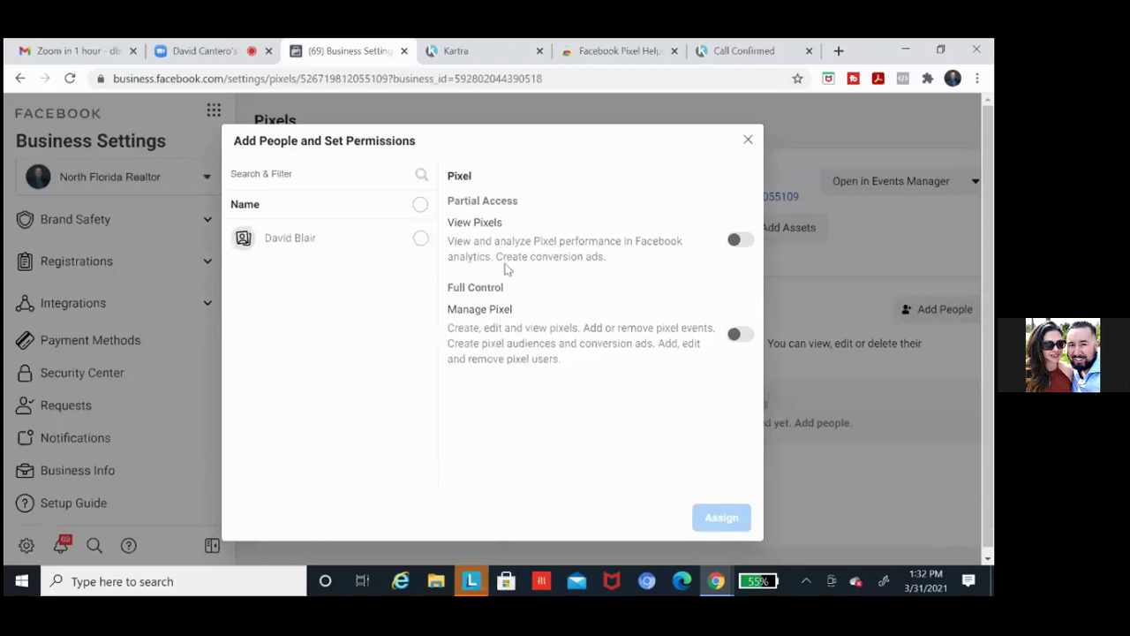
left_click(421, 239)
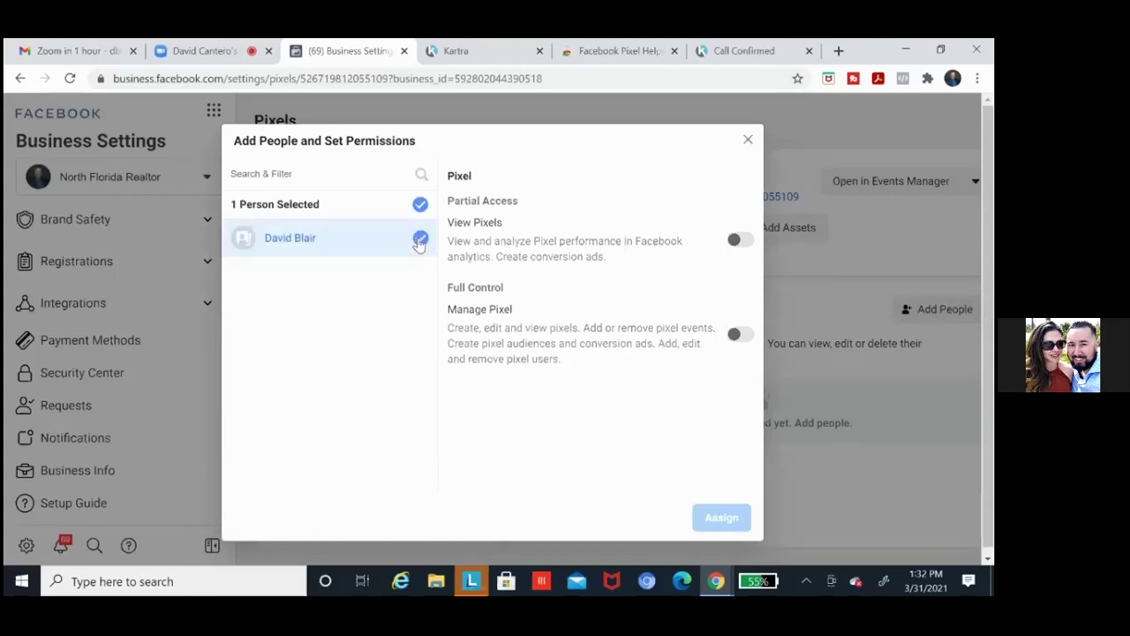
left_click(741, 335)
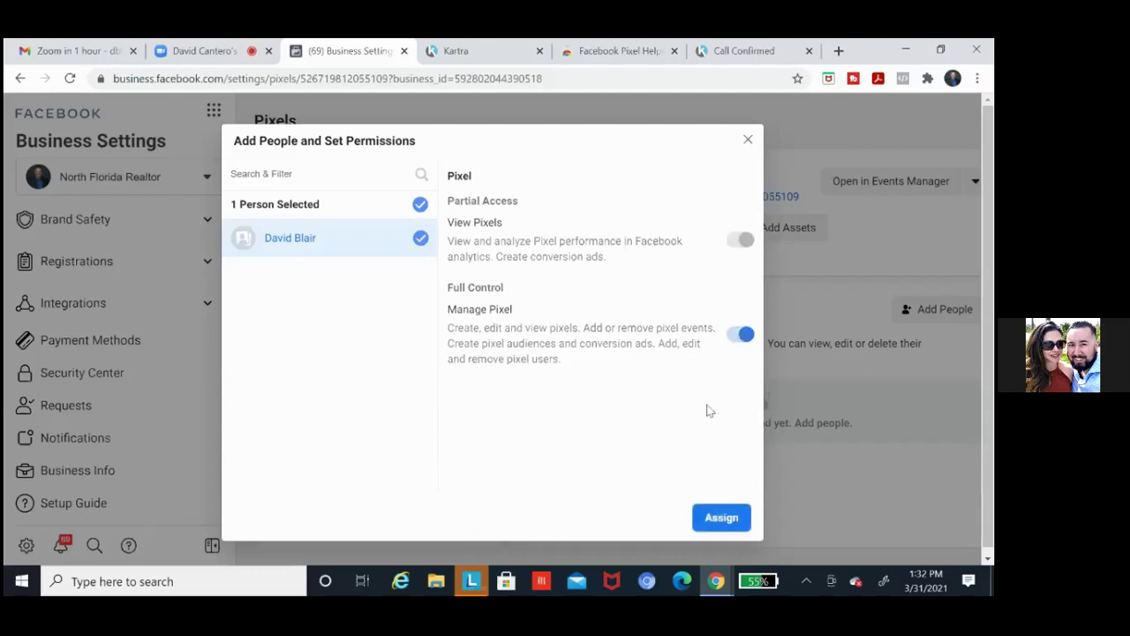
left_click(715, 520)
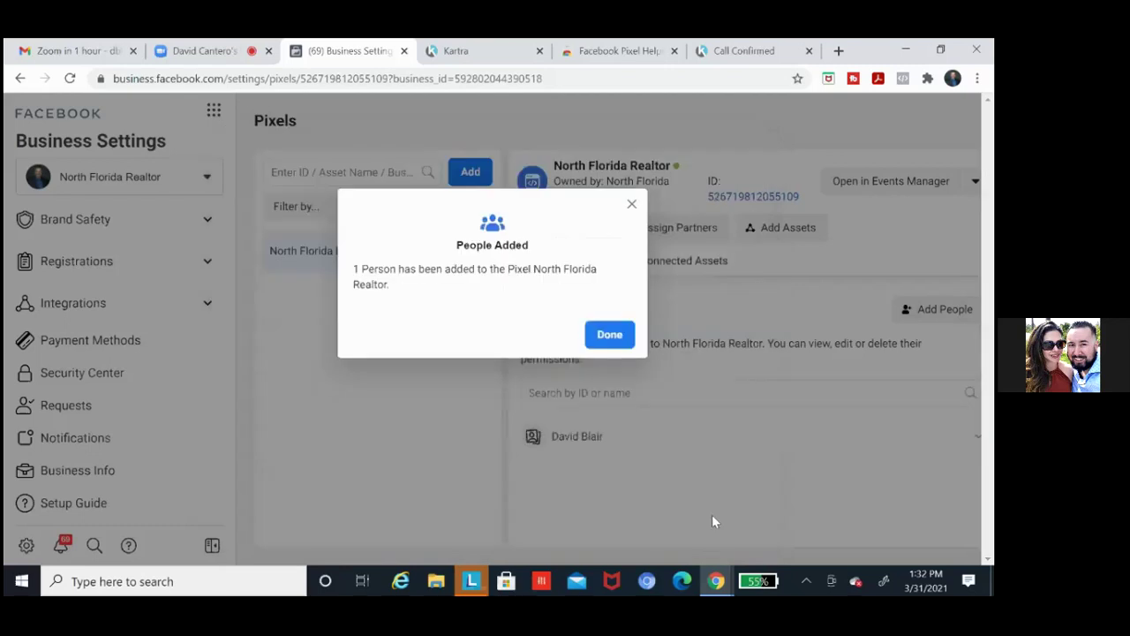
left_click(610, 335)
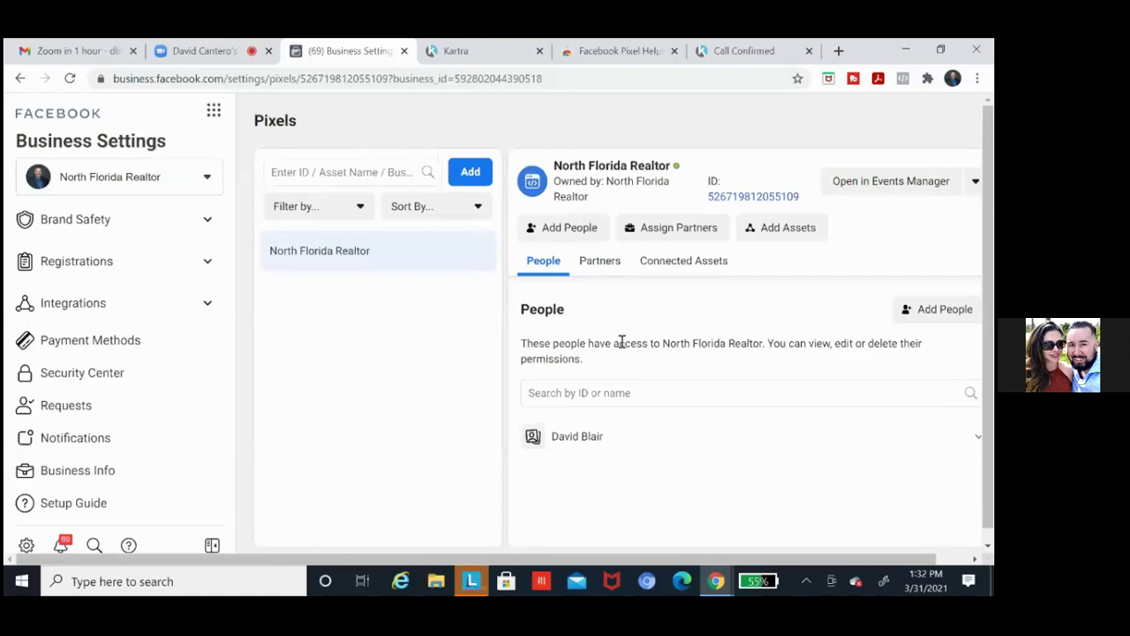
- Add the North Florida Realtor ad account under the pixel's Connected Assets
left_click(696, 264)
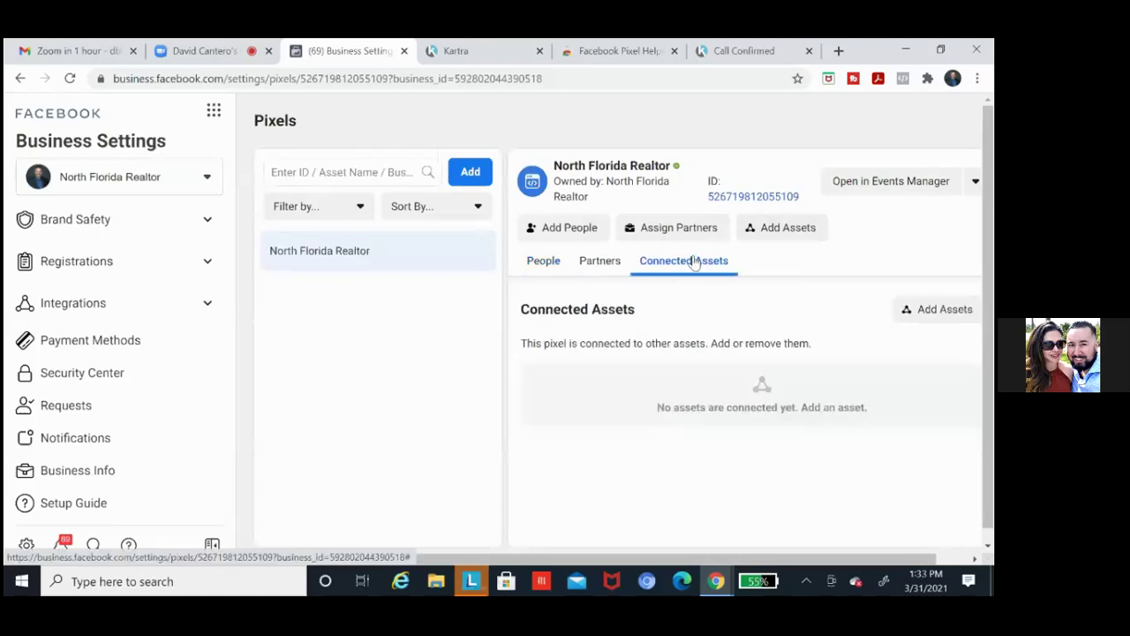
left_click(931, 315)
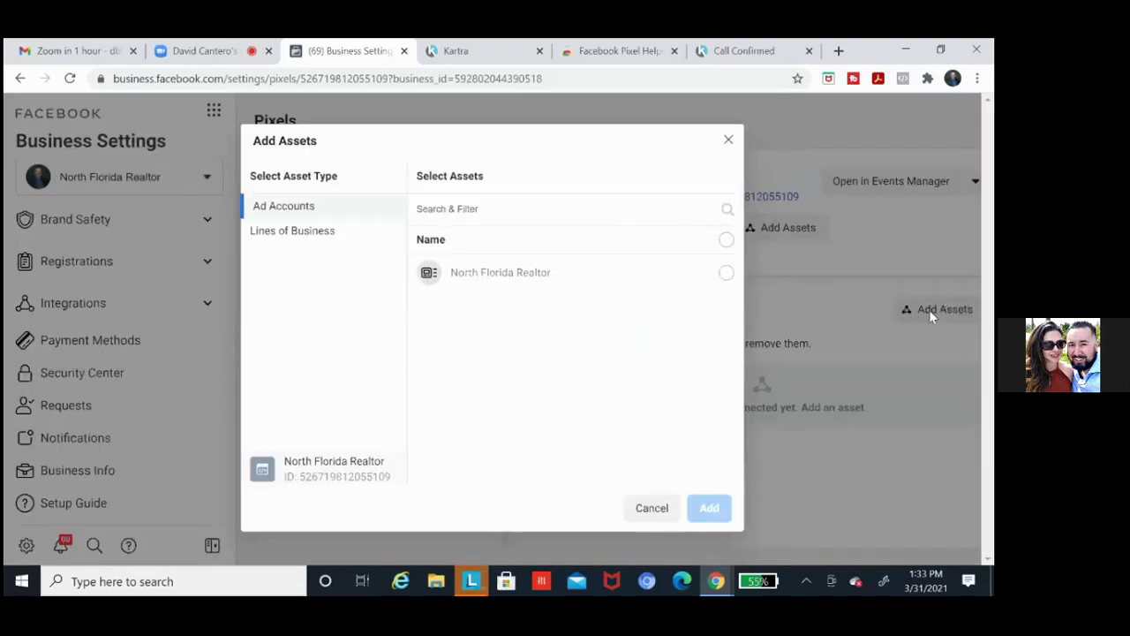
left_click(726, 273)
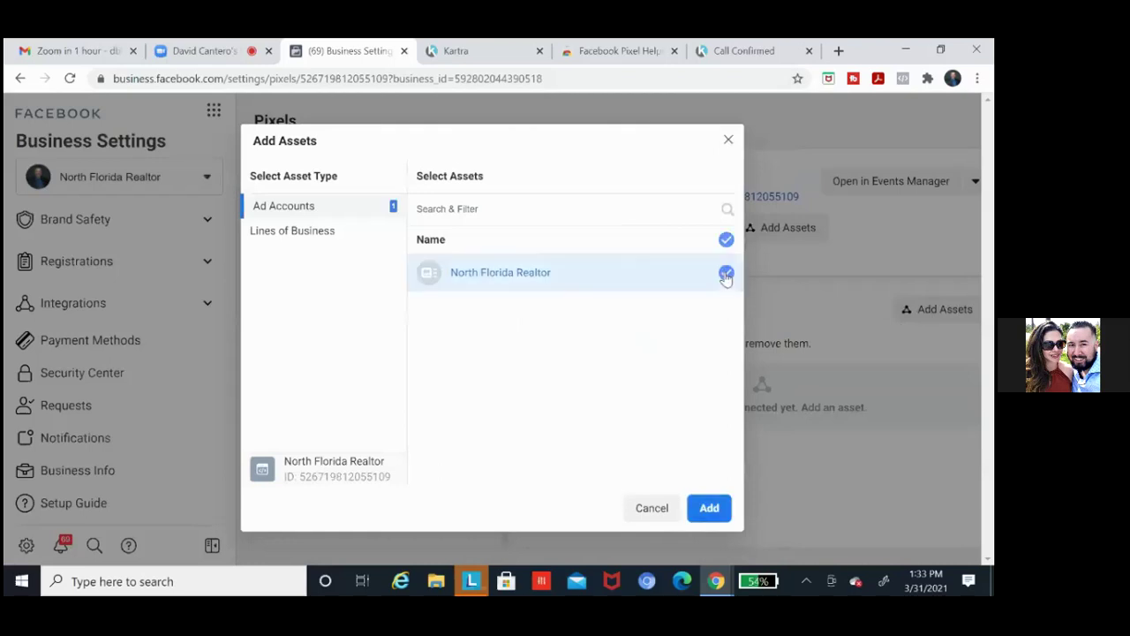
left_click(711, 513)
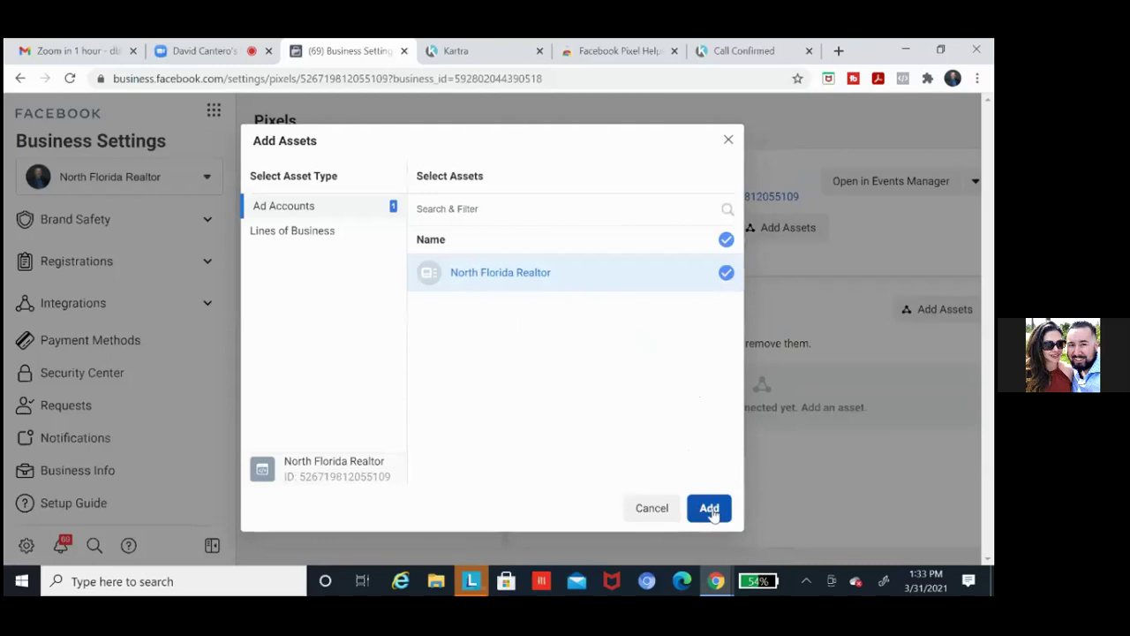
left_click(711, 510)
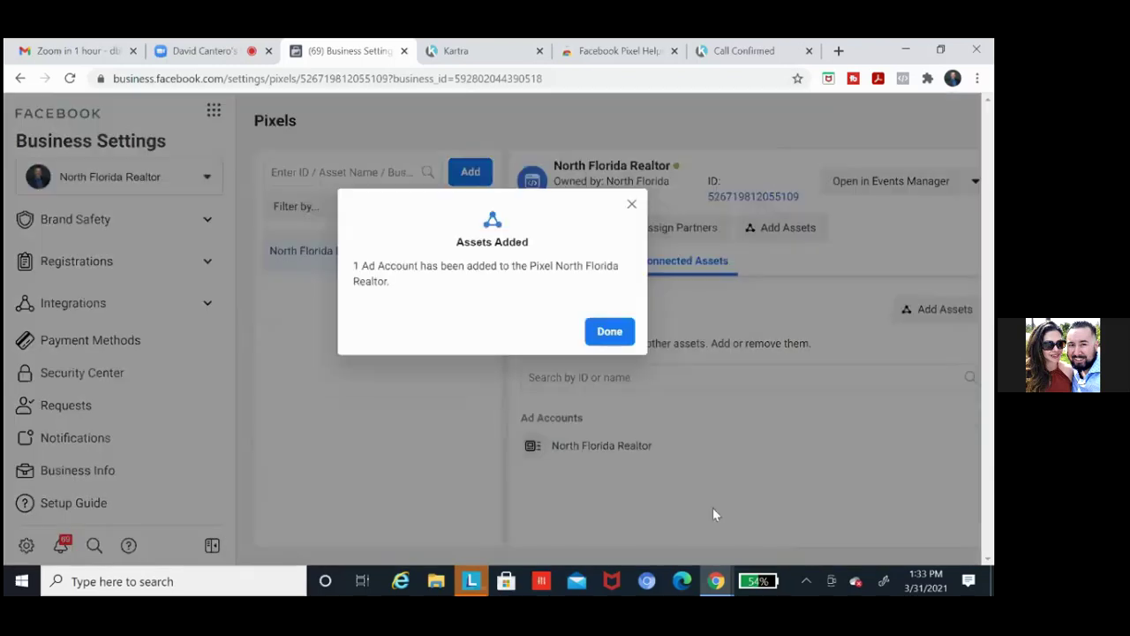
left_click(611, 334)
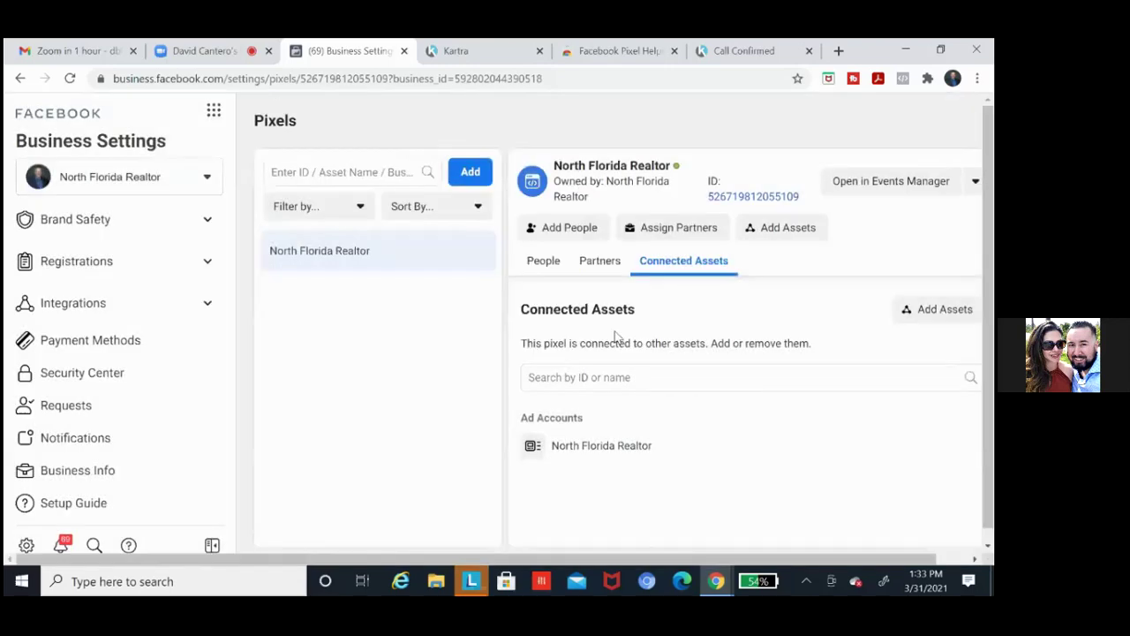
- Open Events Manager for the North Florida Realtor pixel and bookmark it as 'Pixel'
left_click(214, 113)
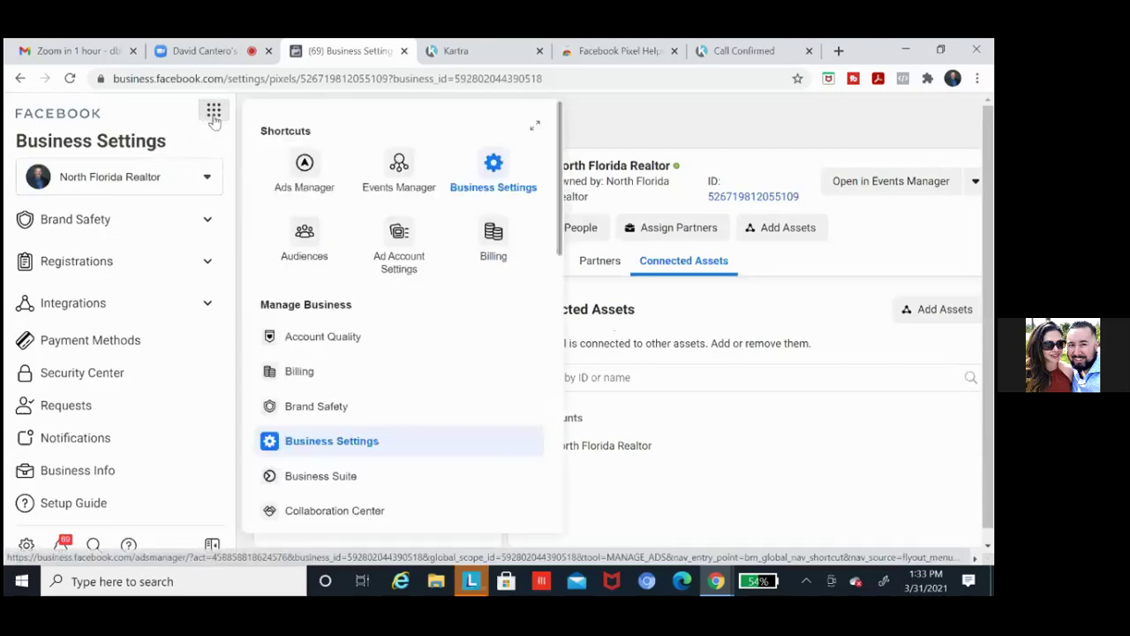
left_click(399, 177)
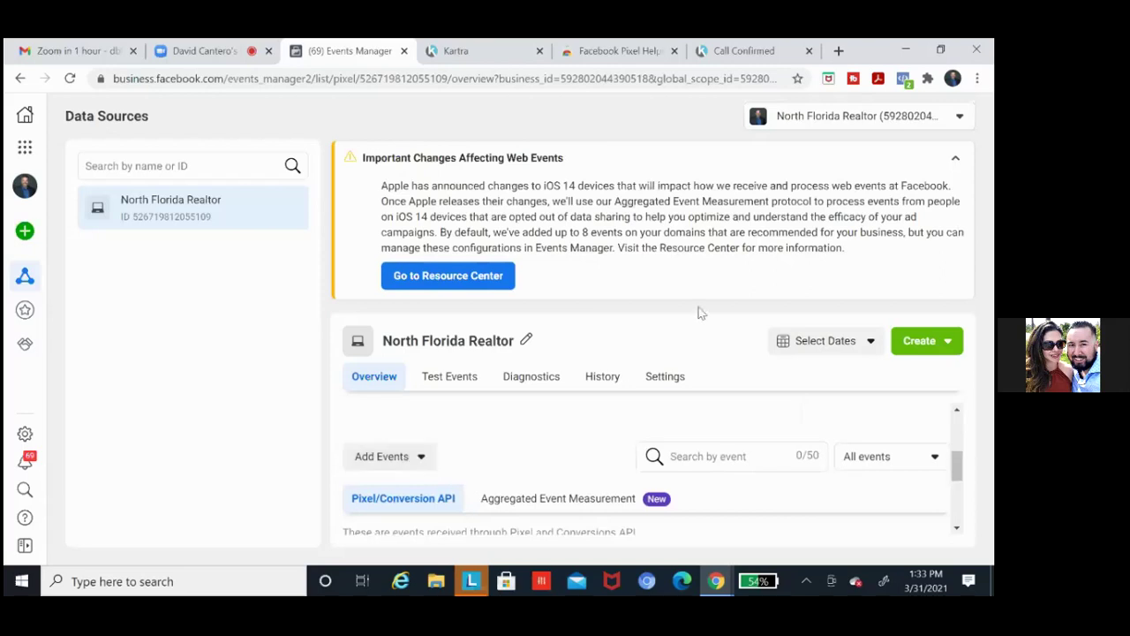
left_click(798, 80)
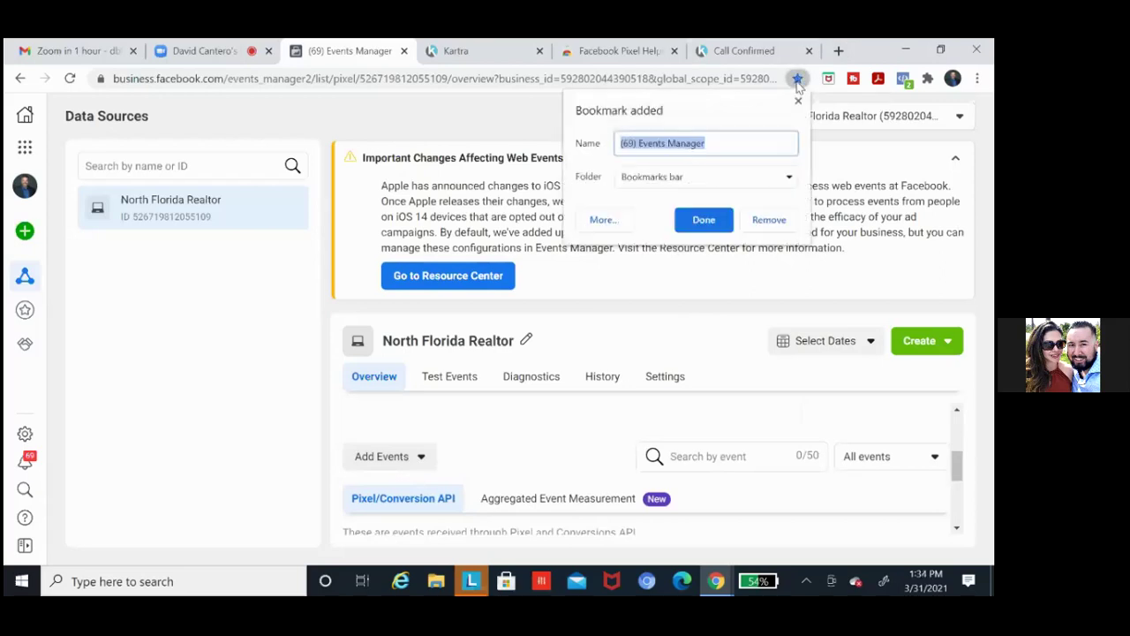
type("P")
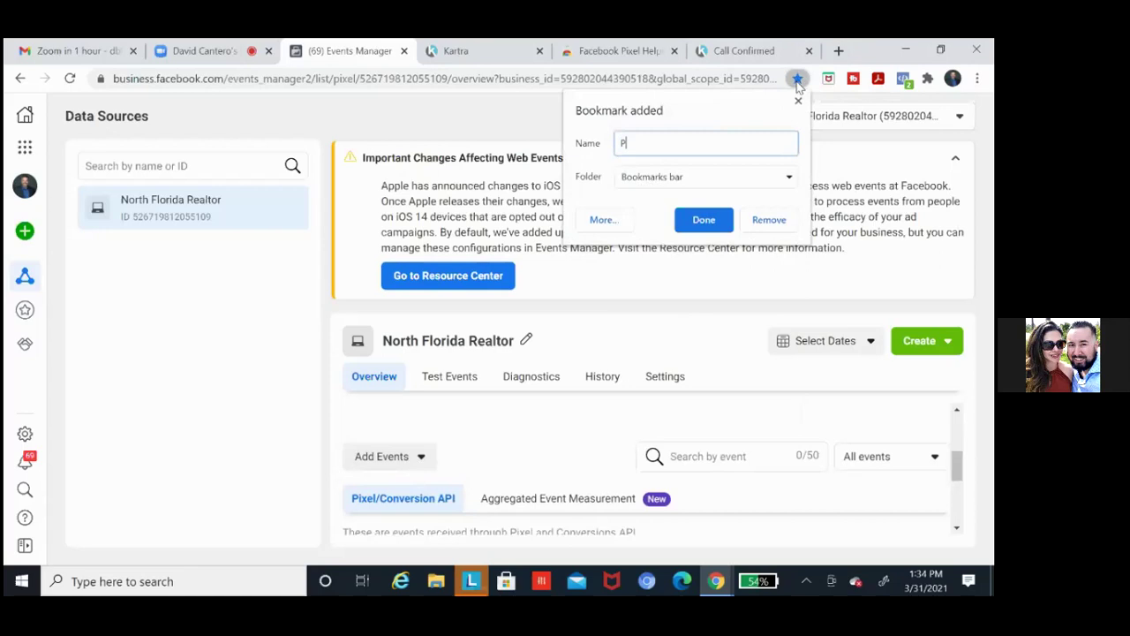
type("ixel")
left_click(704, 221)
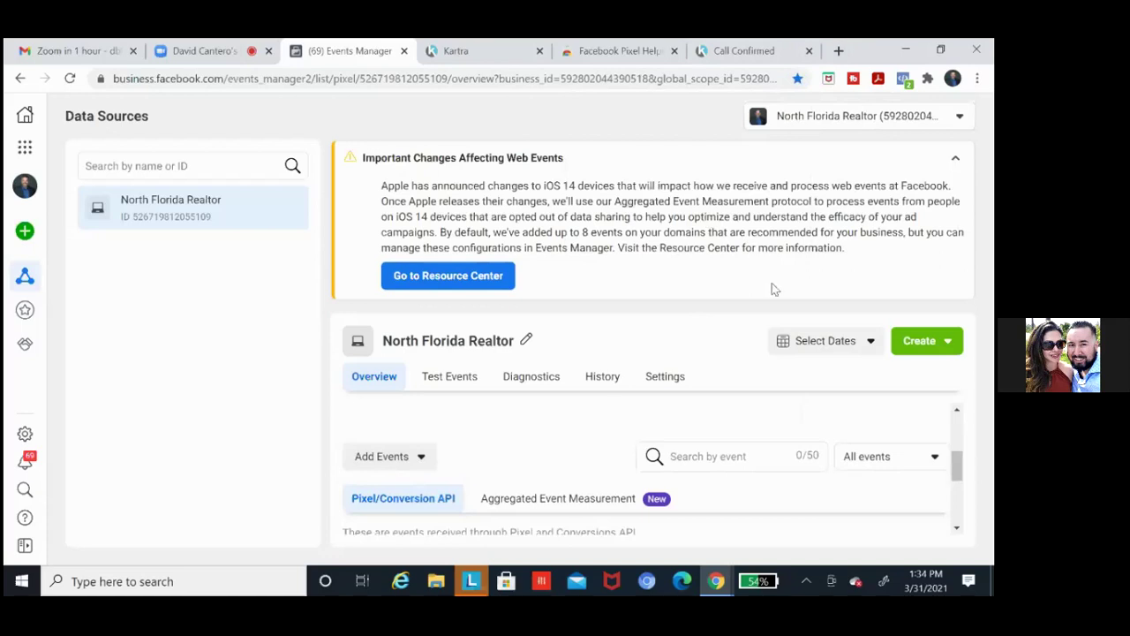
- Copy the pixel base code via Add Events > From a New Website > Install code manually
left_click(424, 461)
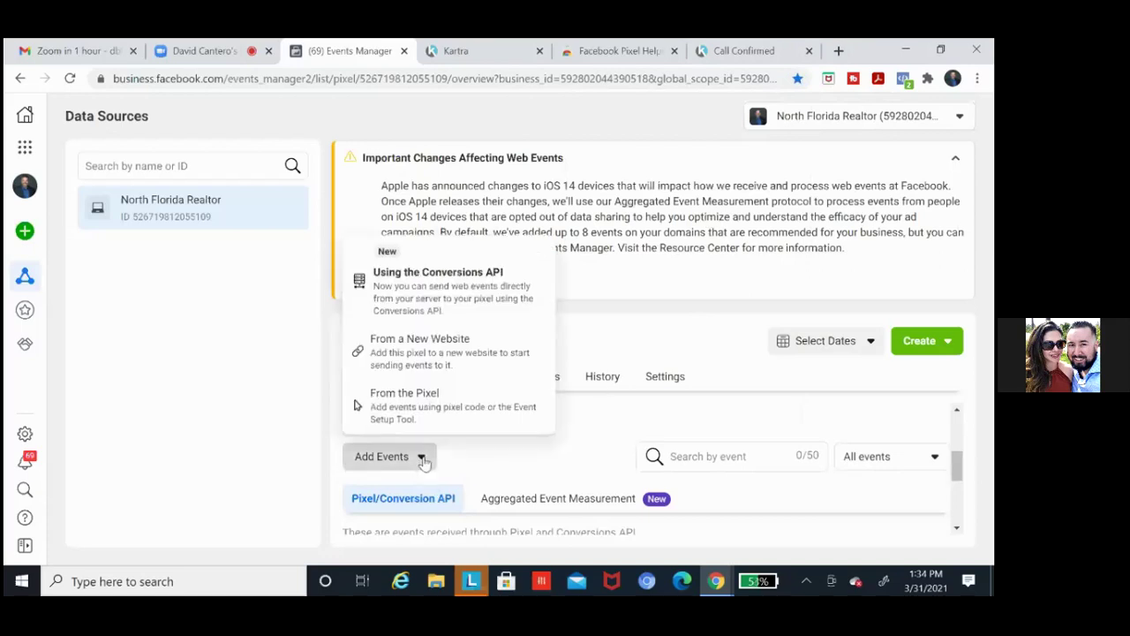
left_click(447, 360)
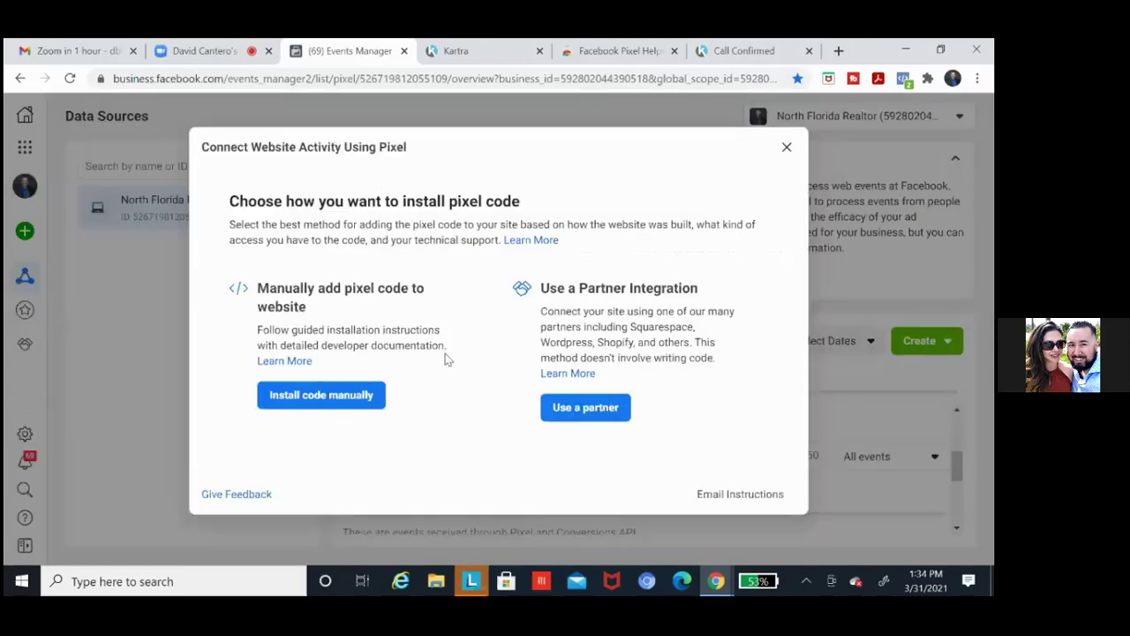
left_click(349, 405)
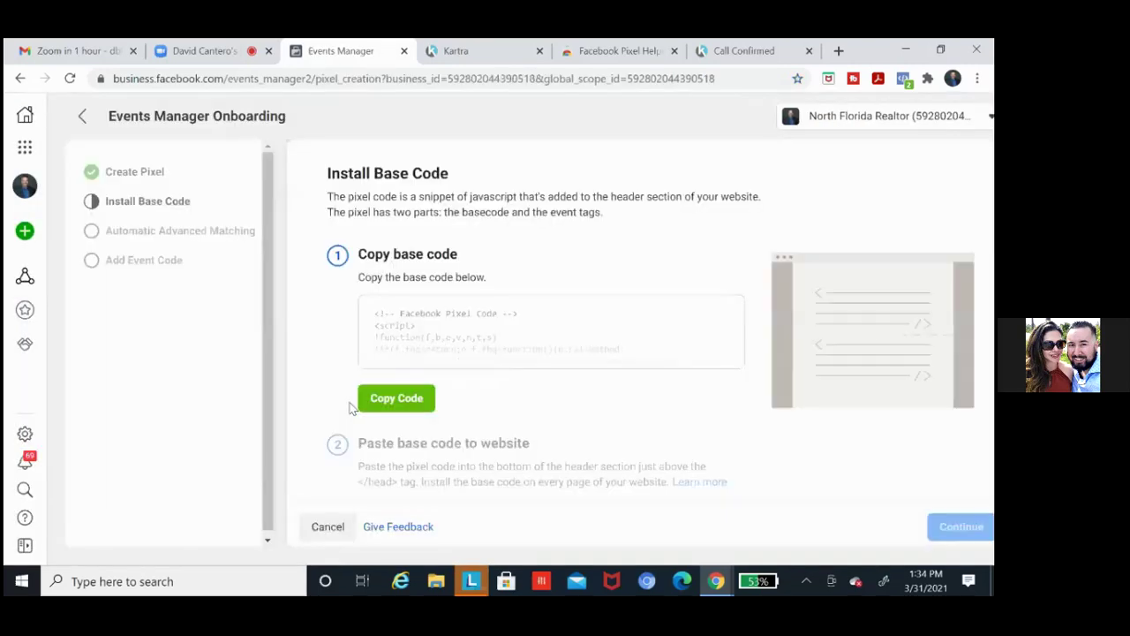
left_click(401, 399)
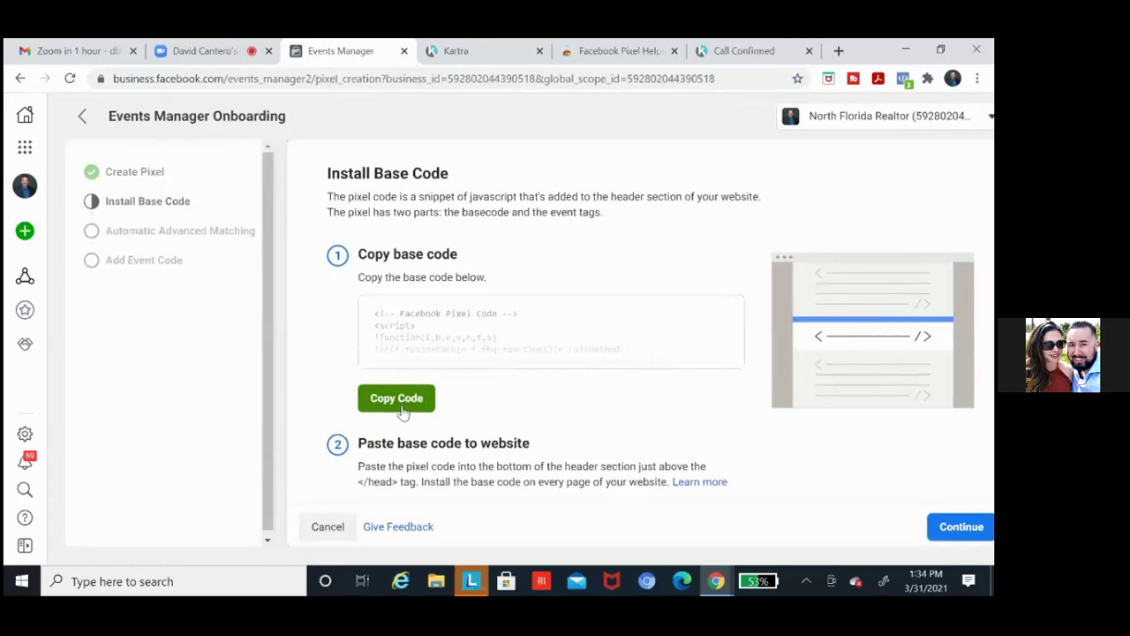
- Continue past Automatic Advanced Matching to the event-adding step, then go back
left_click(963, 528)
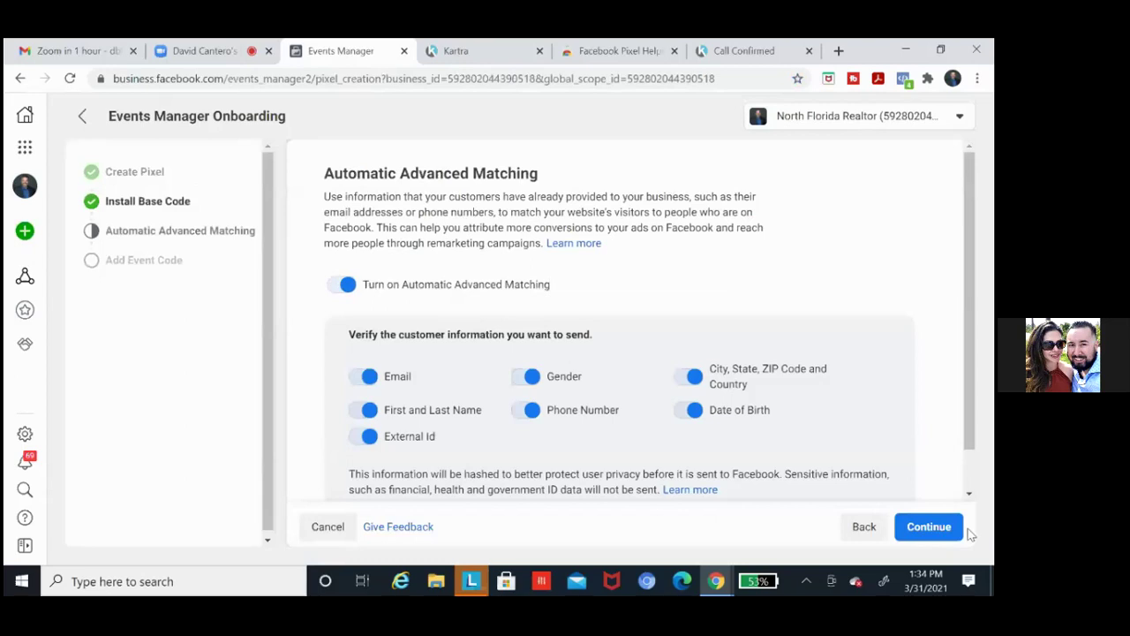
left_click(932, 528)
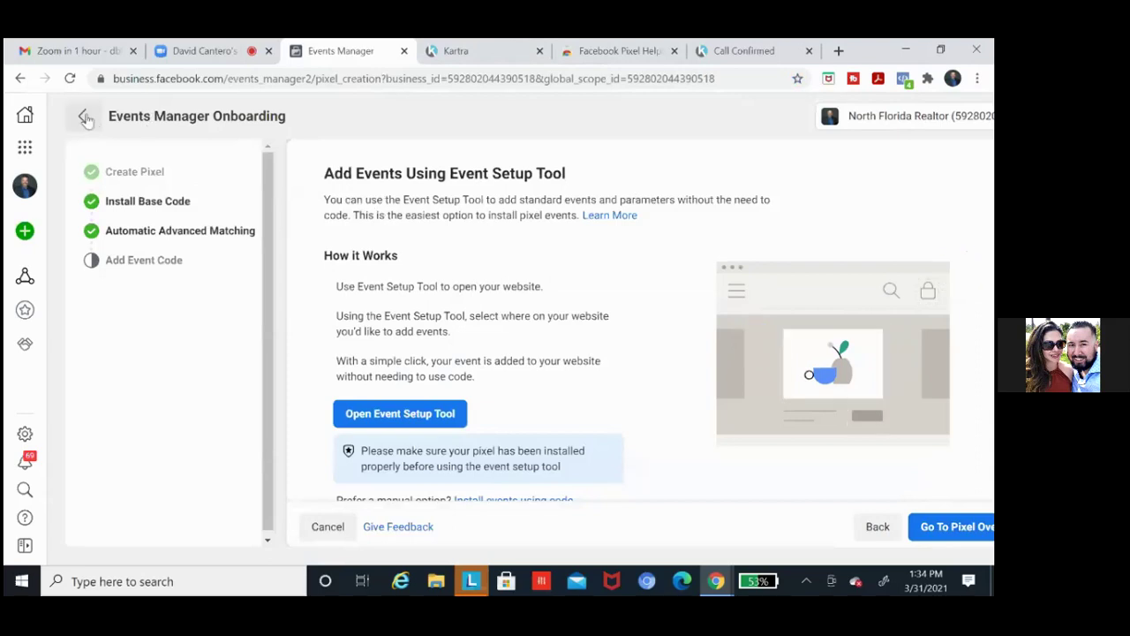
left_click(85, 117)
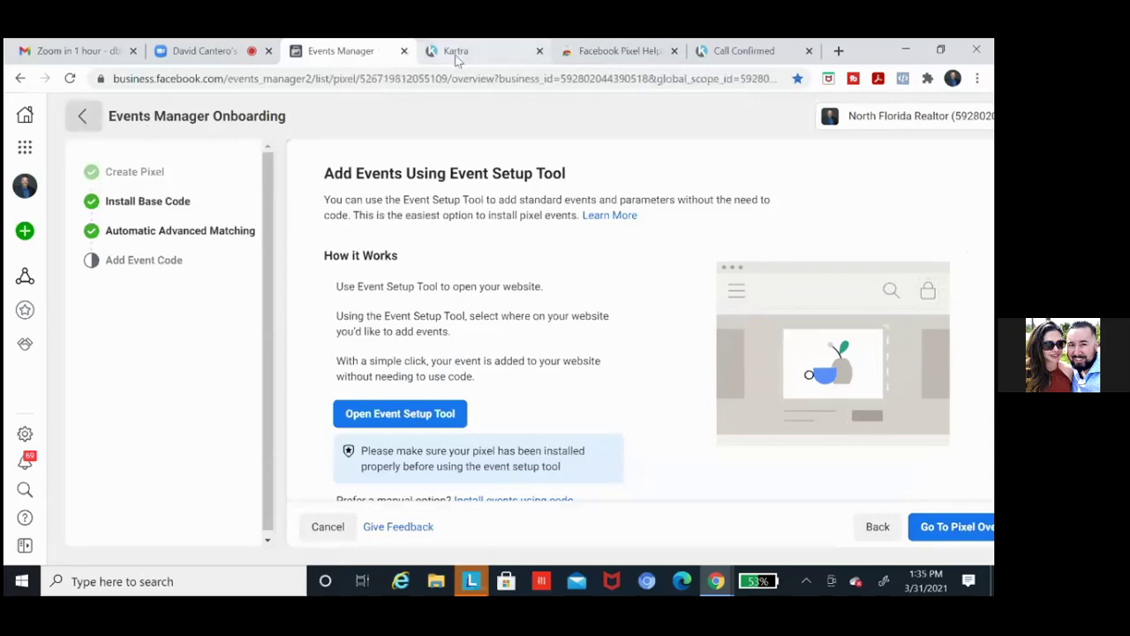
- Copy the Seller Guide Thank You page's direct link from its Kartra Publish page dialog
left_click(456, 53)
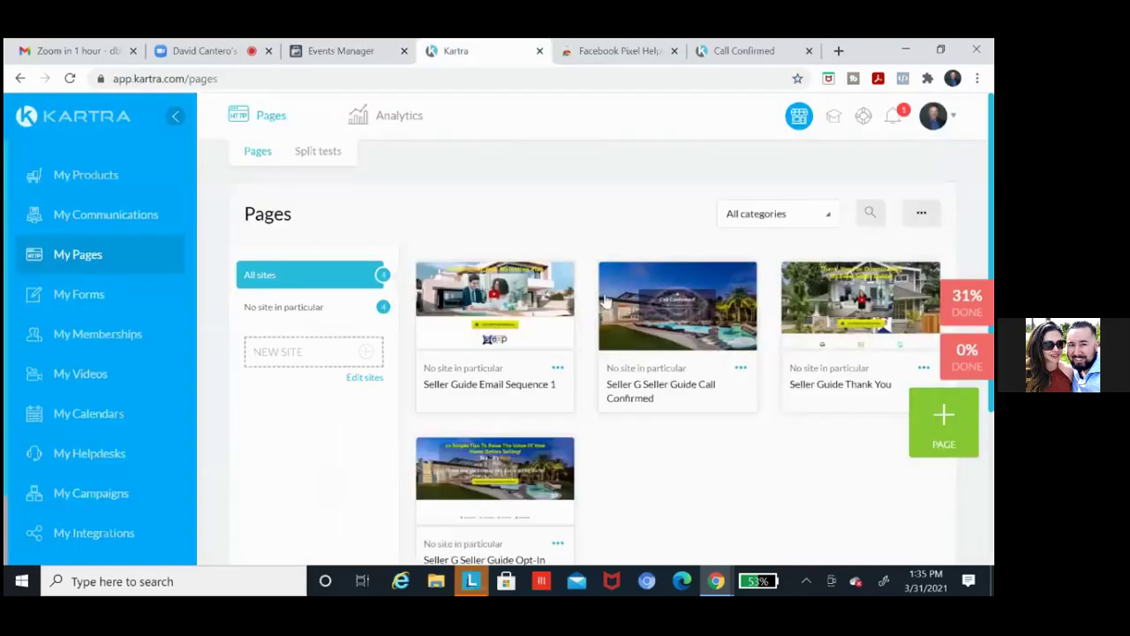
left_click(923, 369)
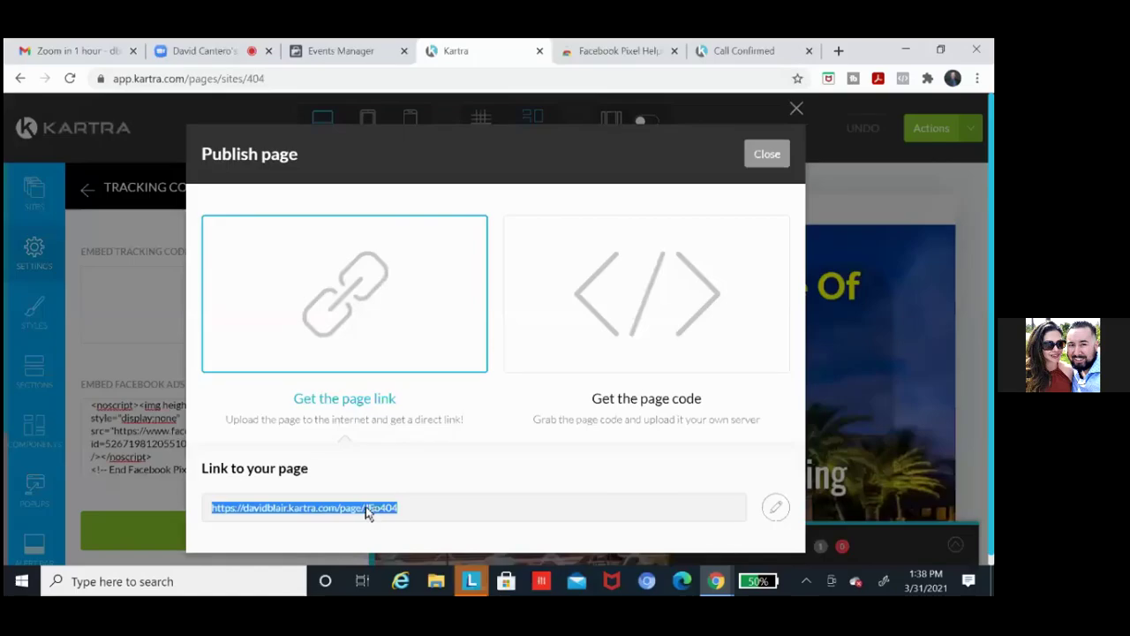
right_click(368, 514)
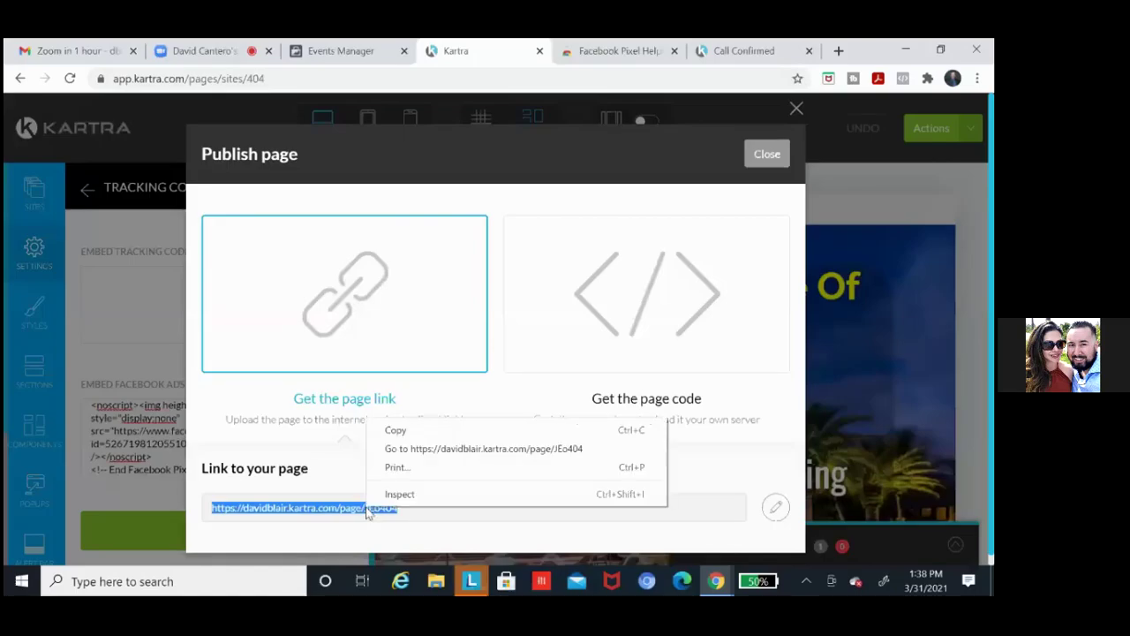
left_click(415, 432)
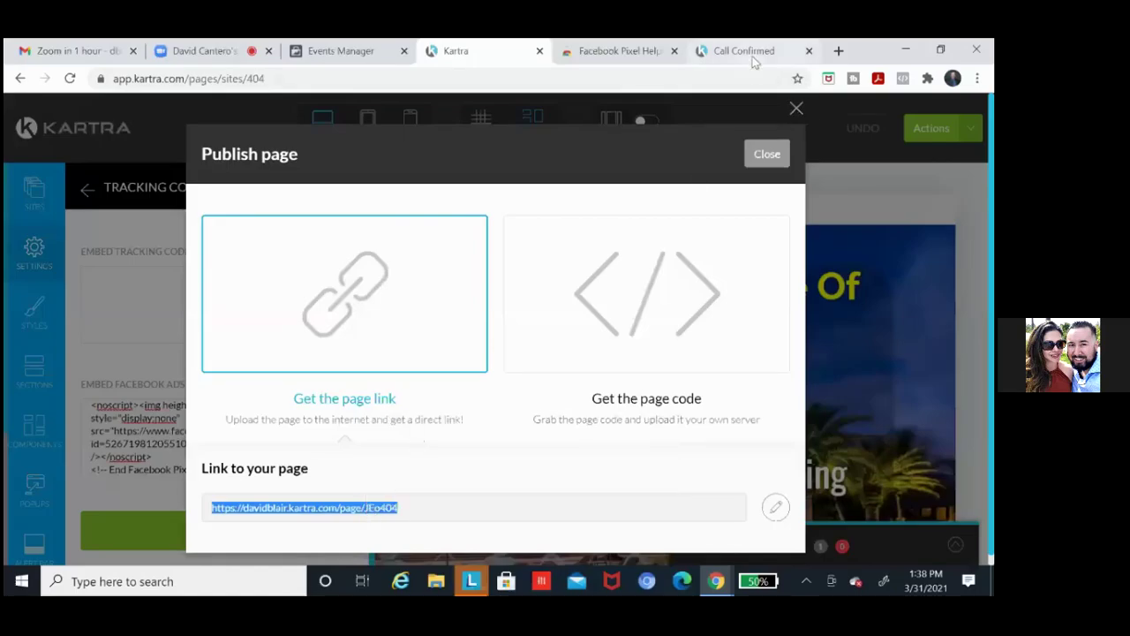
- Load the copied page link in a new tab and verify the North Florida Realtor pixel fires PageView
left_click(839, 51)
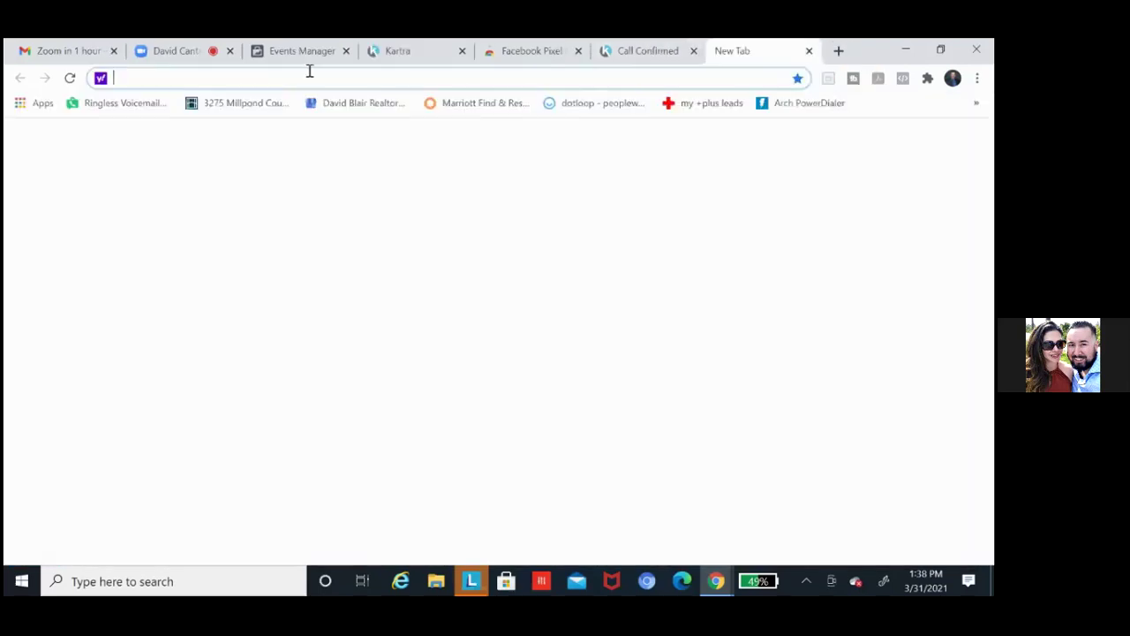
right_click(279, 78)
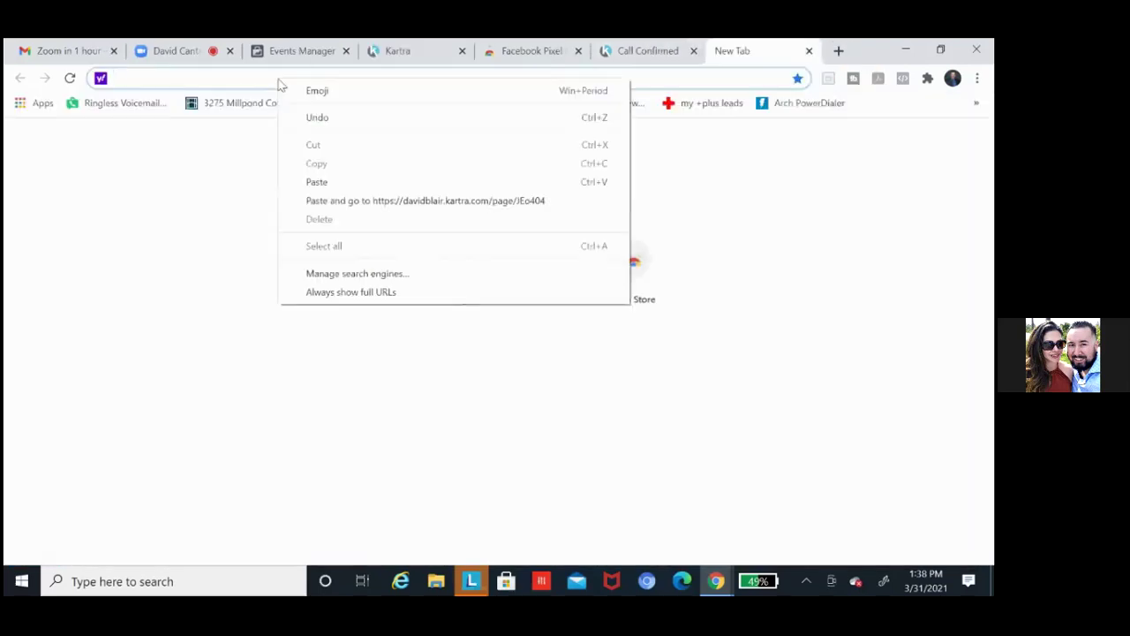
left_click(336, 201)
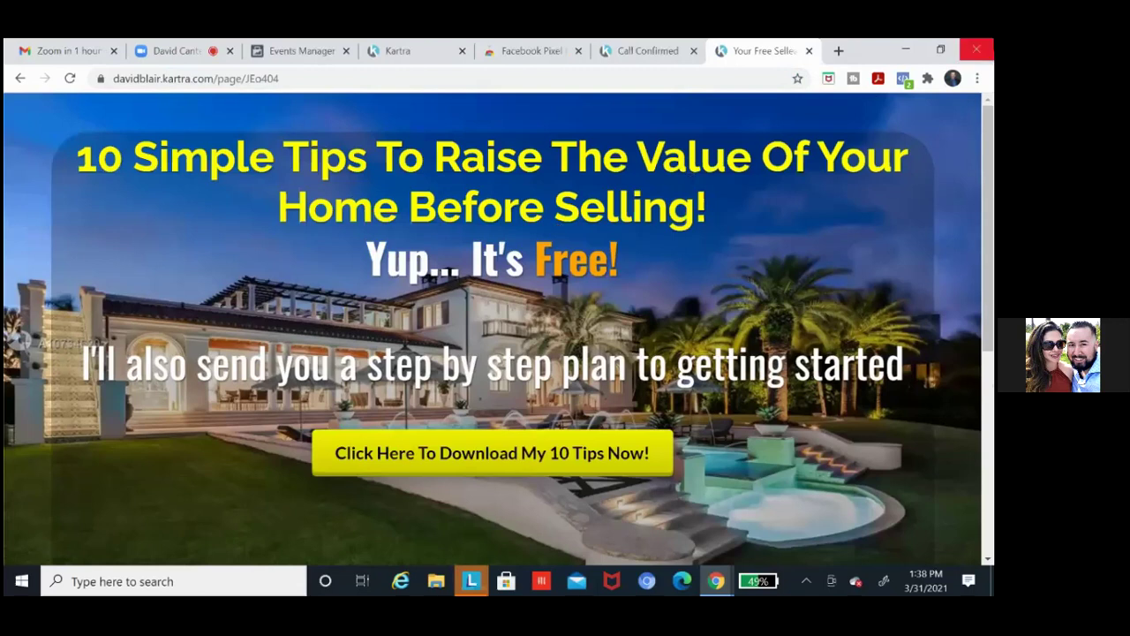
left_click(904, 80)
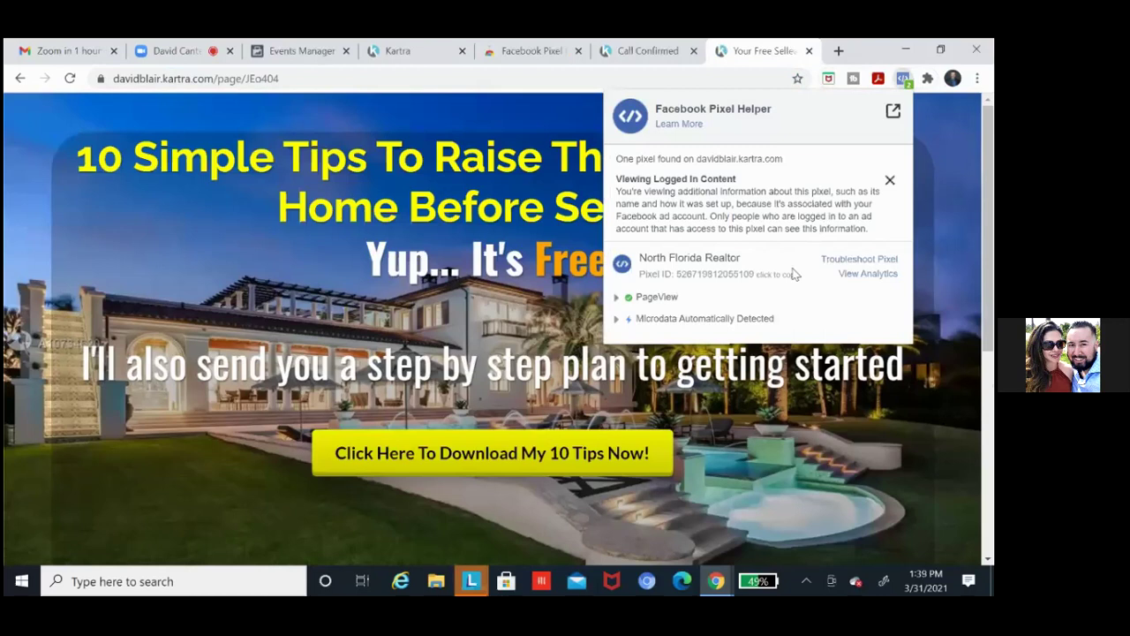
left_click(405, 53)
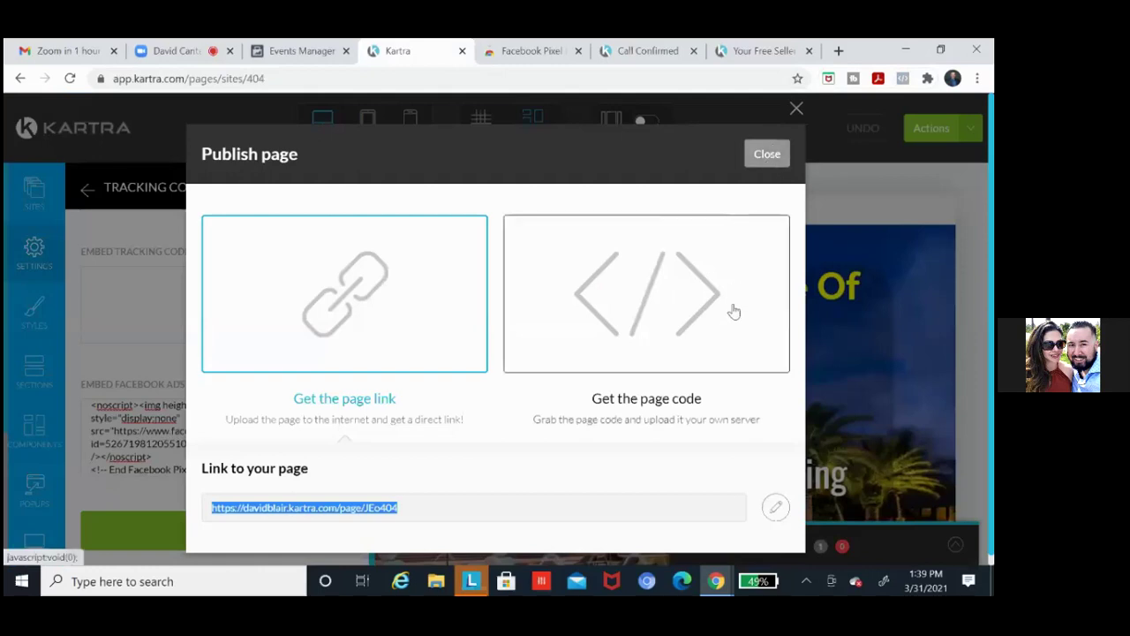
- Start editing the page URL in the Publish page dialog and review the available domains
scroll(734, 311, "down", 1)
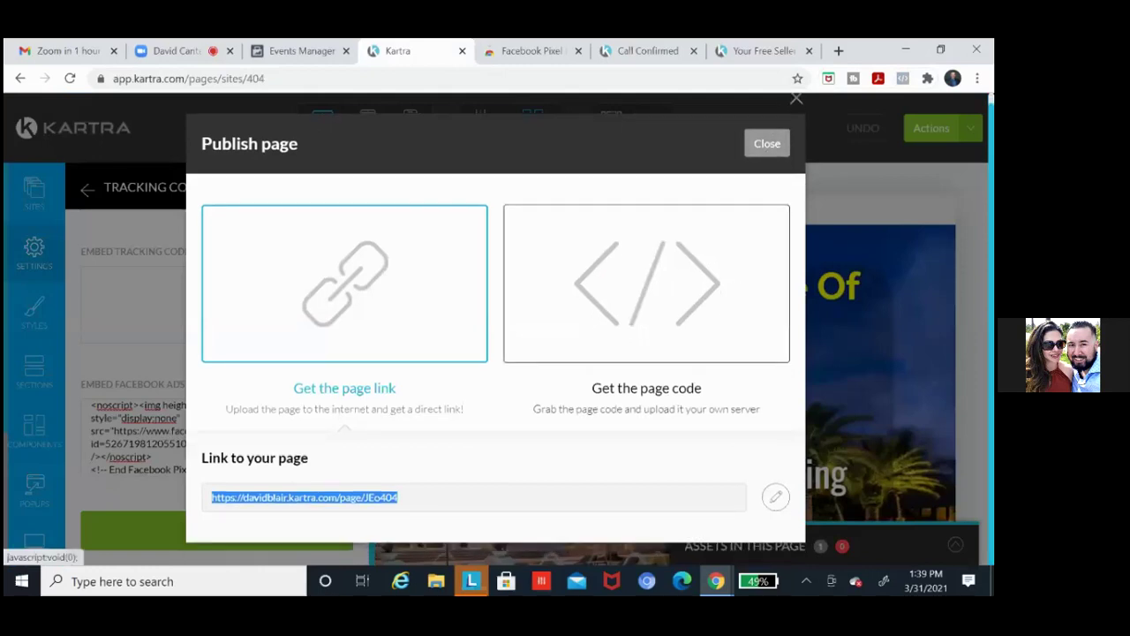
left_click(776, 499)
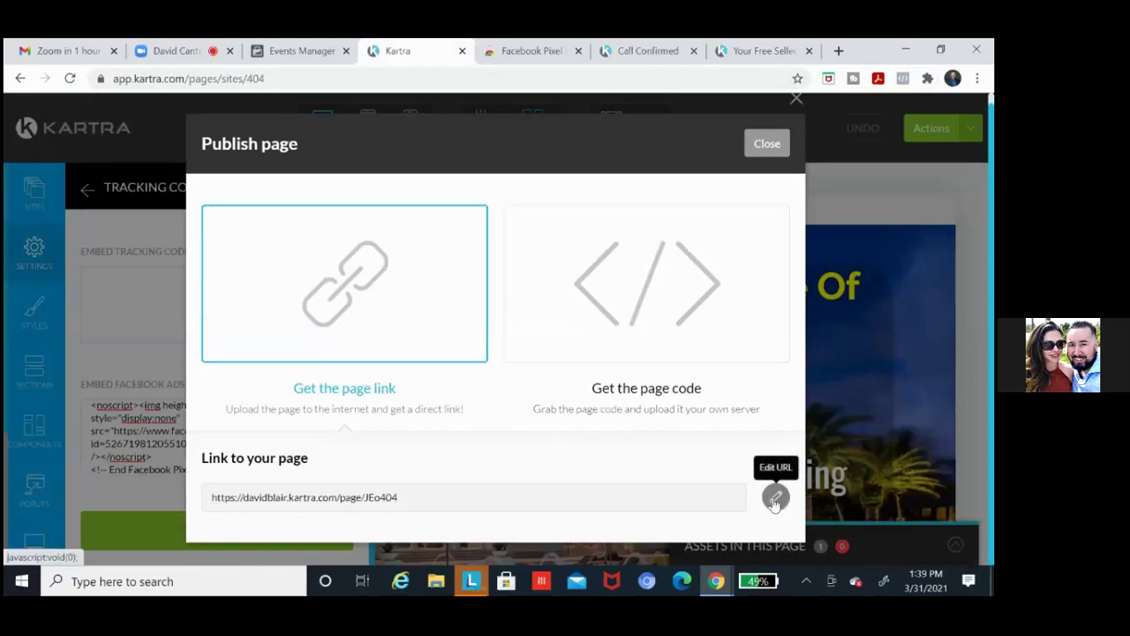
left_click(776, 499)
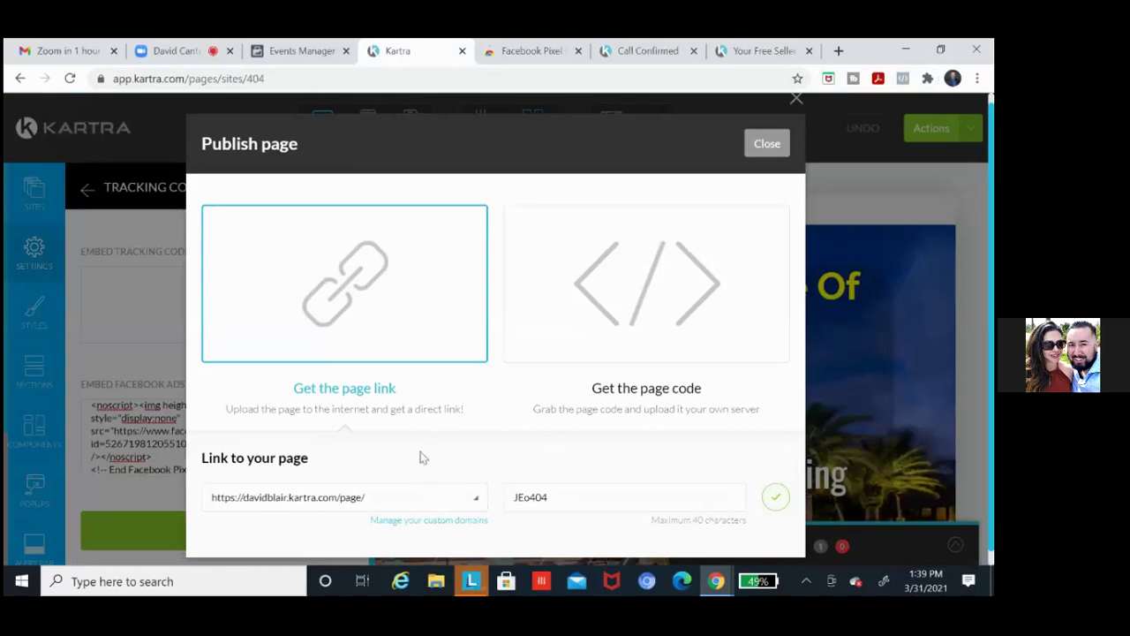
left_click(477, 503)
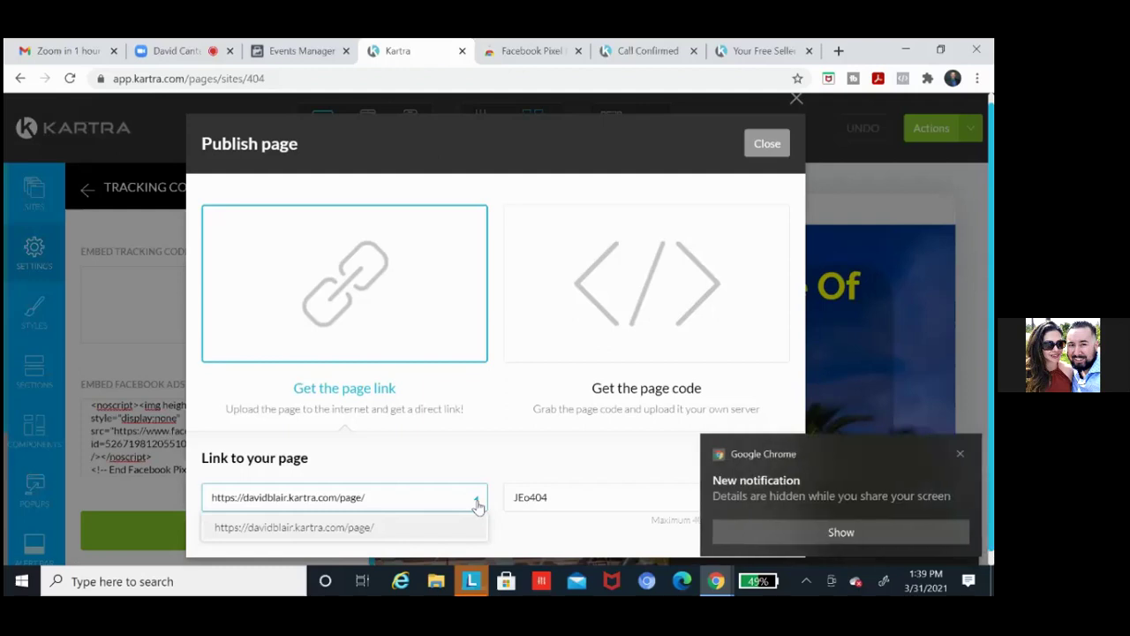
left_click(960, 454)
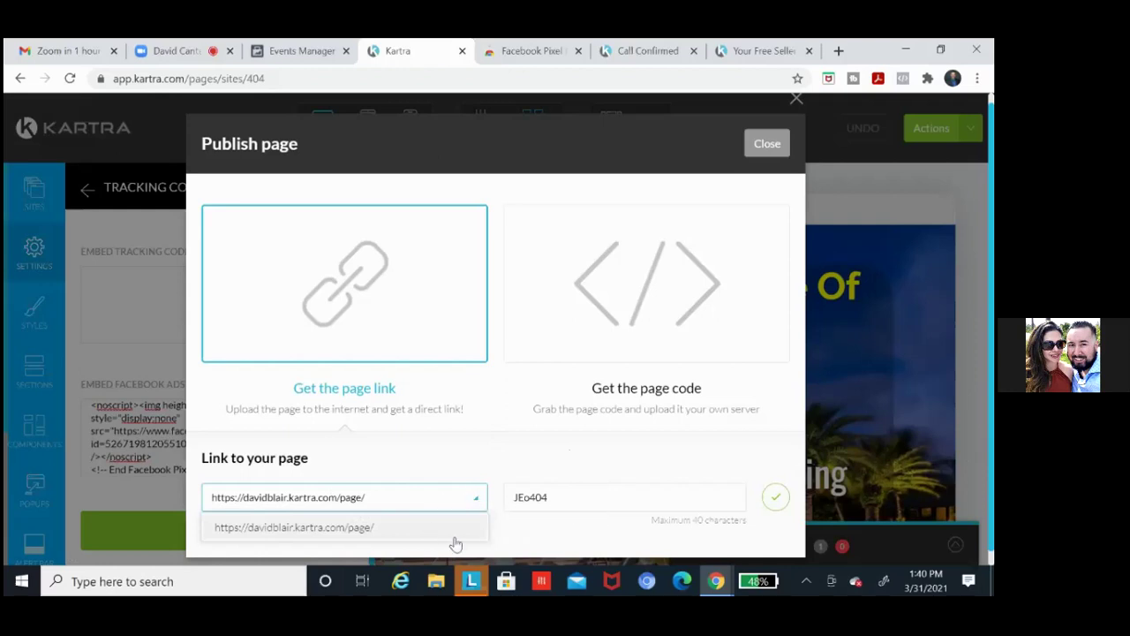
- Replace the JEo404 slug with 'Downloadnow' and save the URL
left_click(579, 504)
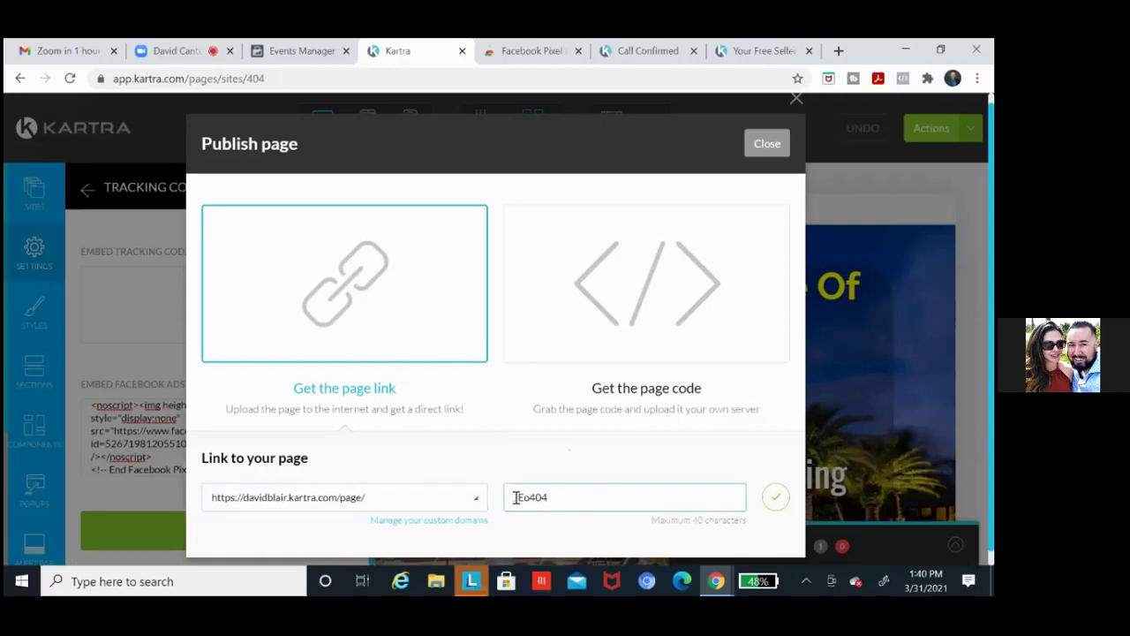
key("Delete")
key("Delete")
key("Delete")
key("Delete")
key("Delete")
type("DownloadNow")
key("Left")
key("Left")
key("Left")
key("Delete")
key("Delete")
key("Delete")
type("now")
left_click(776, 496)
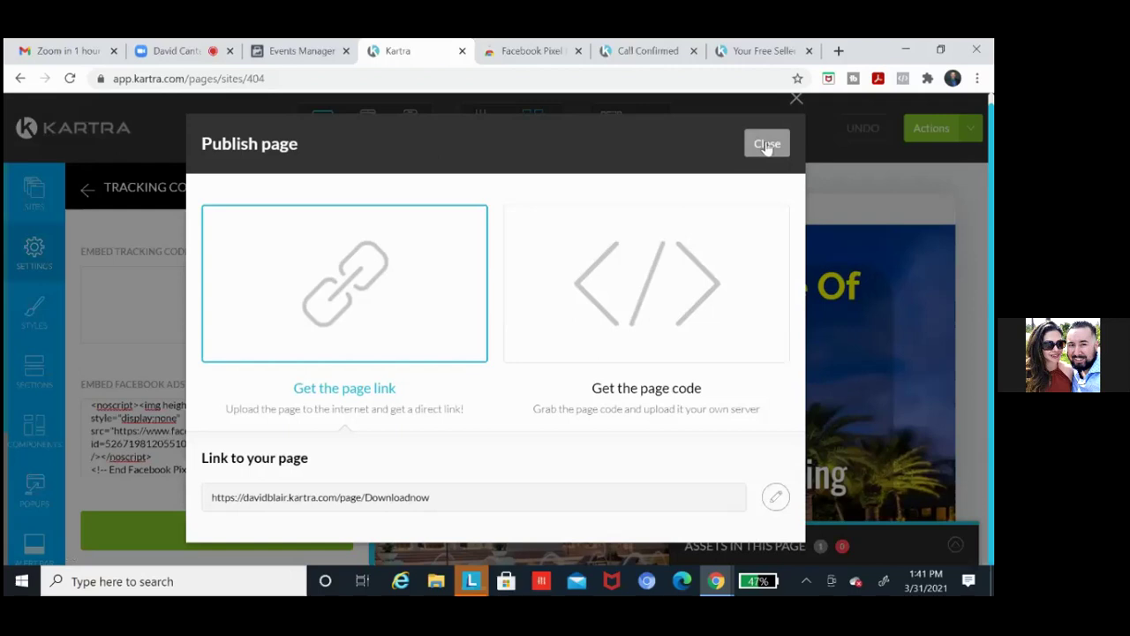
- Close the Publish dialog, exit the editor to the My Pages dashboard, and dismiss the notifications
left_click(766, 144)
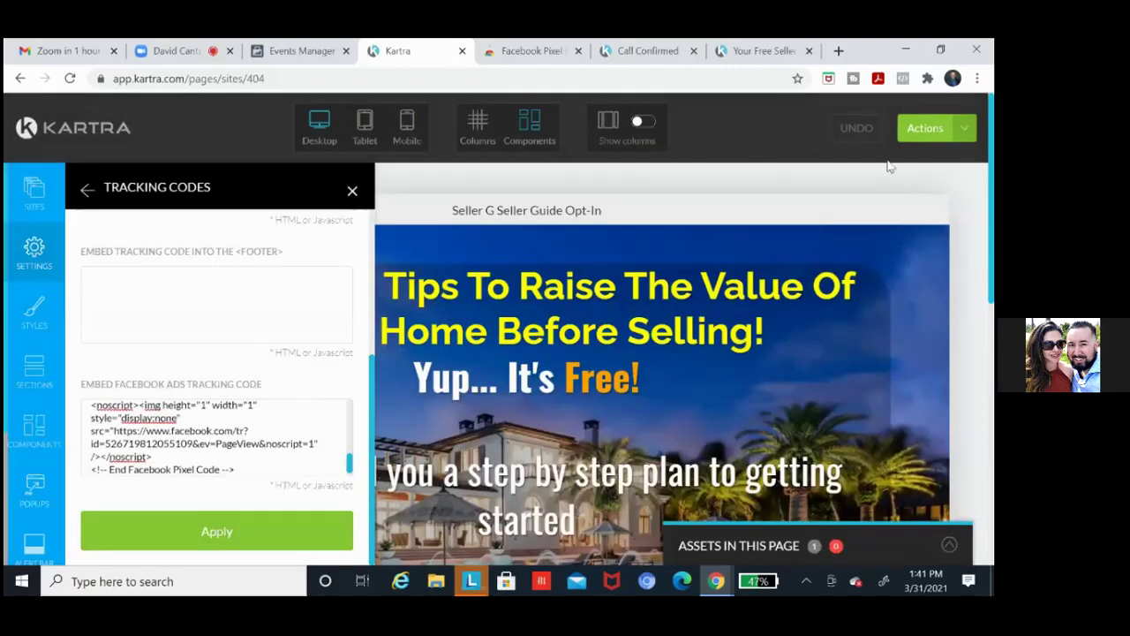
left_click(967, 133)
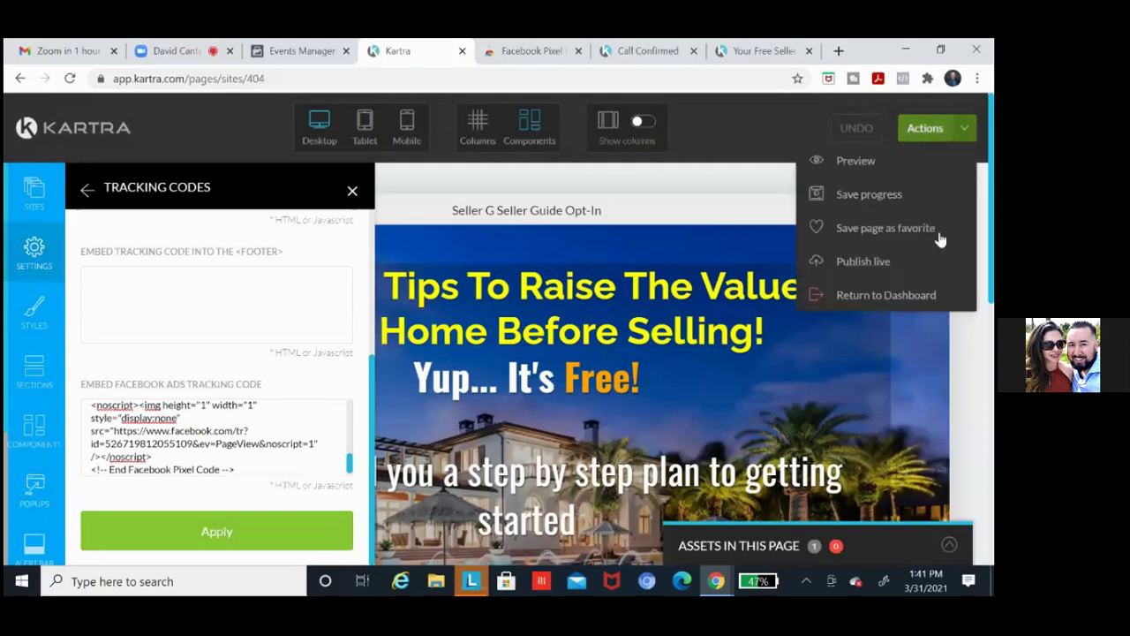
left_click(887, 297)
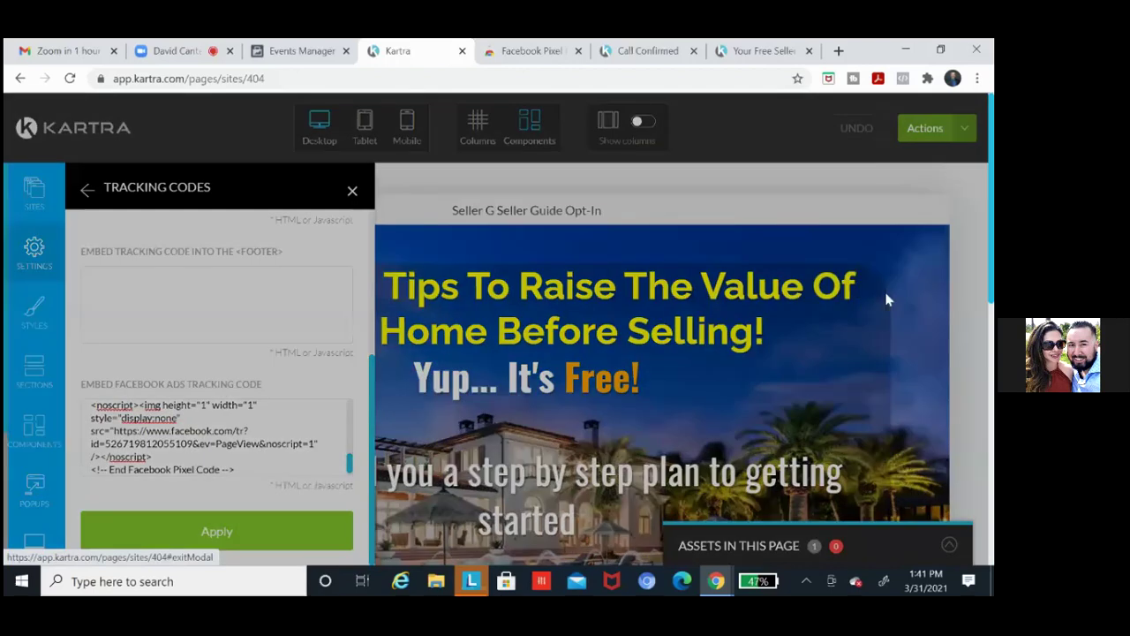
left_click(648, 157)
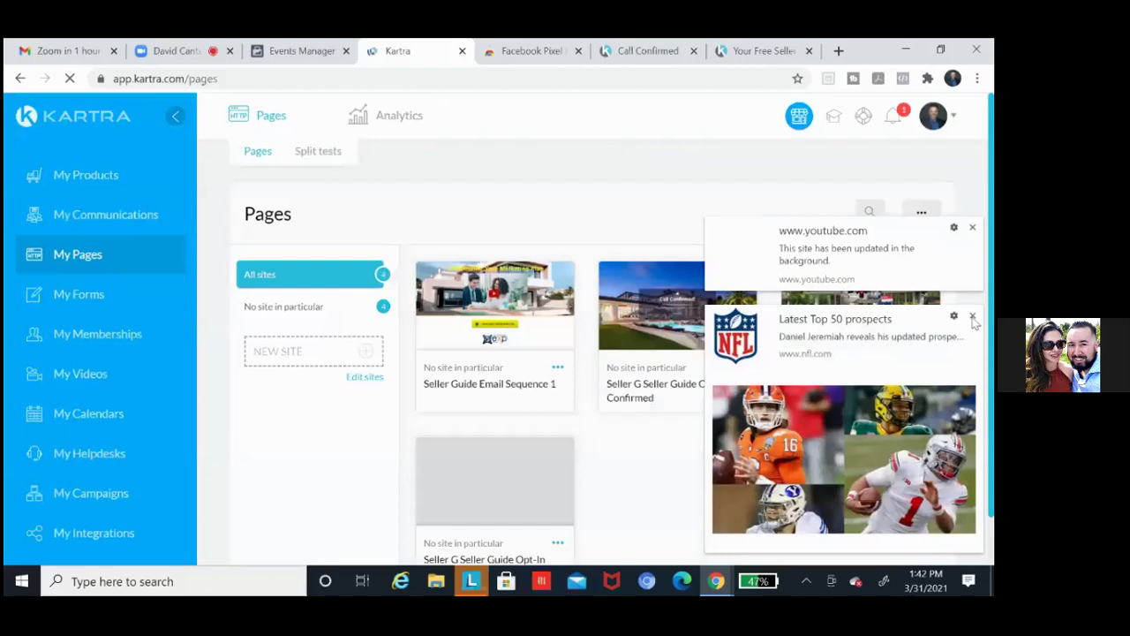
left_click(973, 317)
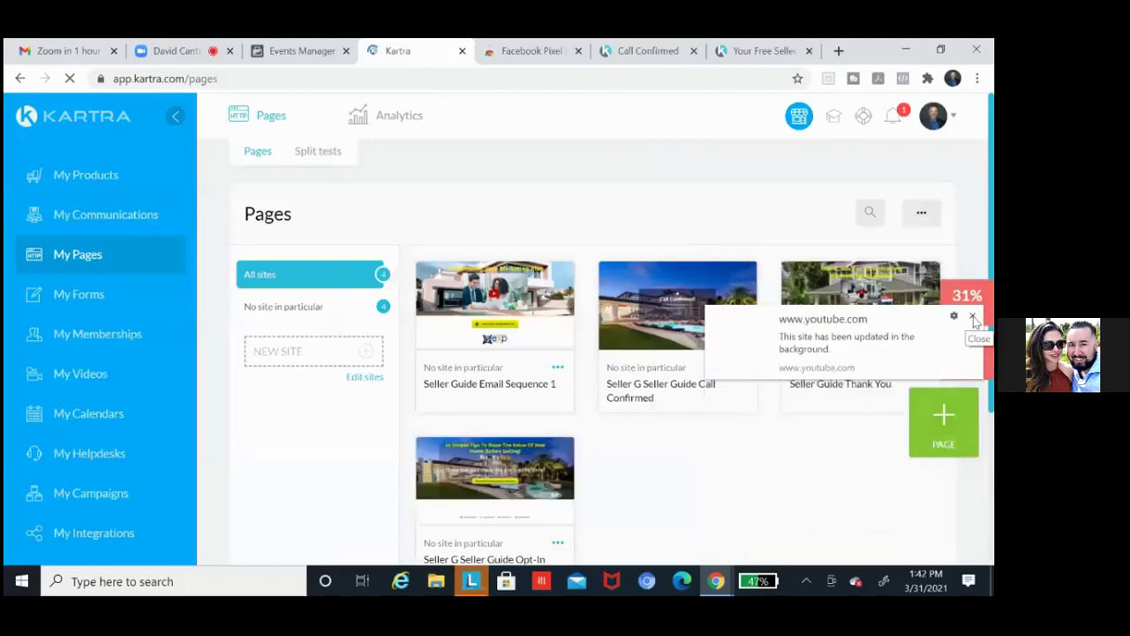
left_click(973, 317)
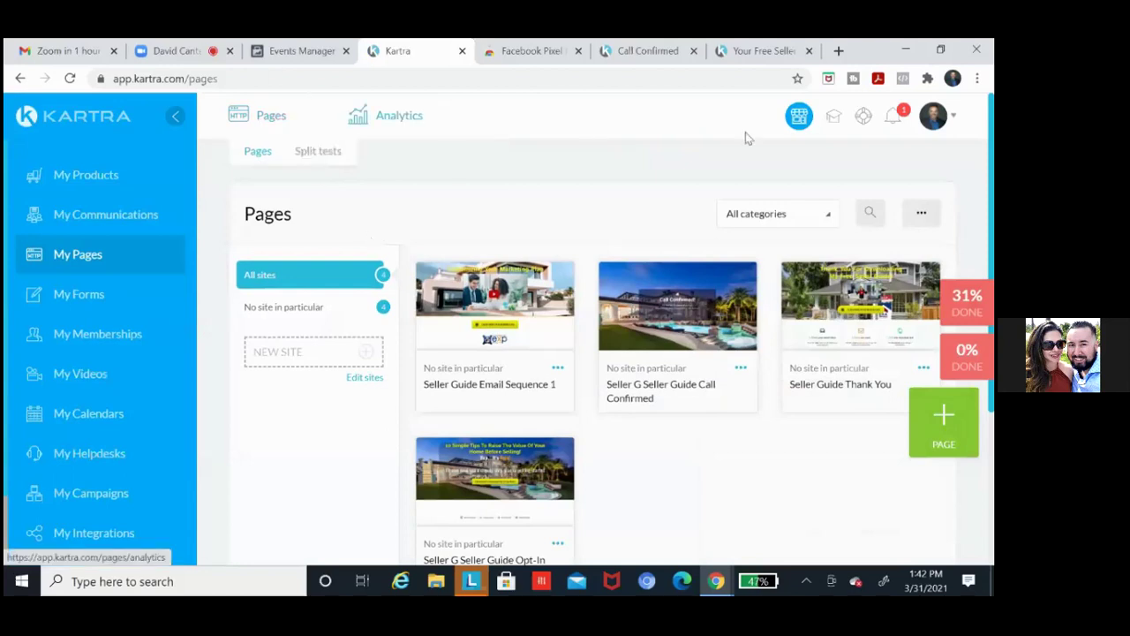
left_click(844, 54)
type("g")
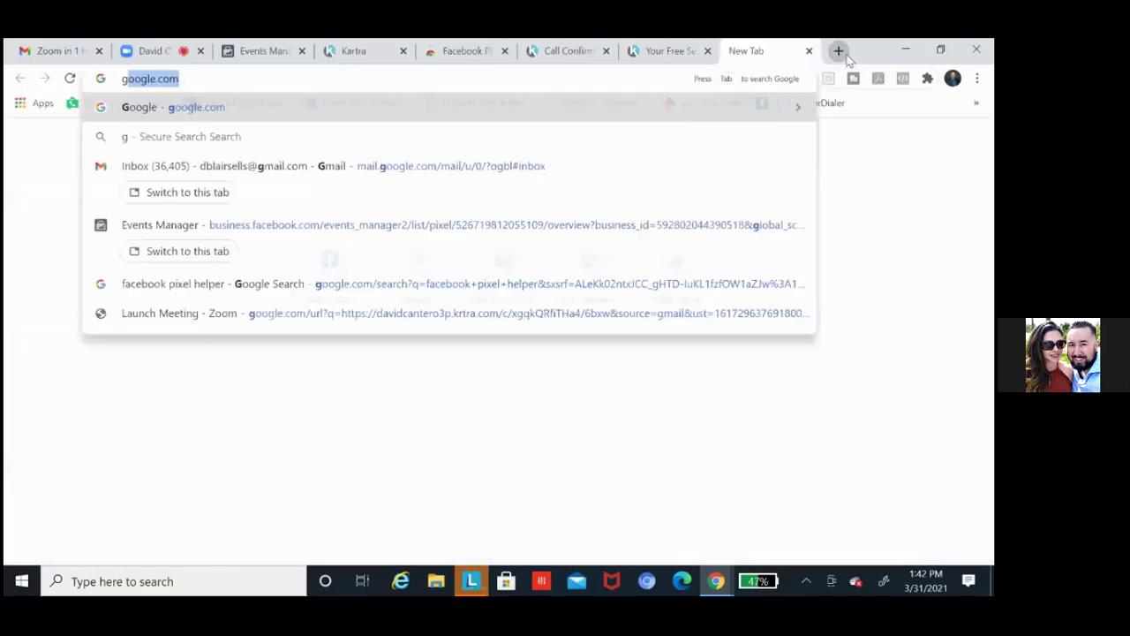
type("oda")
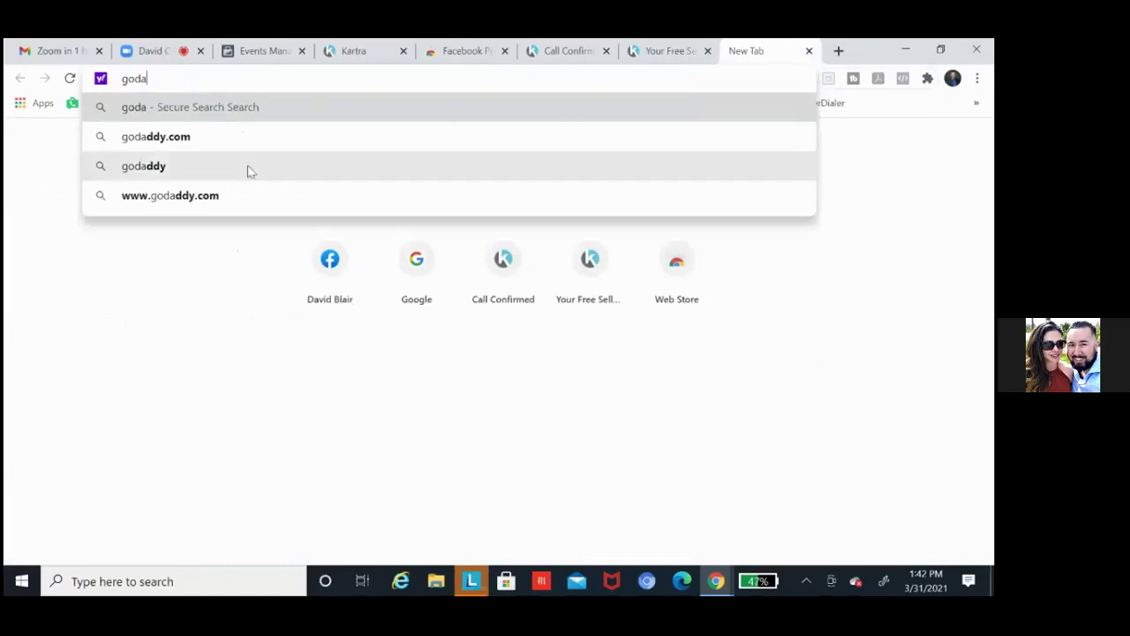
left_click(212, 196)
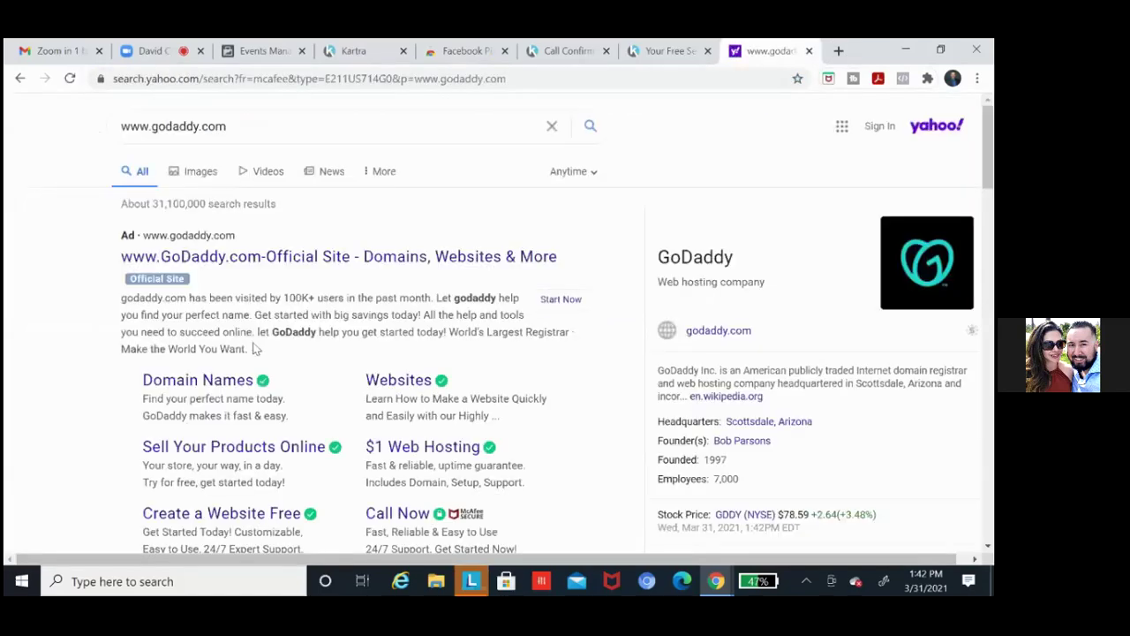
left_click(231, 258)
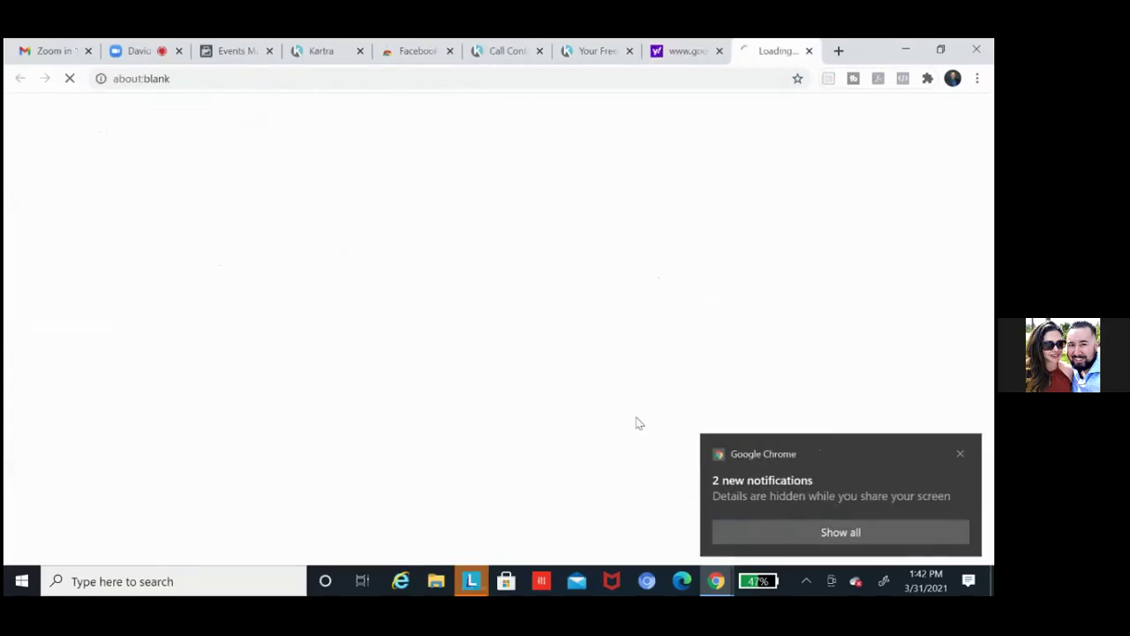
left_click(961, 456)
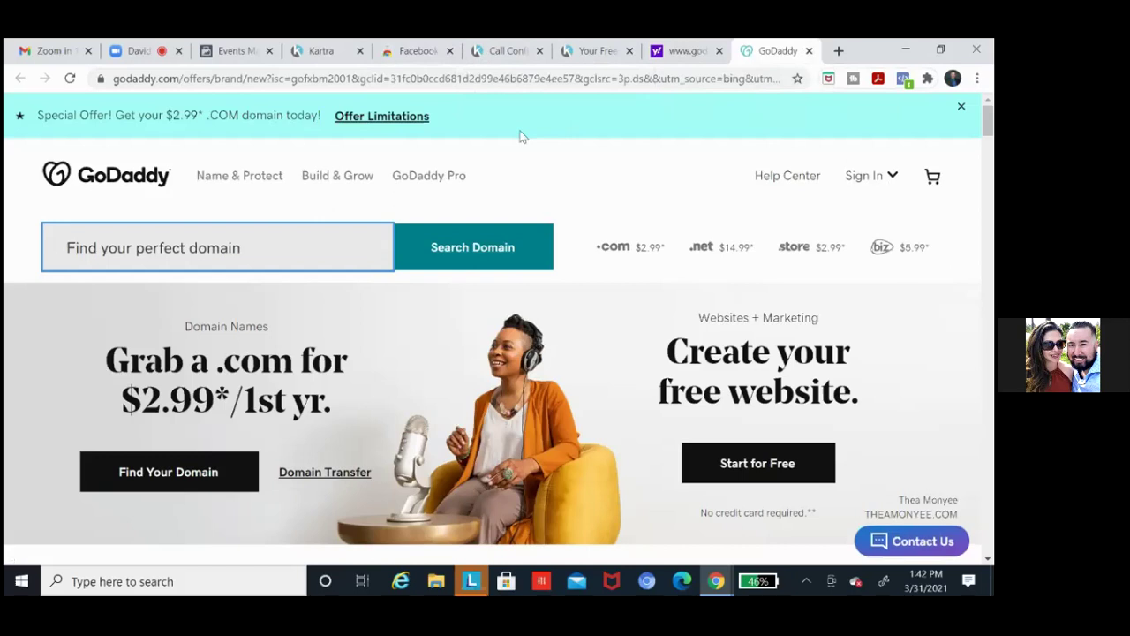
- Sign in to GoDaddy through the Registered Users sign-in form
left_click(875, 176)
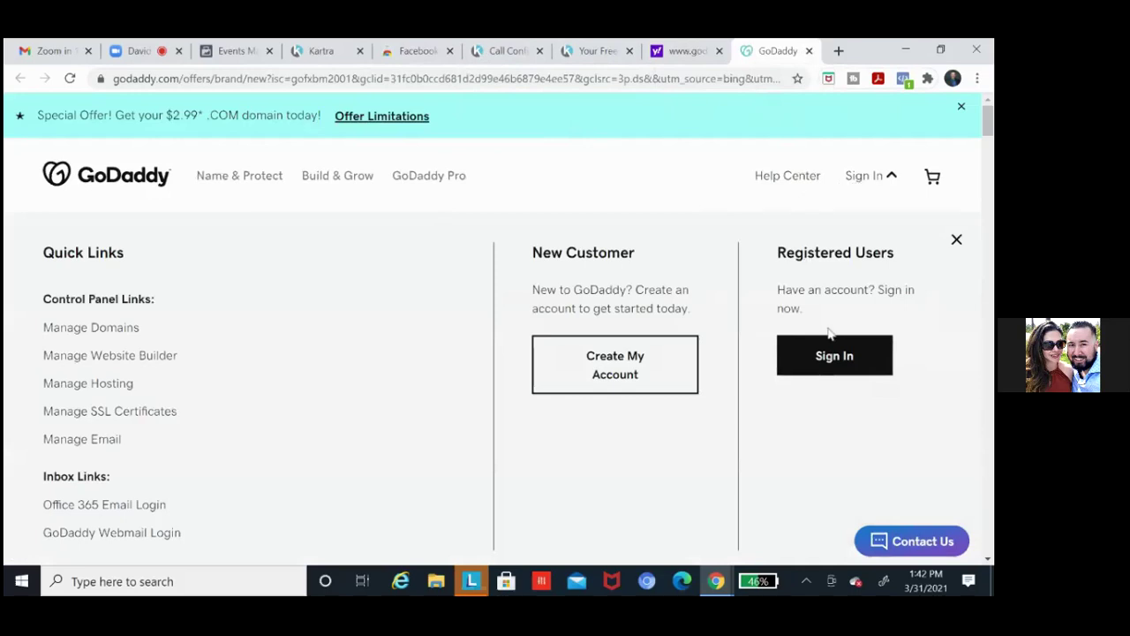
left_click(842, 358)
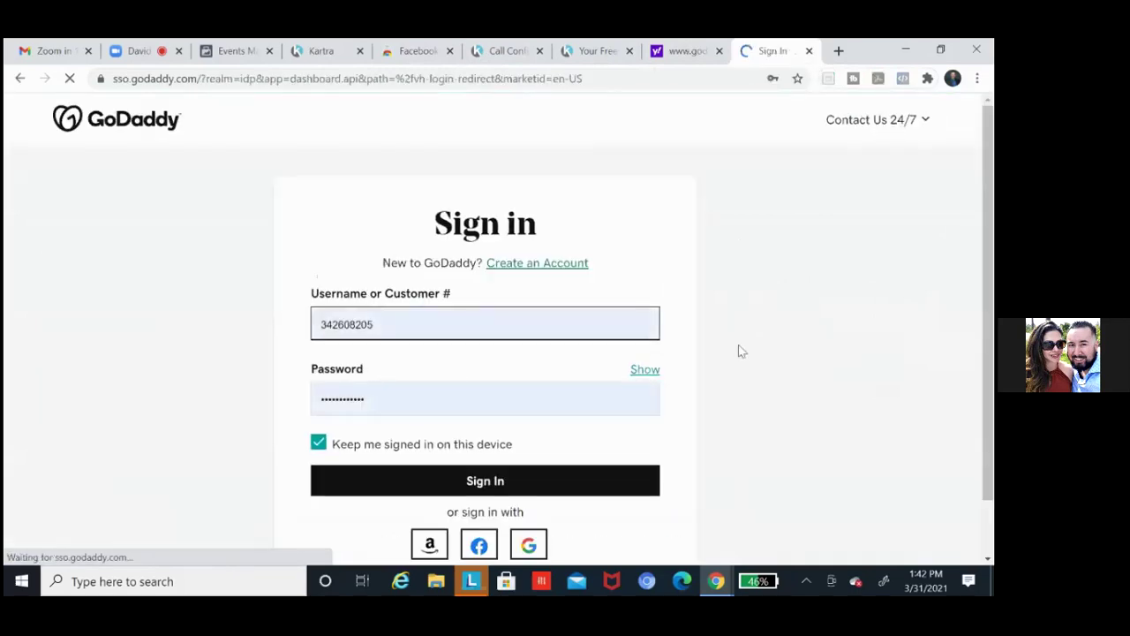
left_click(491, 483)
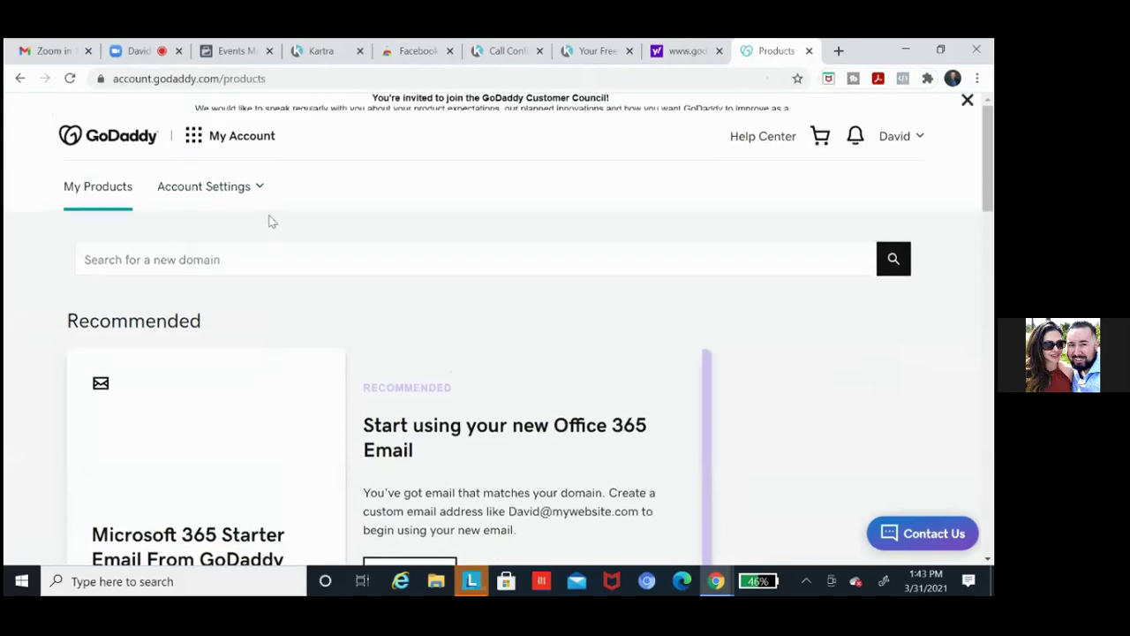
- Go to My Products and scroll down to the Domains list
left_click(118, 253)
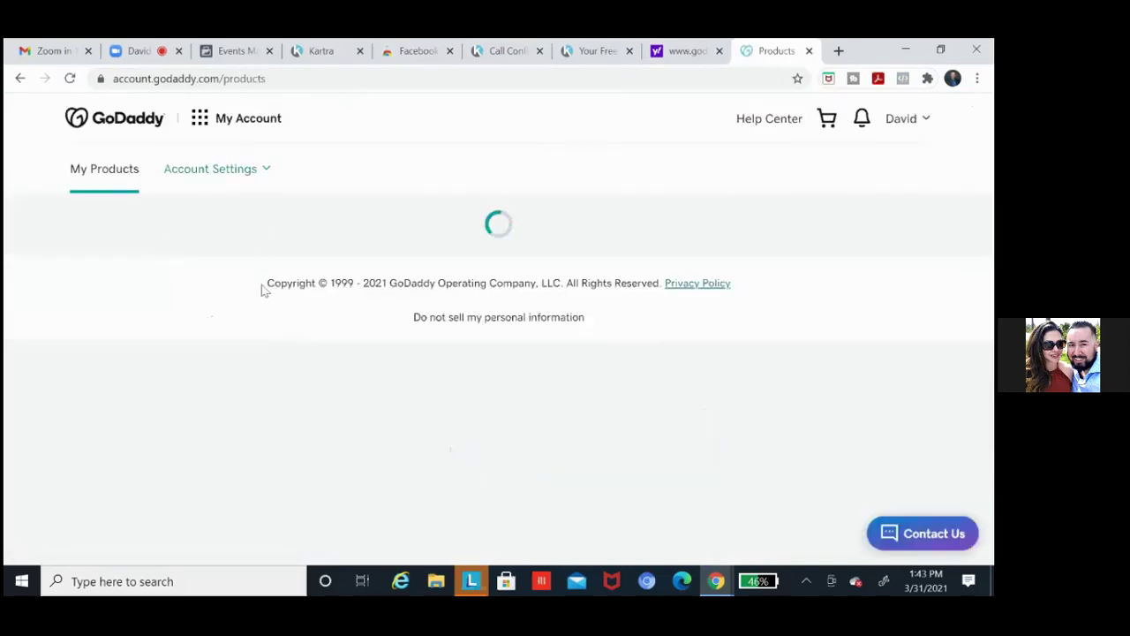
scroll(265, 295, "down", 3)
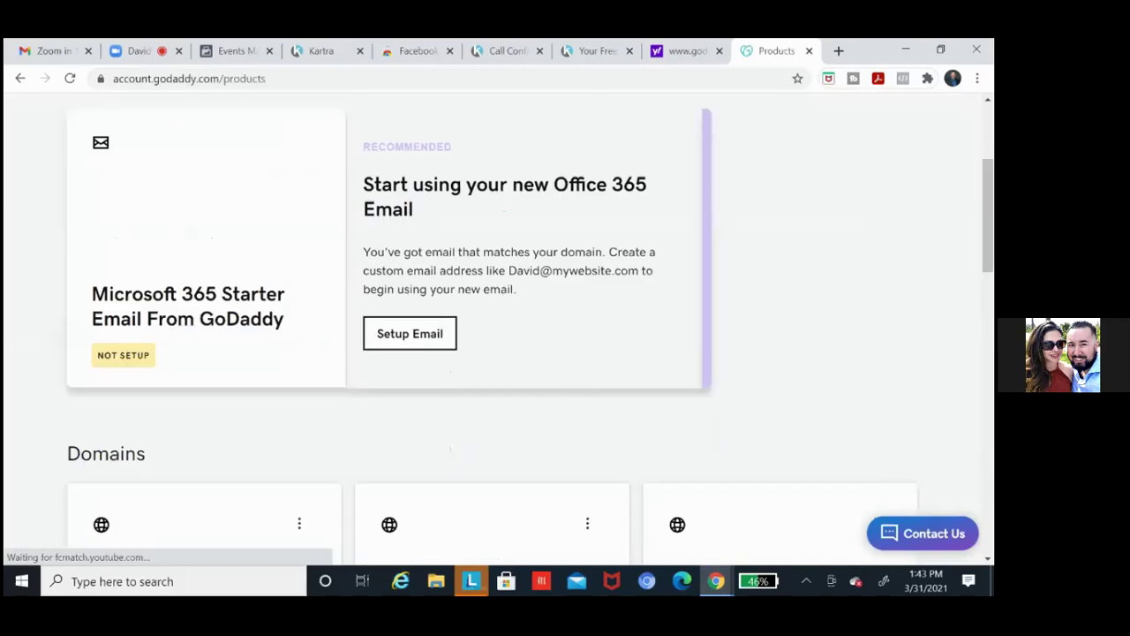
scroll(497, 265, "down", 3)
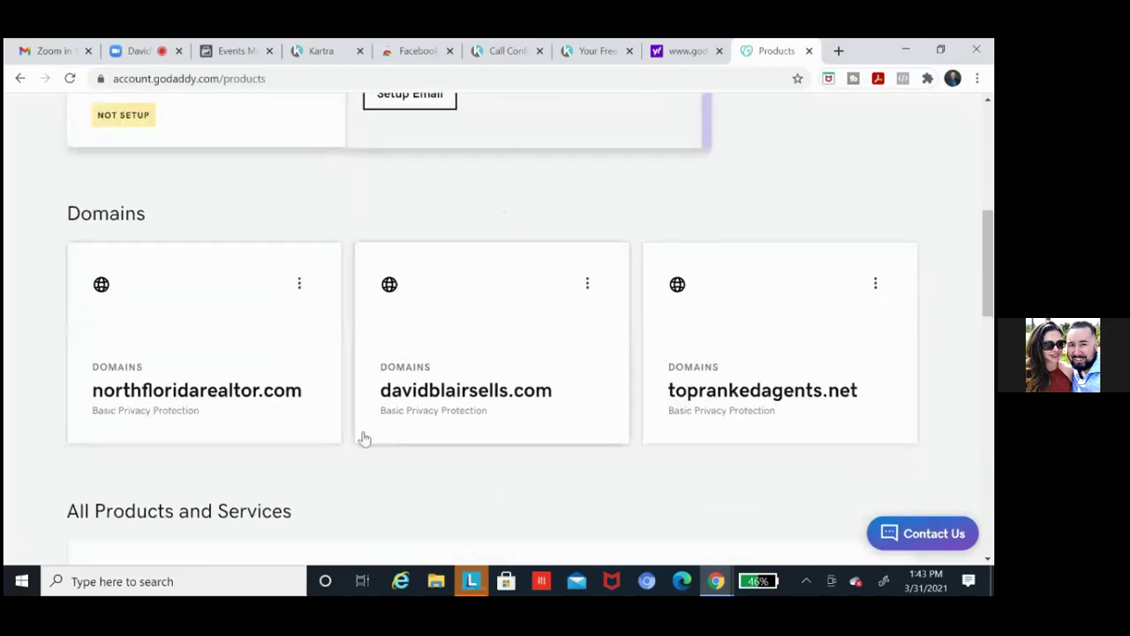
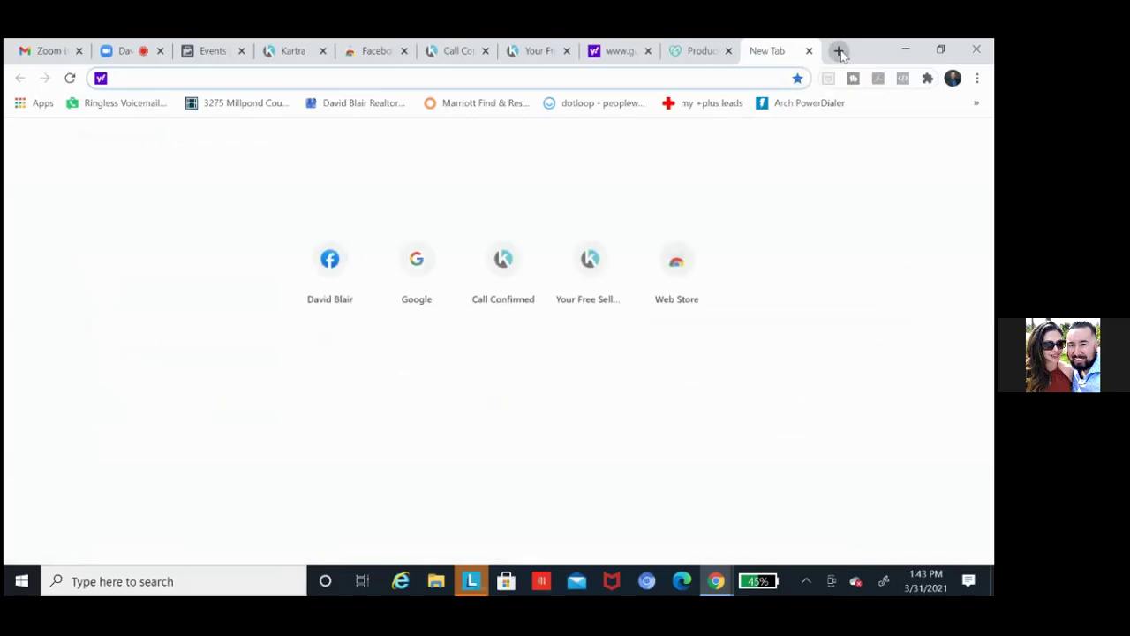
- Enter northflorida.com in the new tab's address bar
type("florida")
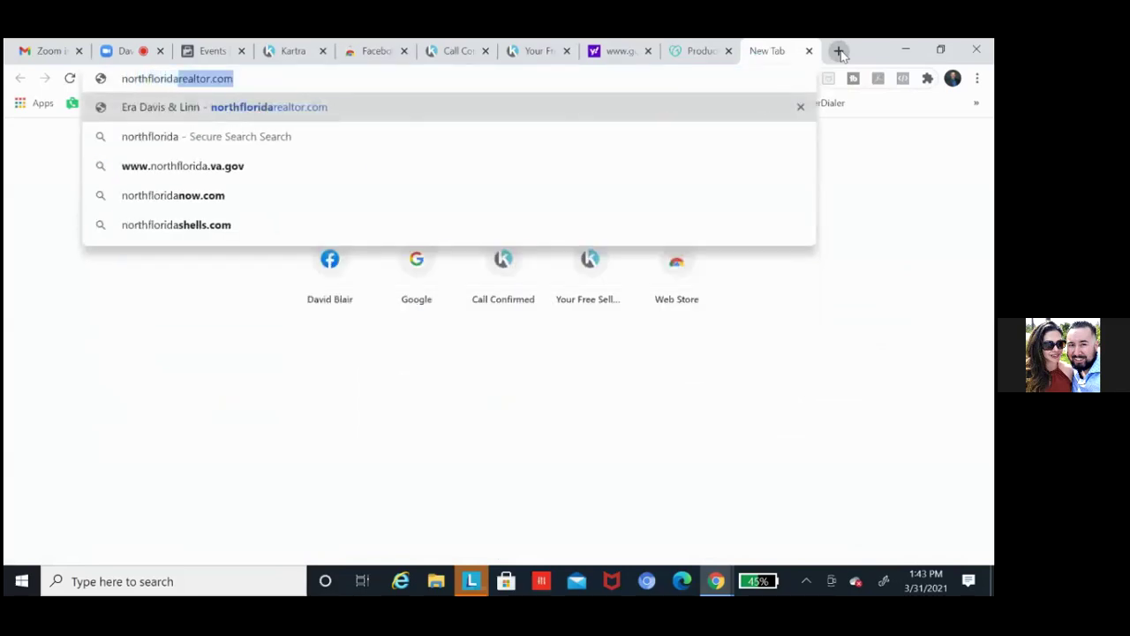
type(".com")
- Load northflorida.com, then replace it with northfloridarealtor.com and load that site
key("Return")
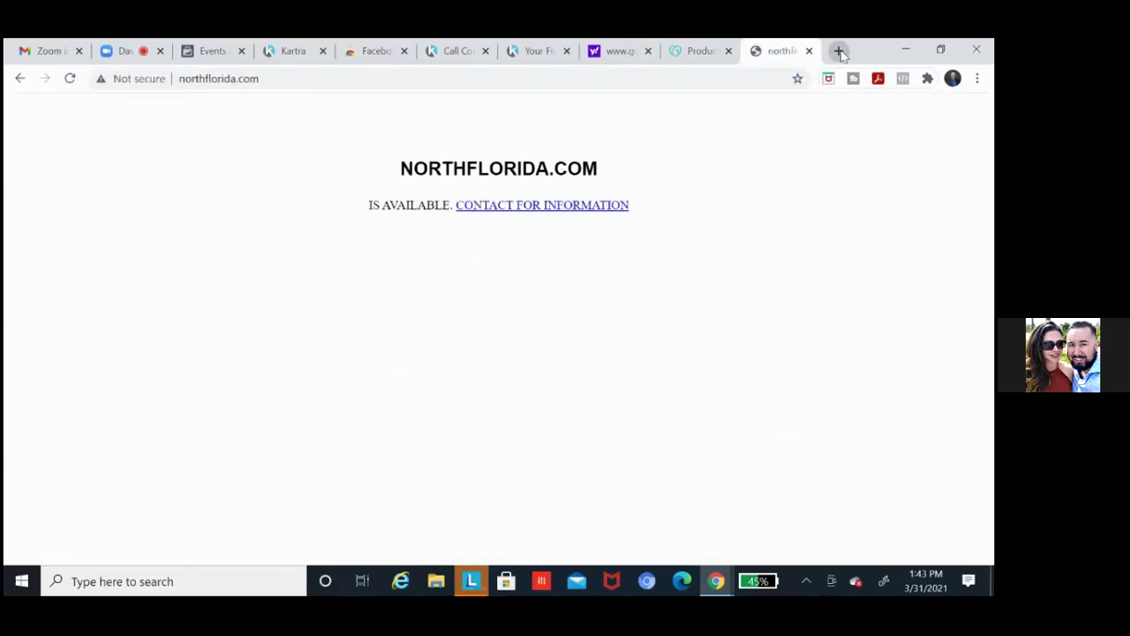
left_click(239, 79)
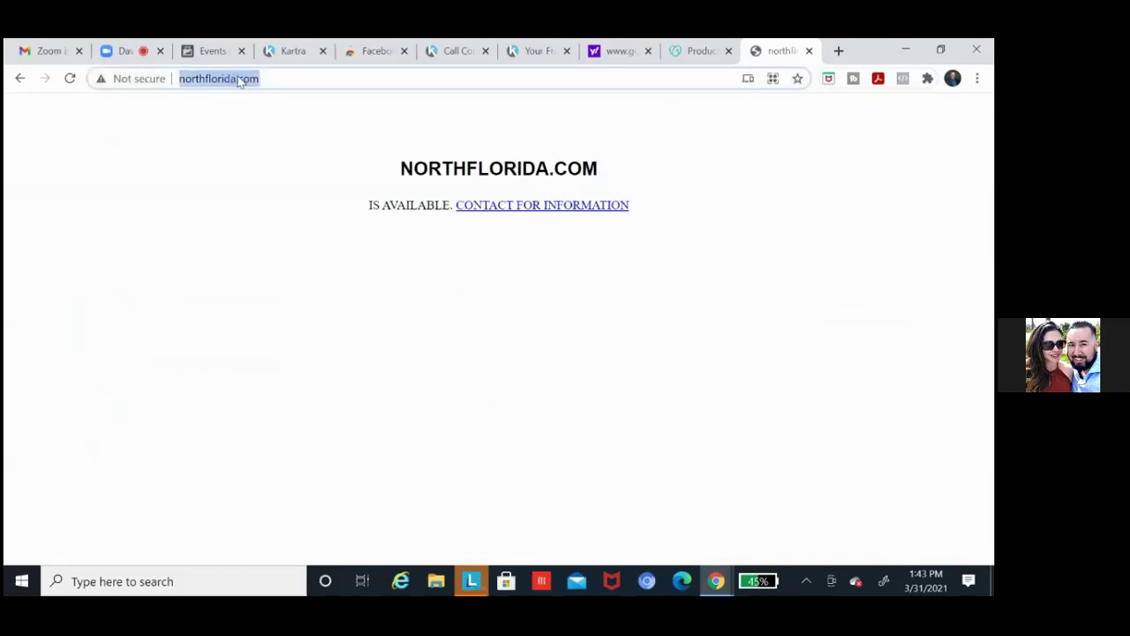
type("northfloridarealtor.com")
key("Return")
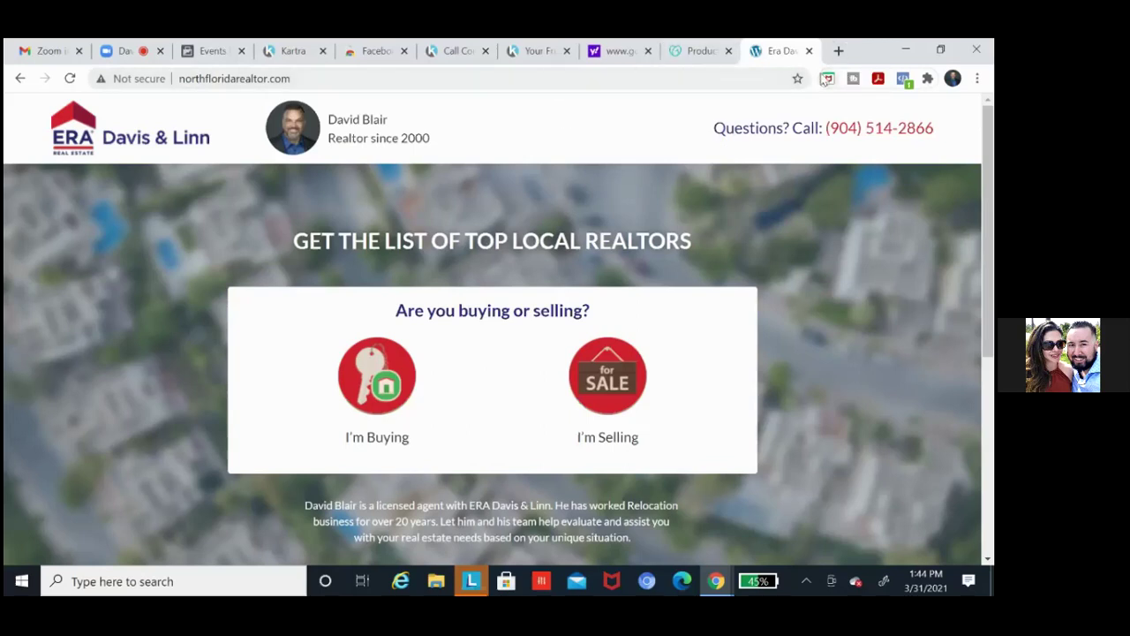
- Visit davidblairsells.com in a new tab, then return to the GoDaddy owned domains list
left_click(839, 52)
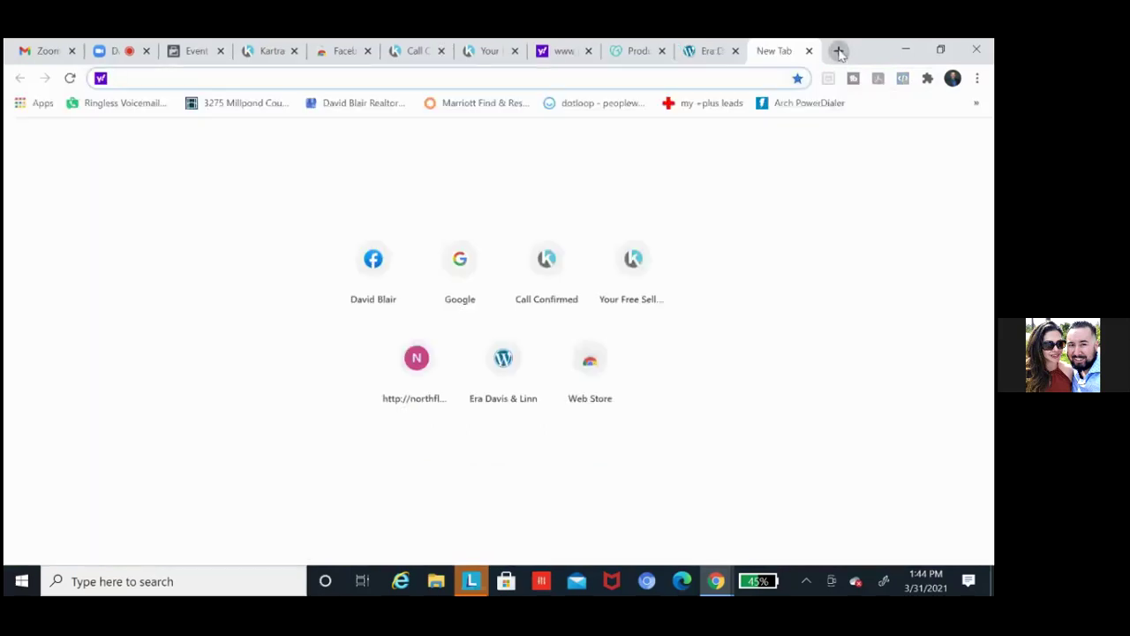
type("davidb")
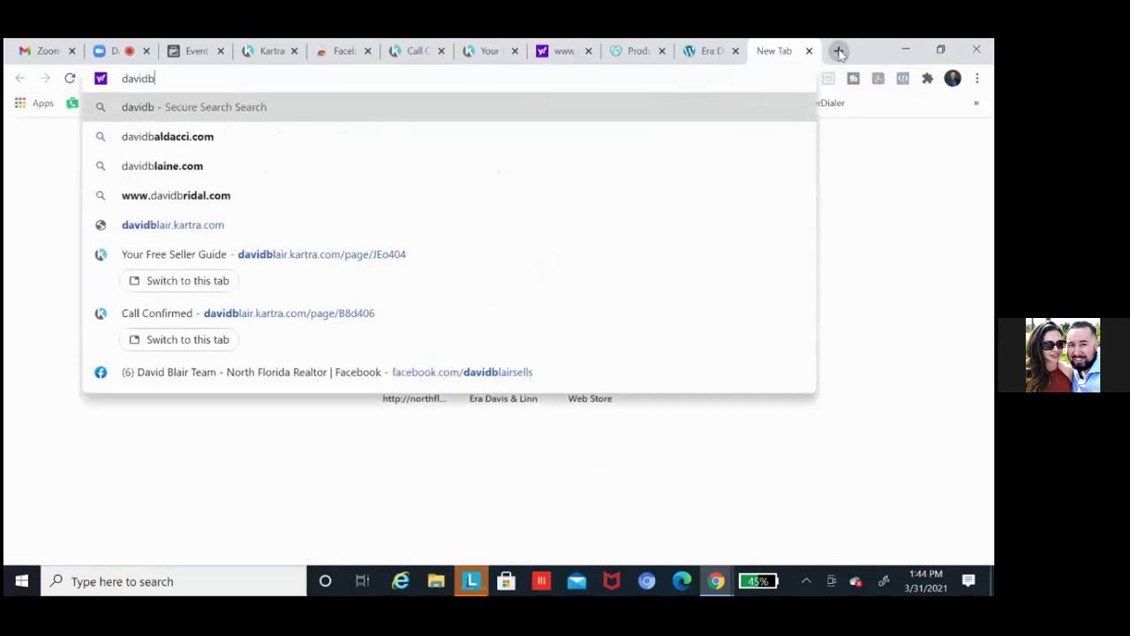
type("lairsells.com")
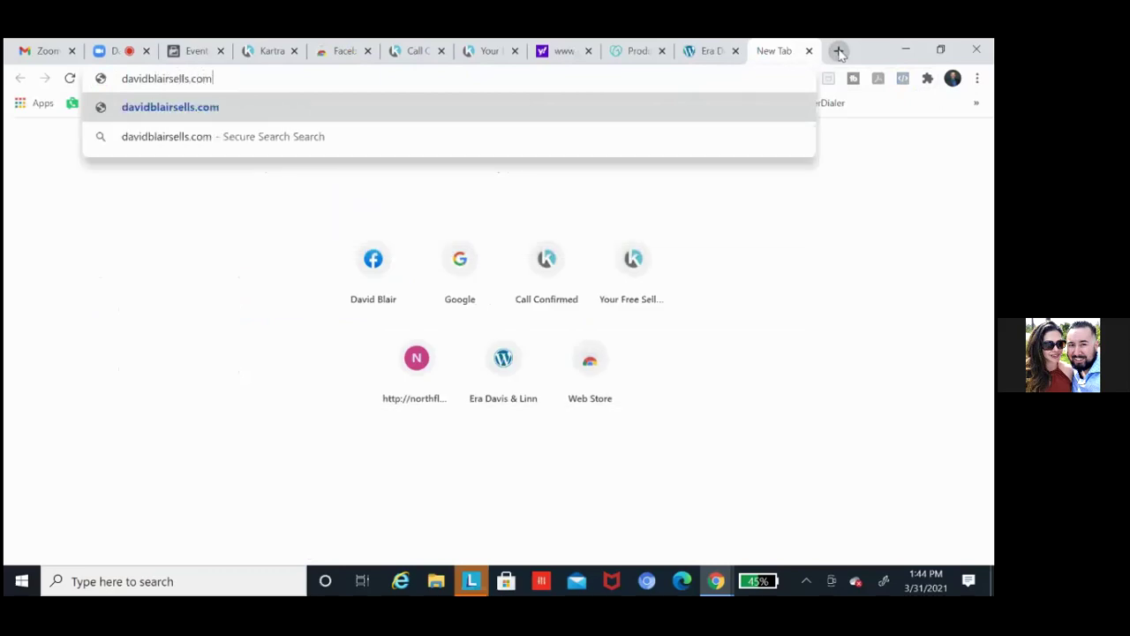
key("Return")
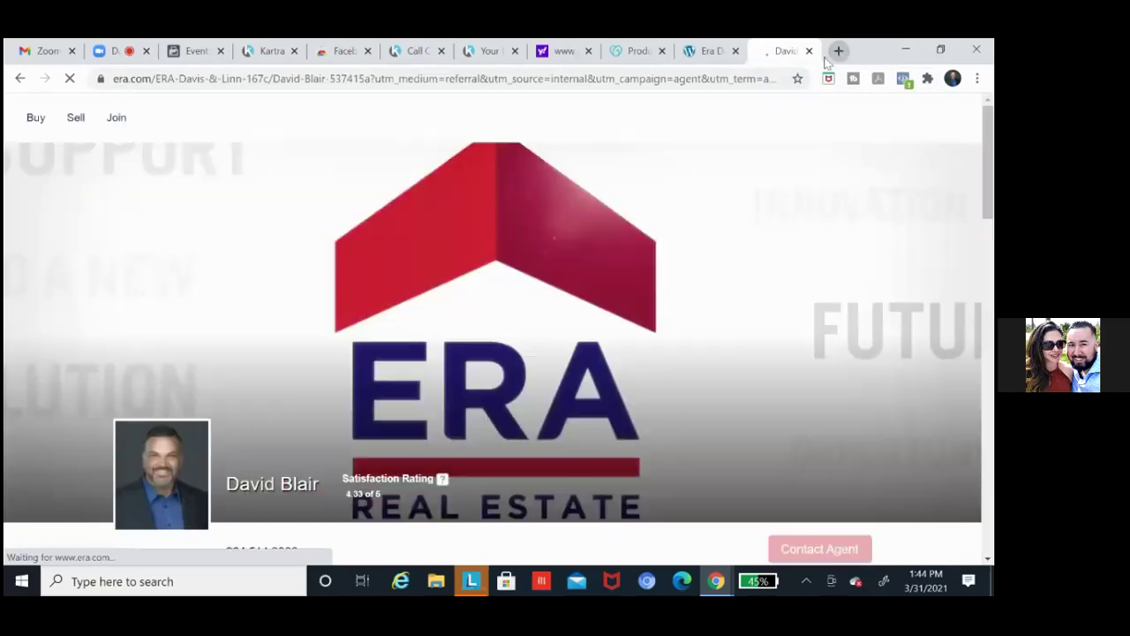
left_click(709, 51)
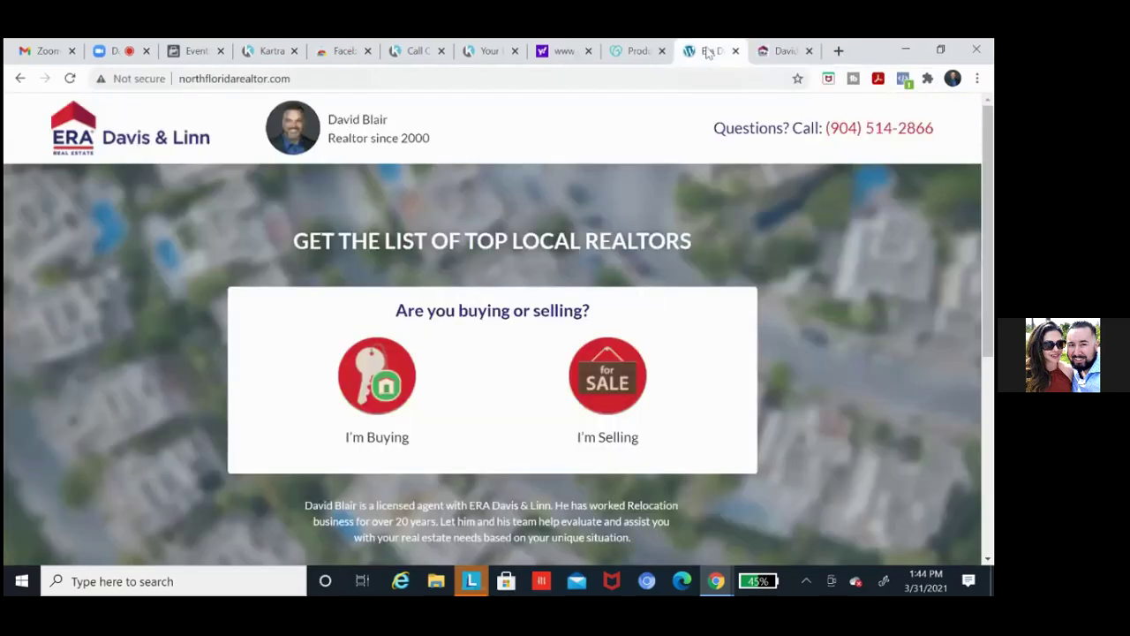
left_click(623, 53)
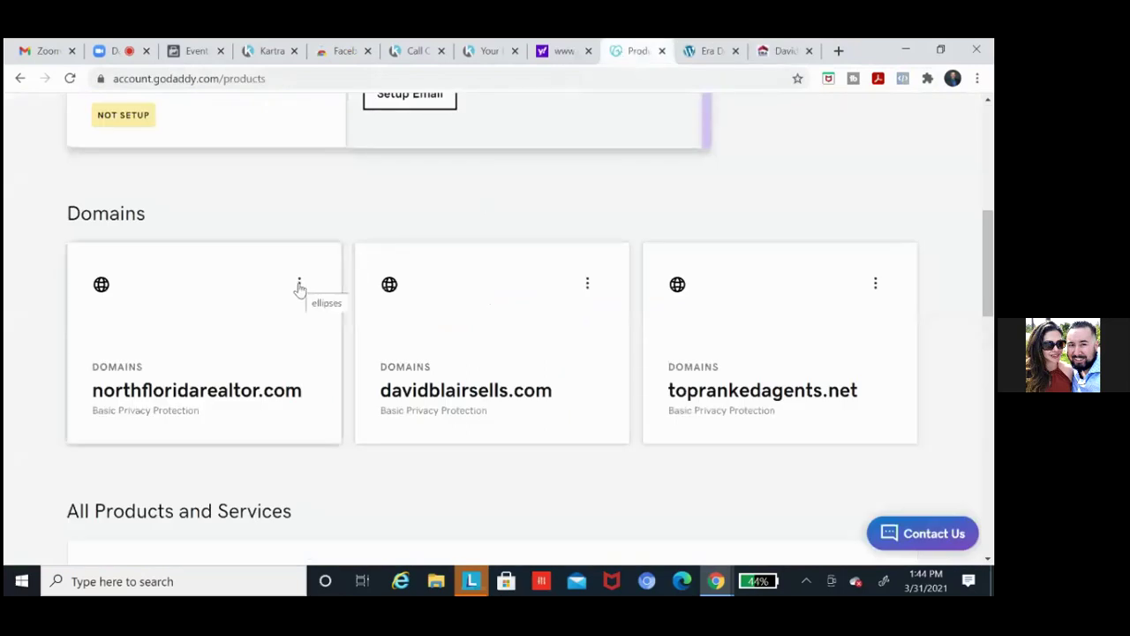
- Open and scroll through the DNS records for northfloridarealtor.com
left_click(299, 286)
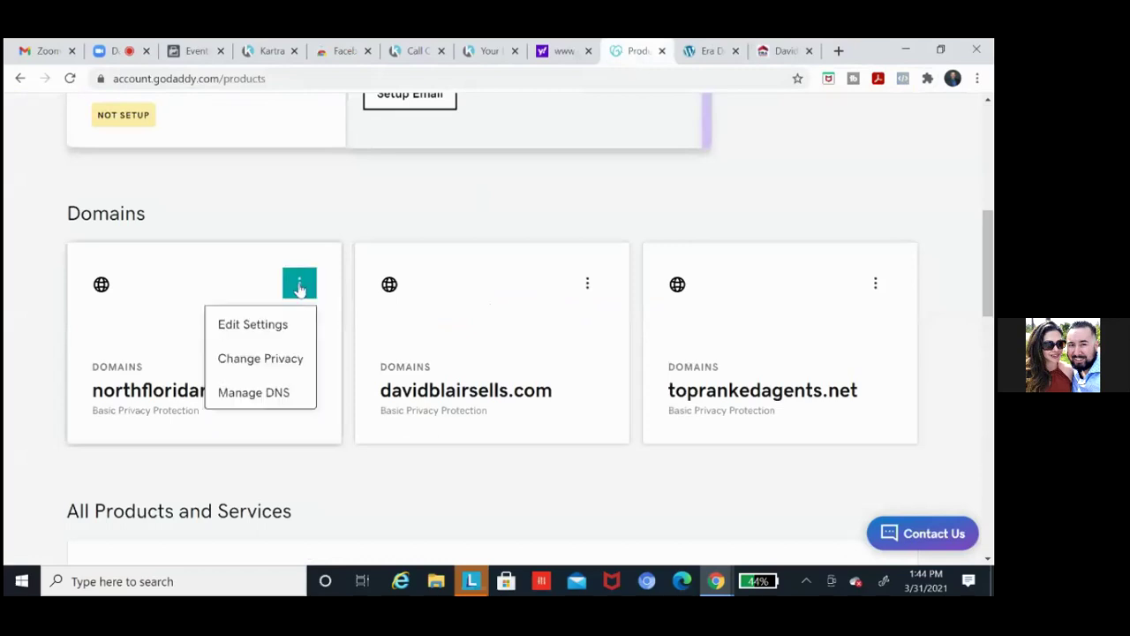
left_click(275, 396)
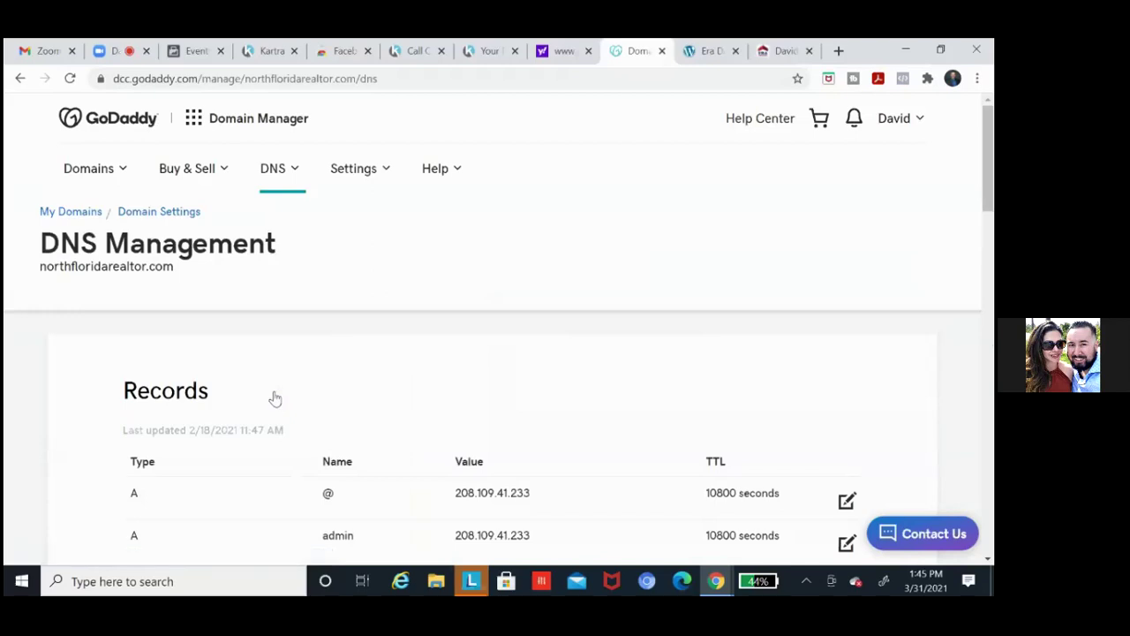
scroll(274, 399, "down", 5)
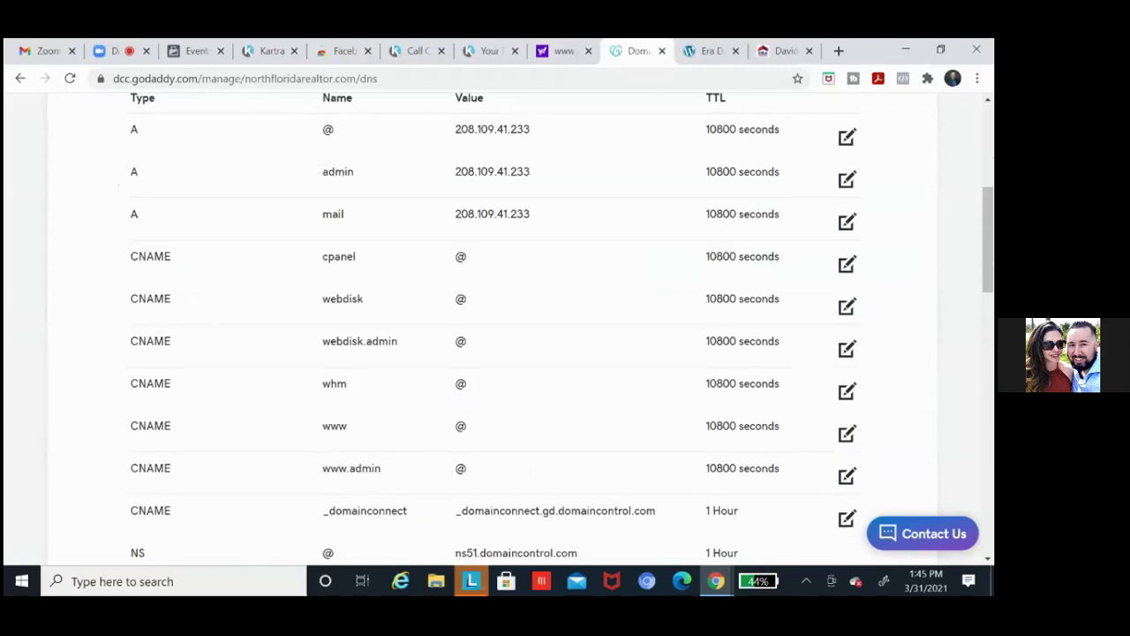
scroll(522, 327, "down", 4)
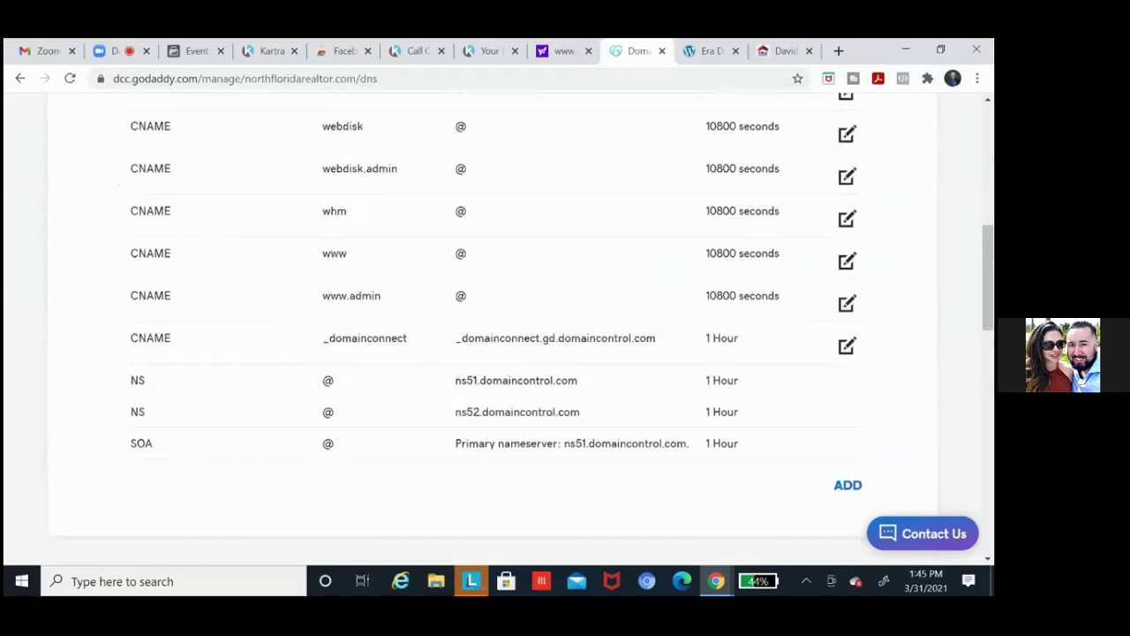
scroll(522, 327, "up", 10)
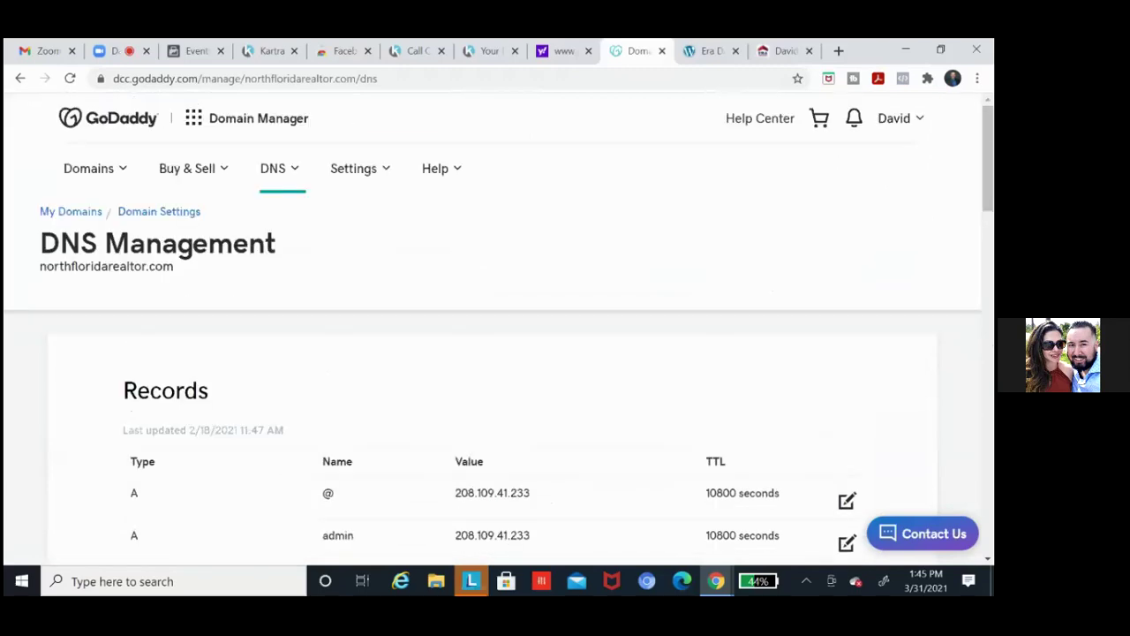
- Review toprankedagents.net's DNS records, including the Facebook verification TXT entry
left_click(21, 79)
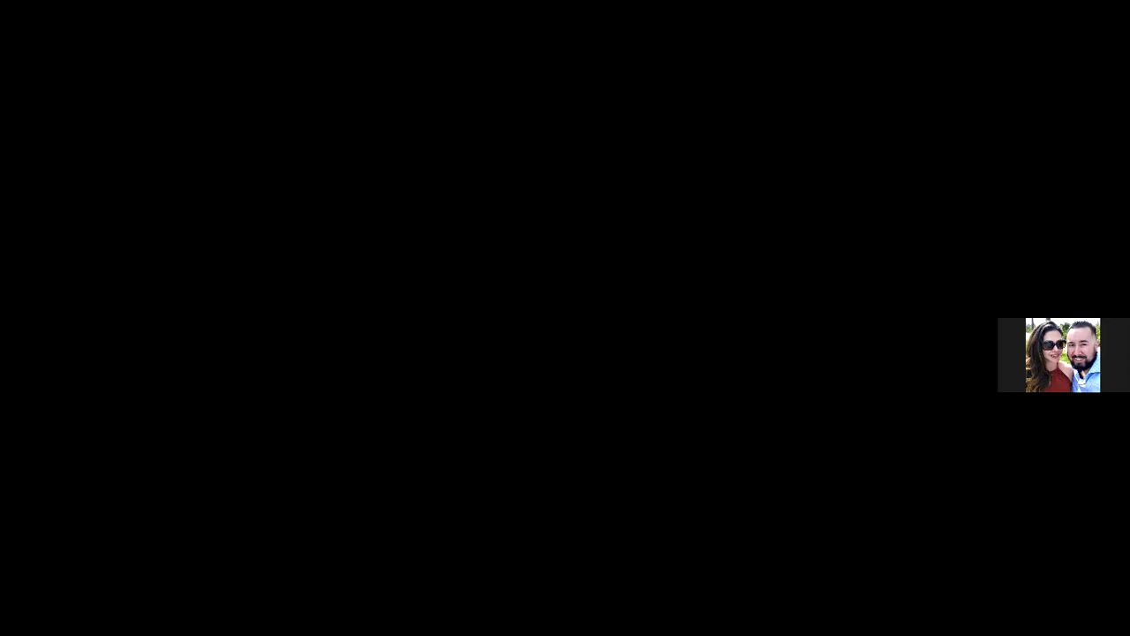
left_click(849, 280)
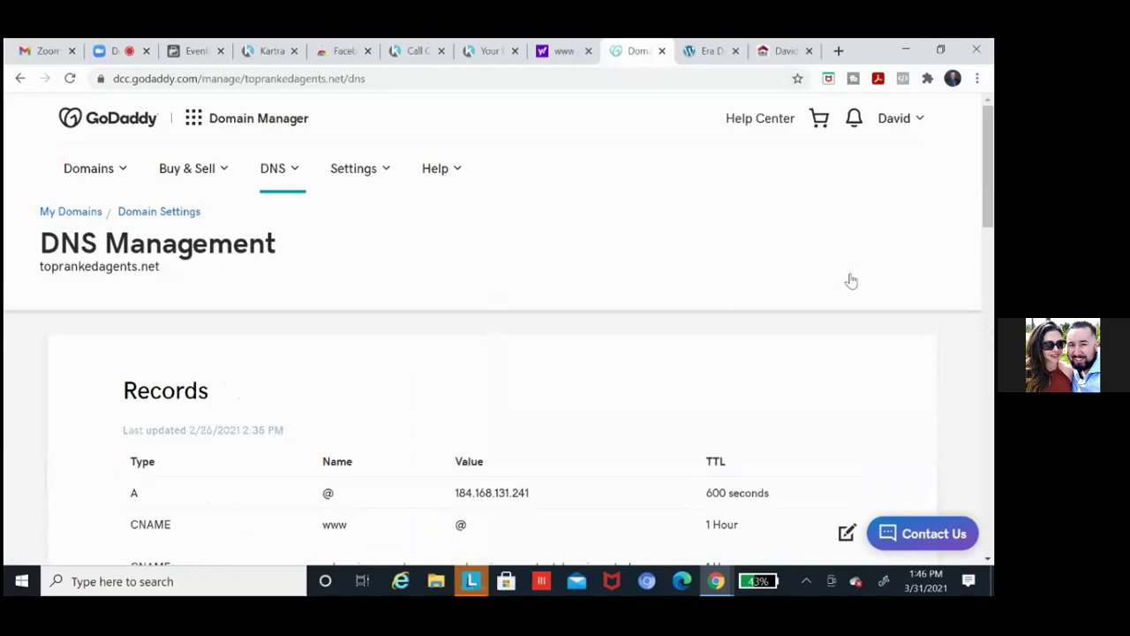
scroll(851, 280, "down", 3)
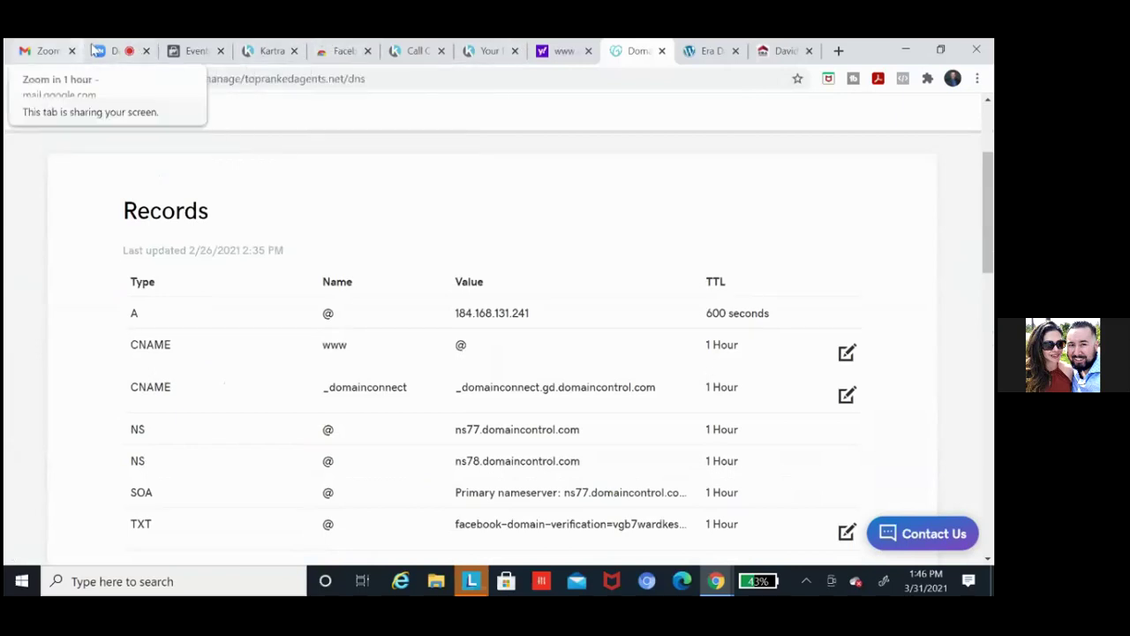
left_click(200, 53)
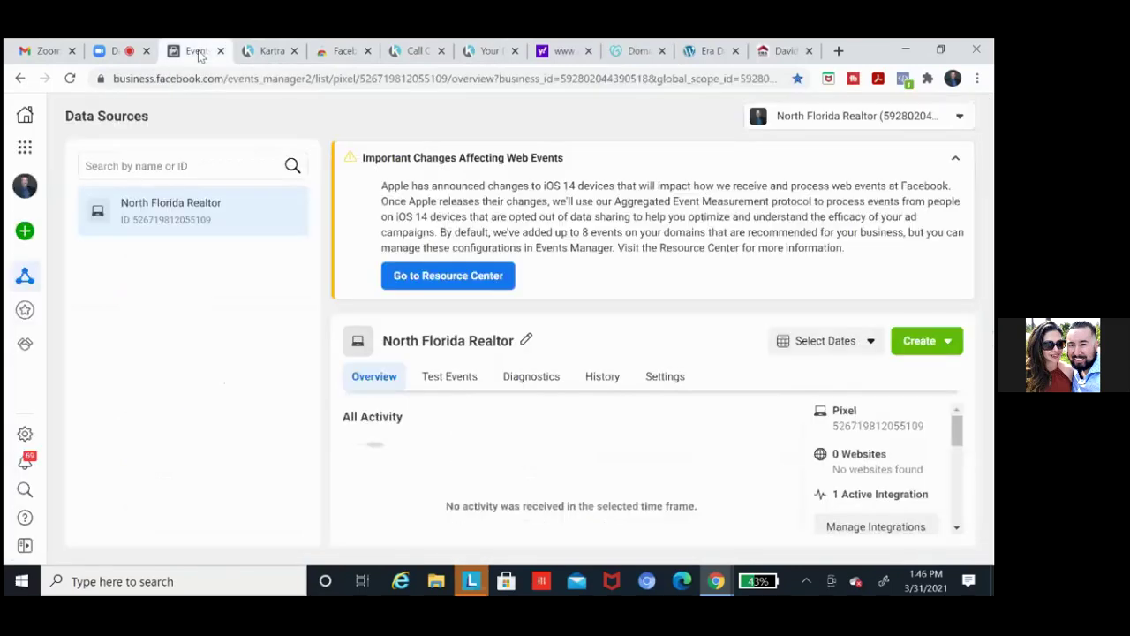
- Verify toprankedagents.net under Business Settings > Brand Safety > Domains, then go to Kartra Pages
left_click(24, 152)
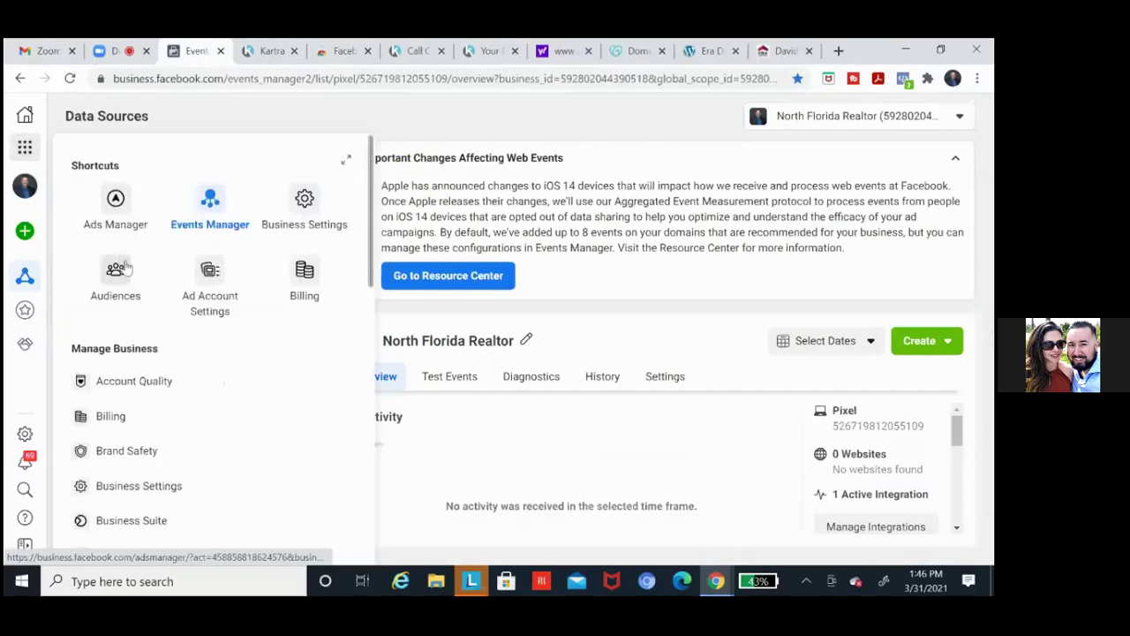
left_click(311, 220)
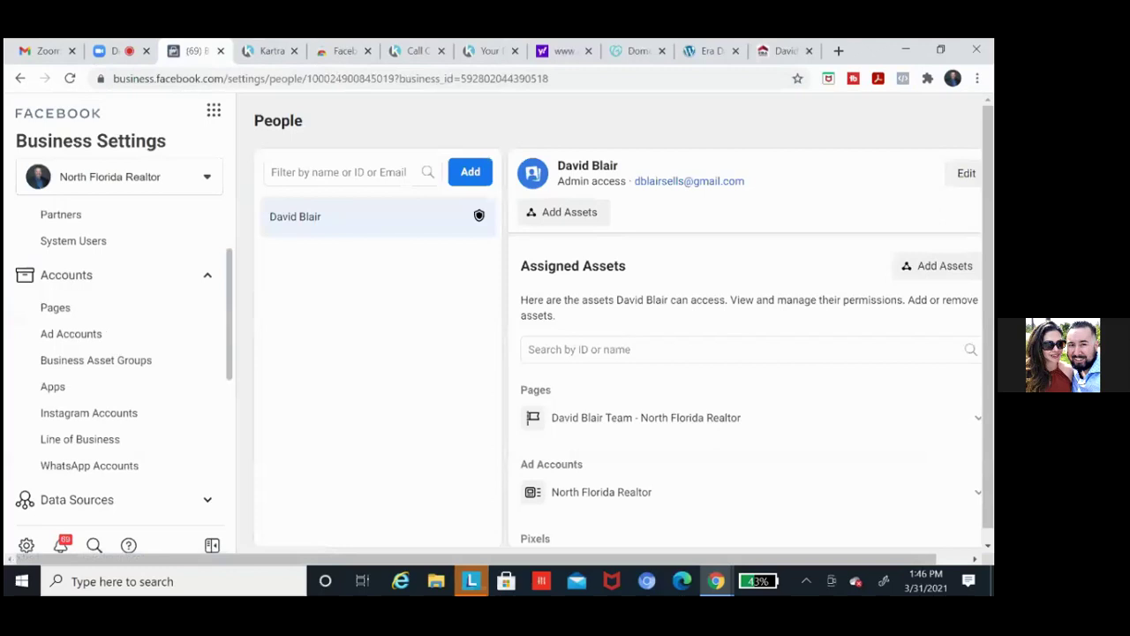
scroll(123, 371, "down", 3)
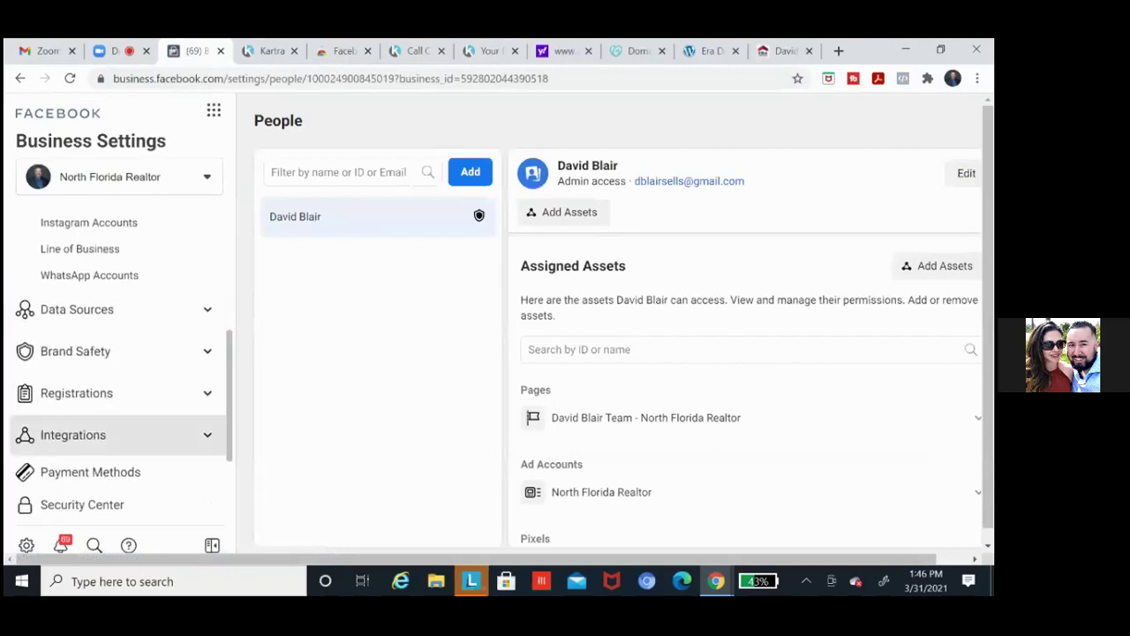
left_click(89, 435)
left_click(135, 355)
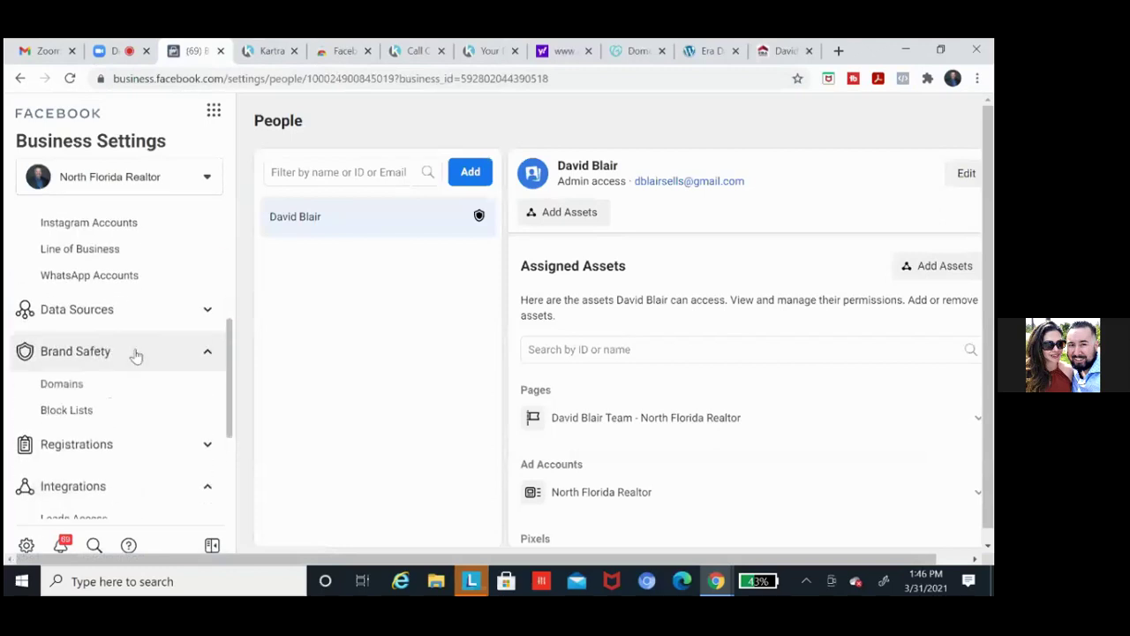
left_click(95, 390)
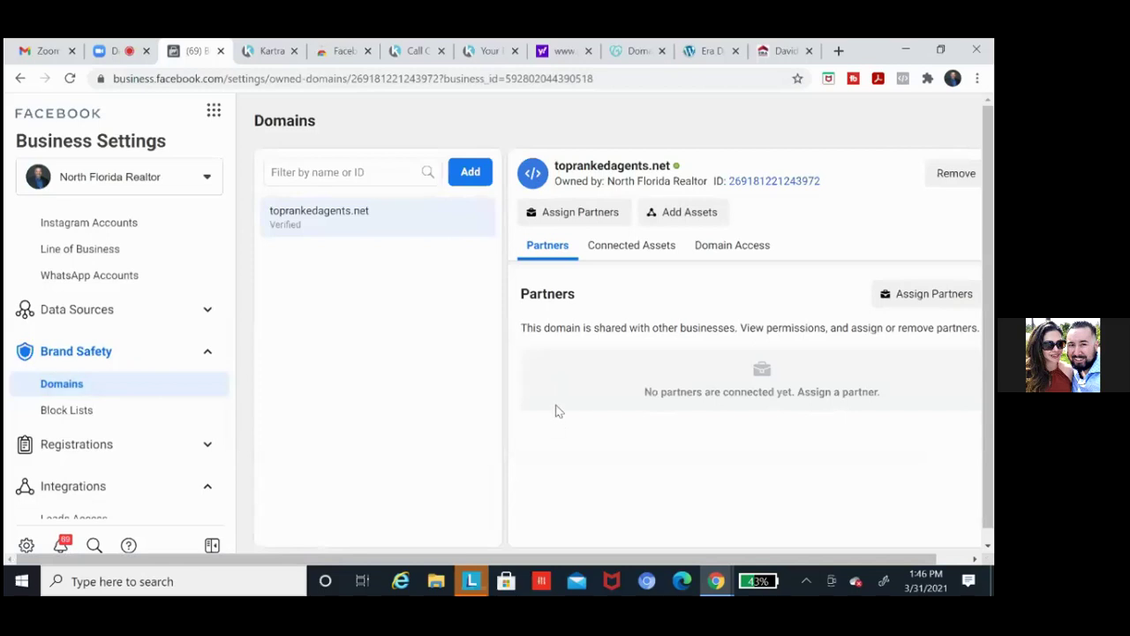
left_click(411, 53)
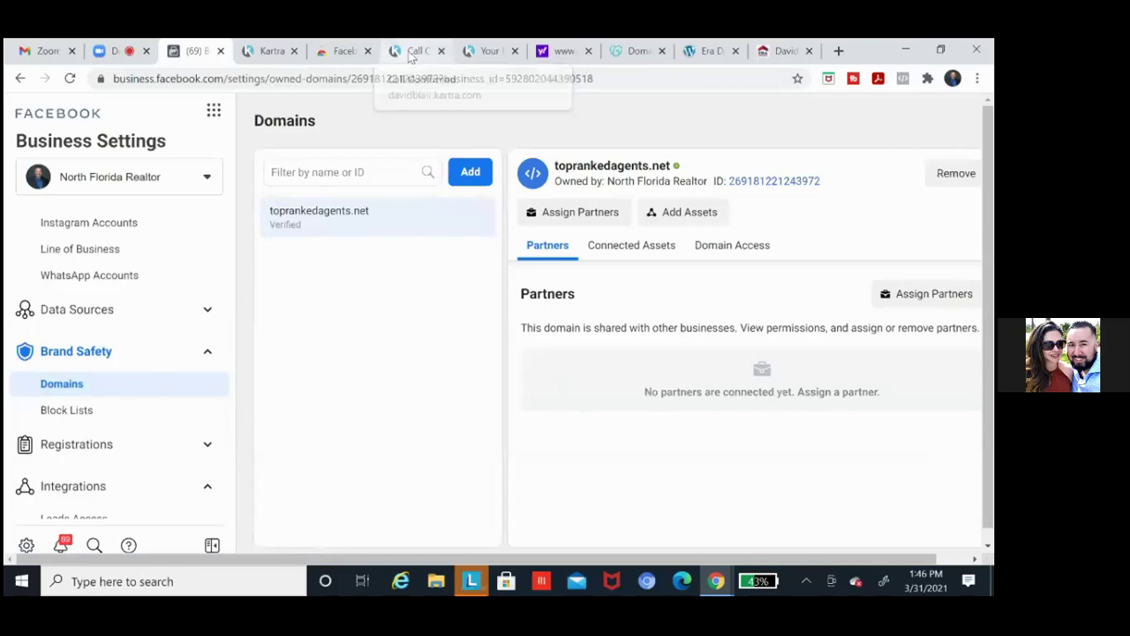
left_click(265, 54)
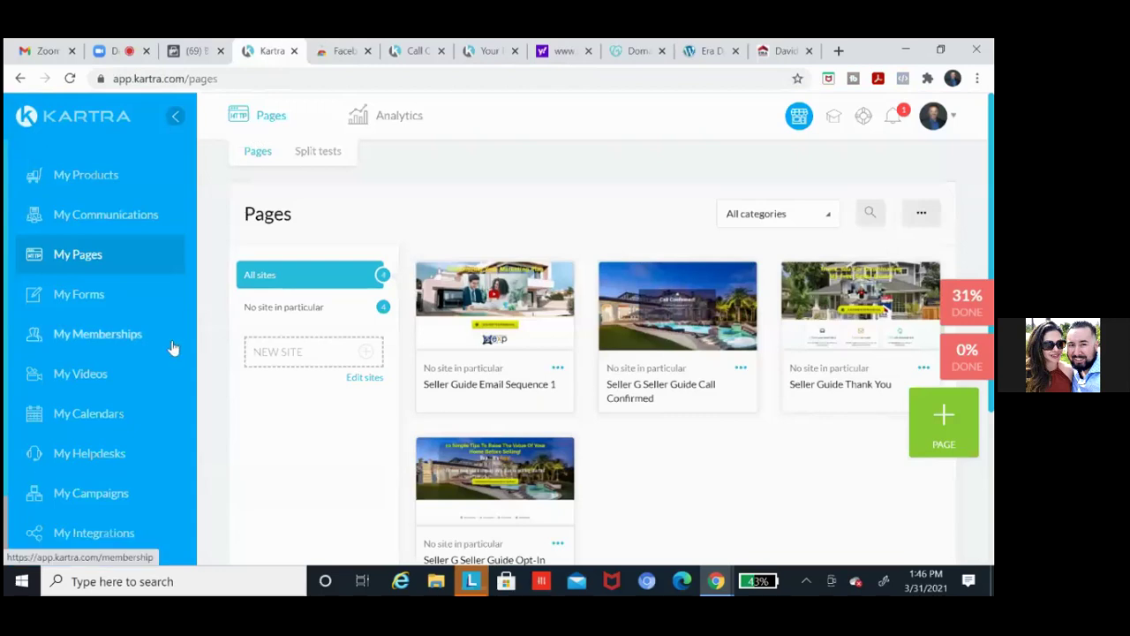
- Add a new Kartra custom domain using only the main domain, toprankedagents.net
left_click(954, 120)
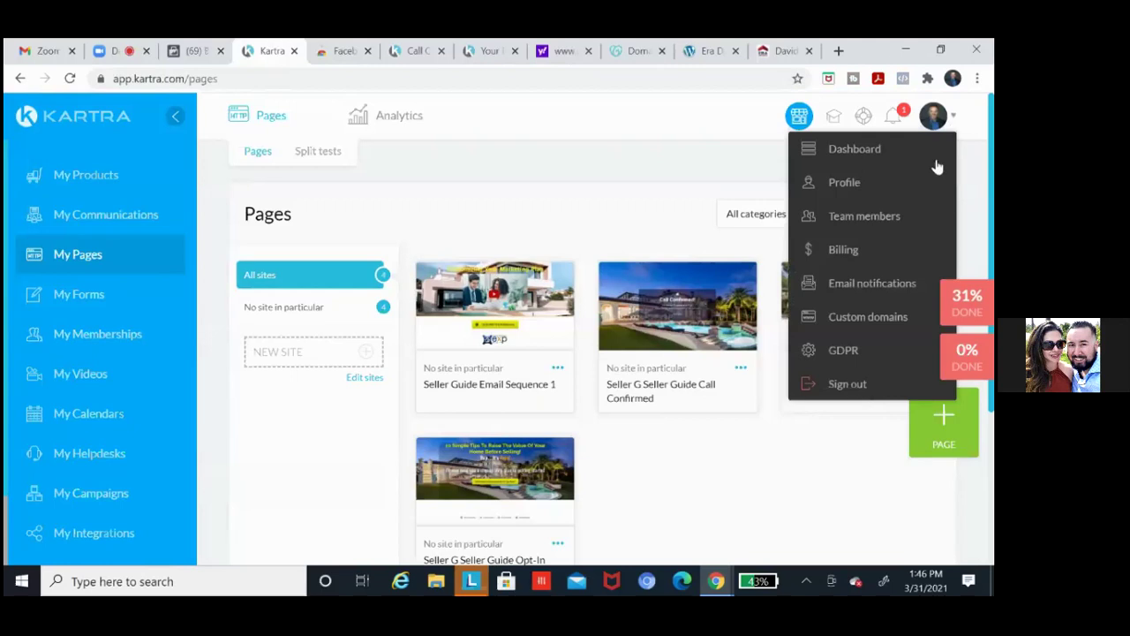
left_click(850, 318)
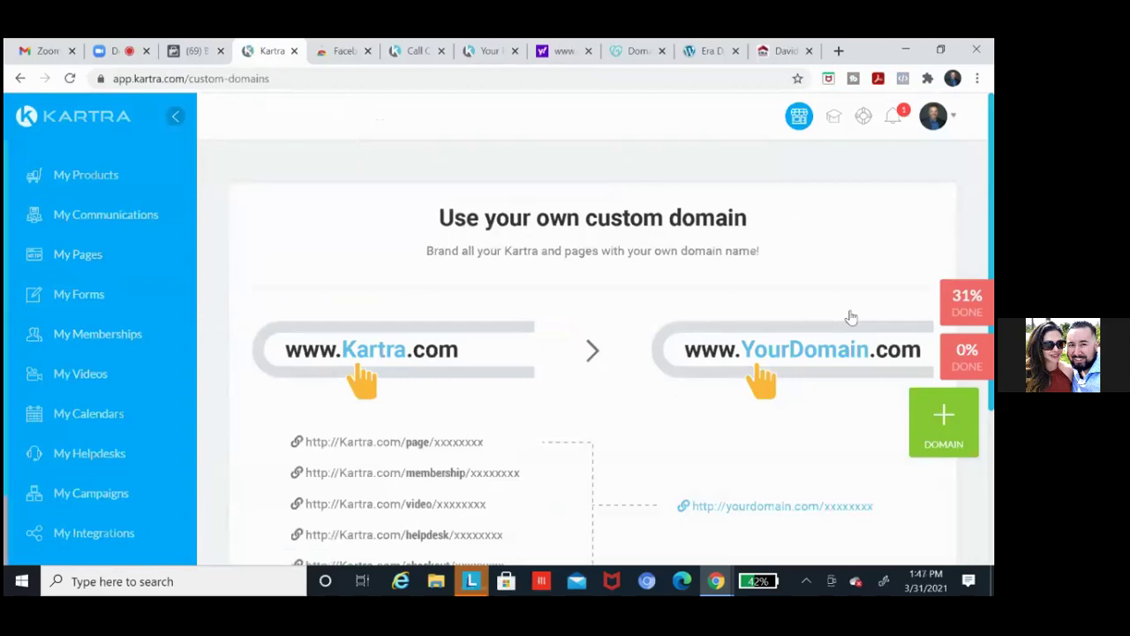
left_click(944, 429)
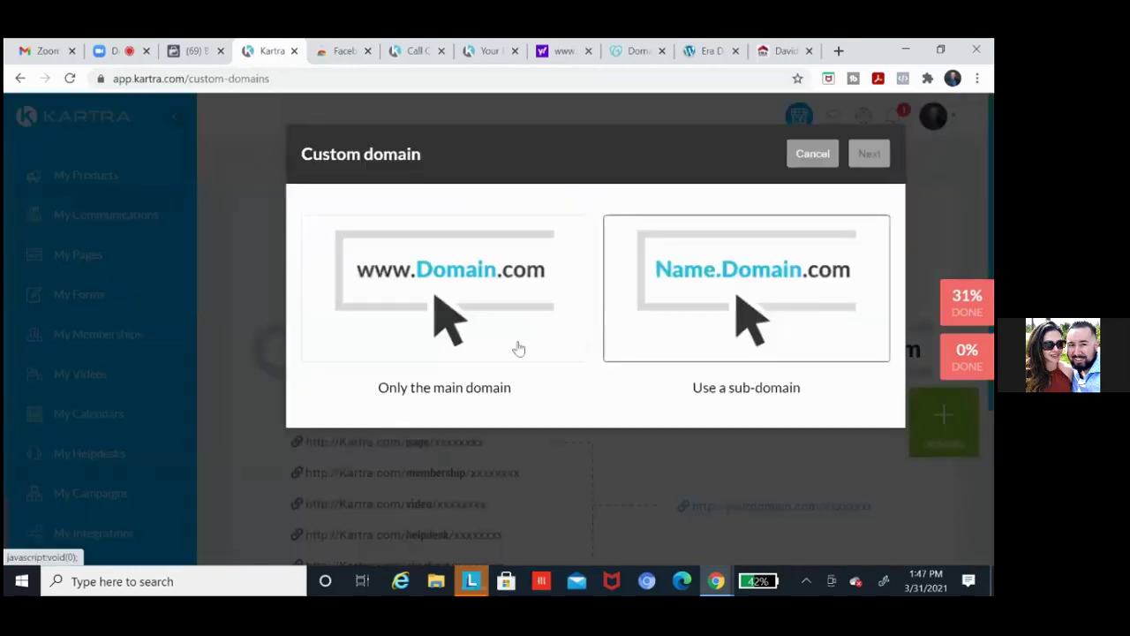
left_click(454, 320)
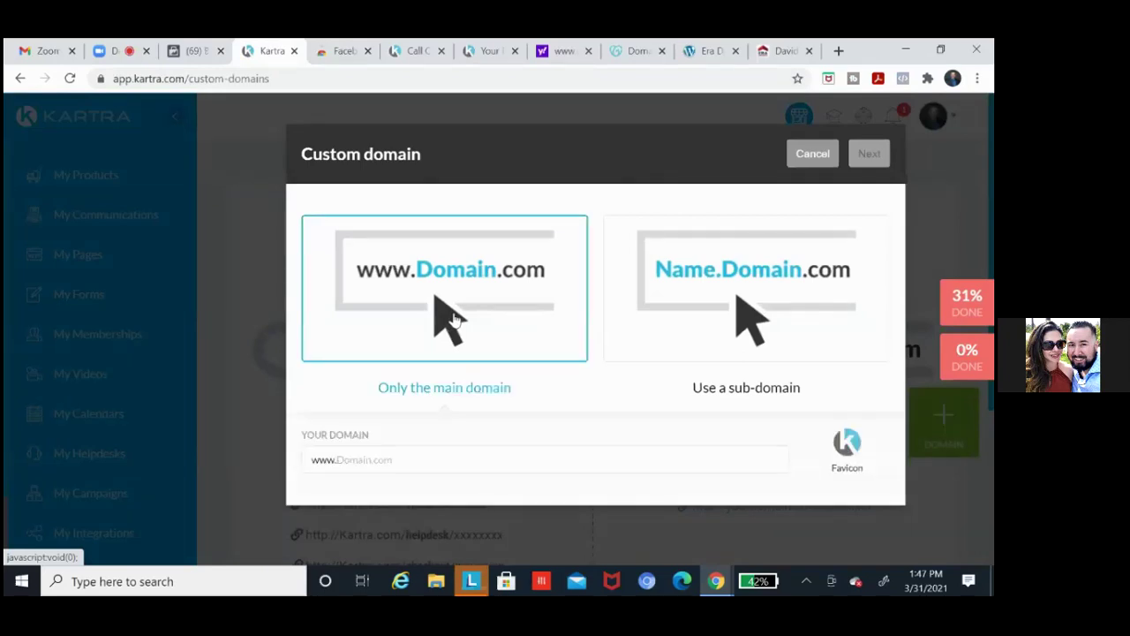
left_click(357, 460)
type("t")
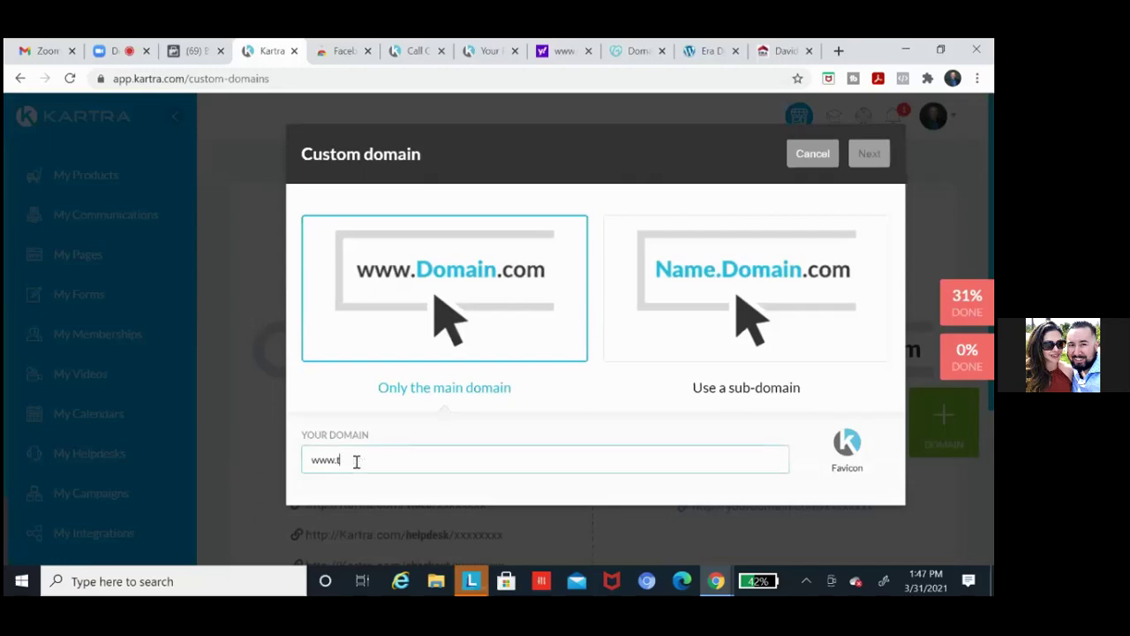
type("opranked")
type("agents.net")
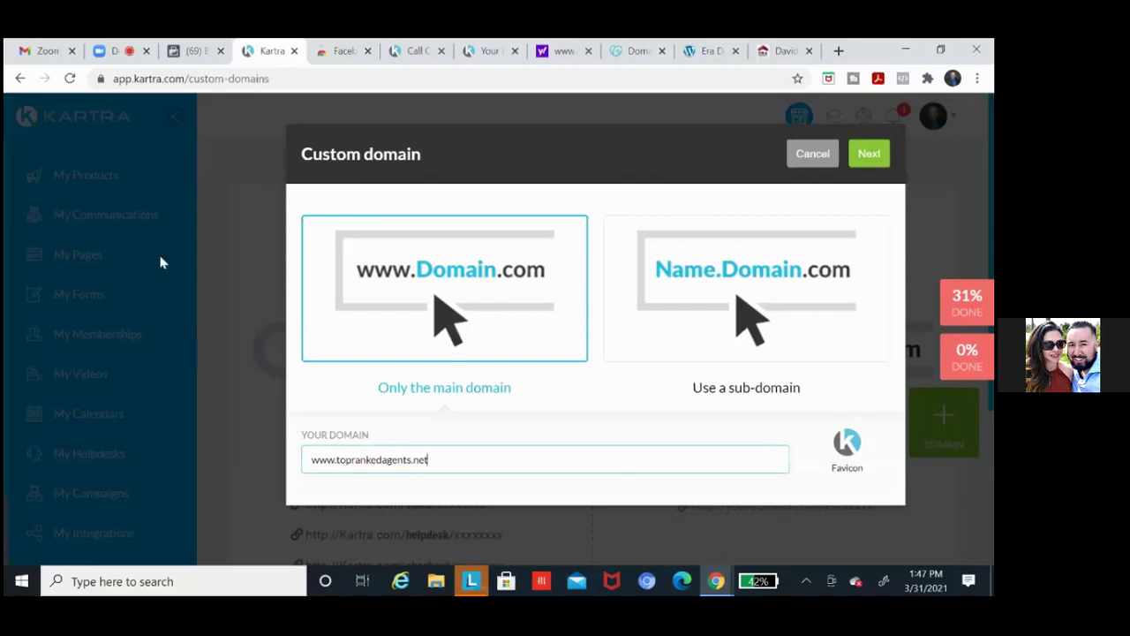
- Cross-check the verified domain in Facebook, then advance to Kartra's domain-linking instructions
left_click(192, 53)
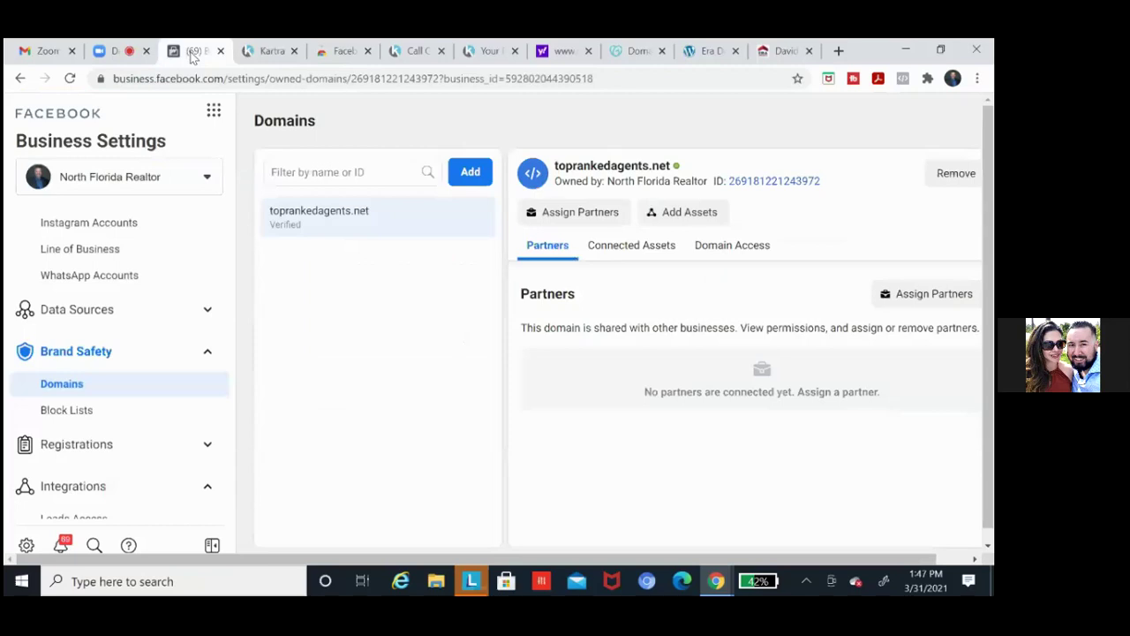
left_click(267, 52)
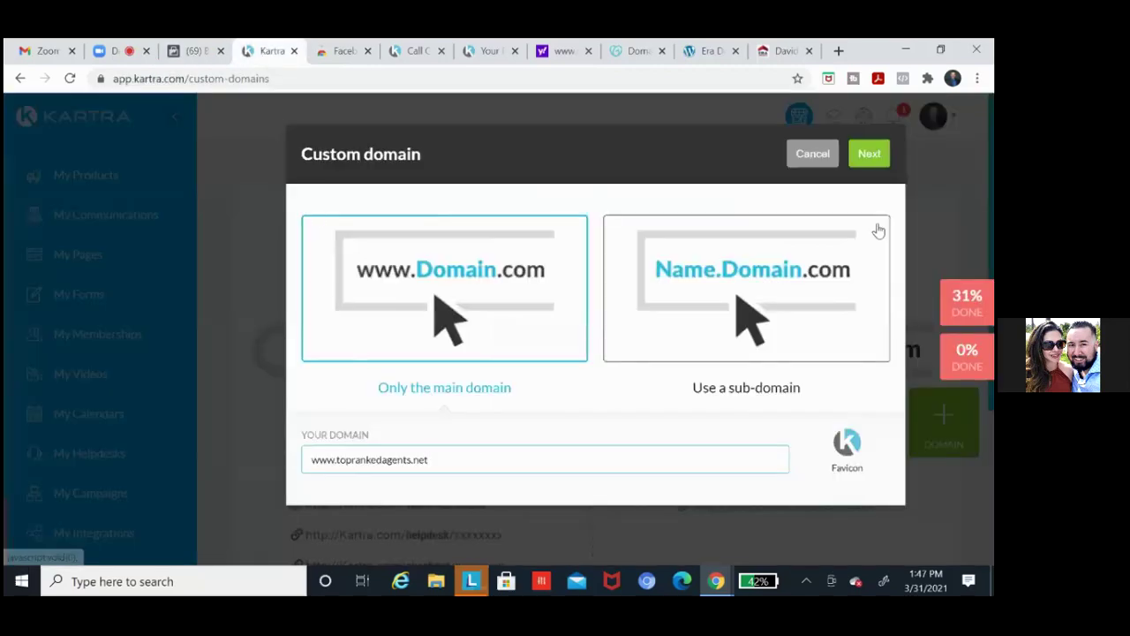
left_click(866, 155)
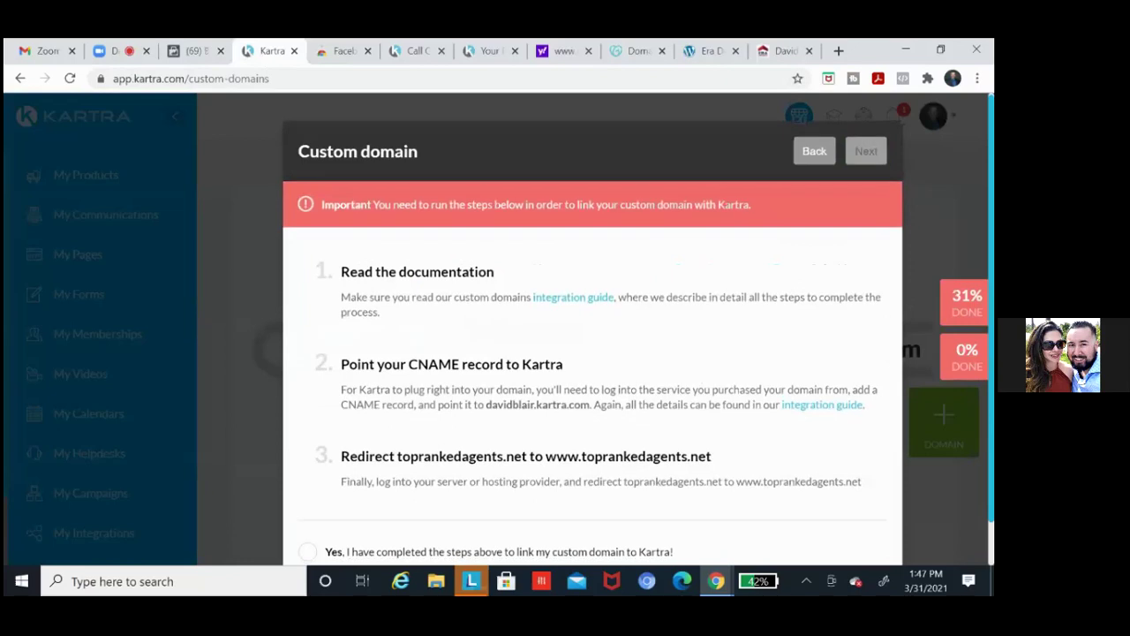
scroll(863, 155, "down", 1)
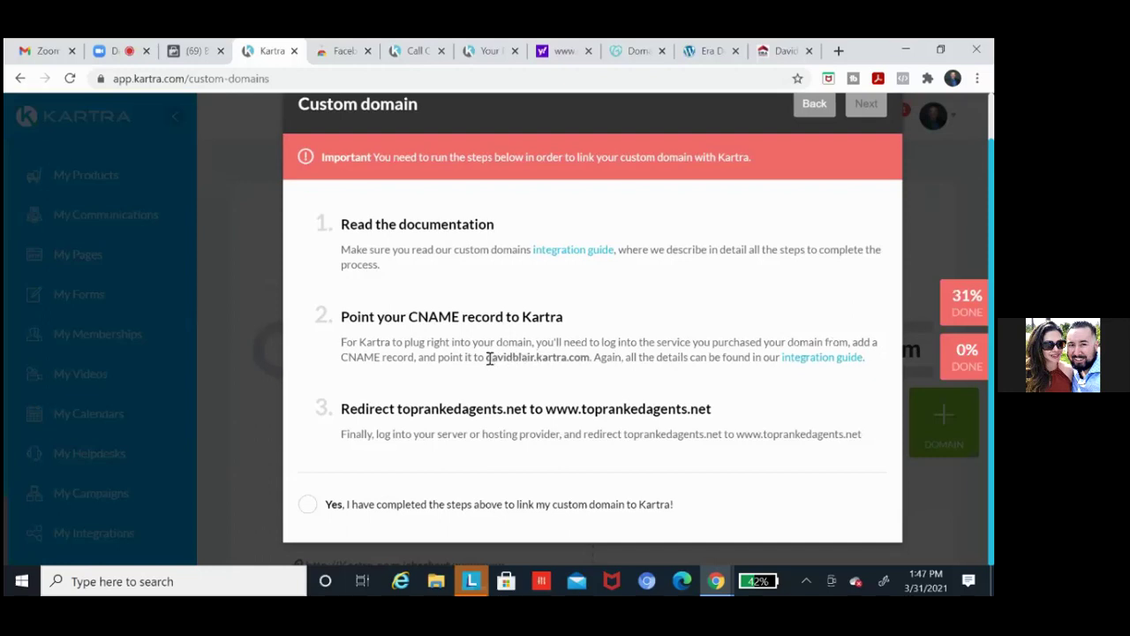
- Copy the CNAME target davidblair.kartra.com from step 2 of the linking instructions
left_click_drag(484, 358, 592, 360)
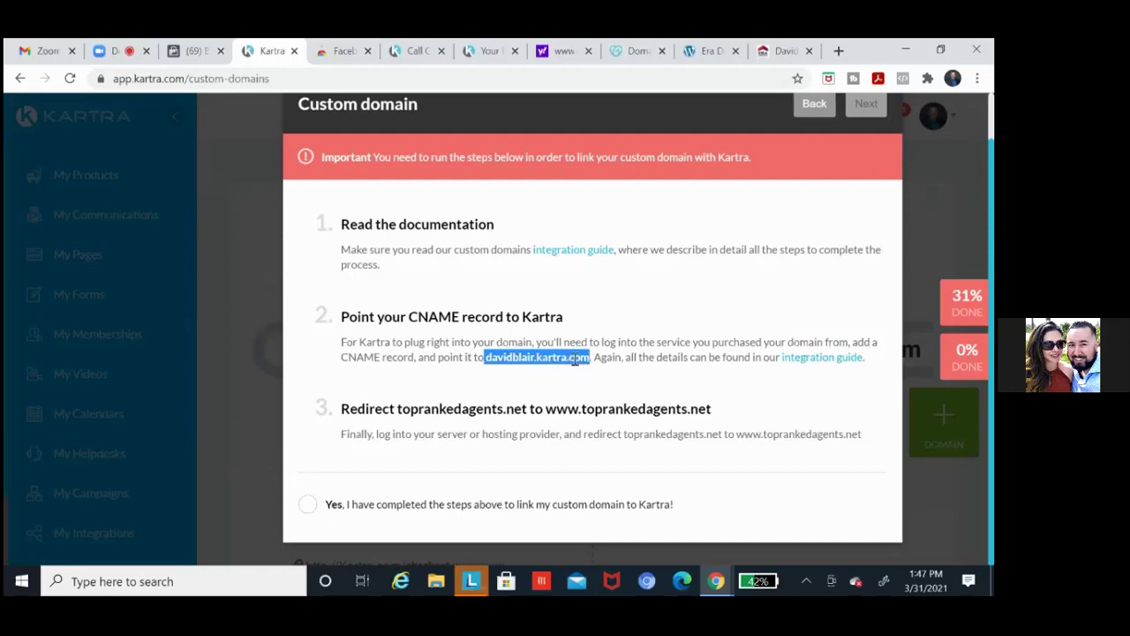
left_click(574, 358)
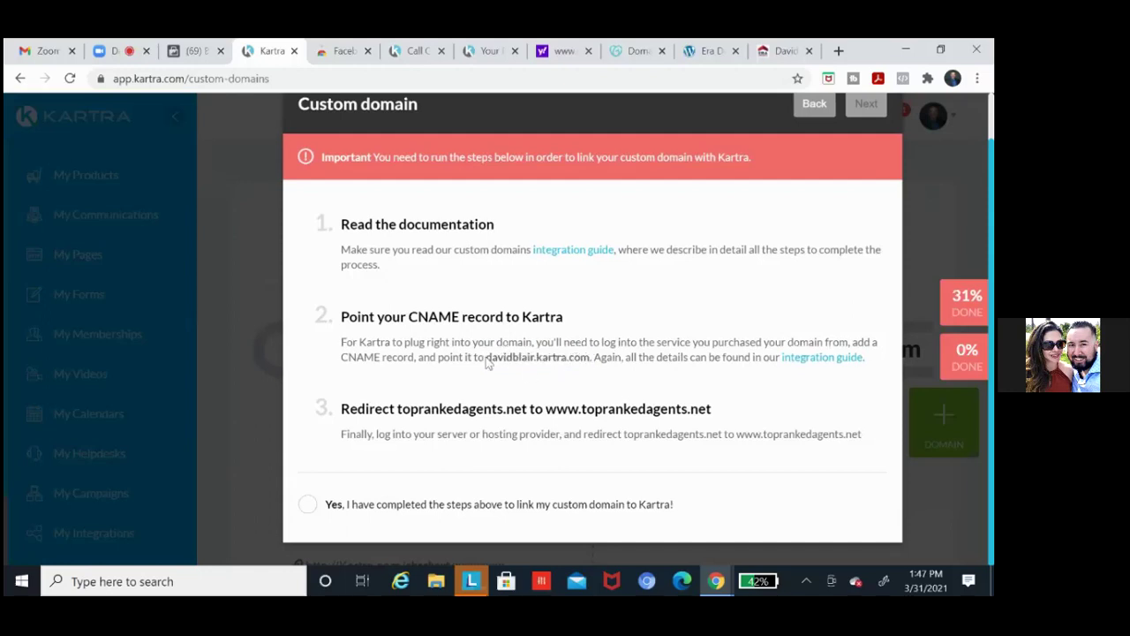
left_click_drag(485, 357, 590, 358)
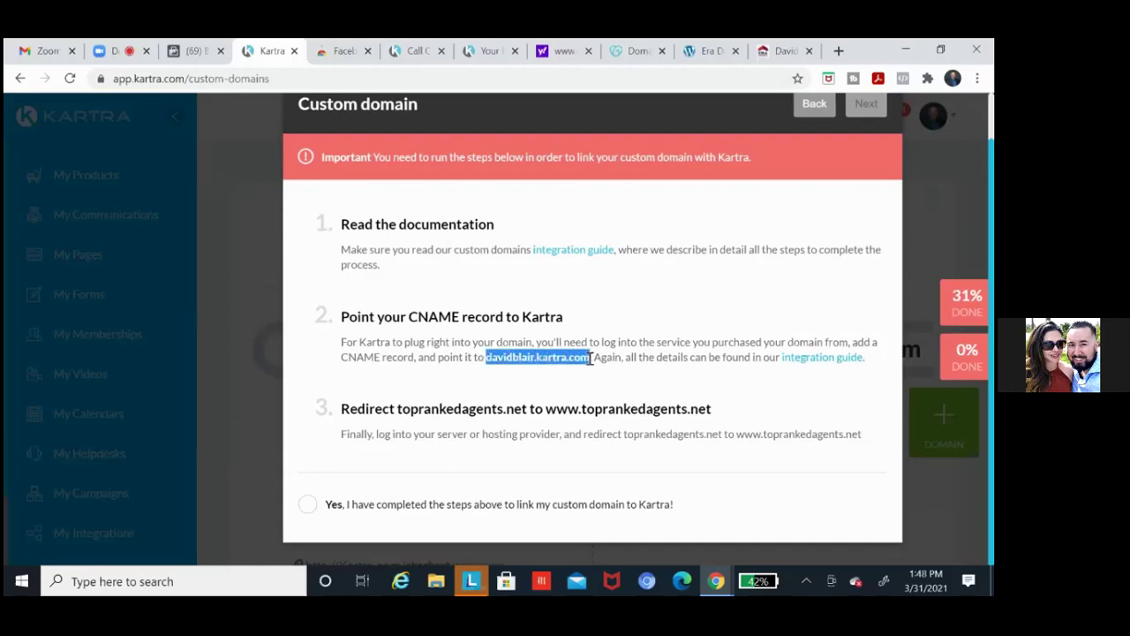
right_click(530, 357)
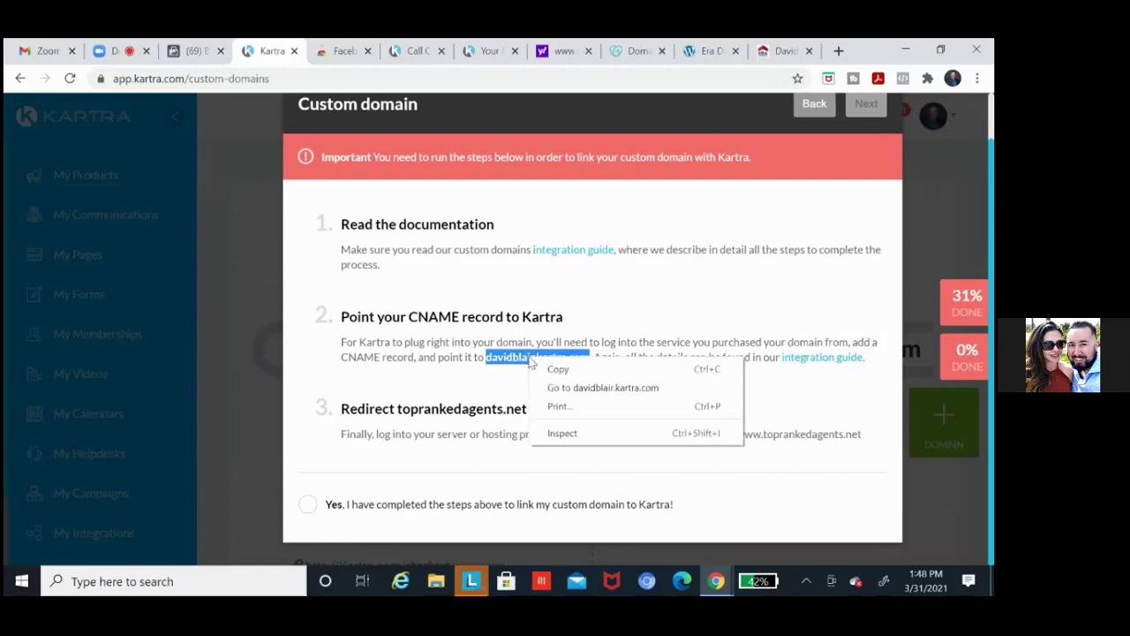
left_click(559, 370)
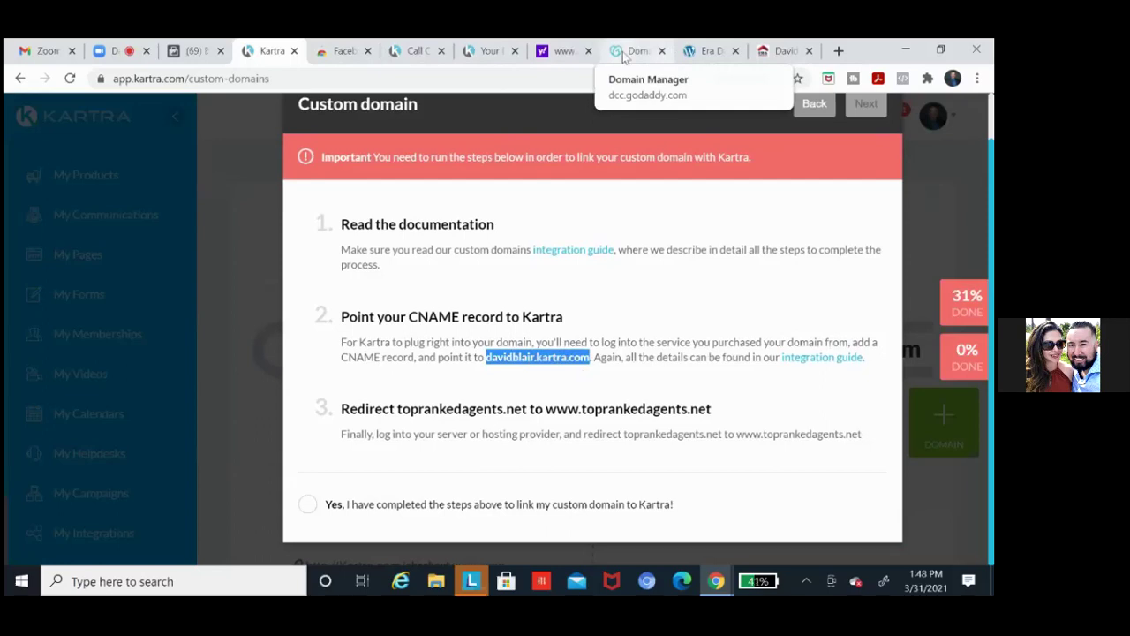
left_click(632, 51)
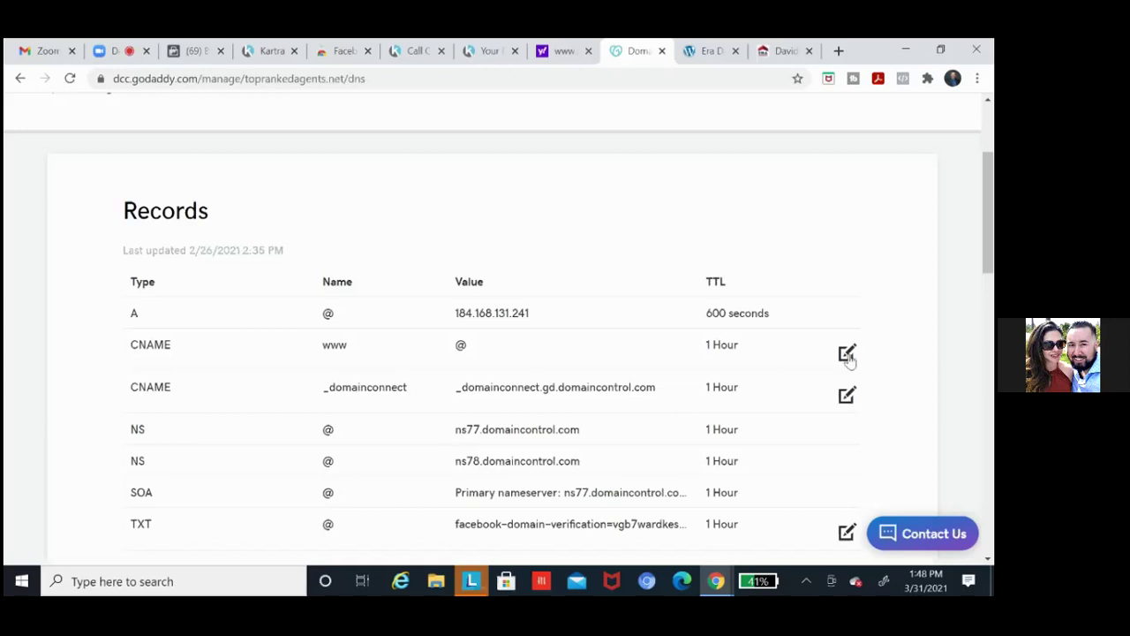
- Change the www CNAME's target from @ to davidblair.kartra.com and save it
left_click(847, 354)
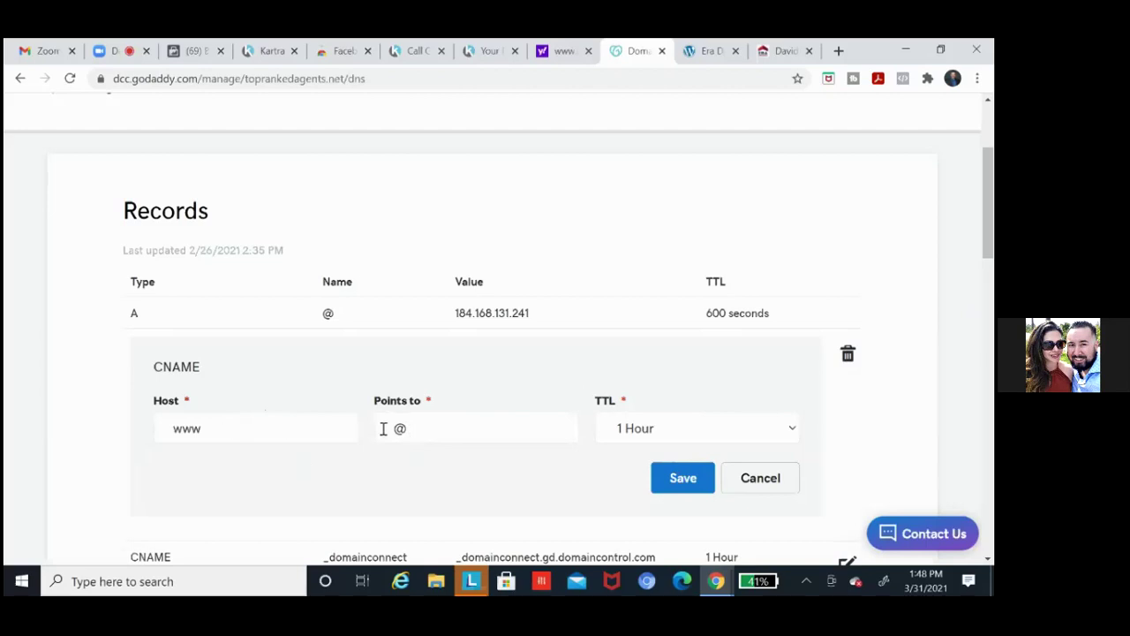
left_click(388, 430)
key("Delete")
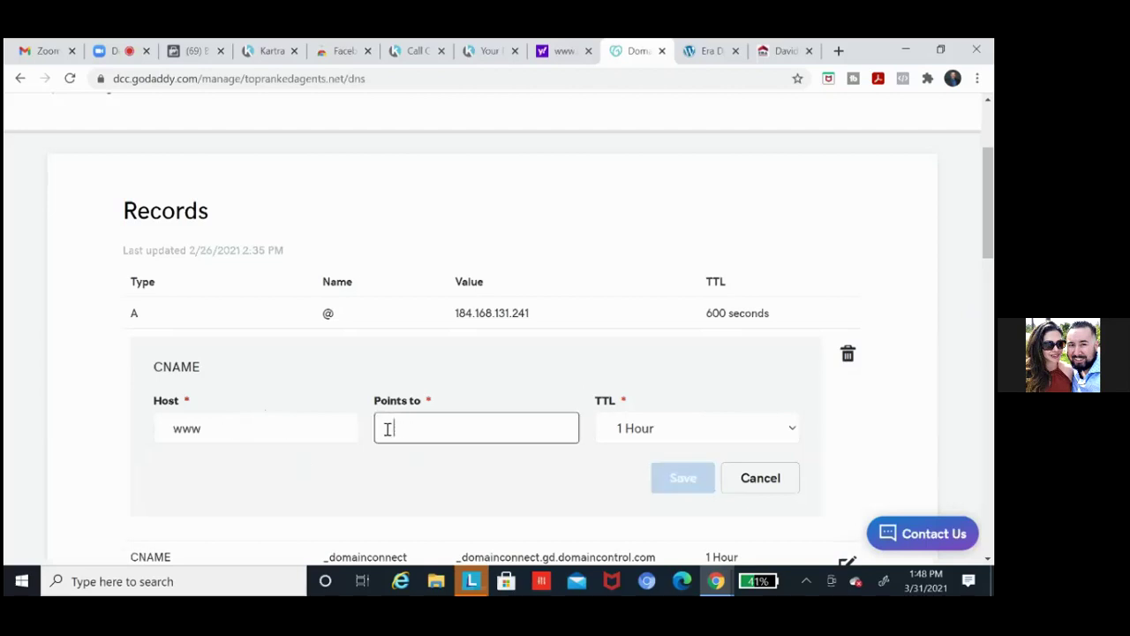
right_click(388, 429)
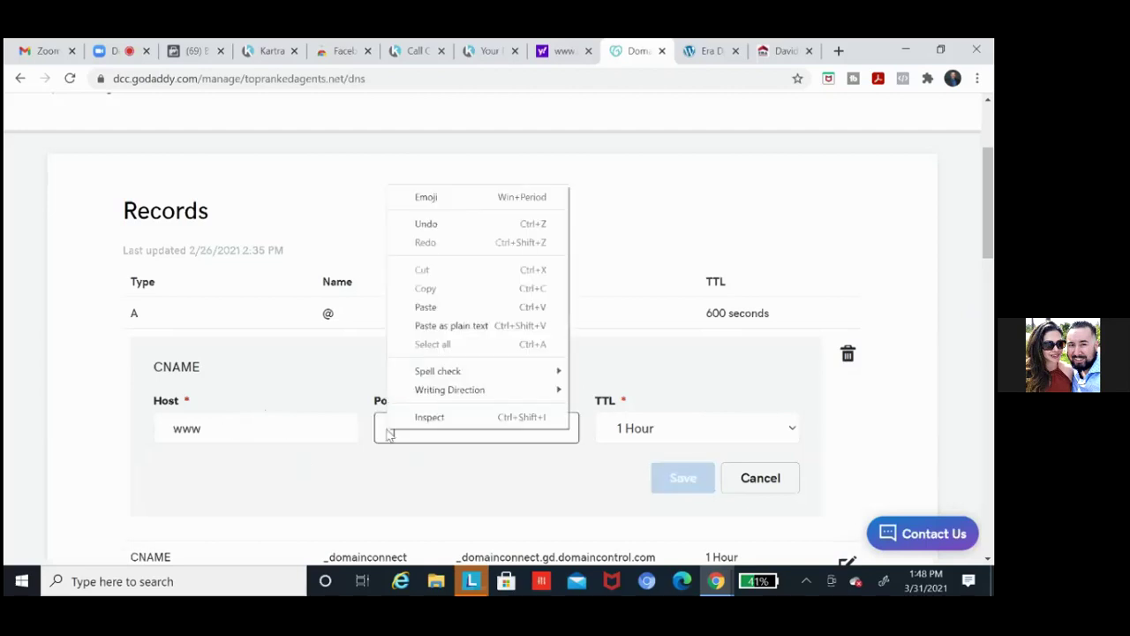
left_click(460, 306)
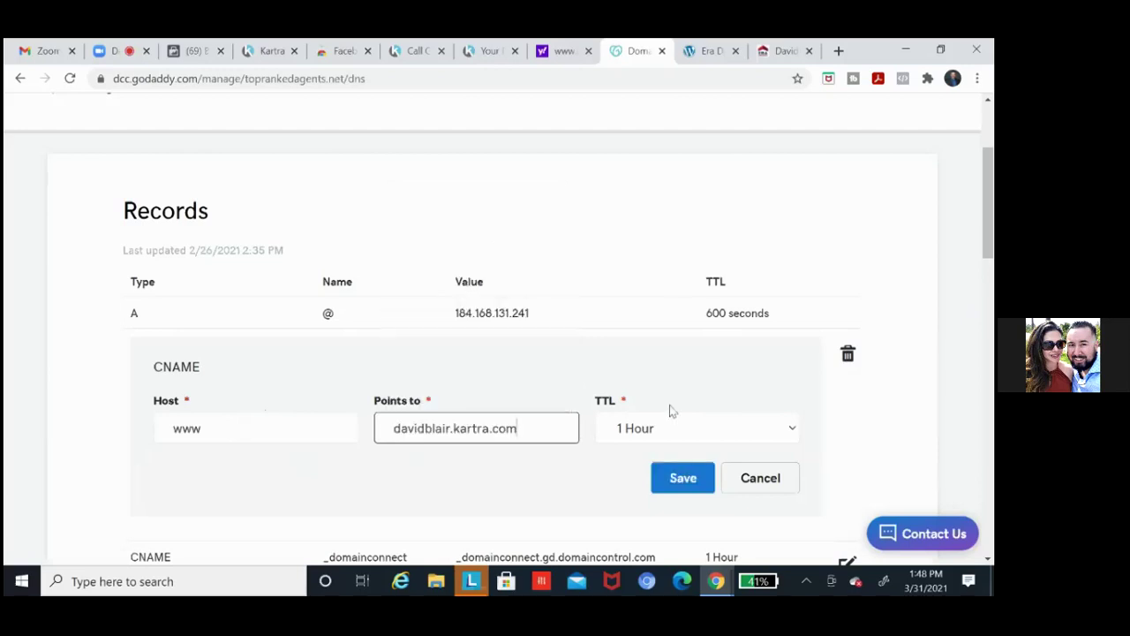
left_click(685, 481)
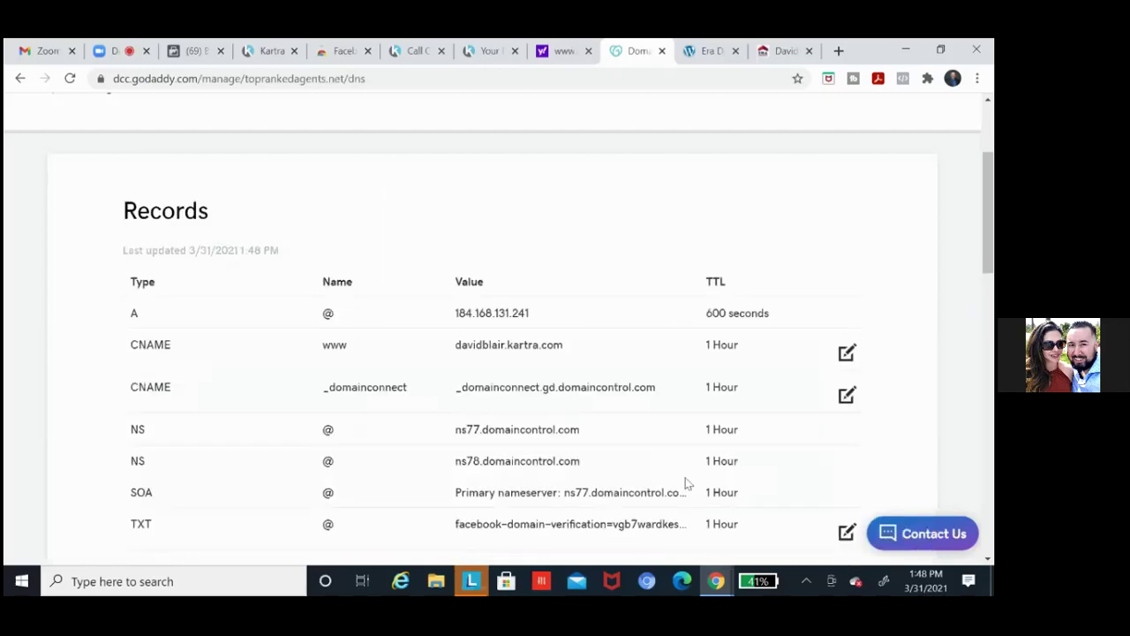
left_click(271, 51)
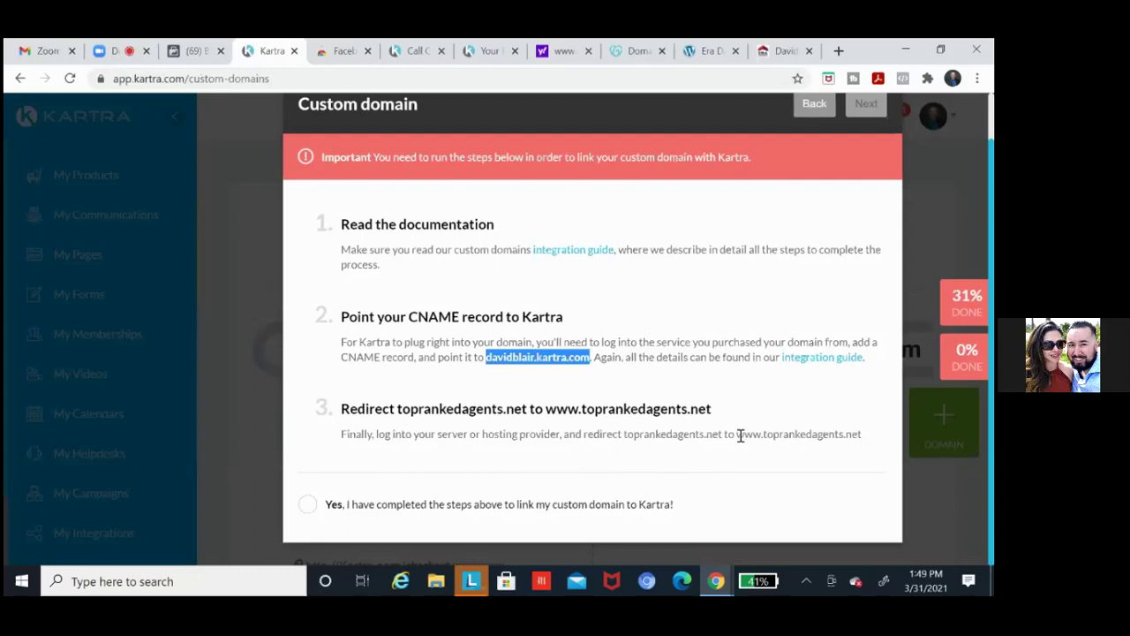
left_click_drag(738, 436, 868, 448)
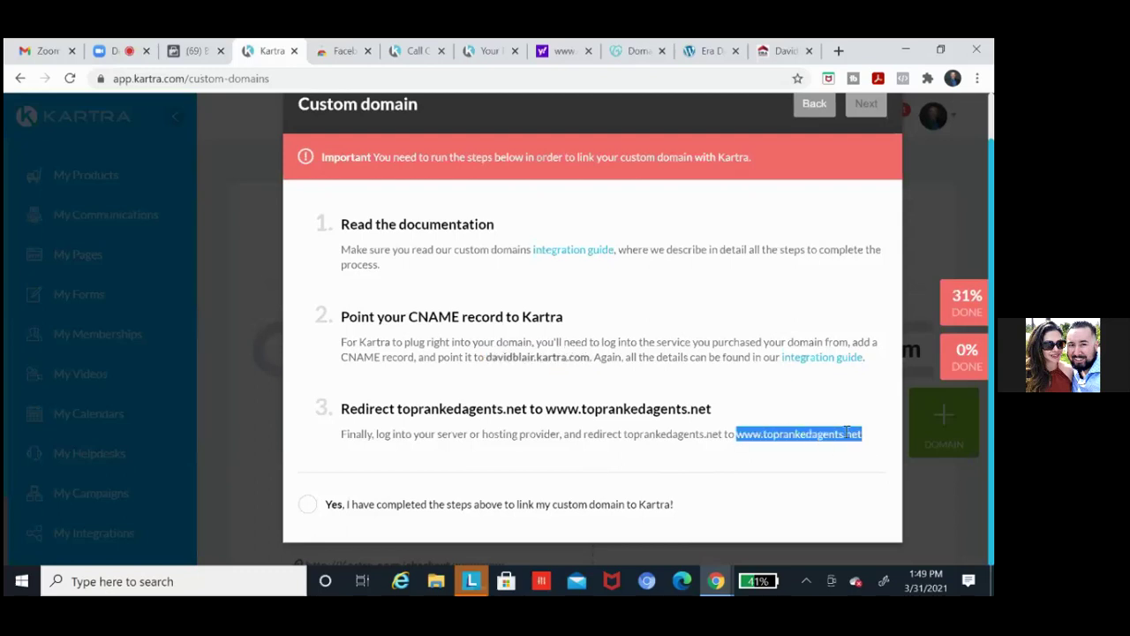
right_click(836, 433)
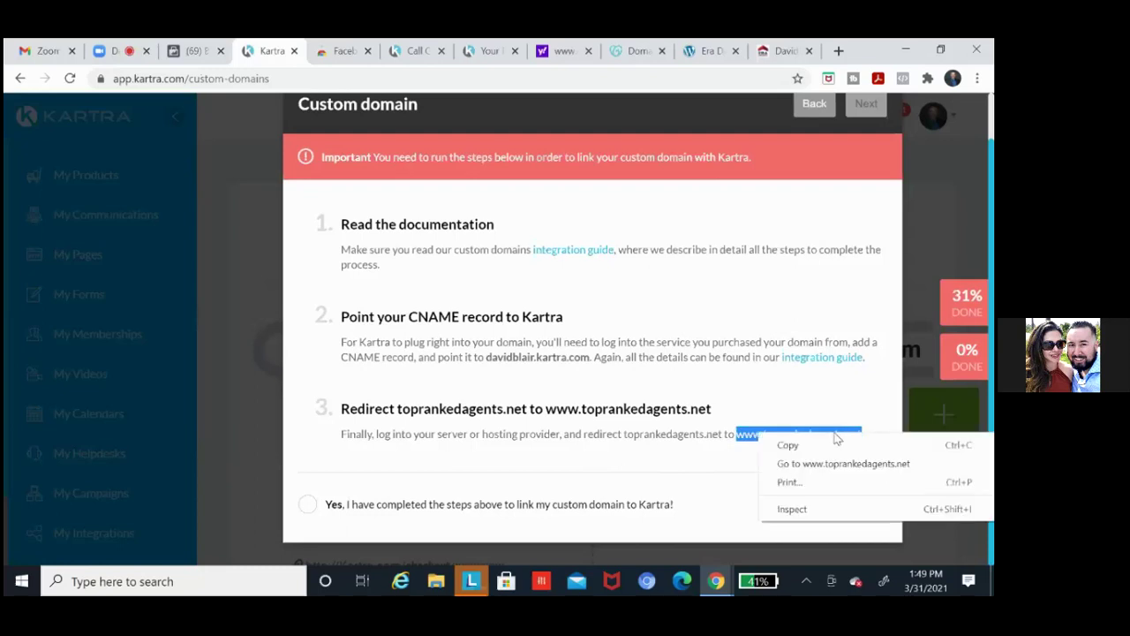
left_click(823, 447)
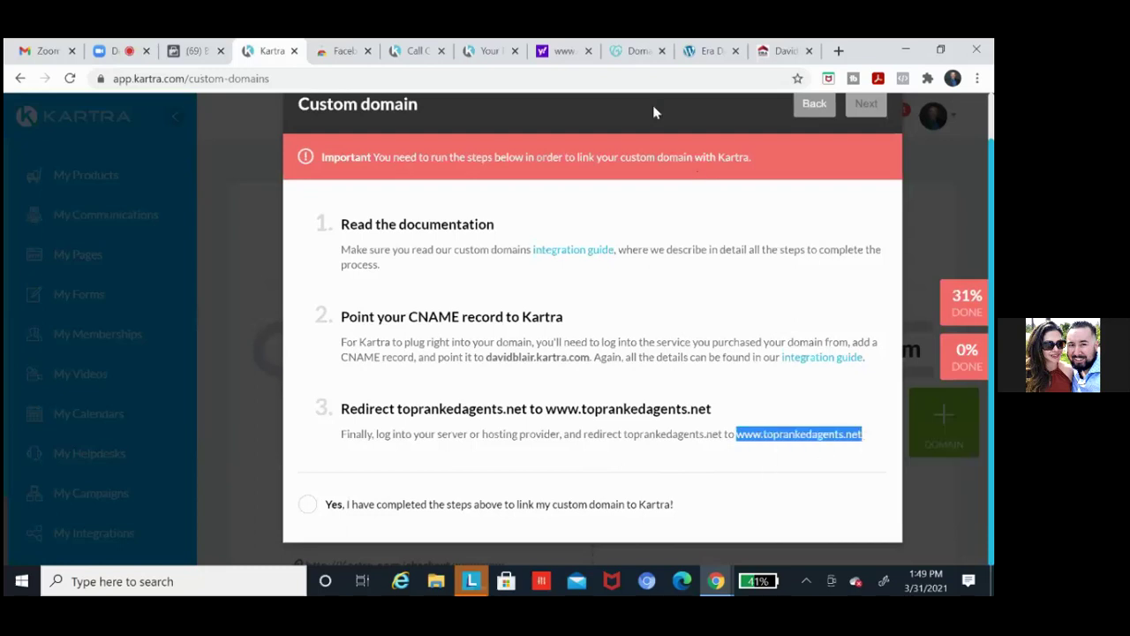
left_click(637, 51)
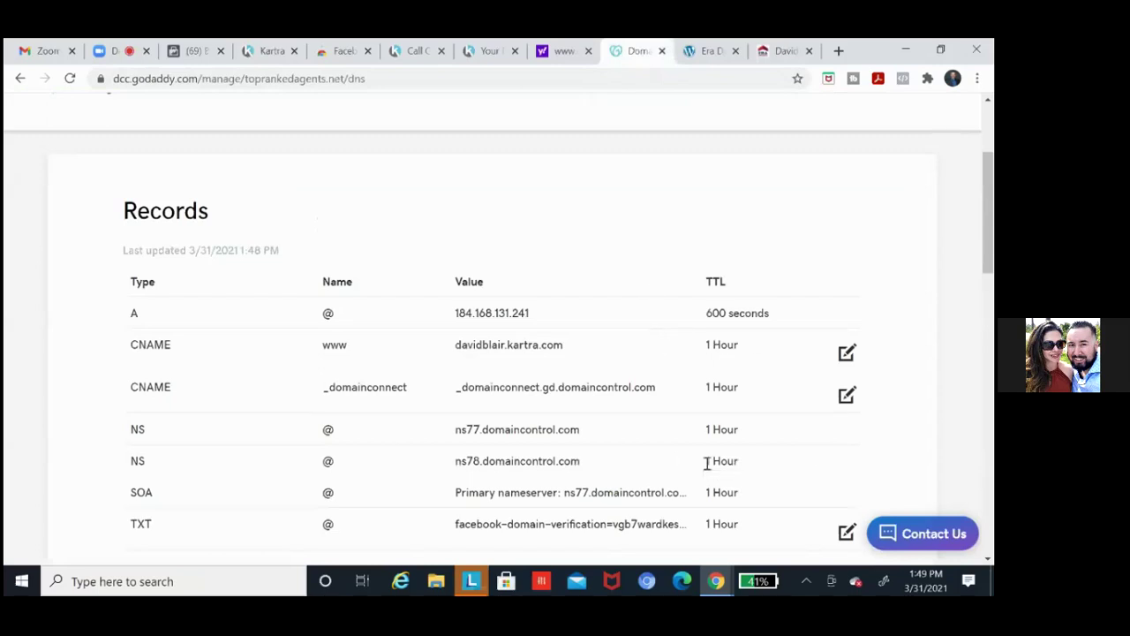
scroll(706, 464, "down", 1)
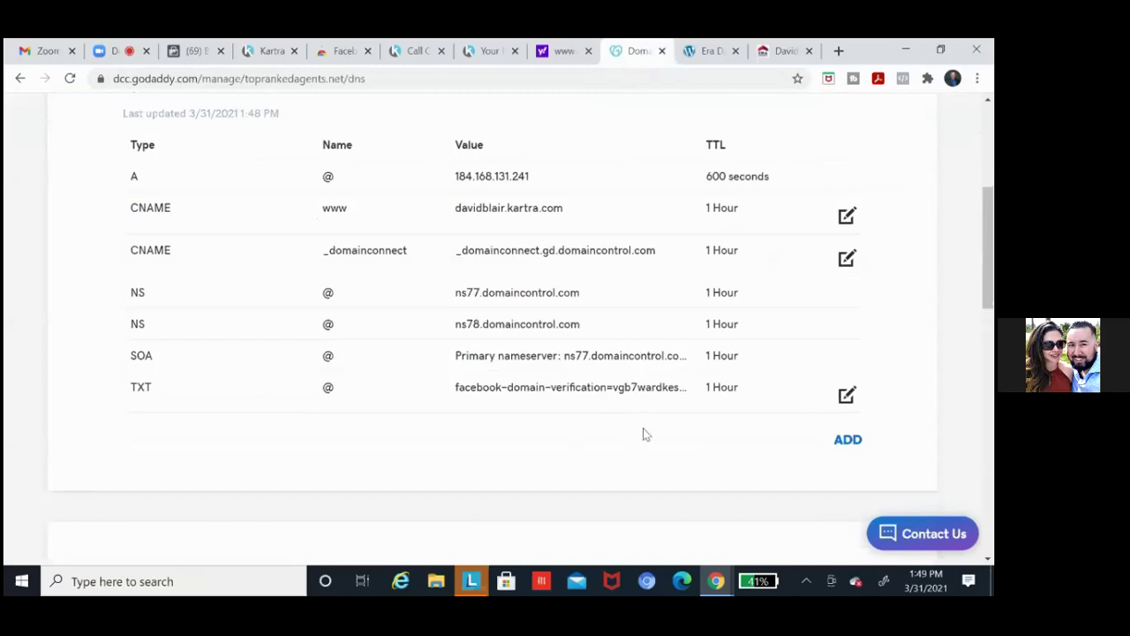
scroll(643, 434, "down", 5)
scroll(828, 446, "down", 2)
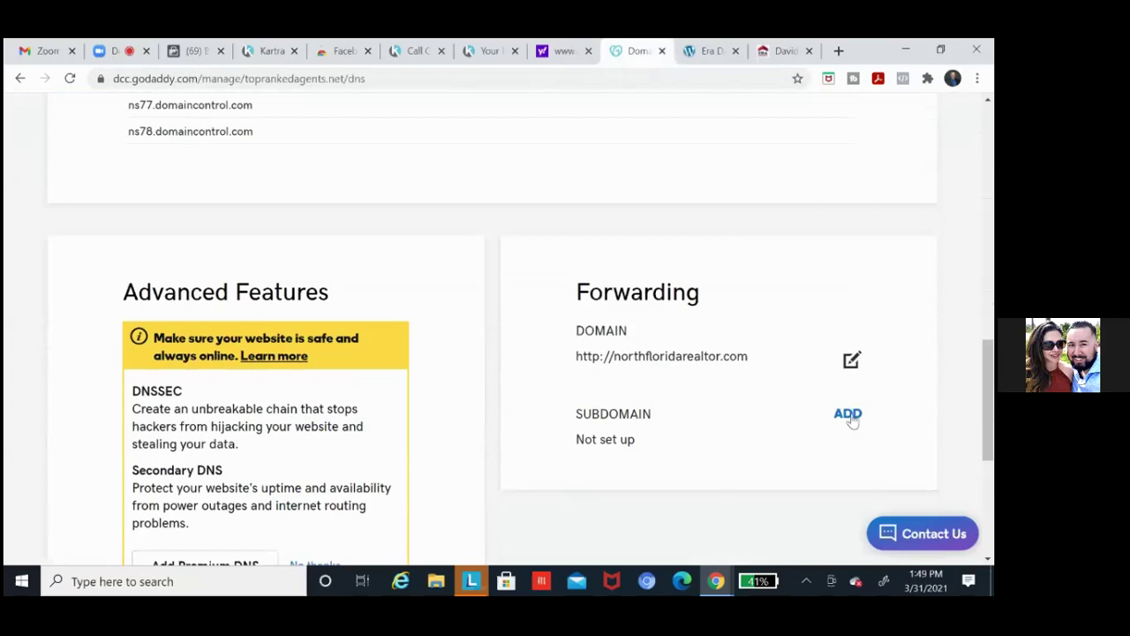
left_click(852, 361)
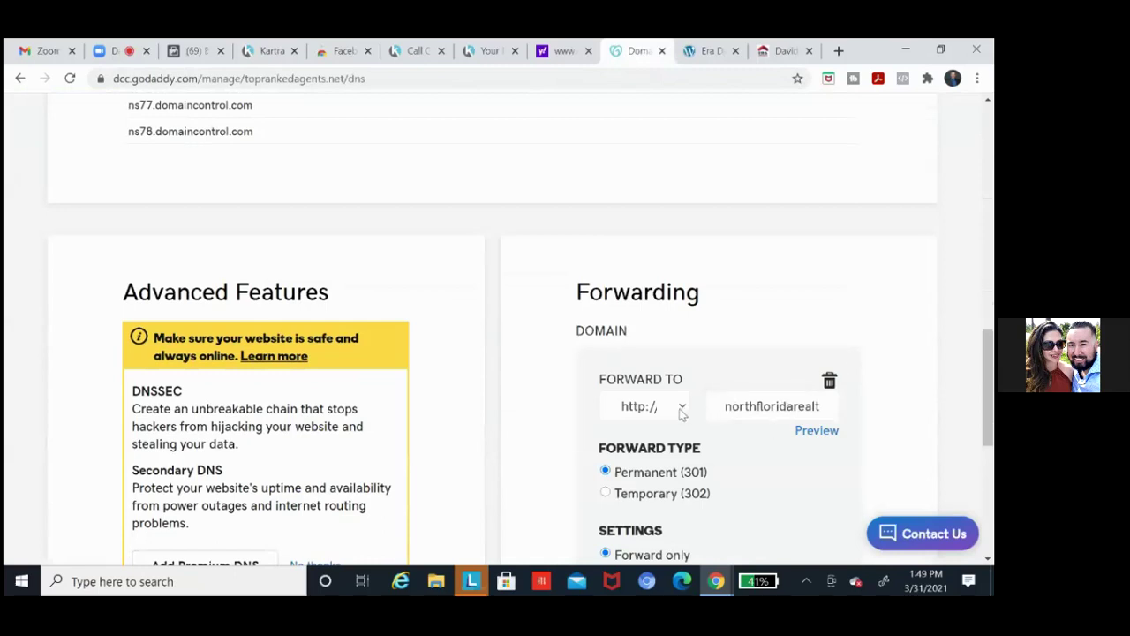
left_click(721, 406)
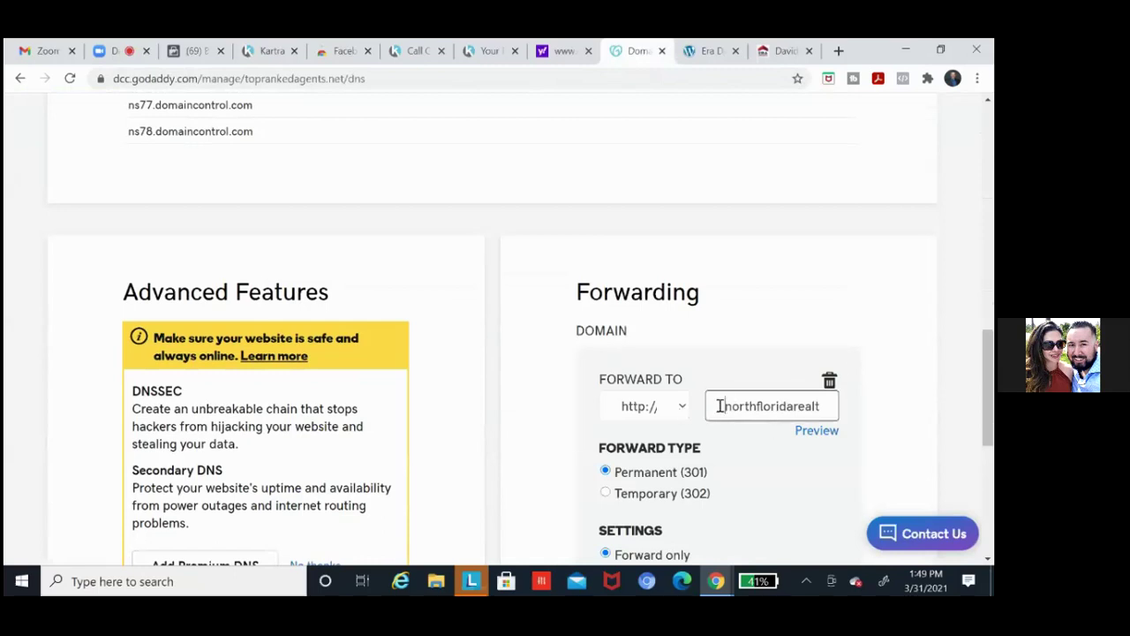
key("End")
key("Delete")
key("Delete")
key("Delete")
key("Delete")
key("Delete")
key("Delete")
key("Delete")
key("Delete")
key("Delete")
key("Delete")
key("Delete")
key("Delete")
key("Delete")
key("Delete")
key("Delete")
key("Delete")
key("Delete")
key("Delete")
key("Delete")
key("Delete")
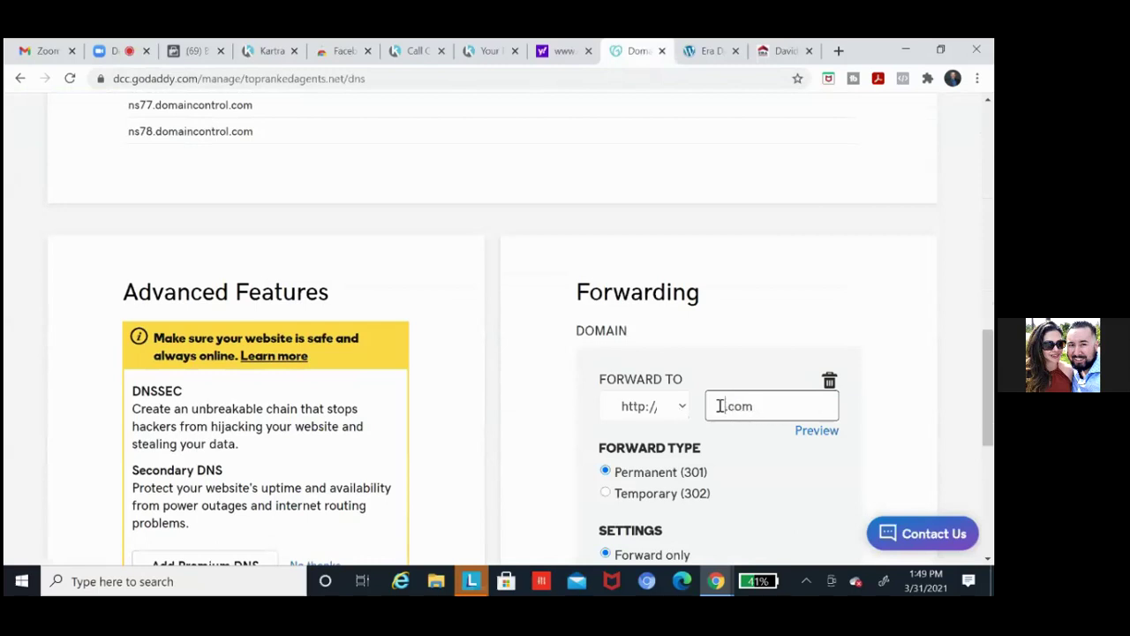
right_click(721, 406)
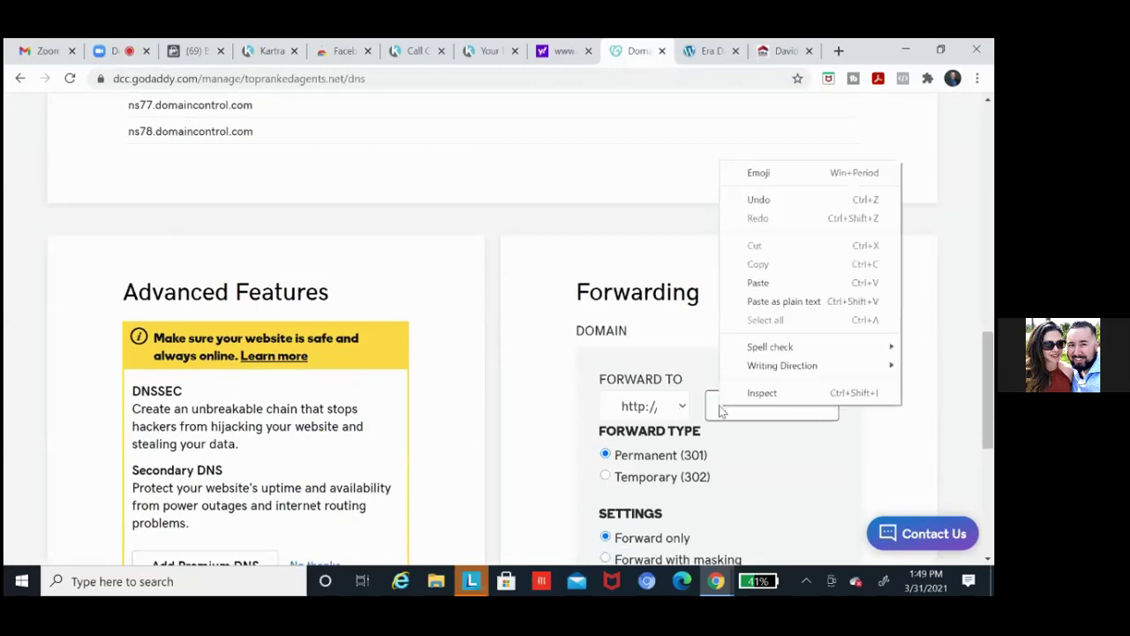
left_click(770, 284)
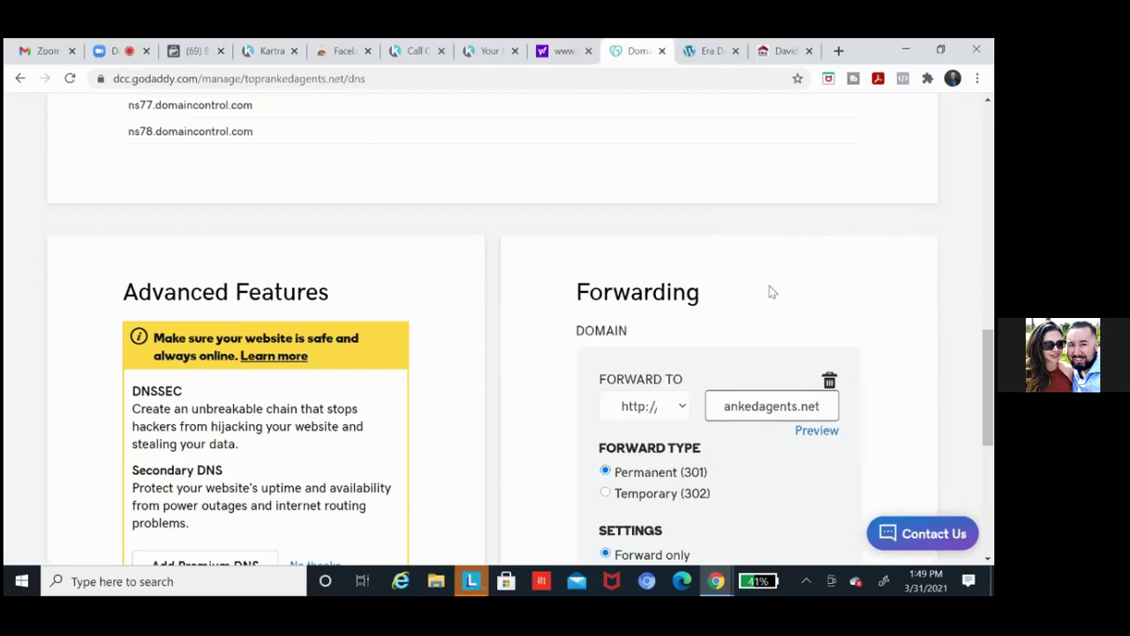
left_click(817, 431)
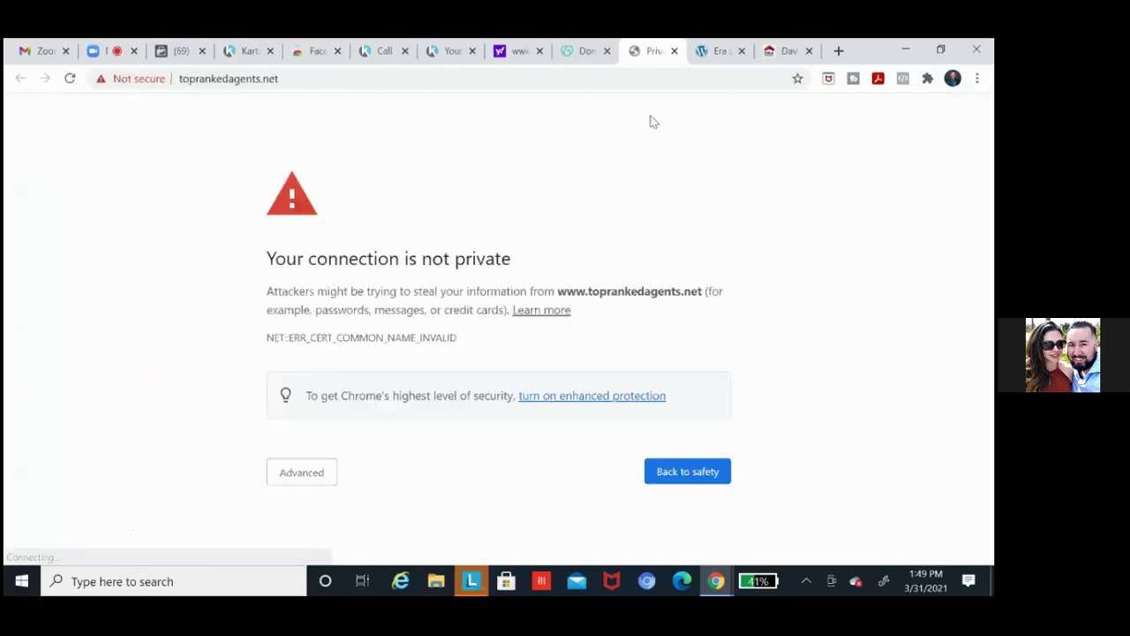
left_click(584, 50)
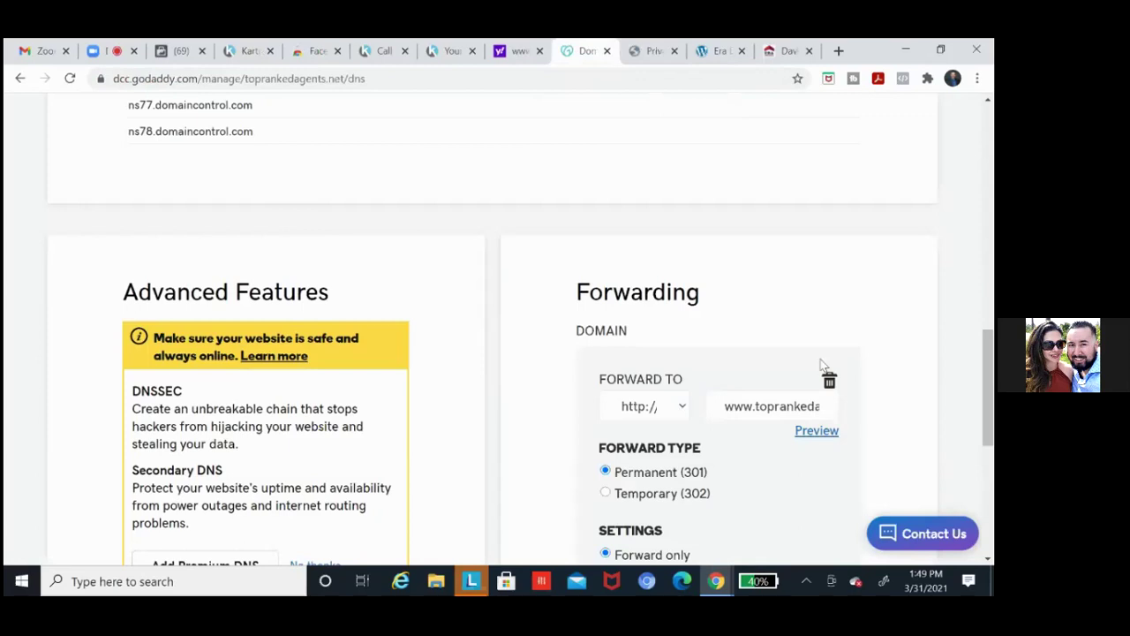
- Switch the forward to https and save it as a permanent 301, forward-only redirect
left_click(686, 406)
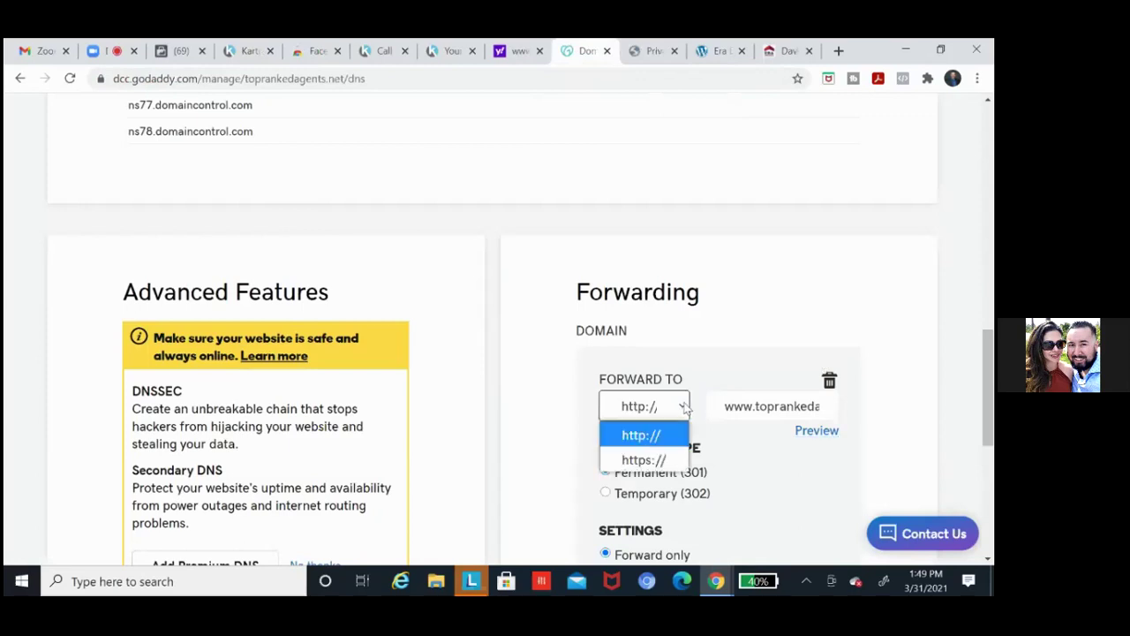
left_click(644, 460)
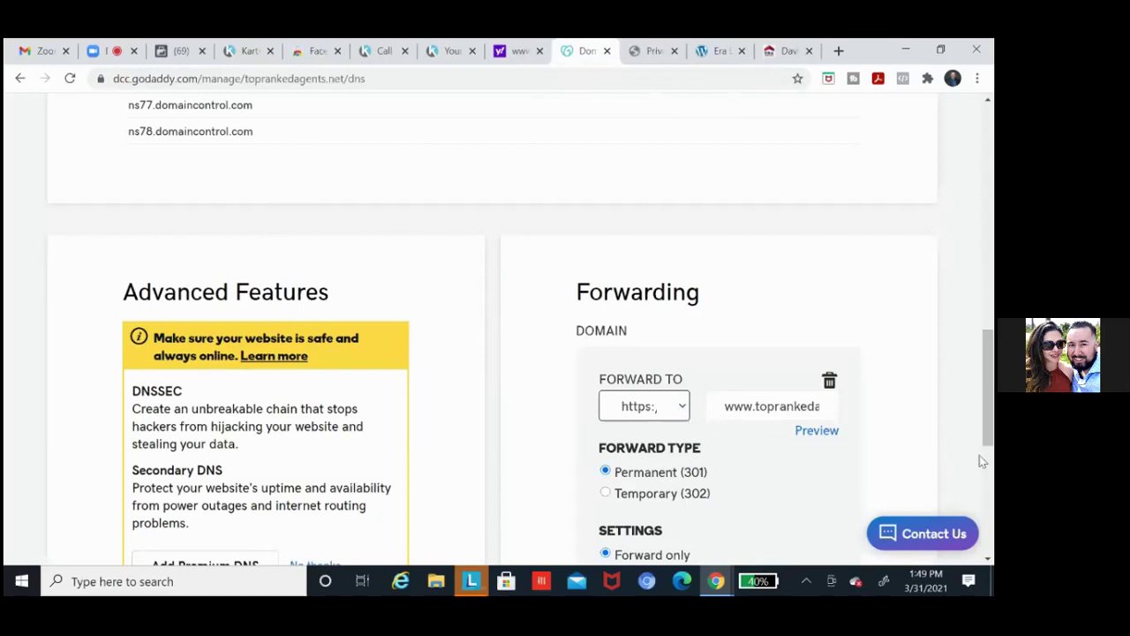
scroll(918, 439, "down", 3)
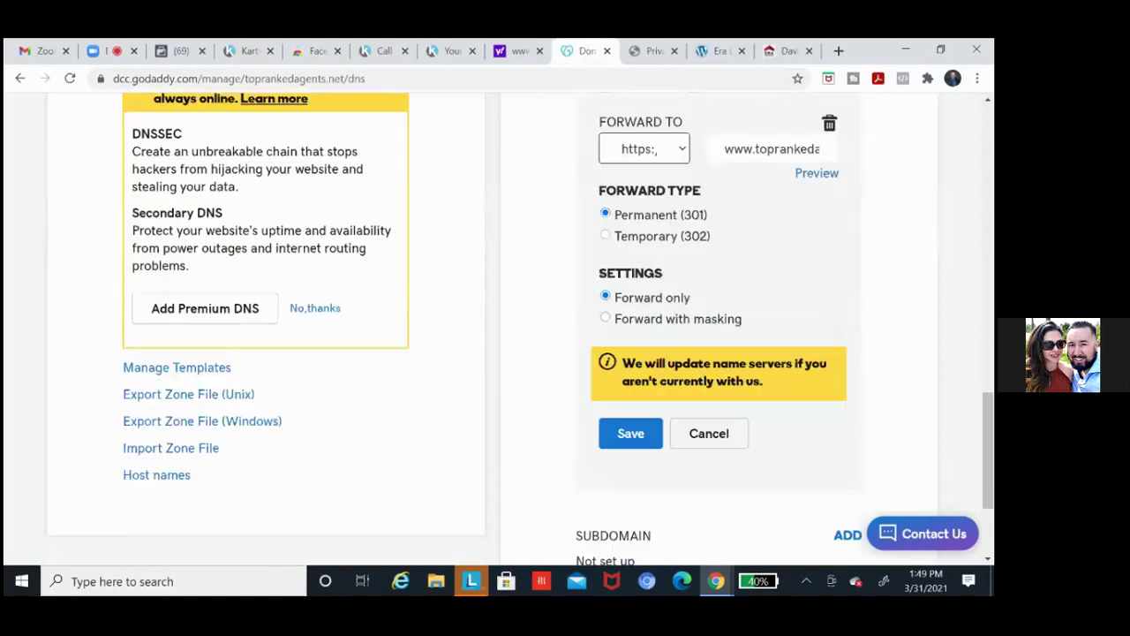
left_click(631, 429)
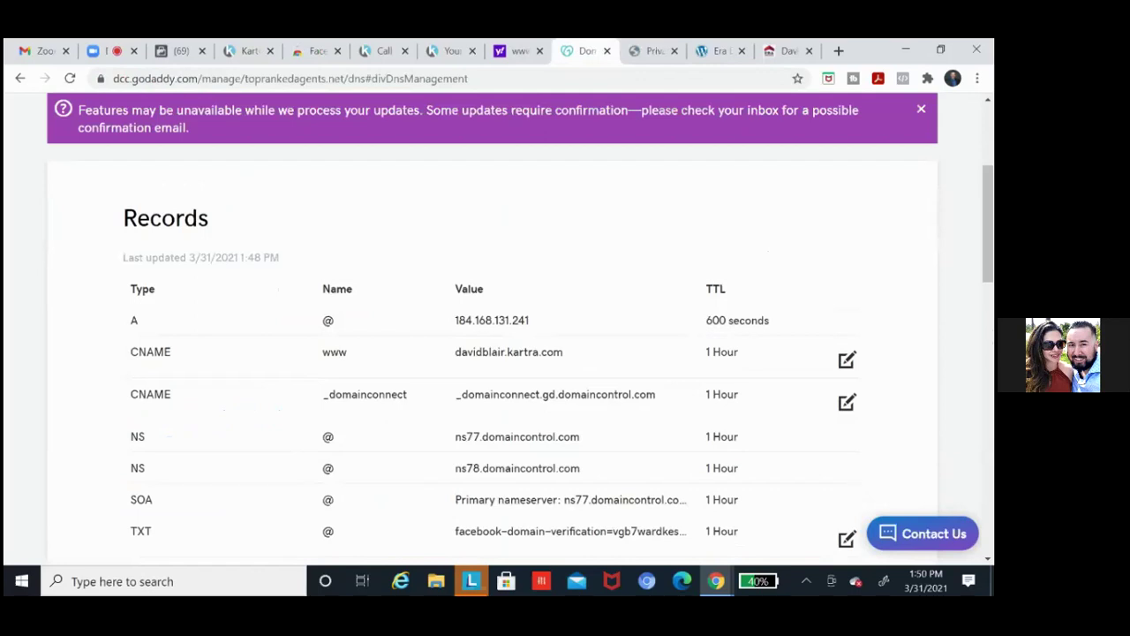
left_click(241, 57)
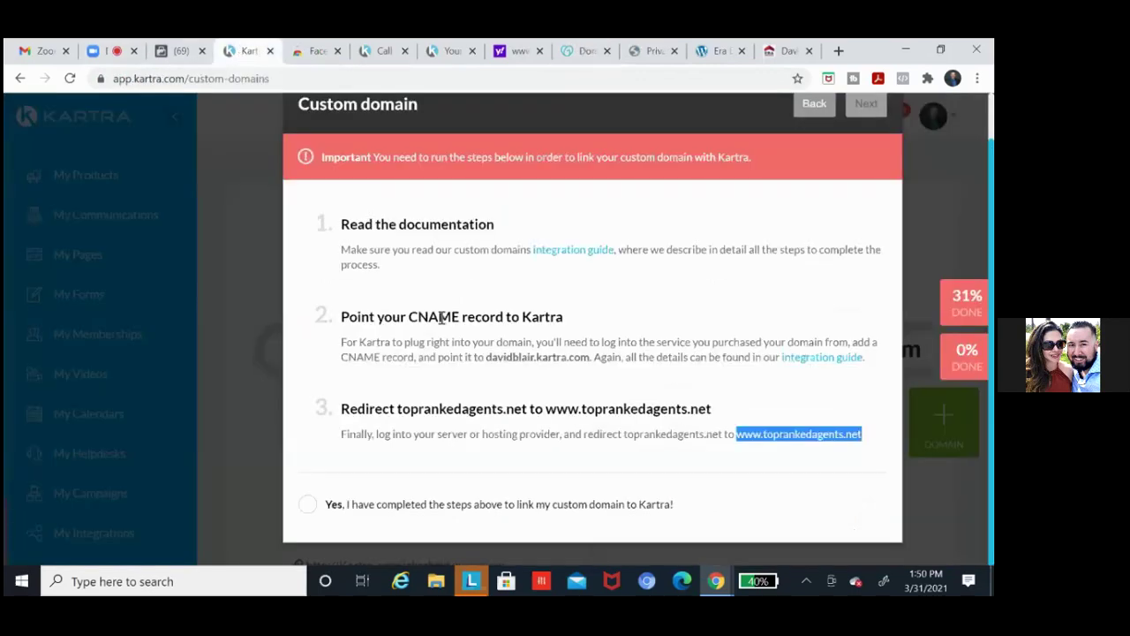
- Tick 'Yes, I have completed the steps above' to confirm the CNAME and forwarding setup
left_click(307, 504)
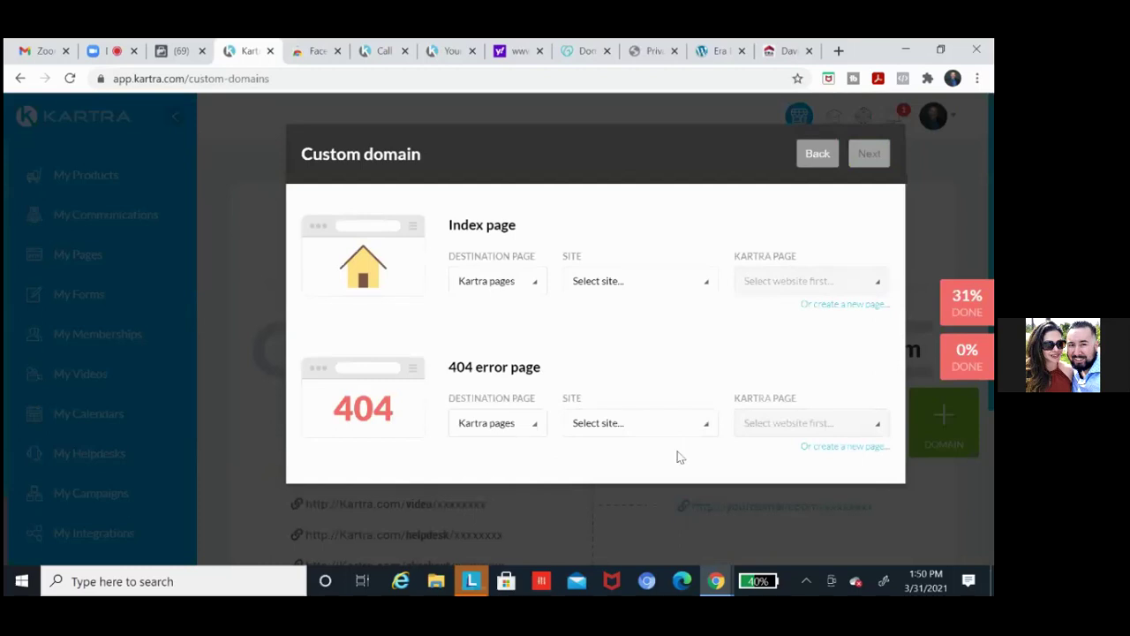
- Set index and 404 pages to 'Seller G Seller Guide Opt-In' with 'No site in particular', then submit
left_click(704, 284)
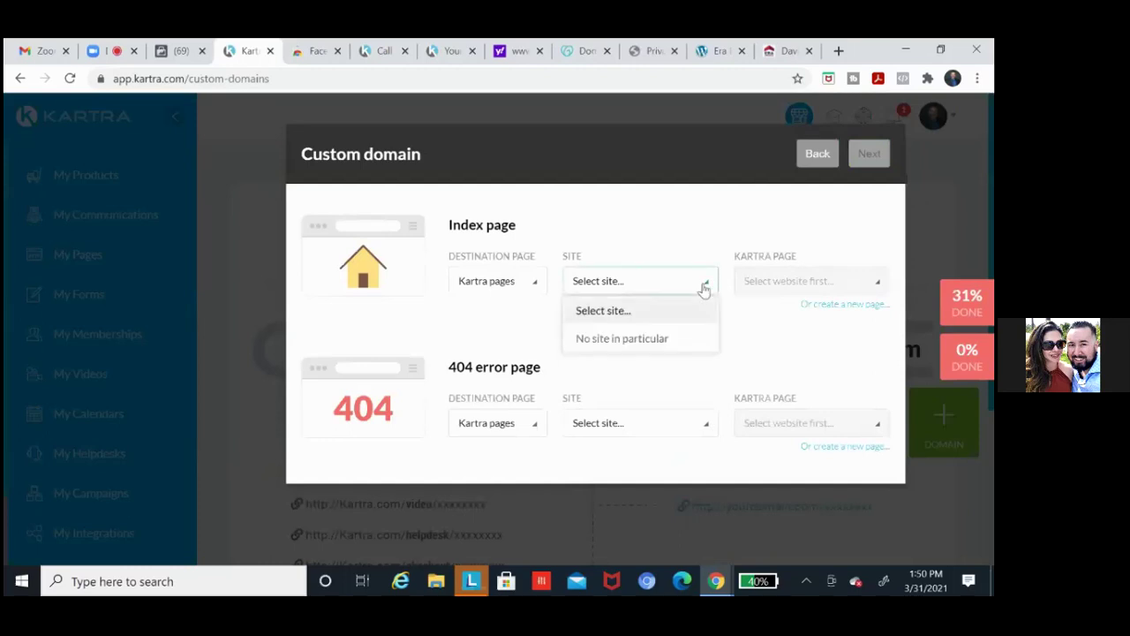
left_click(649, 342)
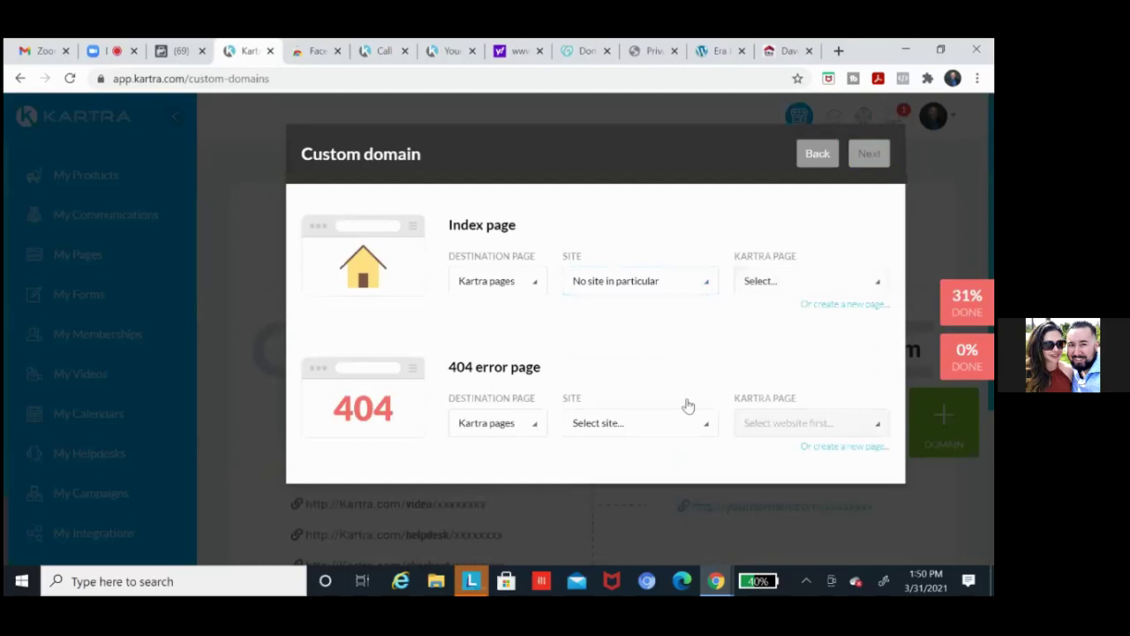
left_click(701, 427)
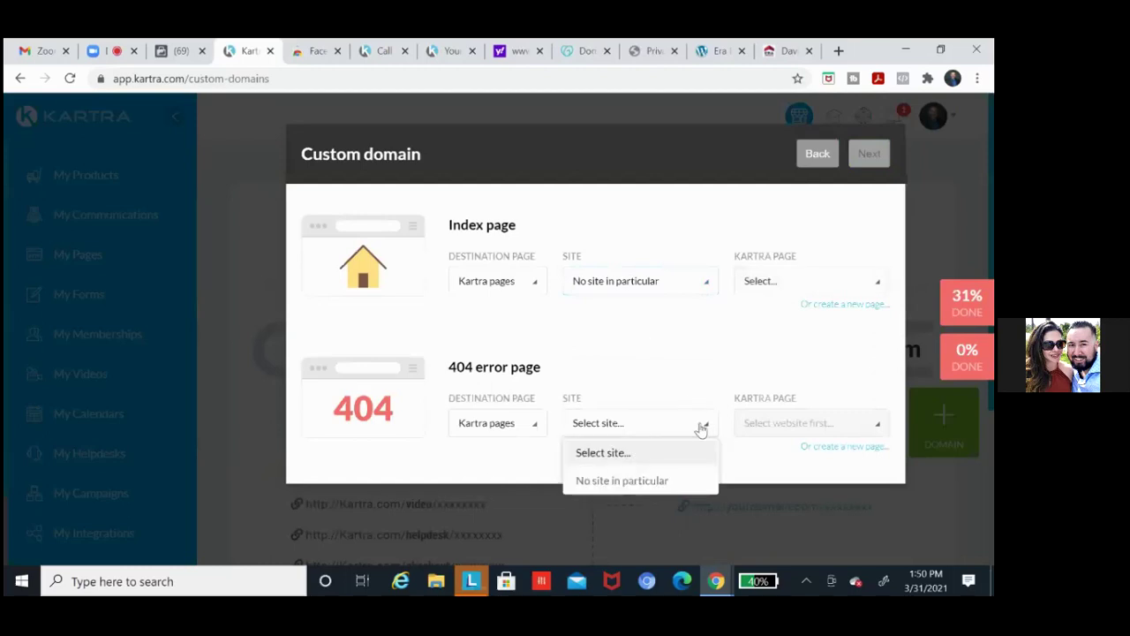
left_click(658, 480)
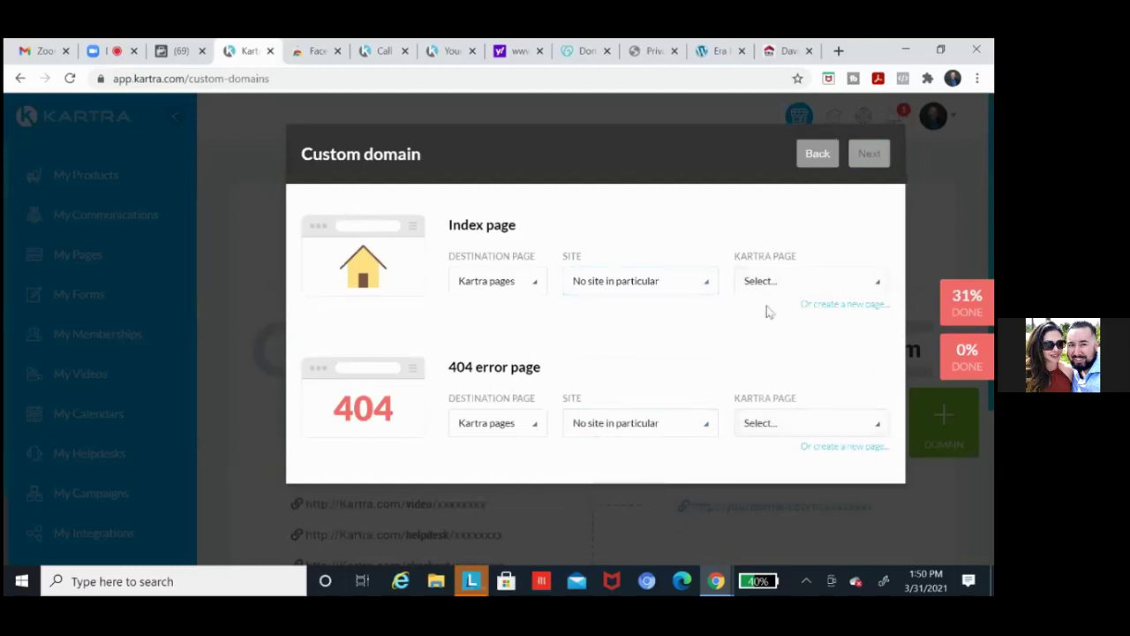
left_click(879, 287)
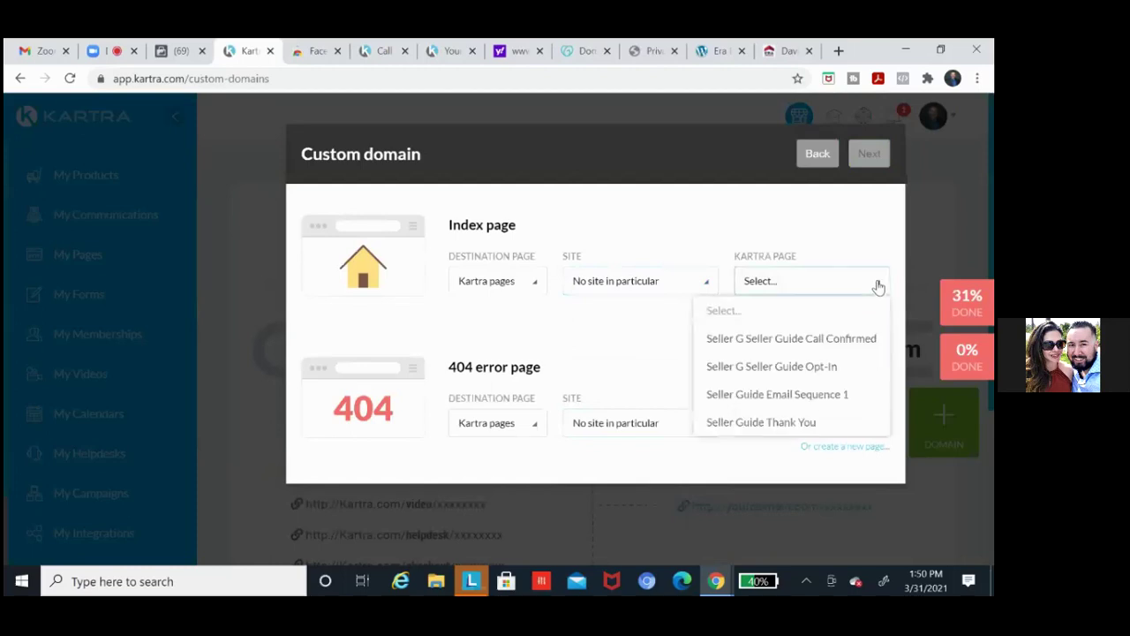
left_click(835, 366)
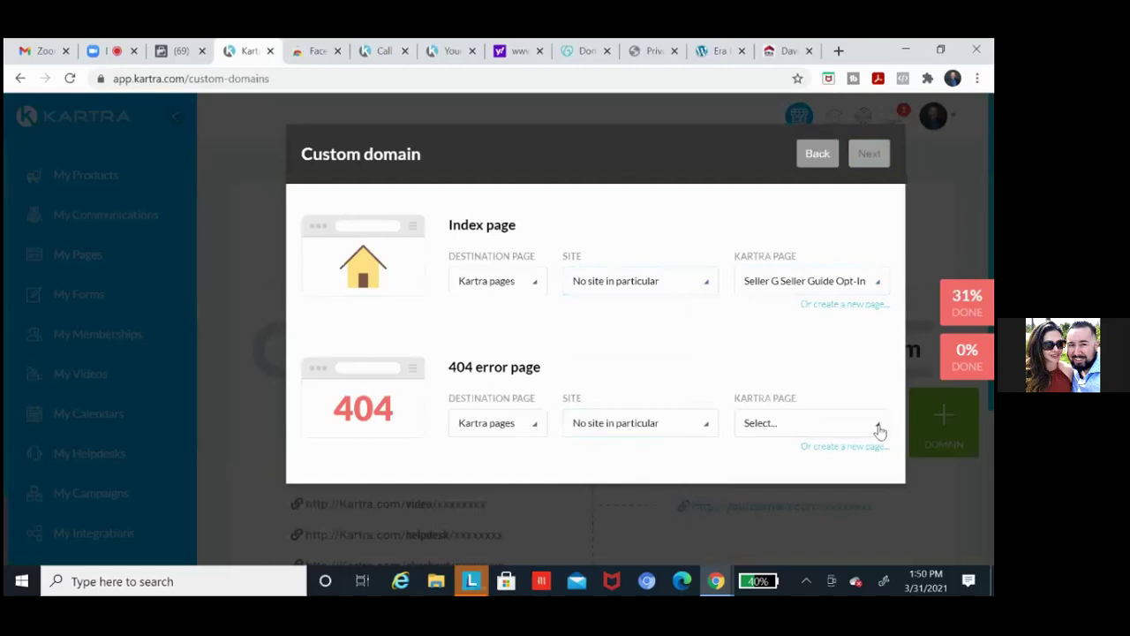
left_click(878, 429)
left_click(835, 514)
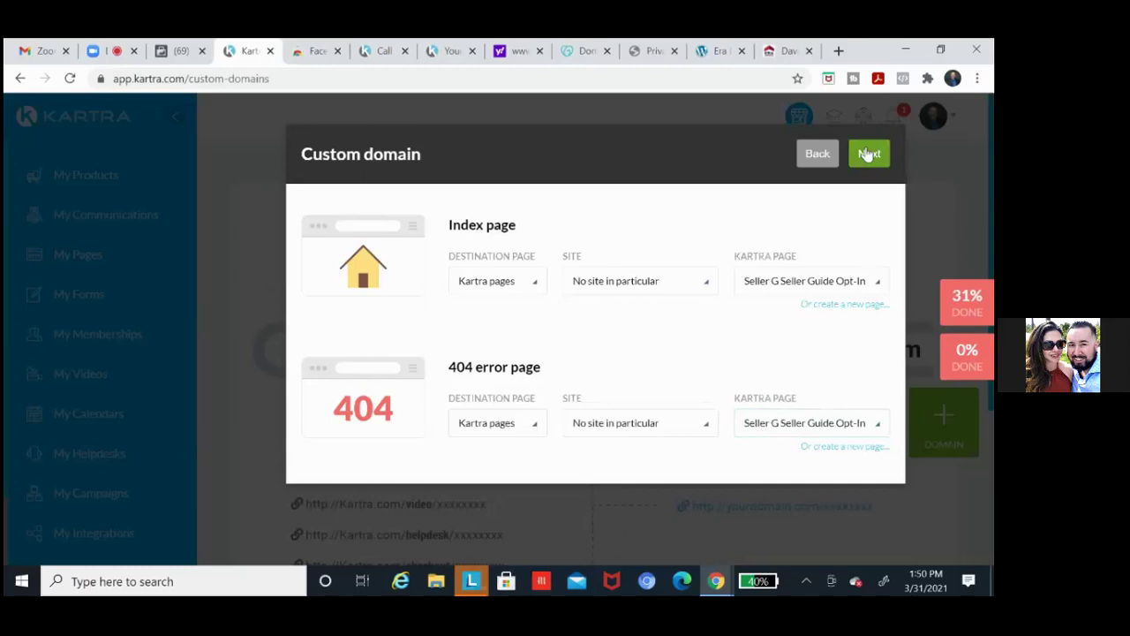
left_click(868, 155)
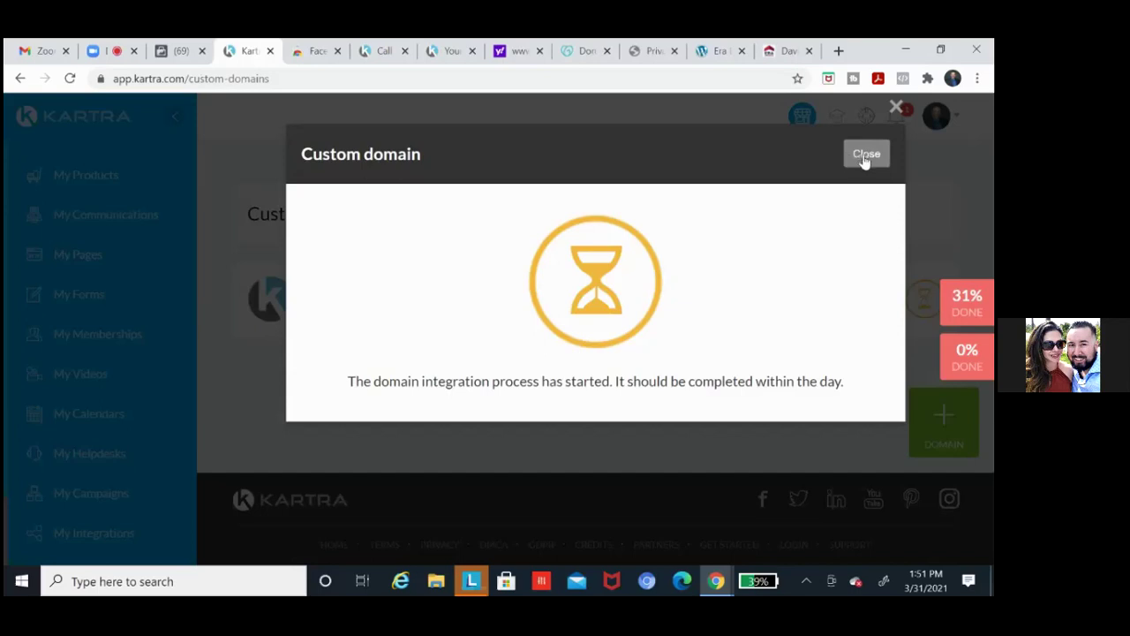
- Dismiss the domain integration notice and go to the Integrations overview
left_click(865, 156)
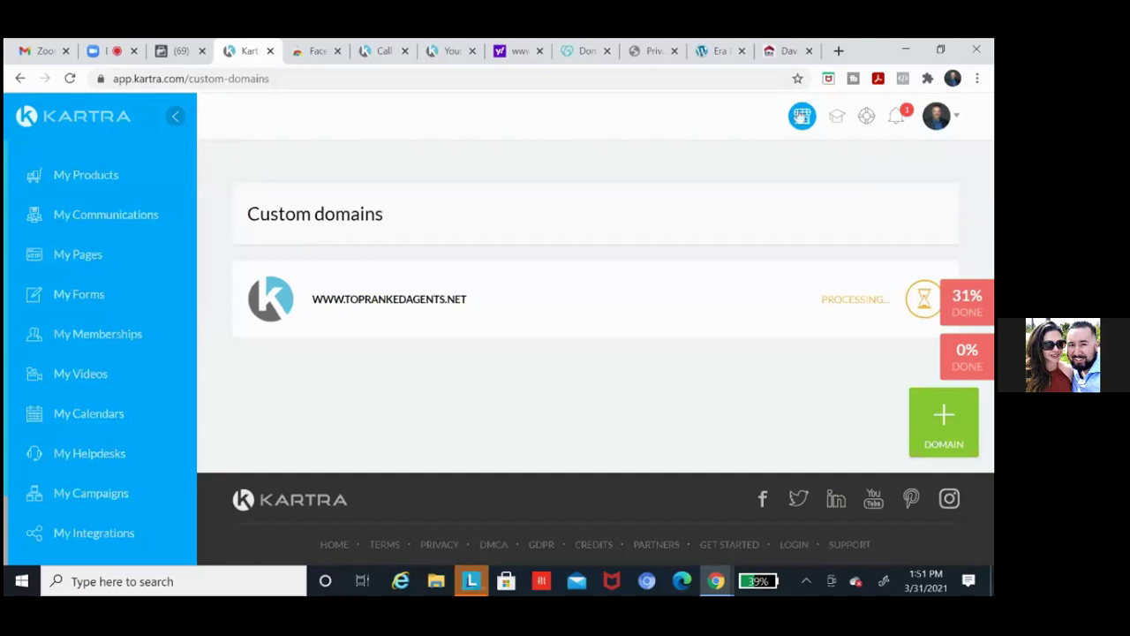
mouse_move(297, 272)
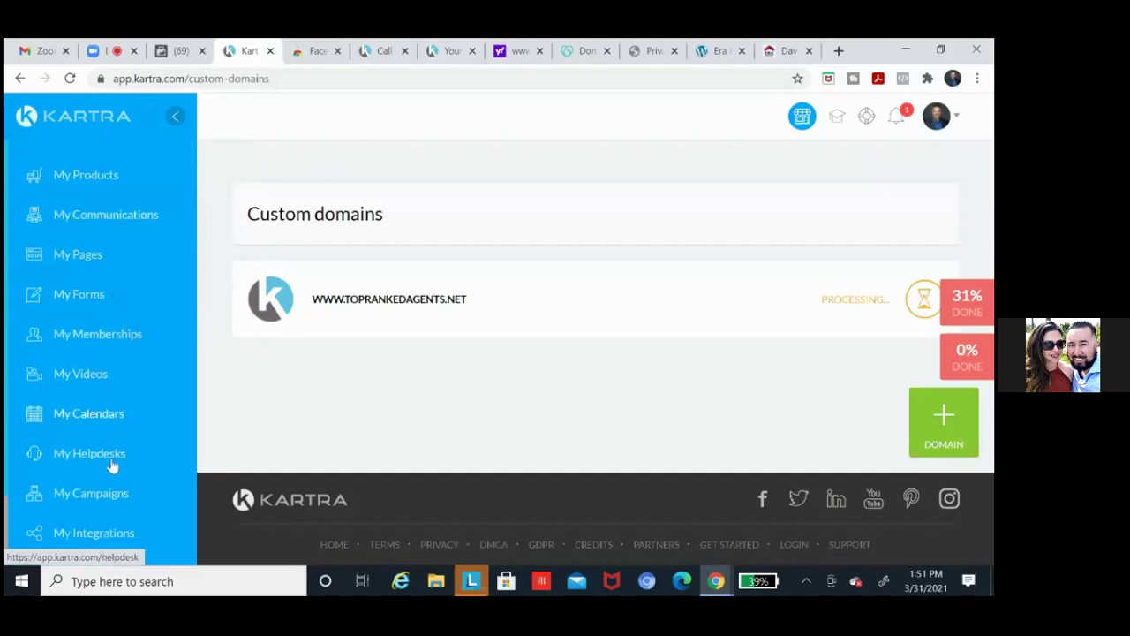
left_click(99, 534)
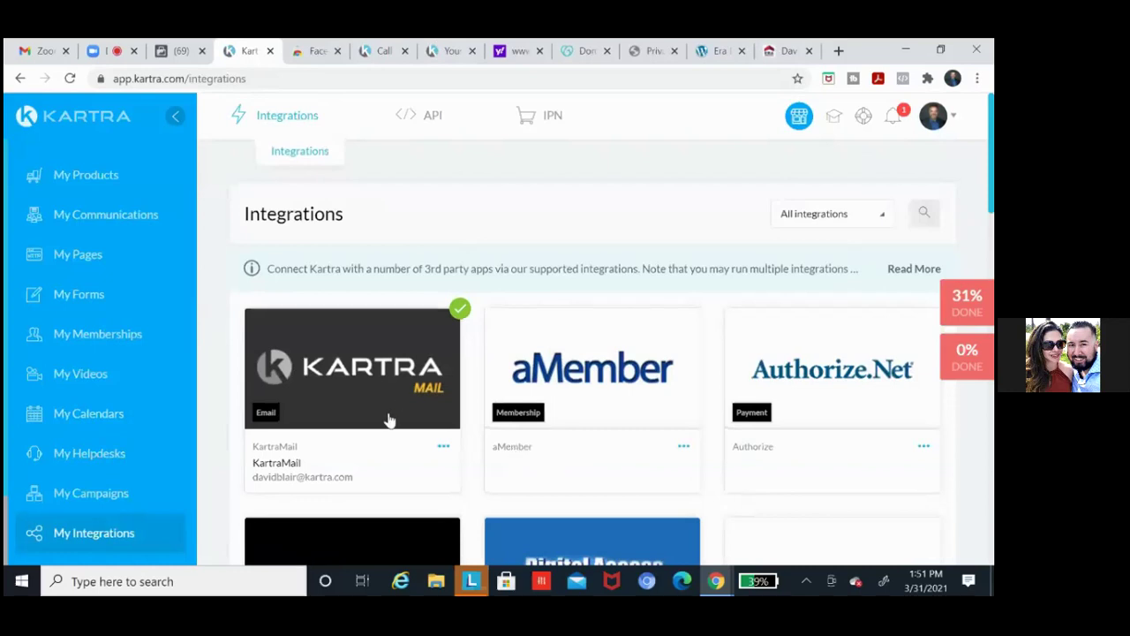
- Review the KartraMail gateway's edit settings, then return to the GoDaddy DNS records
left_click(444, 448)
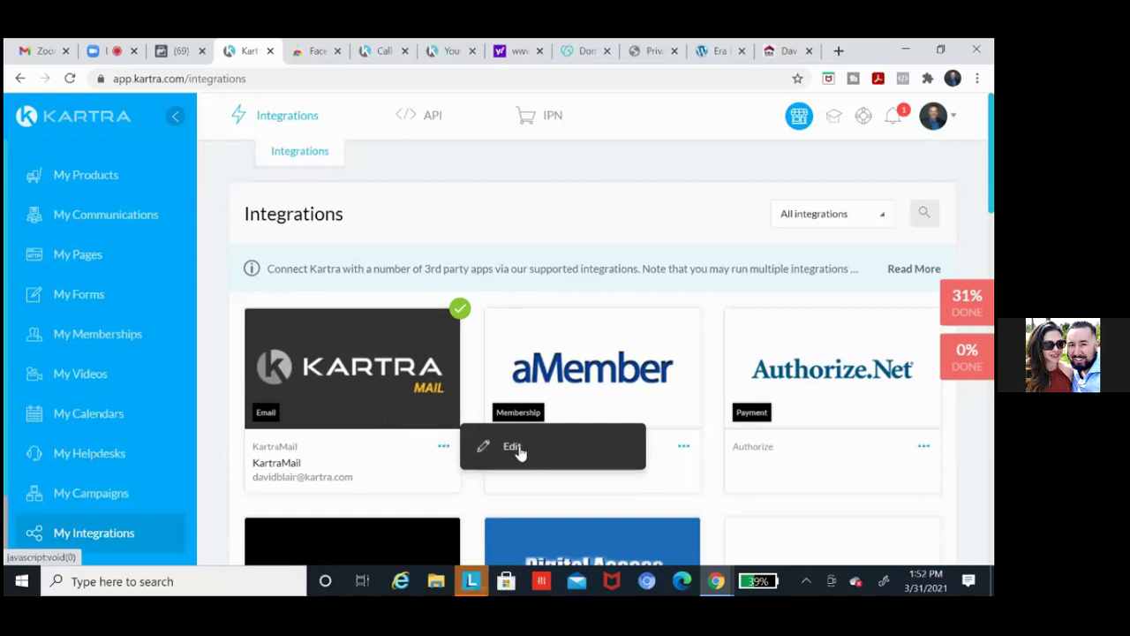
left_click(512, 447)
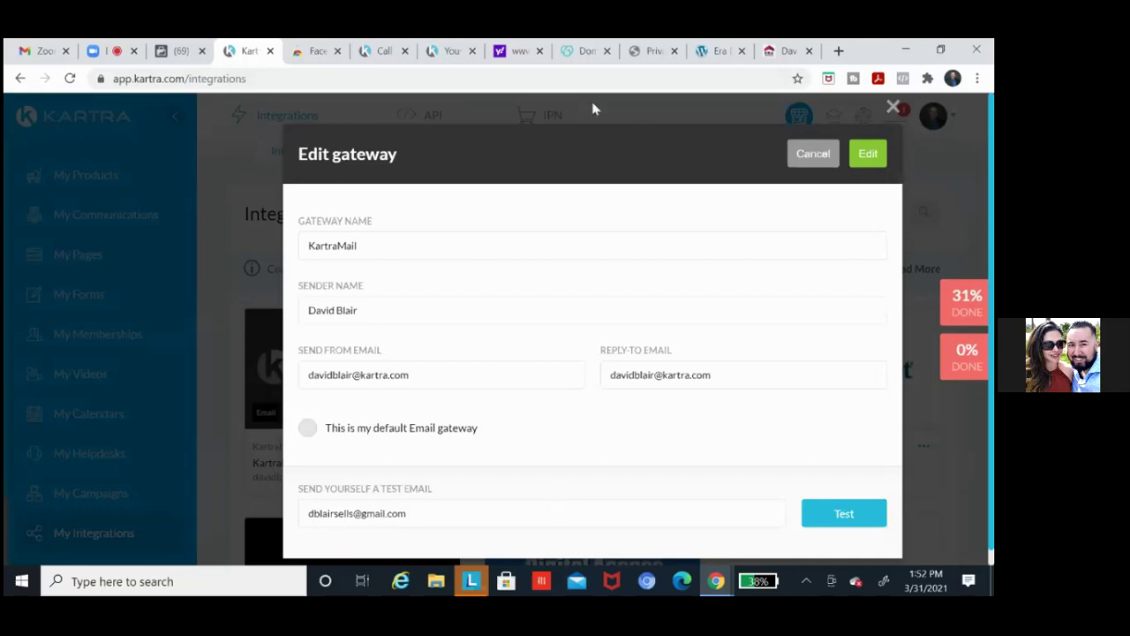
left_click(582, 53)
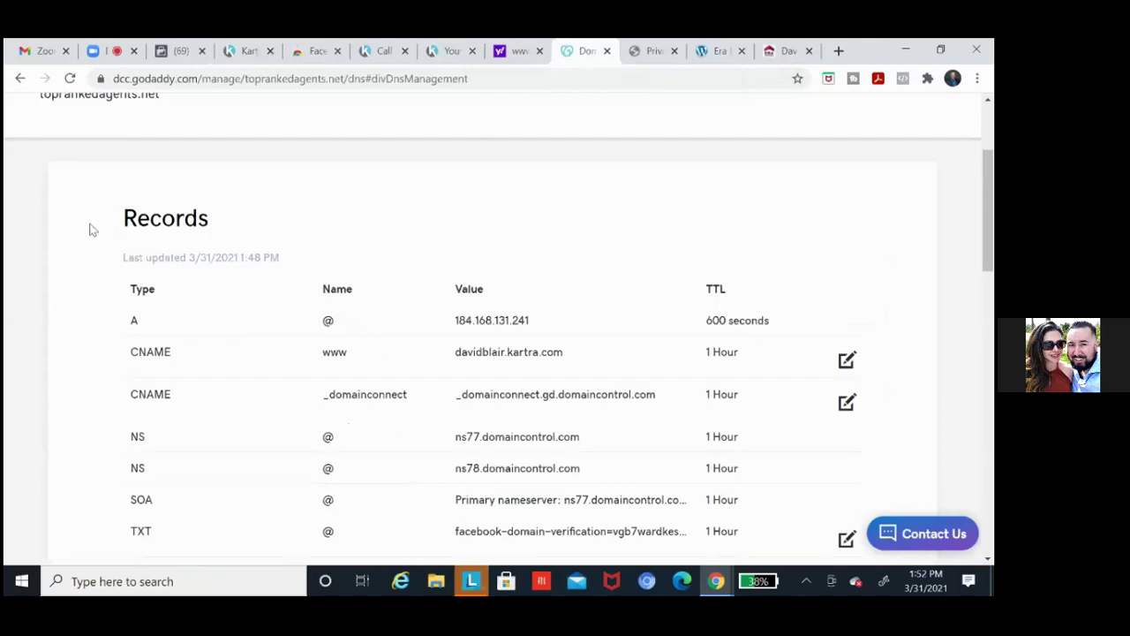
- Go from the DNS records to the Manage My Products overview via the Domain Manager menu
scroll(93, 231, "up", 2)
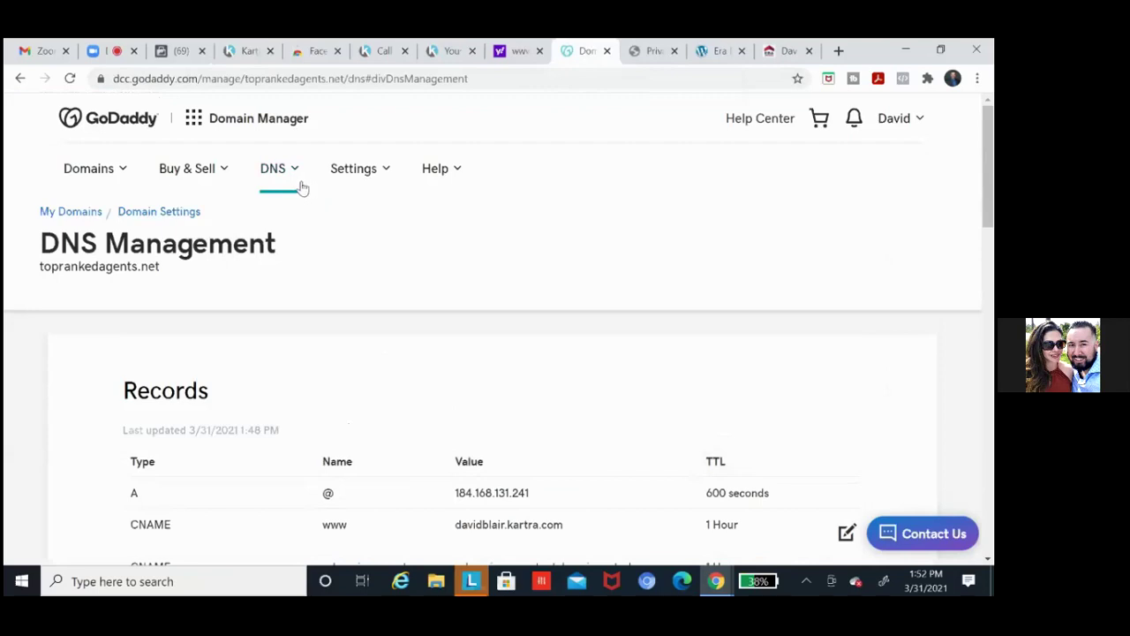
left_click(256, 129)
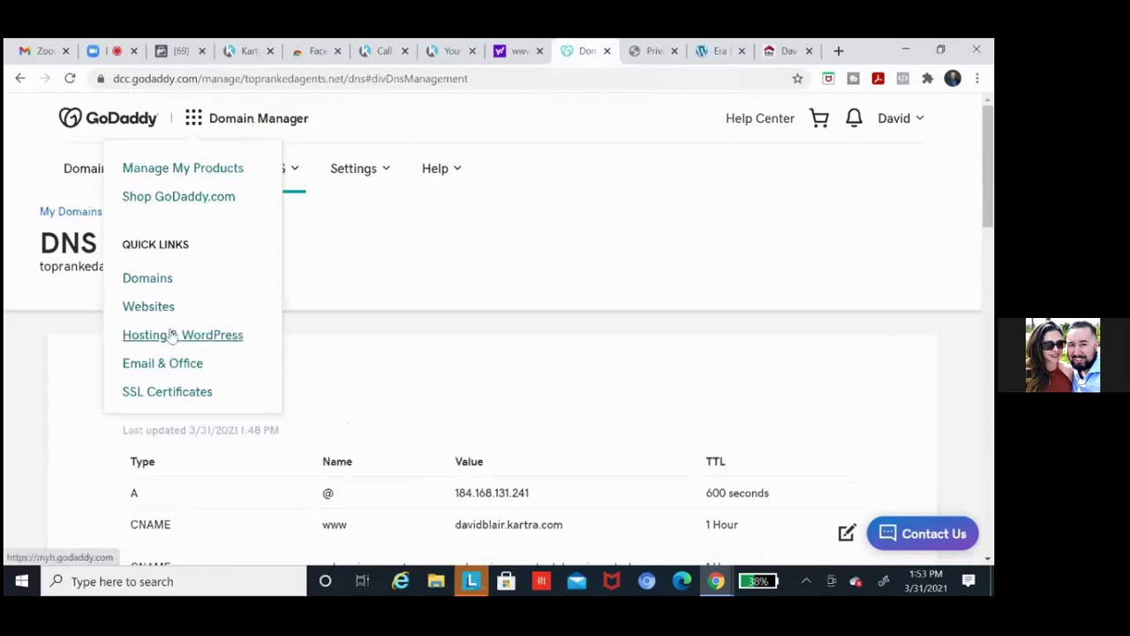
left_click(174, 171)
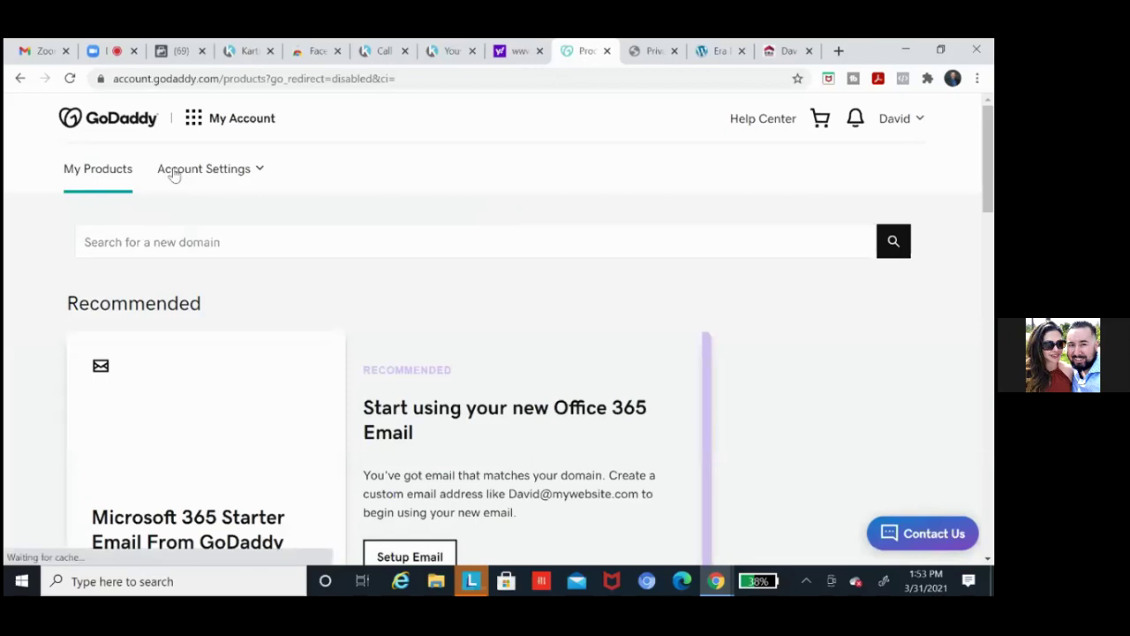
- Expand Additional Products to show the Email Forwarding, InstantPage, TotalDNS and Website Security offers
scroll(174, 175, "down", 1)
scroll(528, 312, "down", 1)
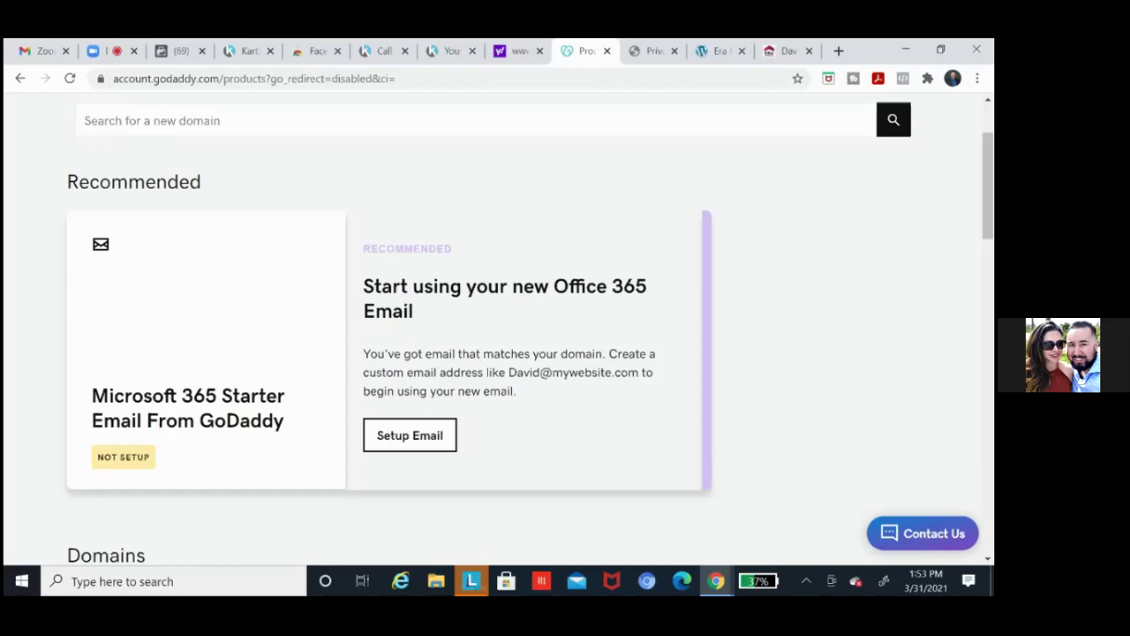
scroll(530, 327, "down", 4)
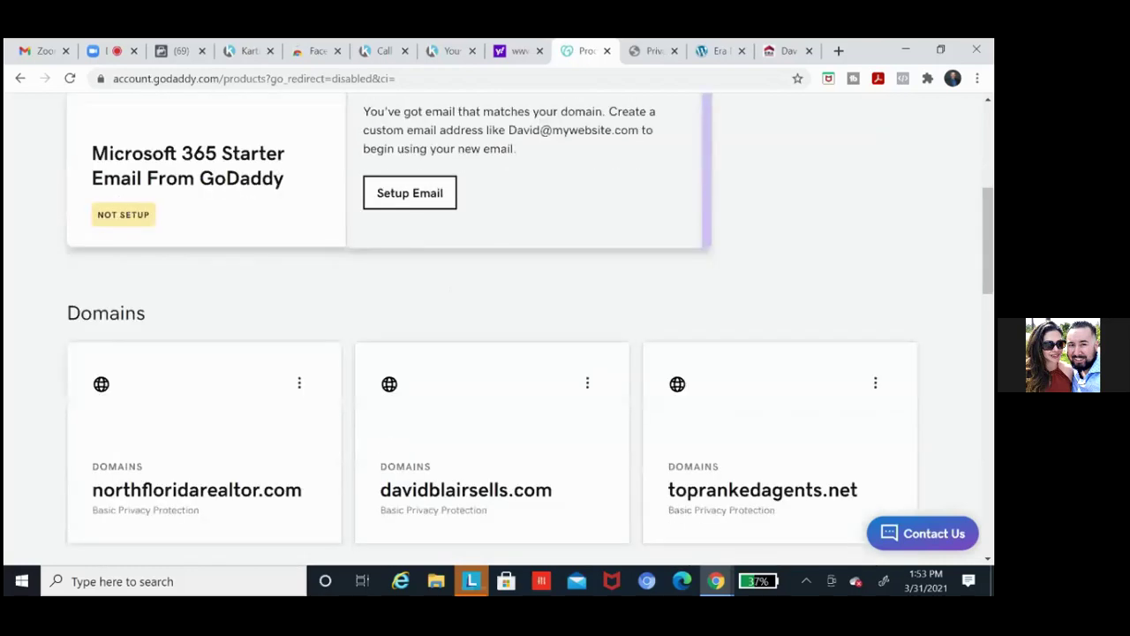
scroll(530, 336, "down", 5)
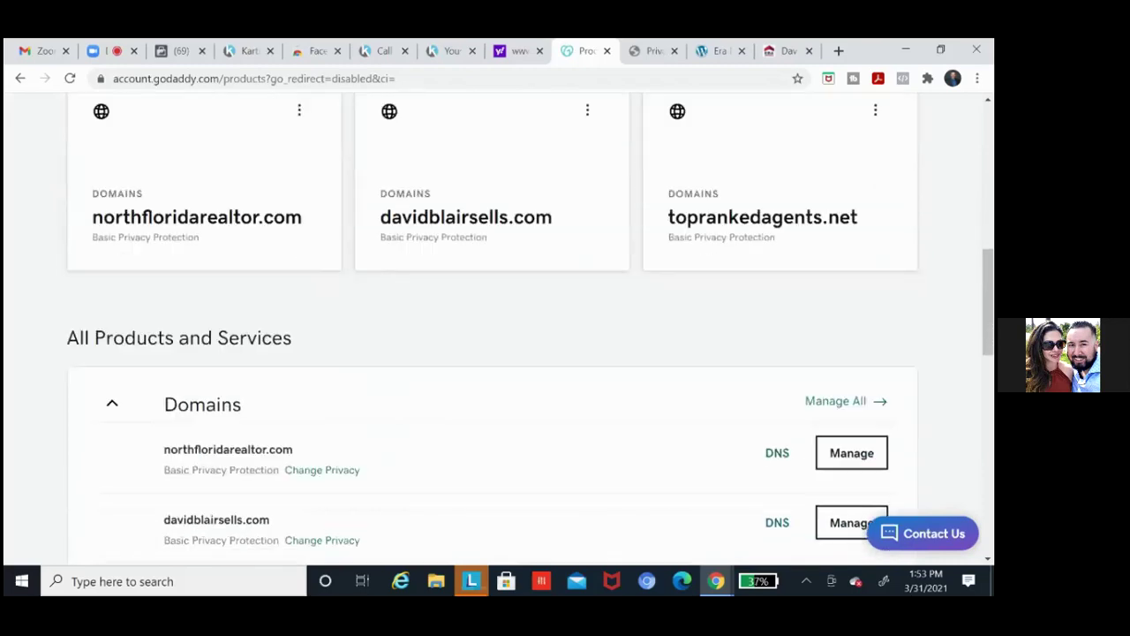
scroll(530, 336, "down", 4)
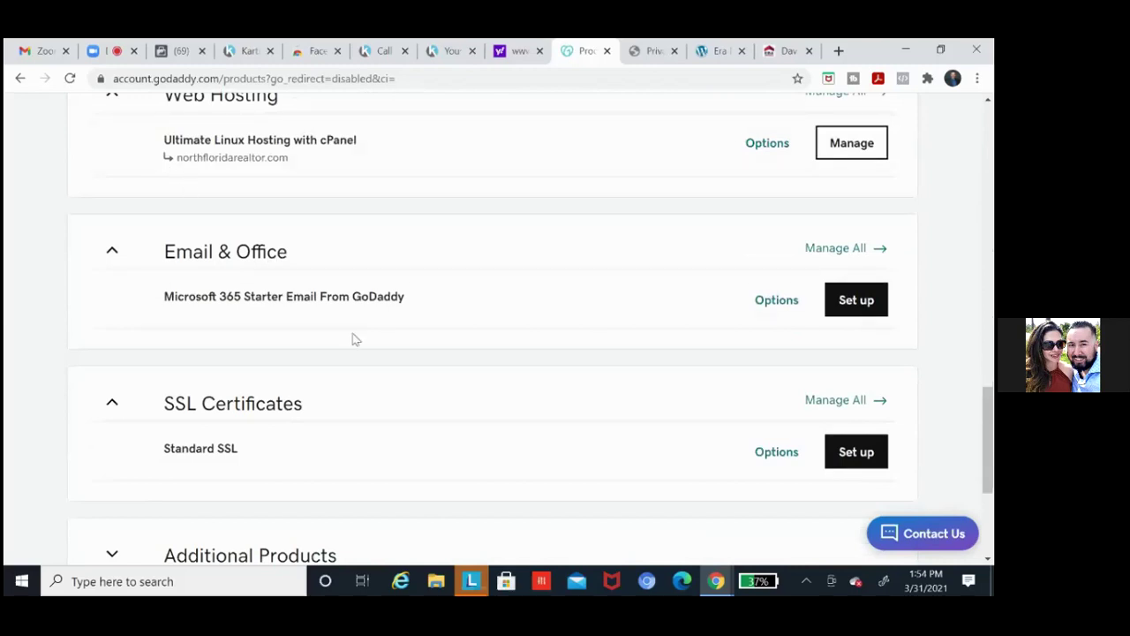
scroll(549, 473, "down", 3)
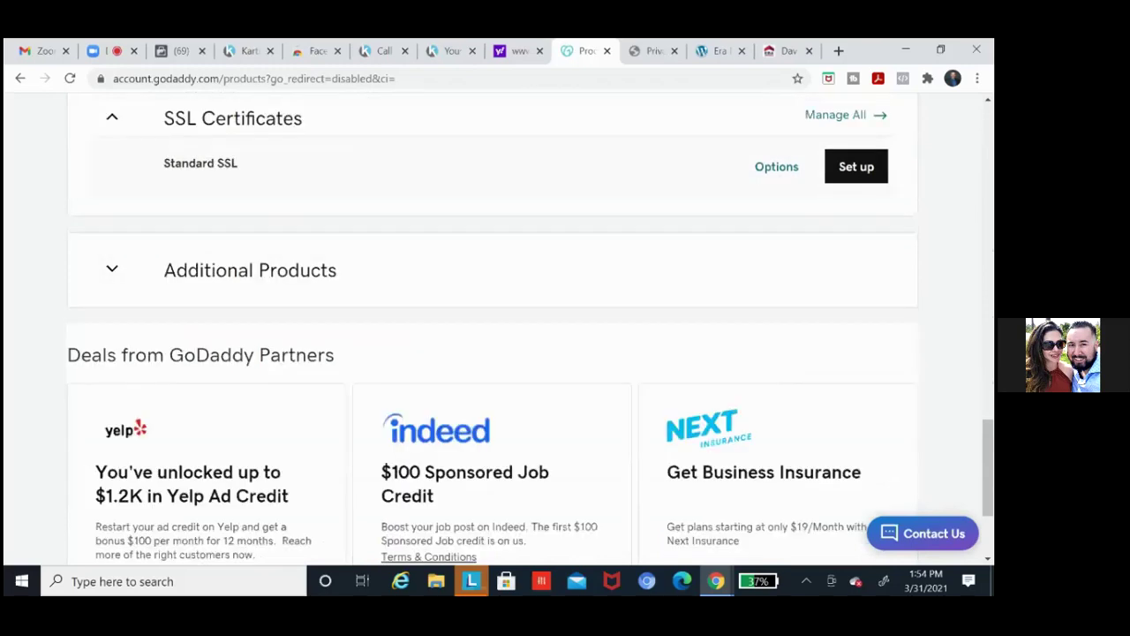
scroll(531, 330, "down", 2)
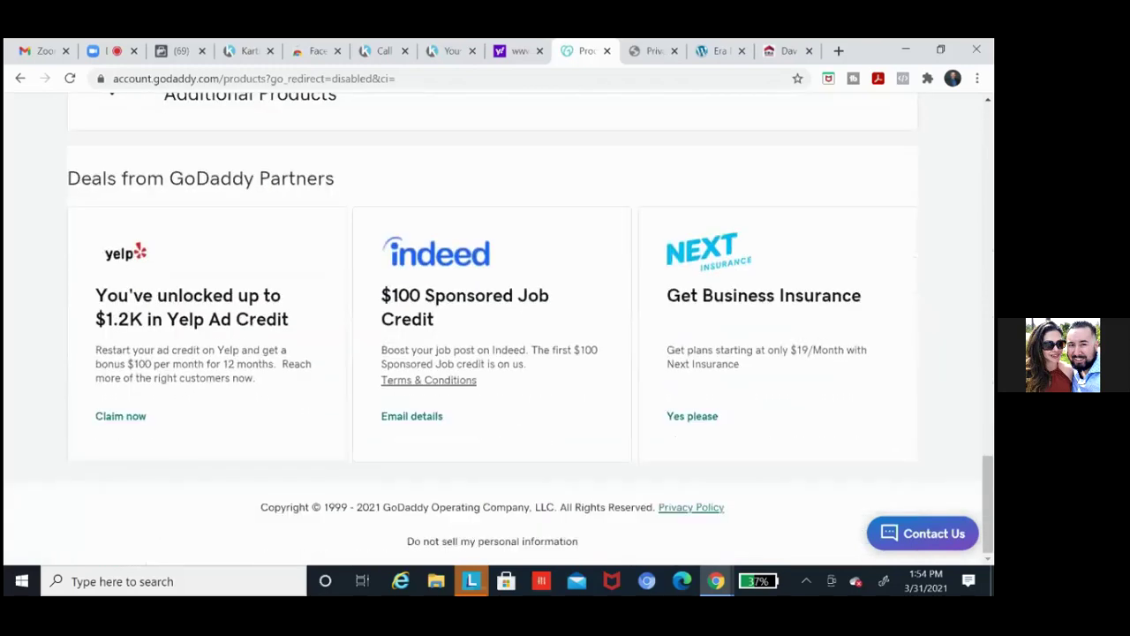
scroll(530, 353, "up", 1)
left_click(250, 179)
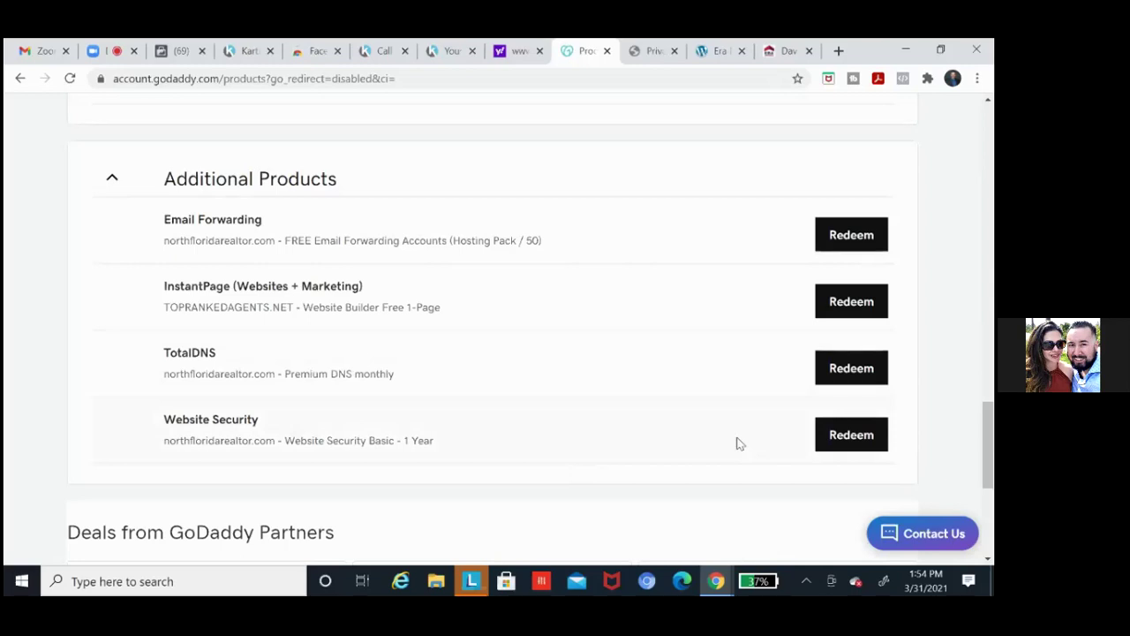
- Redeem the free Email Forwarding product and close its 'ready' confirmation
left_click(862, 245)
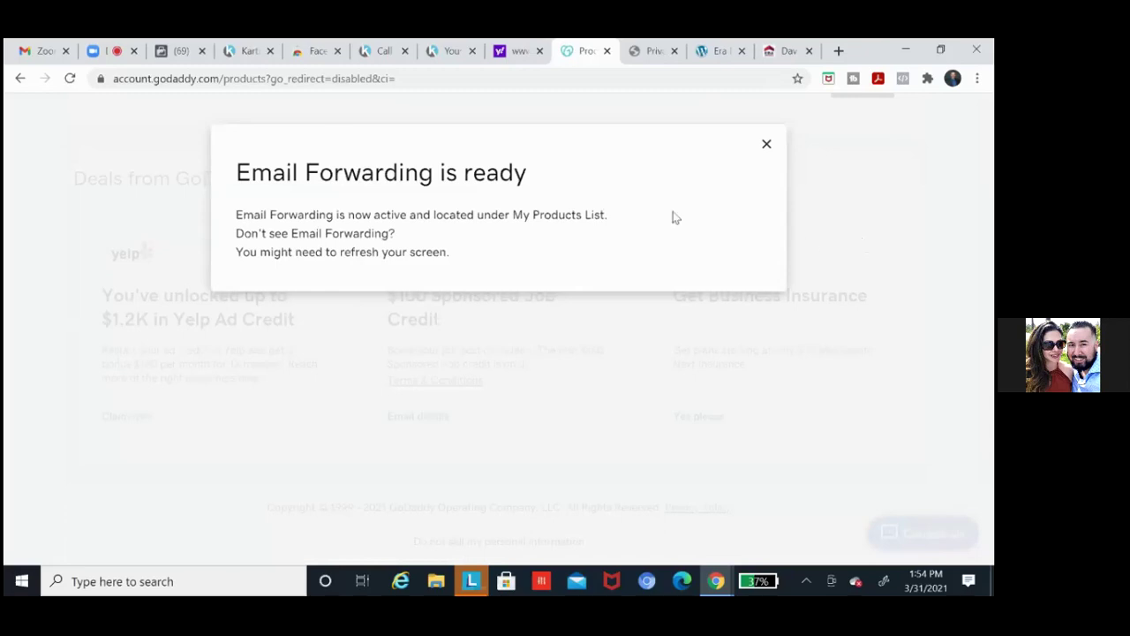
left_click(767, 144)
left_click(70, 79)
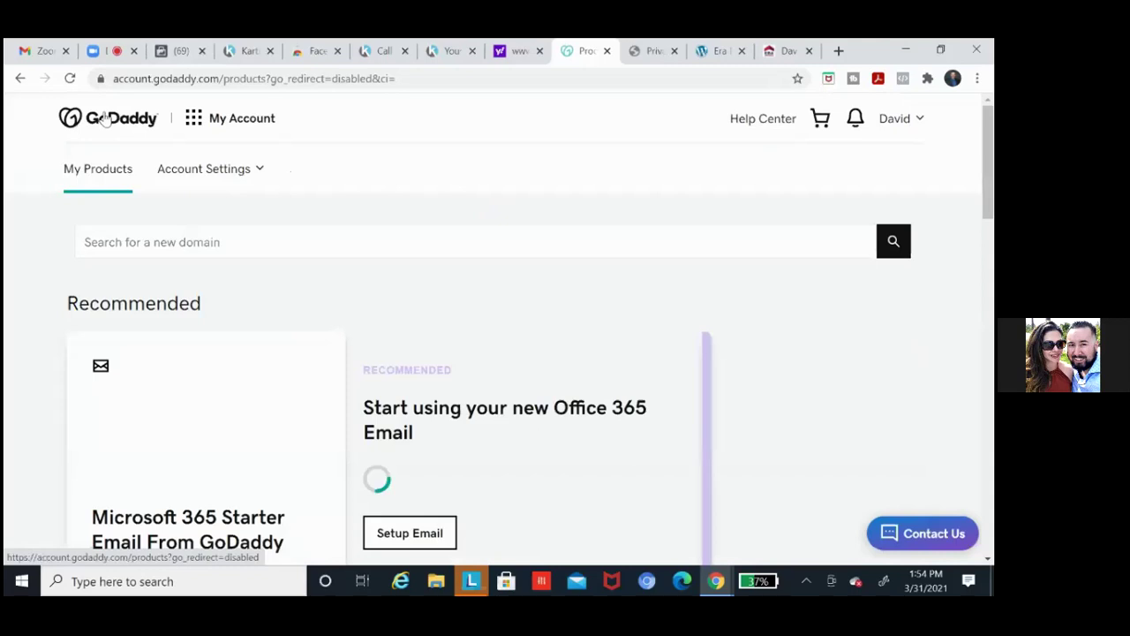
- Reload My Products, expand Additional Products, and find the two free Workspace Email forwarding accounts
left_click(70, 78)
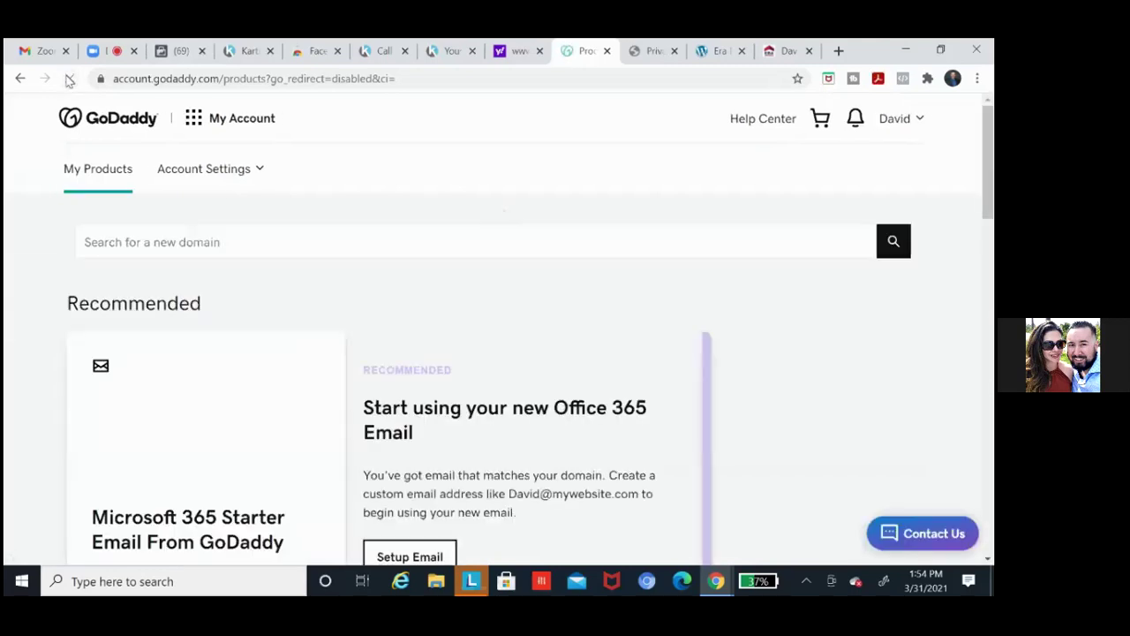
scroll(517, 318, "down", 4)
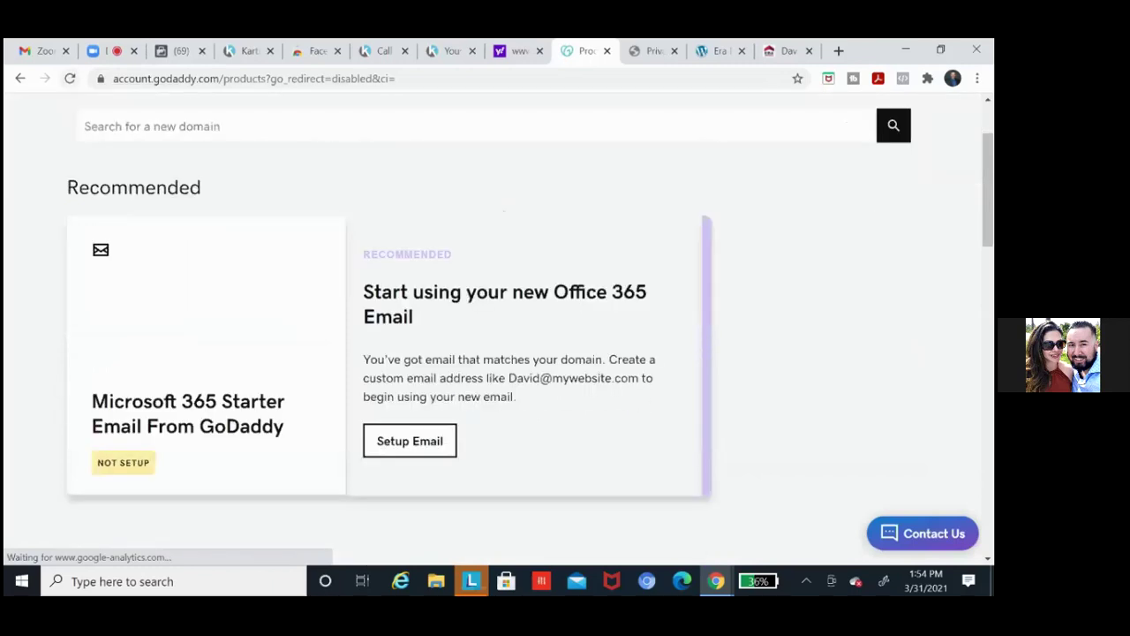
scroll(517, 318, "down", 4)
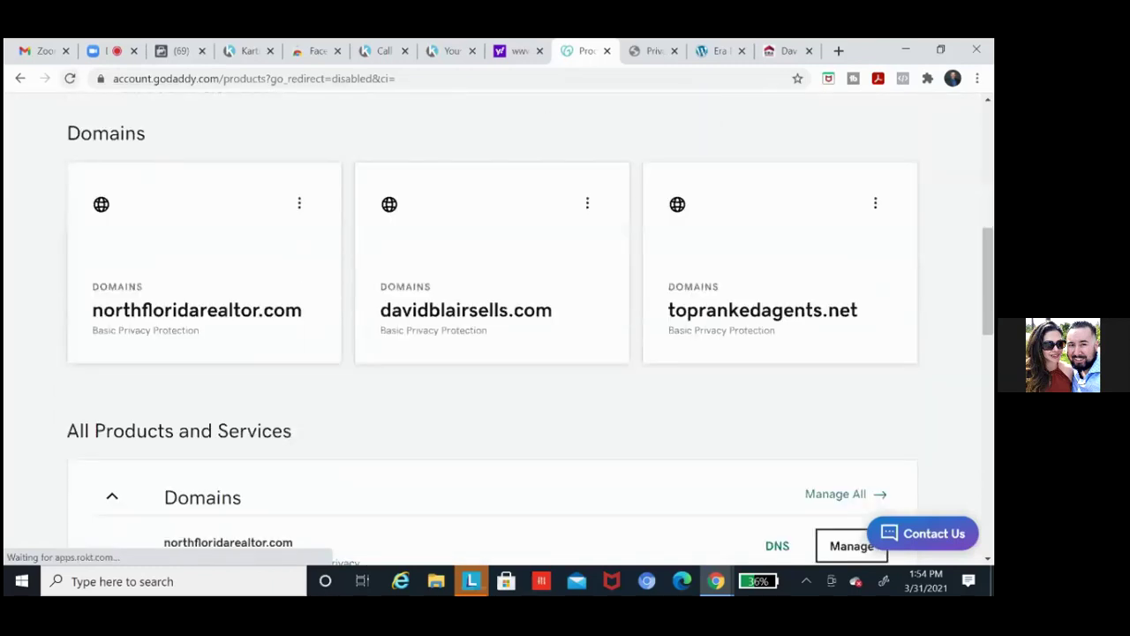
scroll(517, 318, "down", 3)
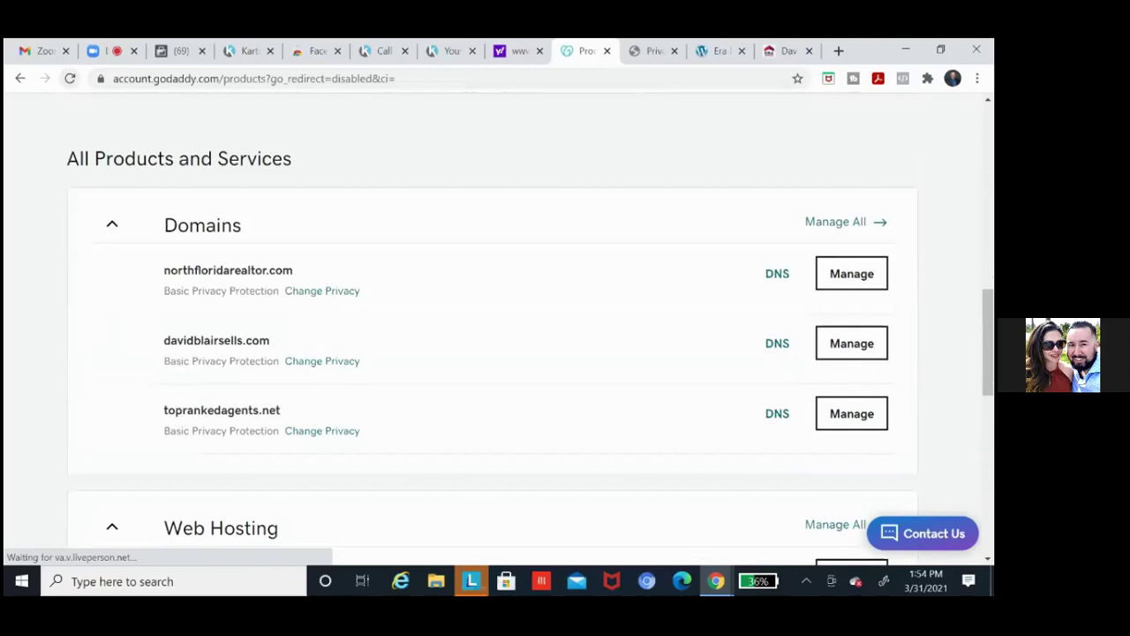
scroll(516, 318, "down", 3)
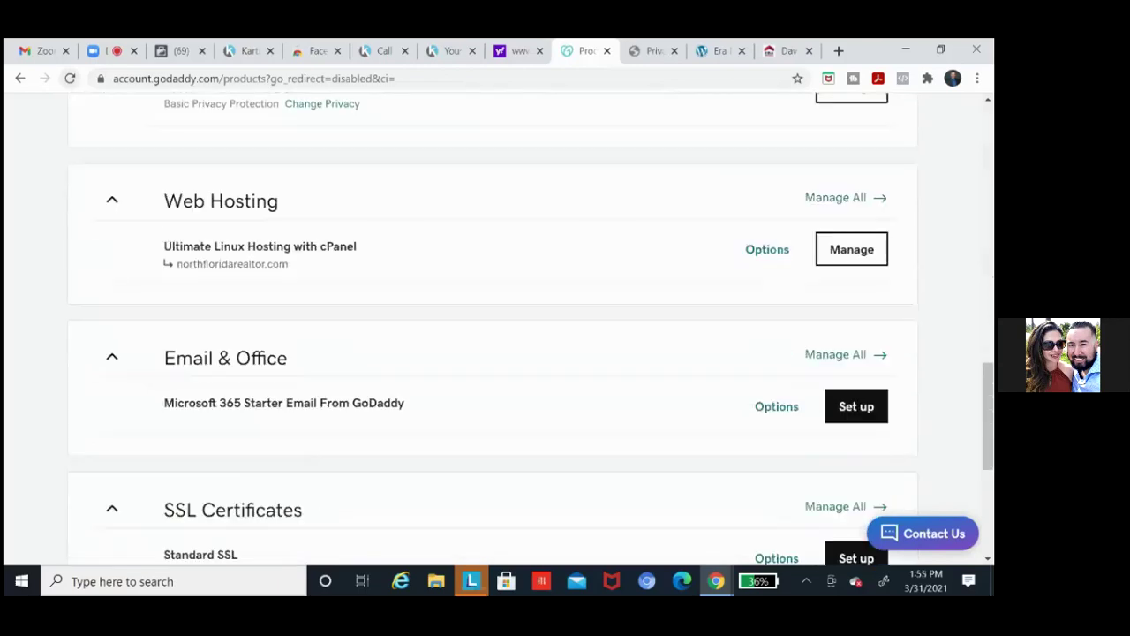
scroll(516, 318, "down", 3)
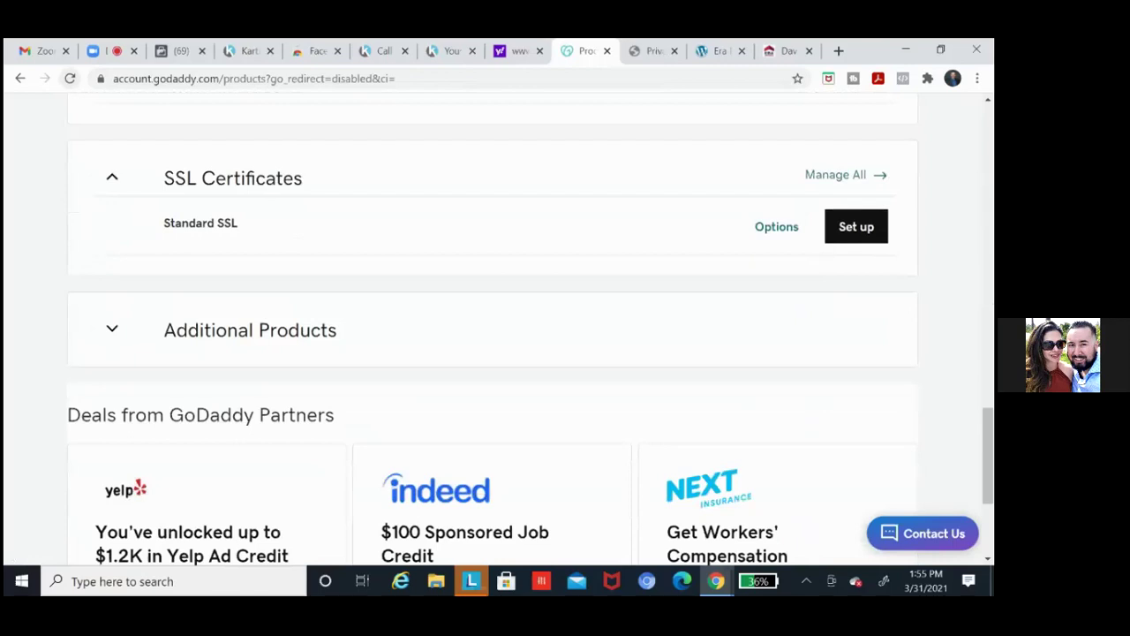
left_click(296, 329)
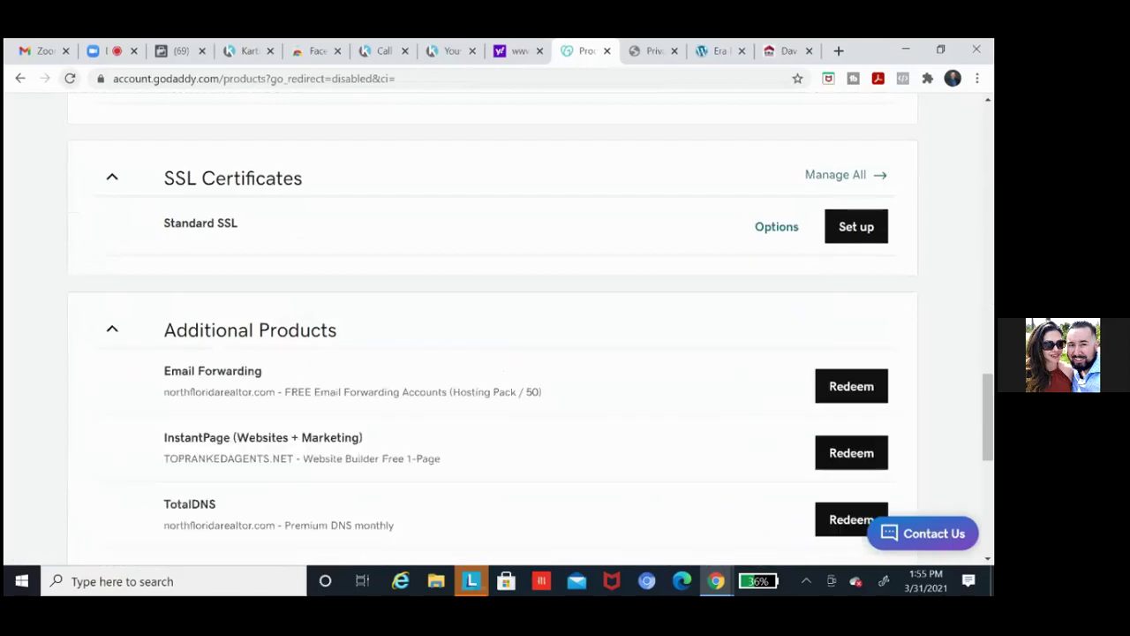
scroll(516, 353, "down", 2)
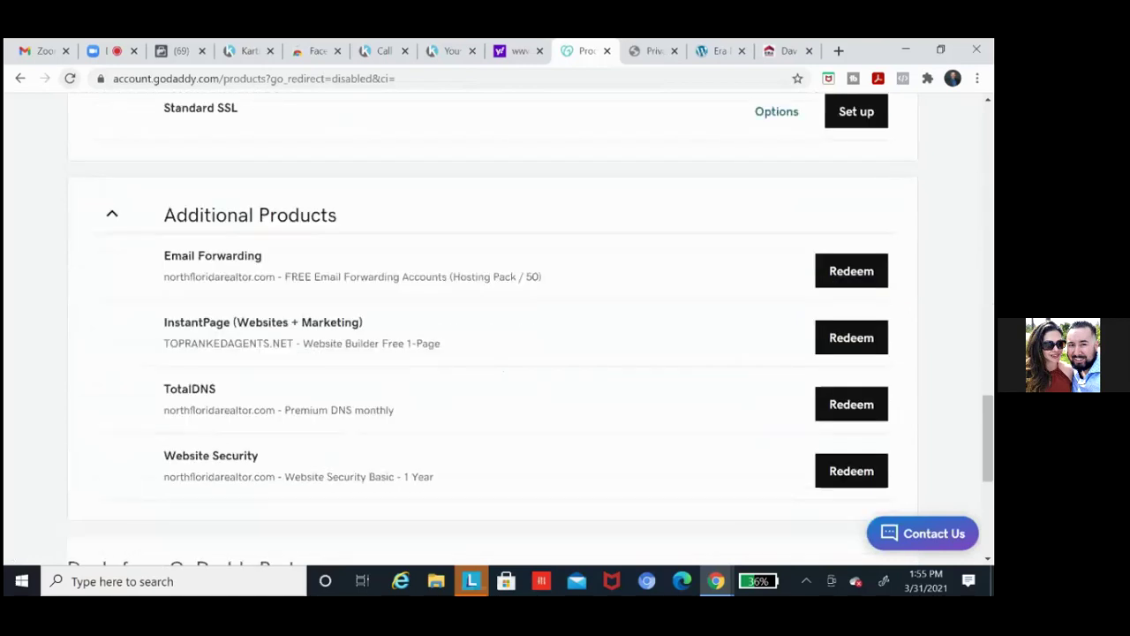
scroll(517, 354, "down", 5)
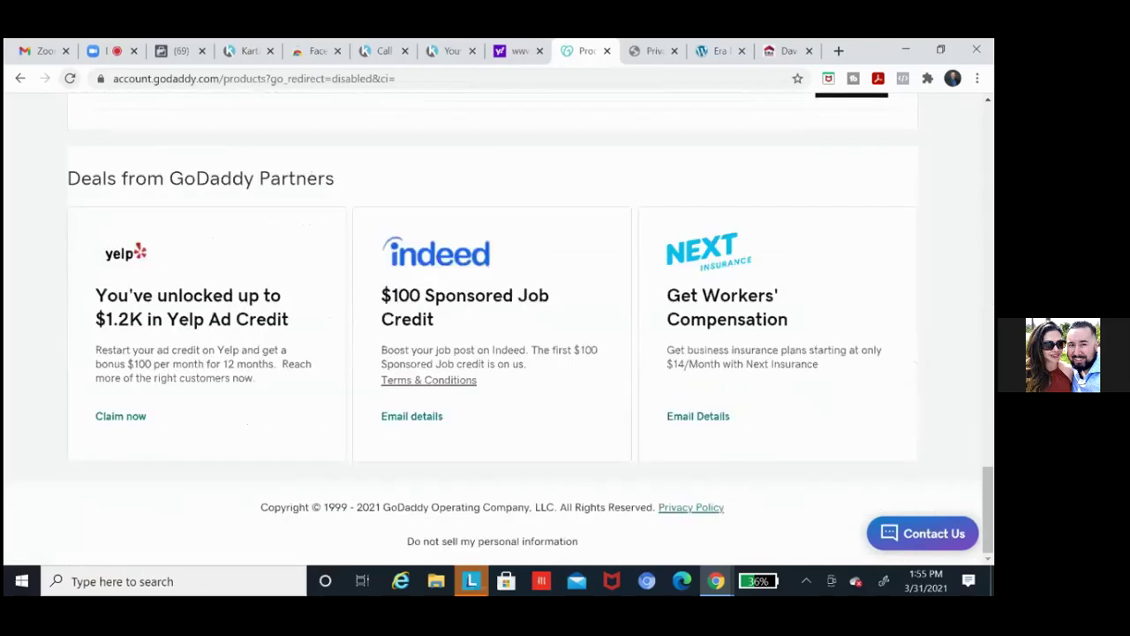
scroll(516, 354, "up", 5)
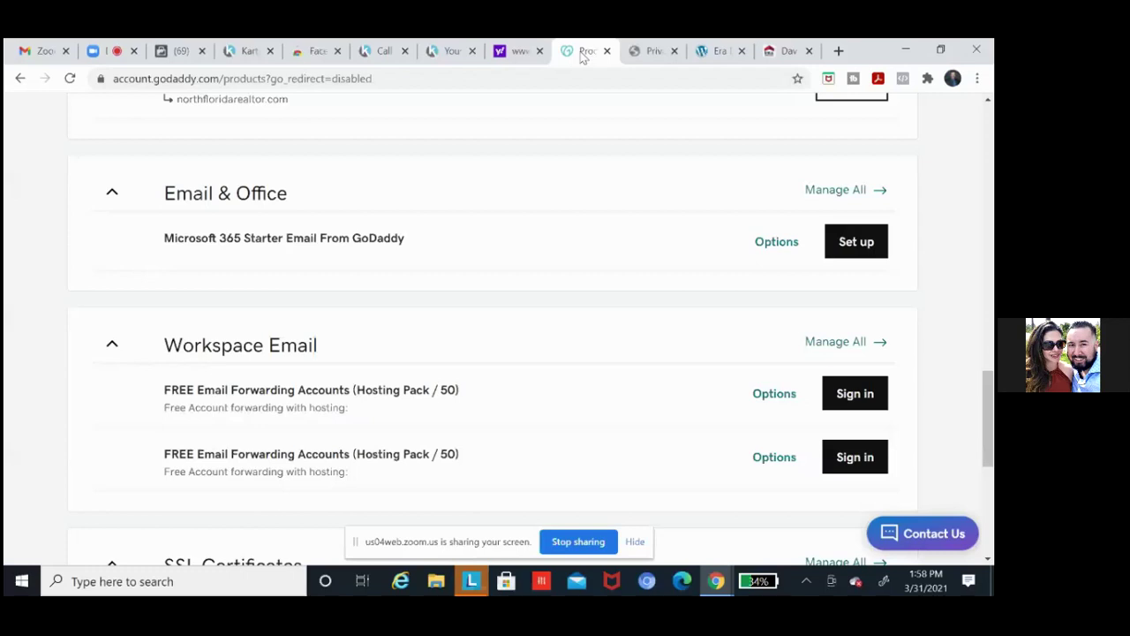
- Open Workspace Email's Manage All and start a new forward with Create Forward
left_click(836, 345)
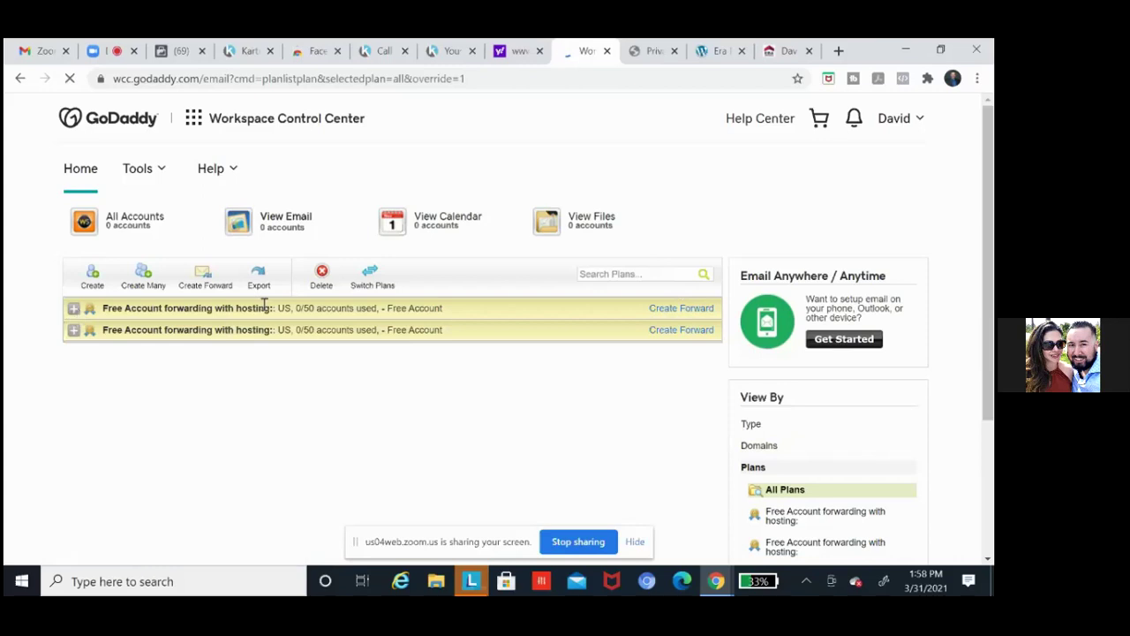
left_click(200, 277)
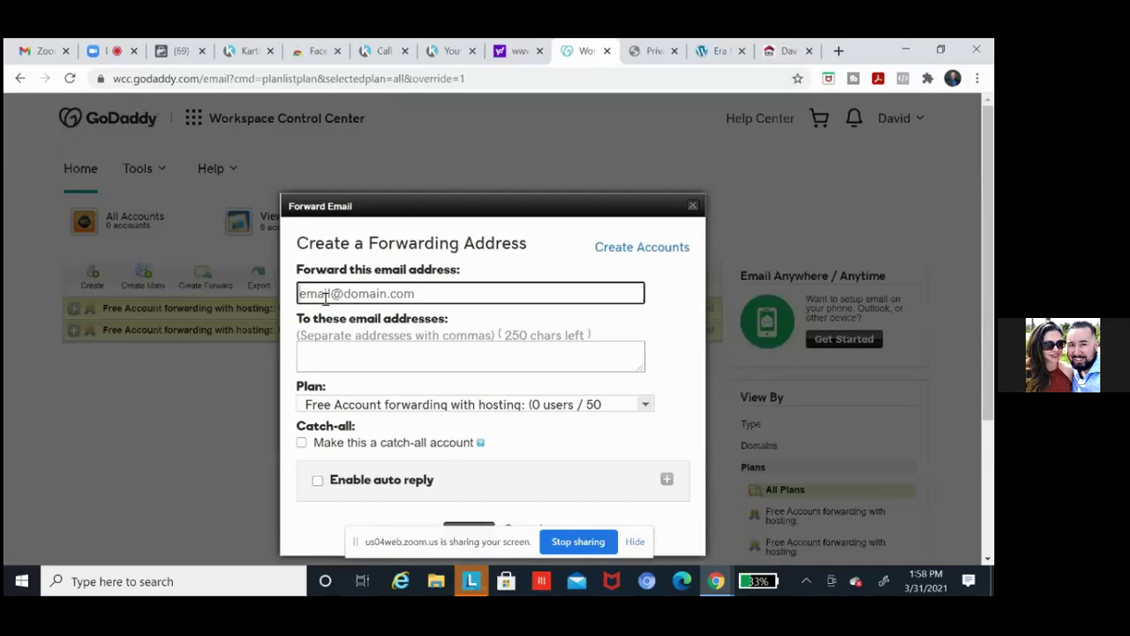
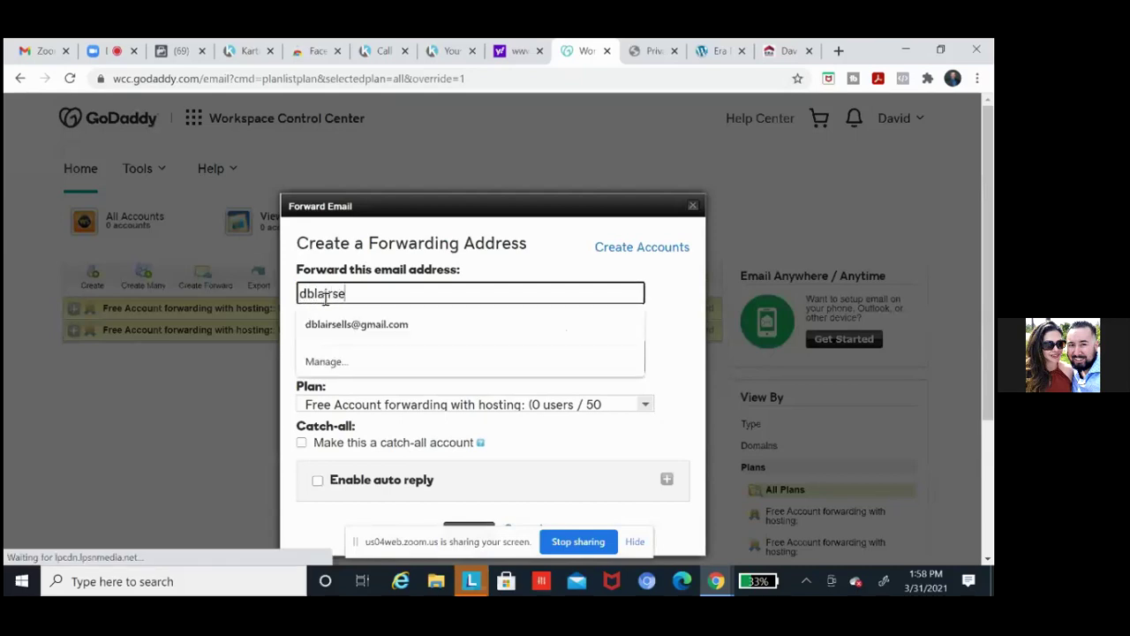
- Enter the agent's mailbox name with the northfloridarealtor.com domain as the address to forward
left_click(372, 326)
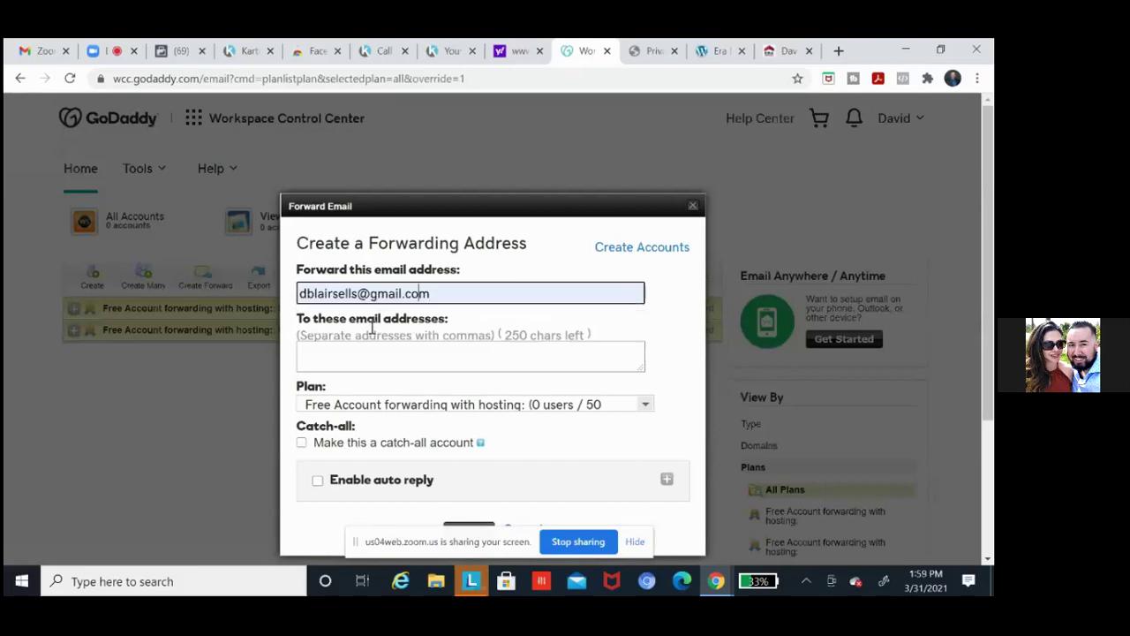
key("Delete")
key("Delete")
key("Delete")
key("Delete")
key("Delete")
key("Delete")
key("Delete")
key("Delete")
key("Delete")
key("Delete")
key("Delete")
key("Delete")
key("Delete")
key("Delete")
key("Delete")
key("Delete")
key("Delete")
key("Delete")
key("Delete")
key("Delete")
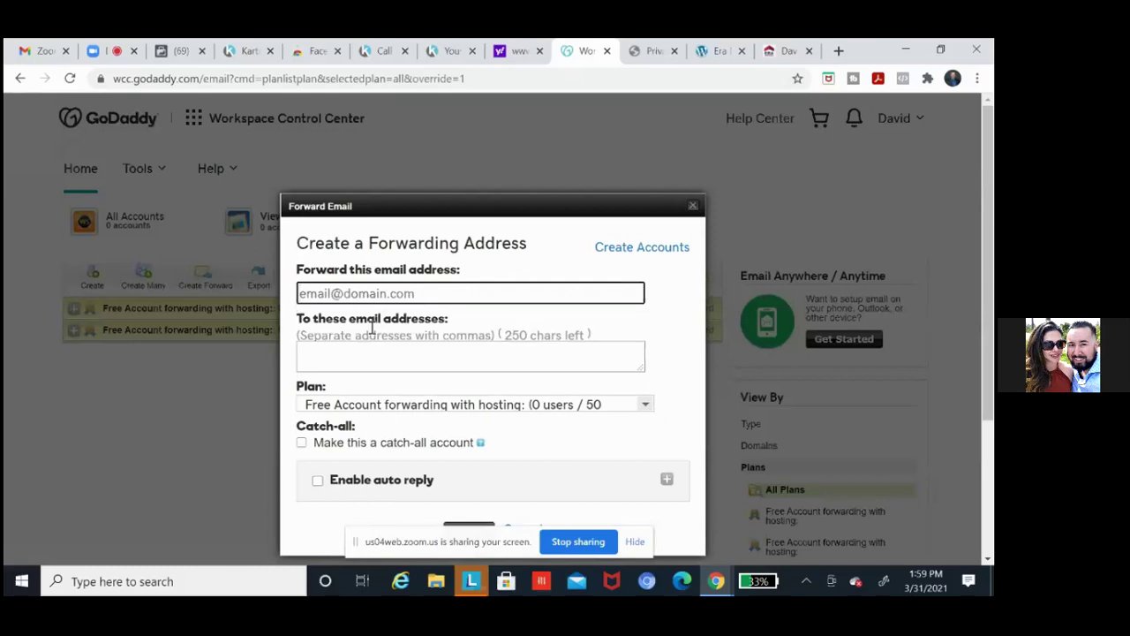
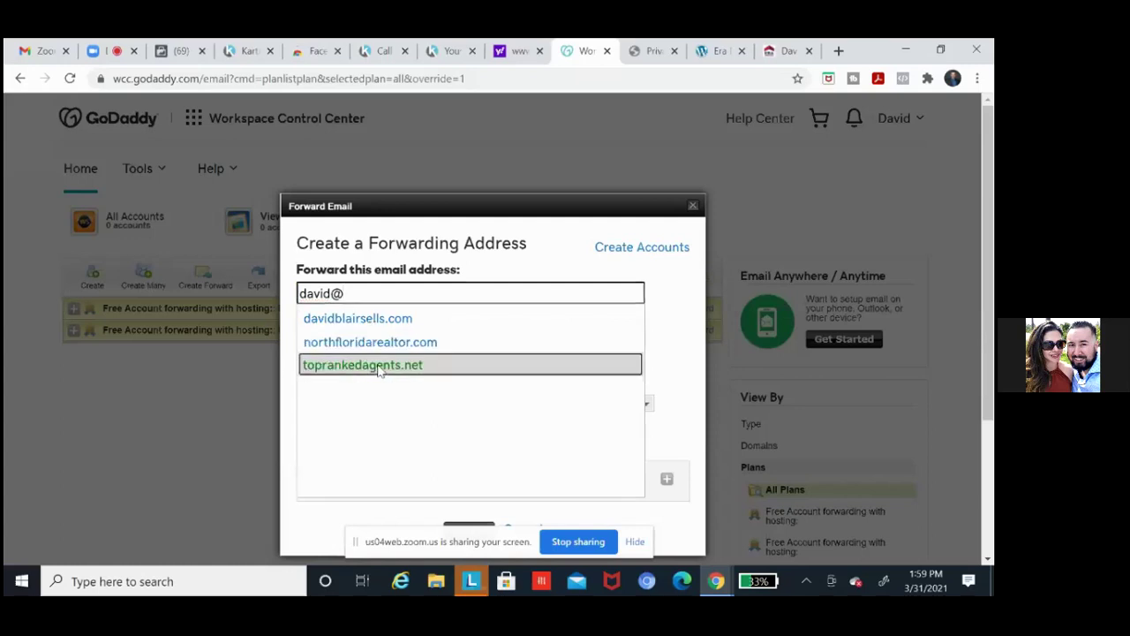
left_click(378, 367)
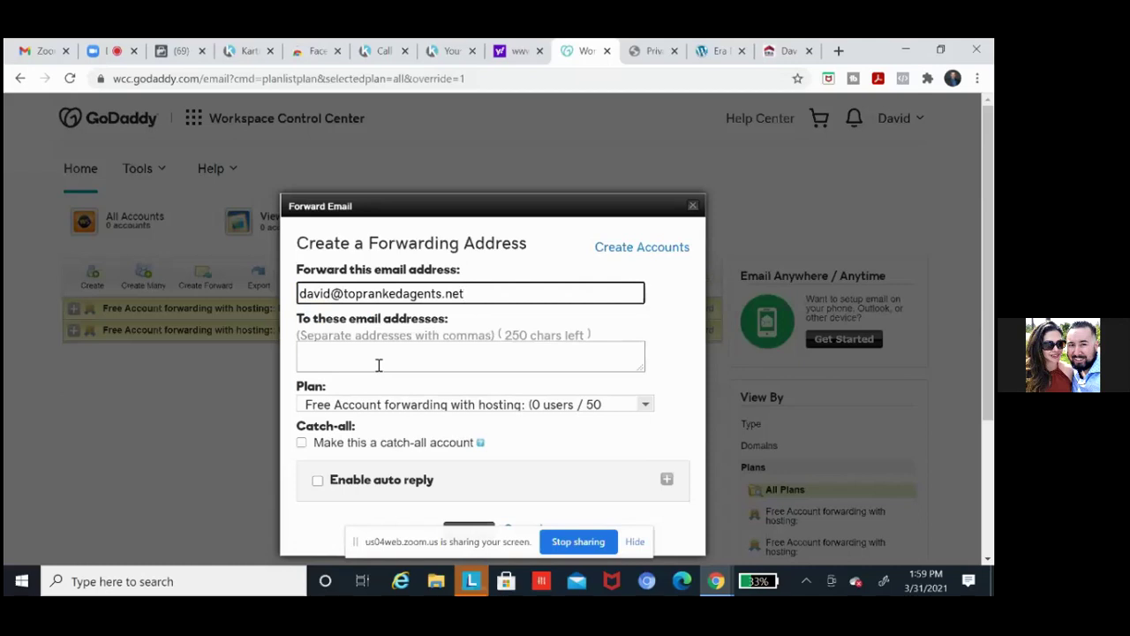
left_click(344, 294)
key("Delete")
key("Delete")
key("Delete")
key("Delete")
key("Delete")
key("Delete")
key("Delete")
key("Delete")
key("Delete")
key("Delete")
key("Delete")
key("Delete")
key("Delete")
key("Delete")
key("Delete")
key("Delete")
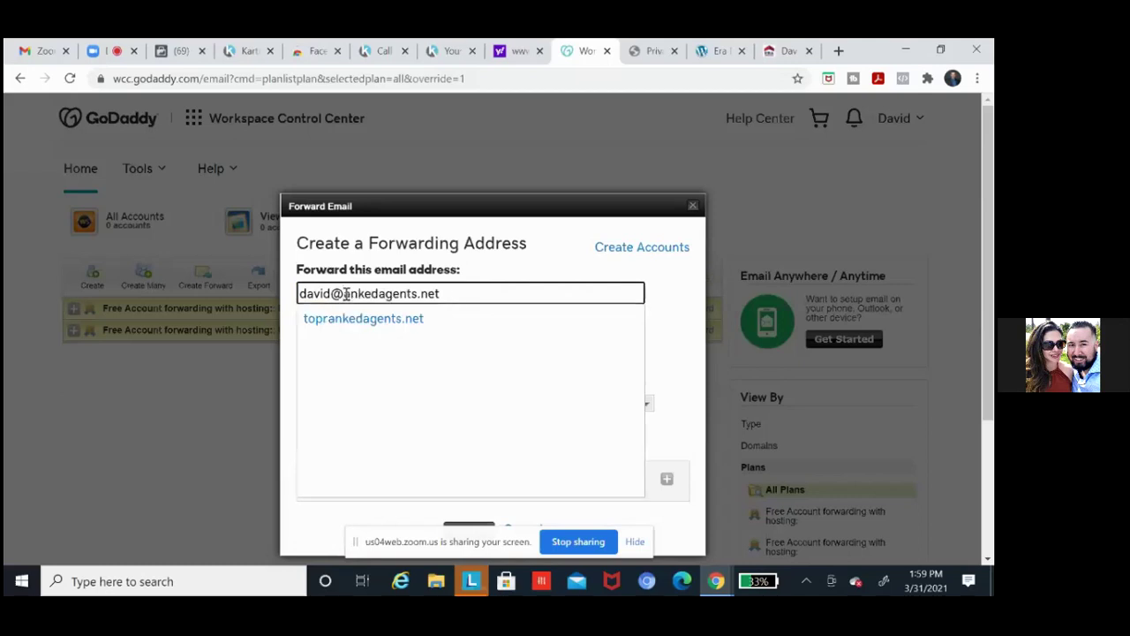
key("Delete")
key("Delete")
key("Delete")
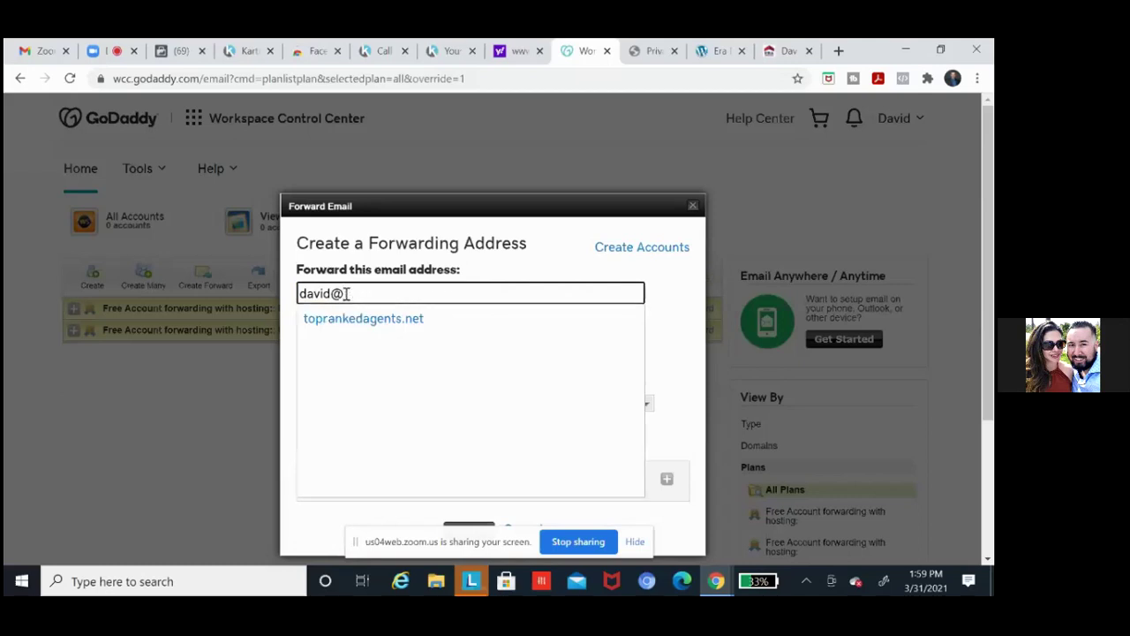
left_click(371, 341)
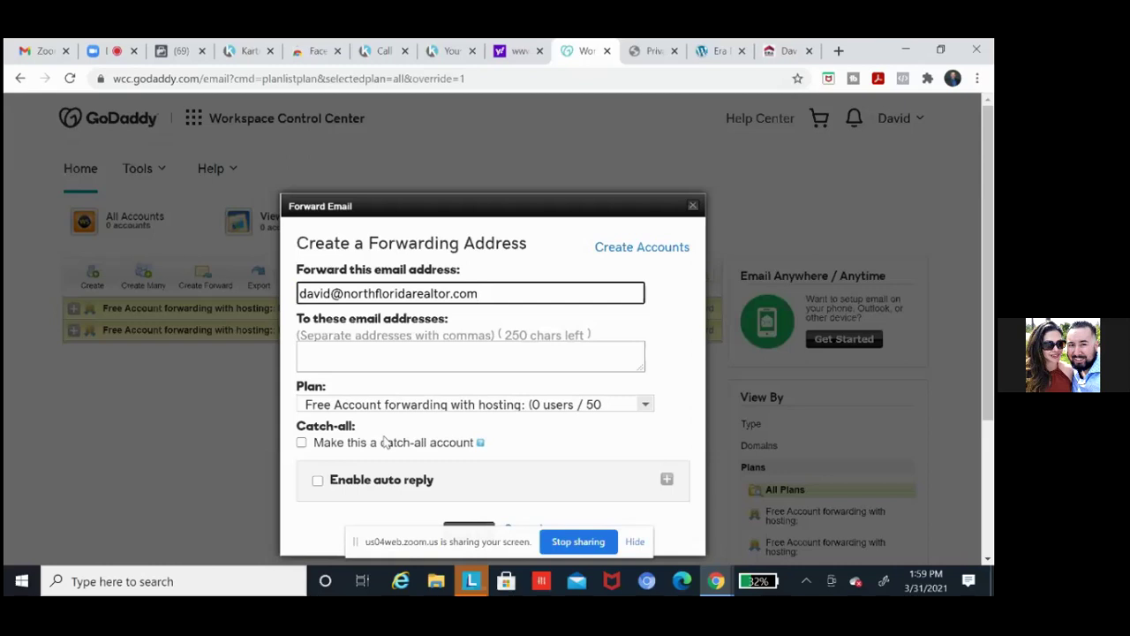
- Forward to the agent's personal Gmail address, then change the northfloridarealtor.com mailbox name
left_click(349, 360)
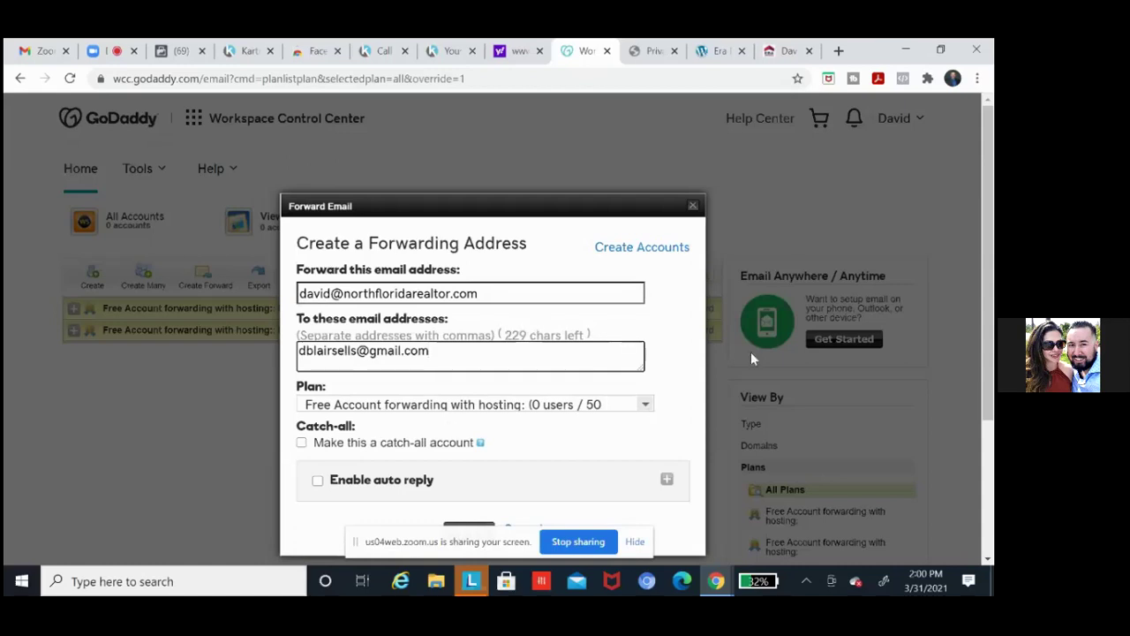
scroll(750, 351, "down", 2)
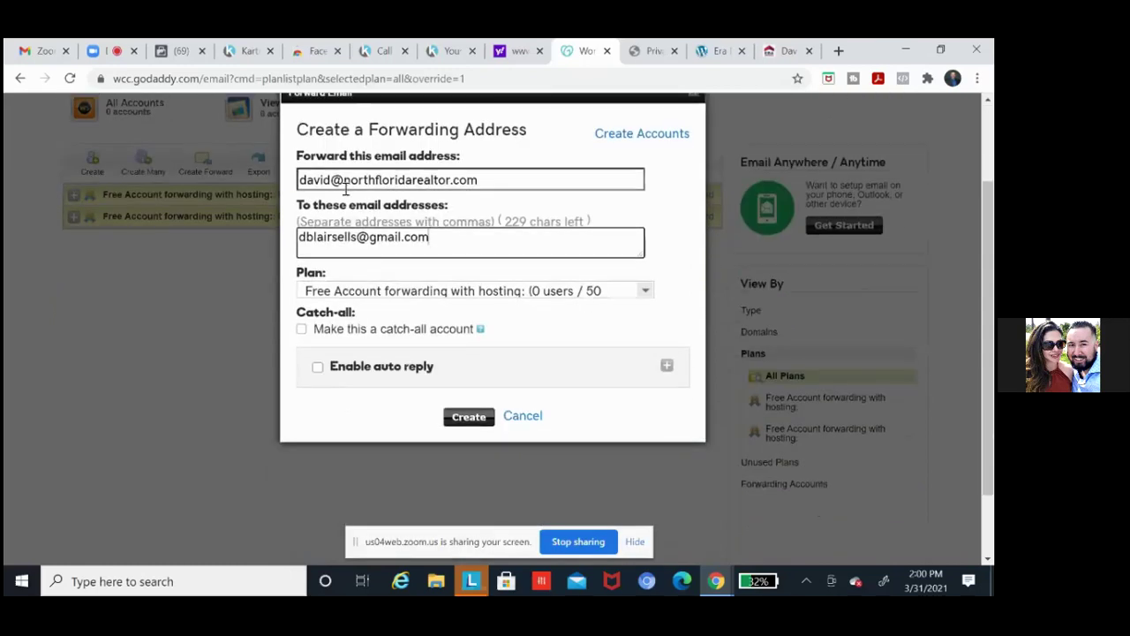
left_click(301, 181)
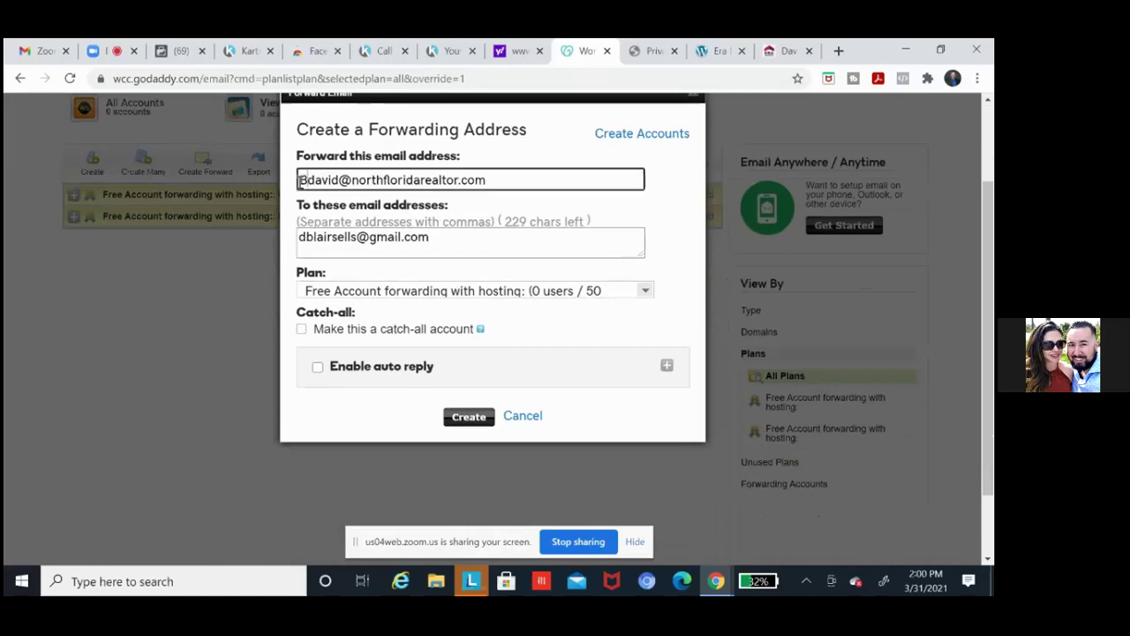
key("Delete")
key("Delete")
key("Delete")
key("Delete")
key("Delete")
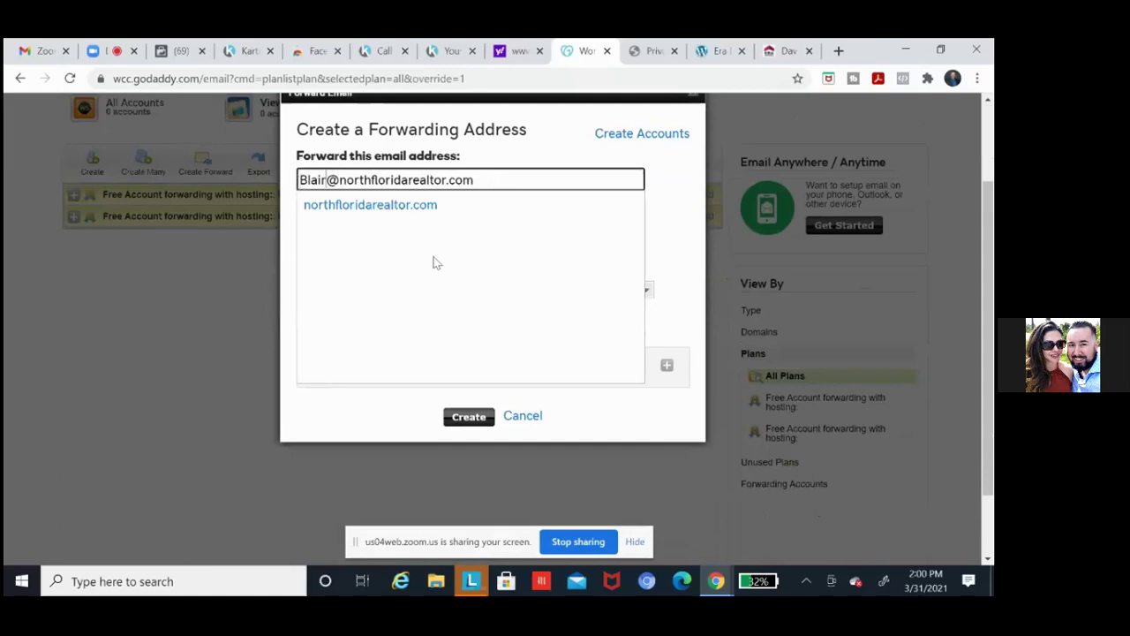
- Create the northfloridarealtor.com forward and confirm it appears under the first Free Account plan (1/50 used)
left_click(469, 416)
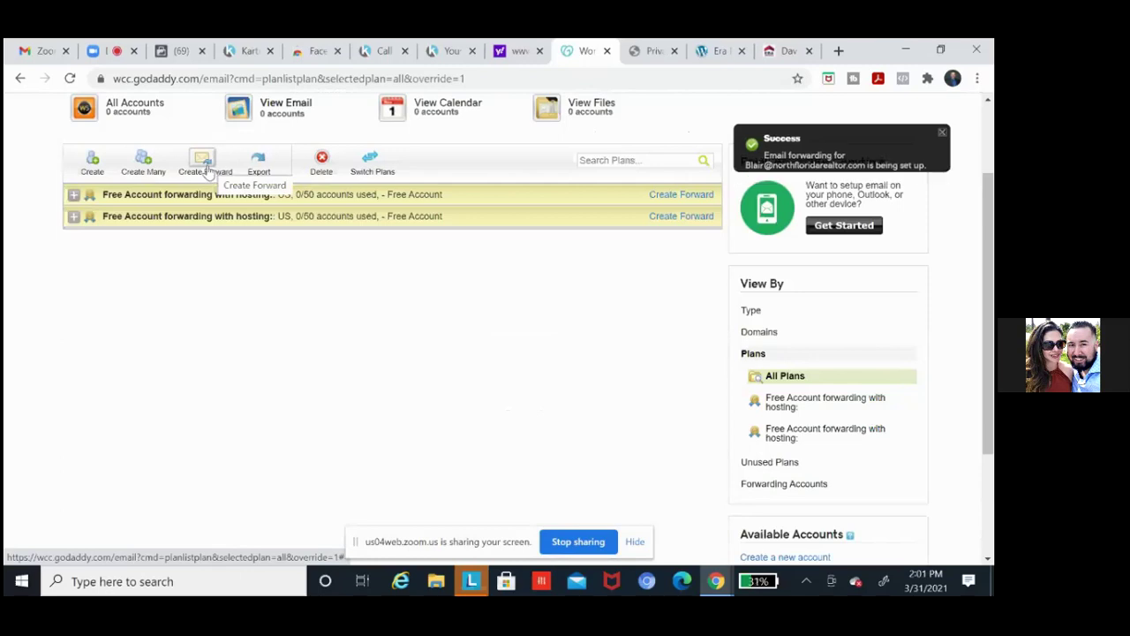
left_click(71, 79)
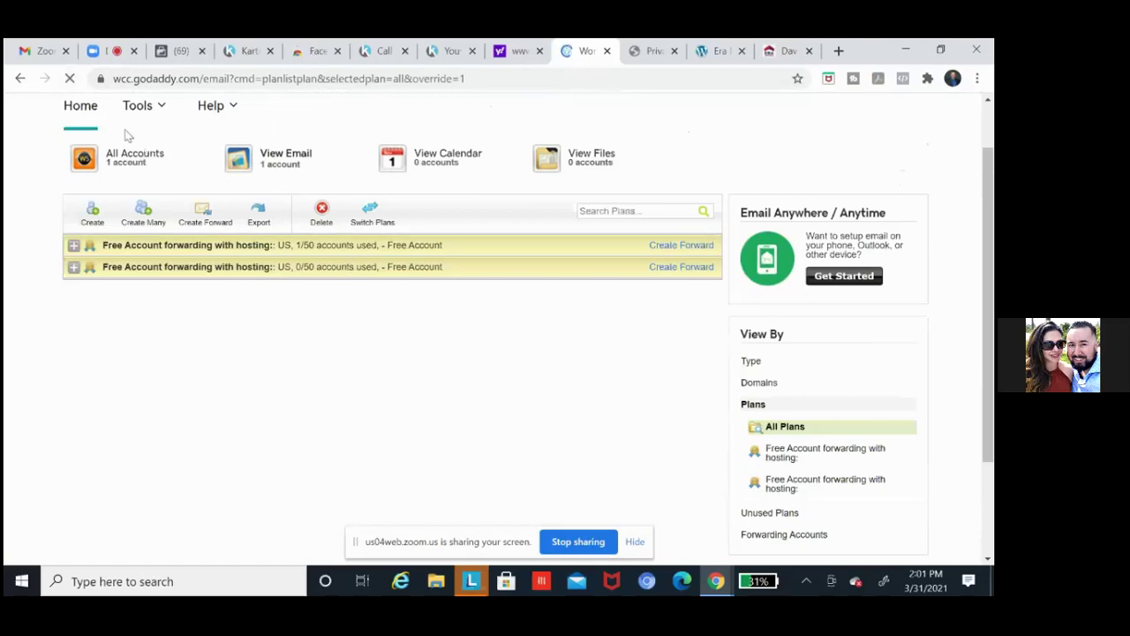
left_click(74, 247)
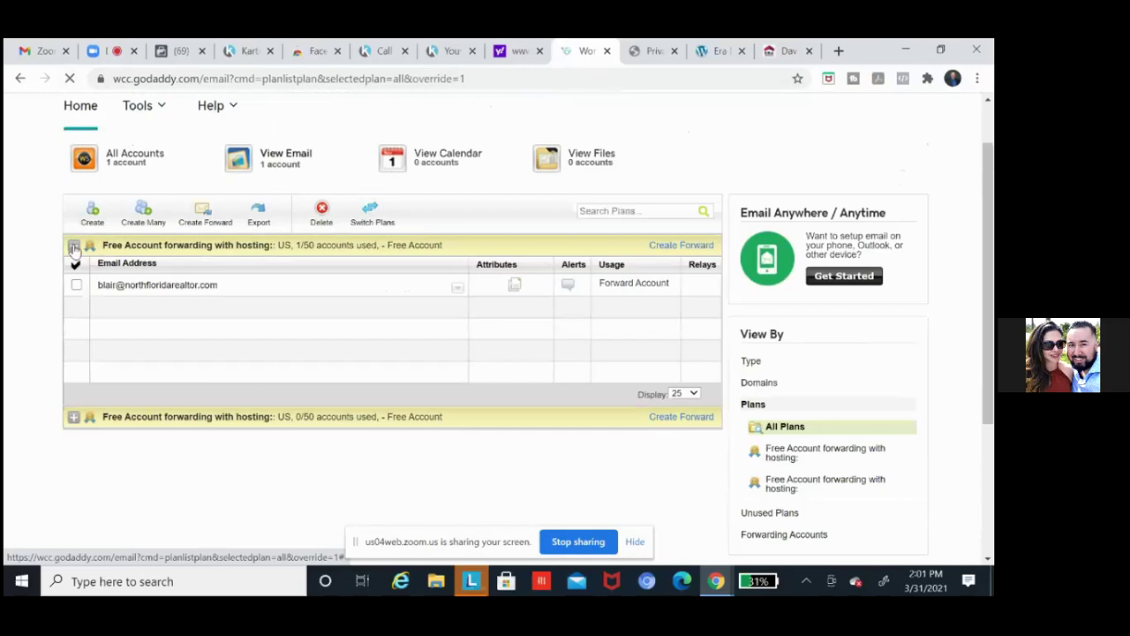
scroll(75, 250, "down", 1)
left_click(152, 238)
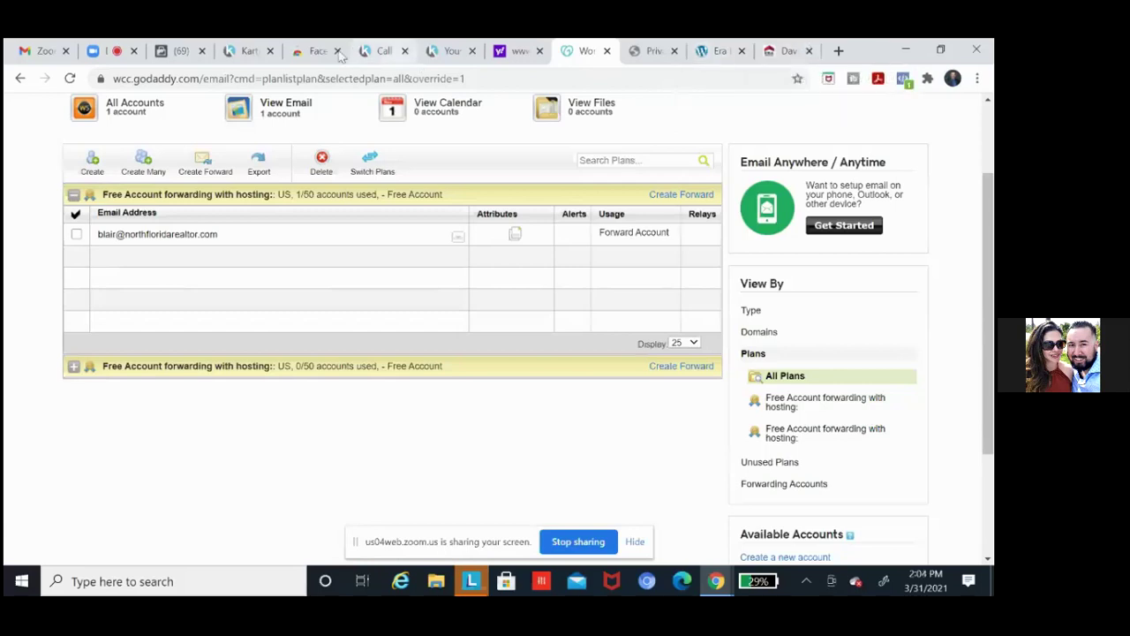
left_click(249, 52)
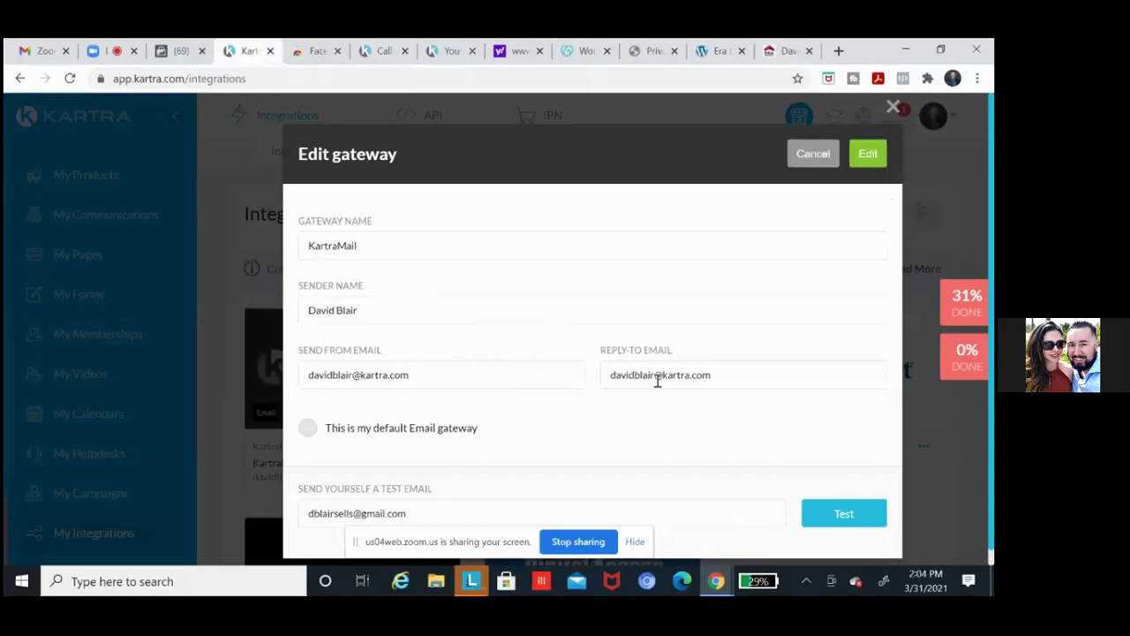
- Change the Send From email to the agent's northfloridarealtor.com address and copy it
left_click(426, 380)
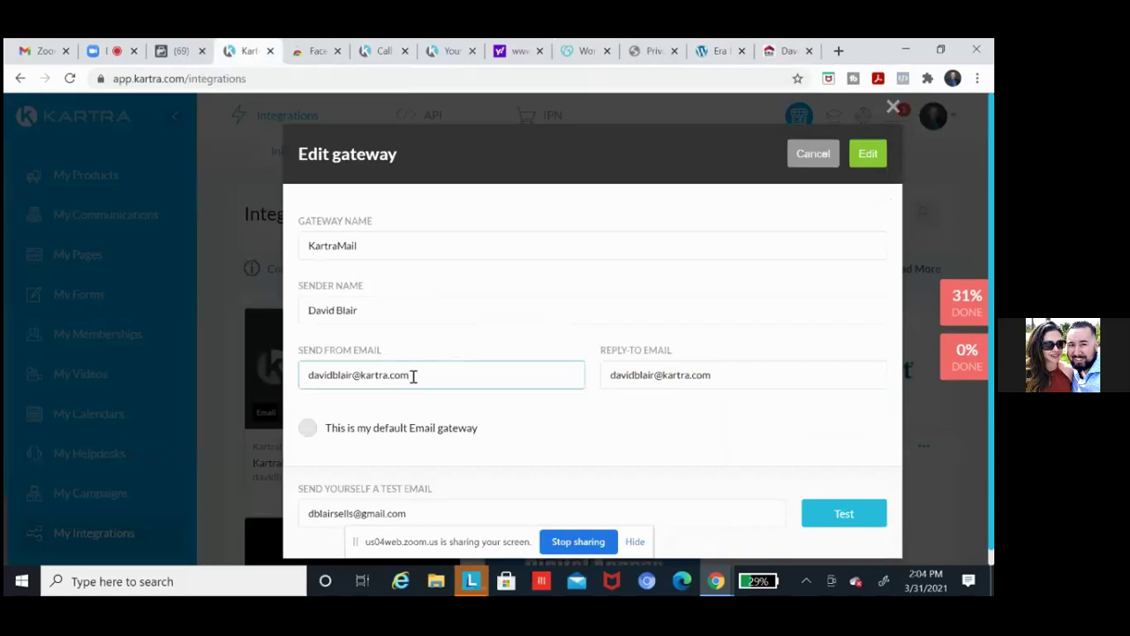
left_click_drag(412, 376, 290, 396)
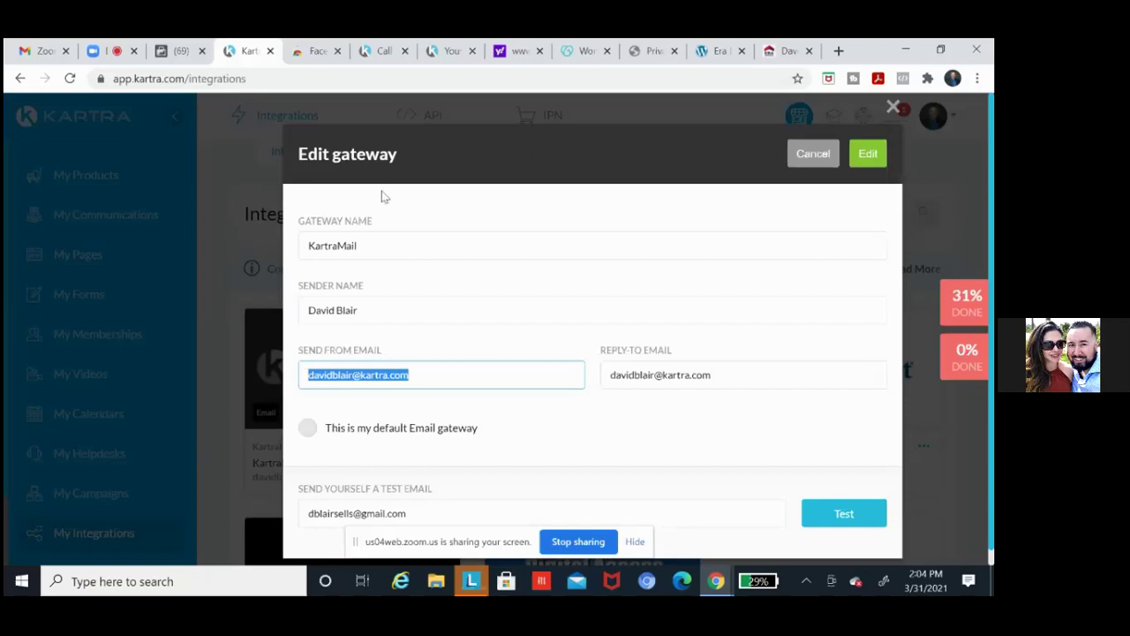
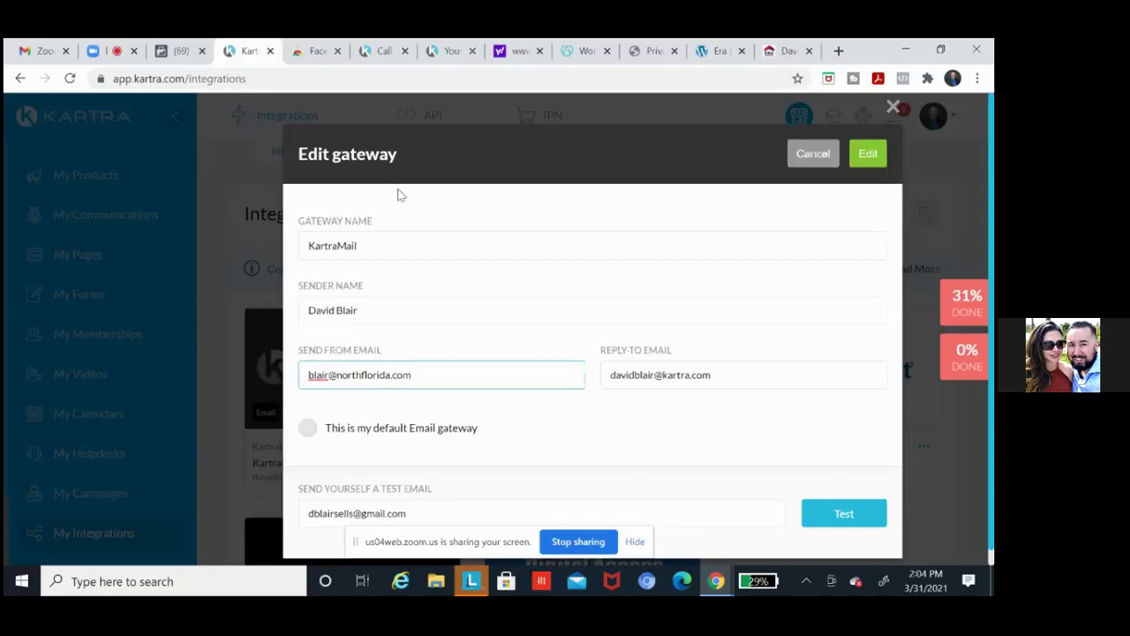
left_click(393, 378)
left_click_drag(455, 378, 310, 386)
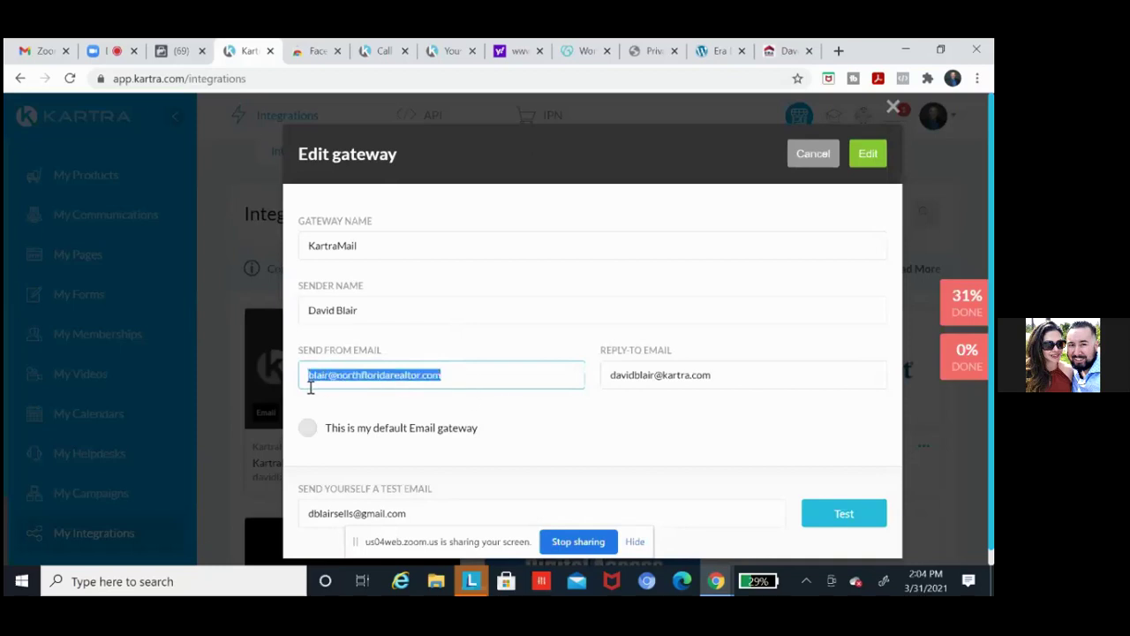
right_click(334, 375)
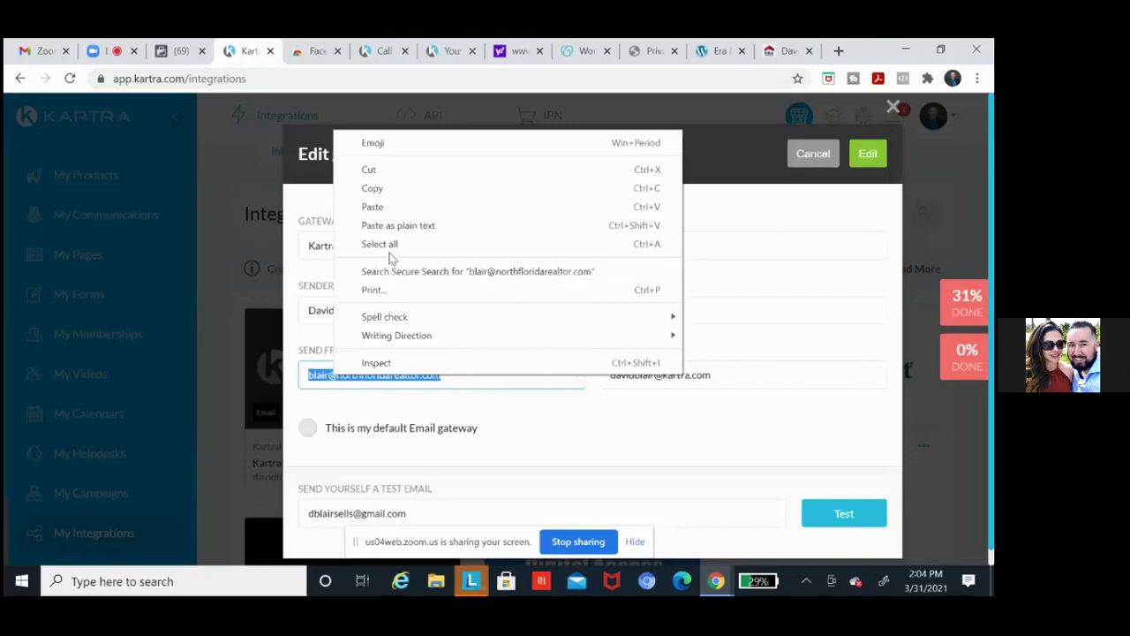
left_click(402, 195)
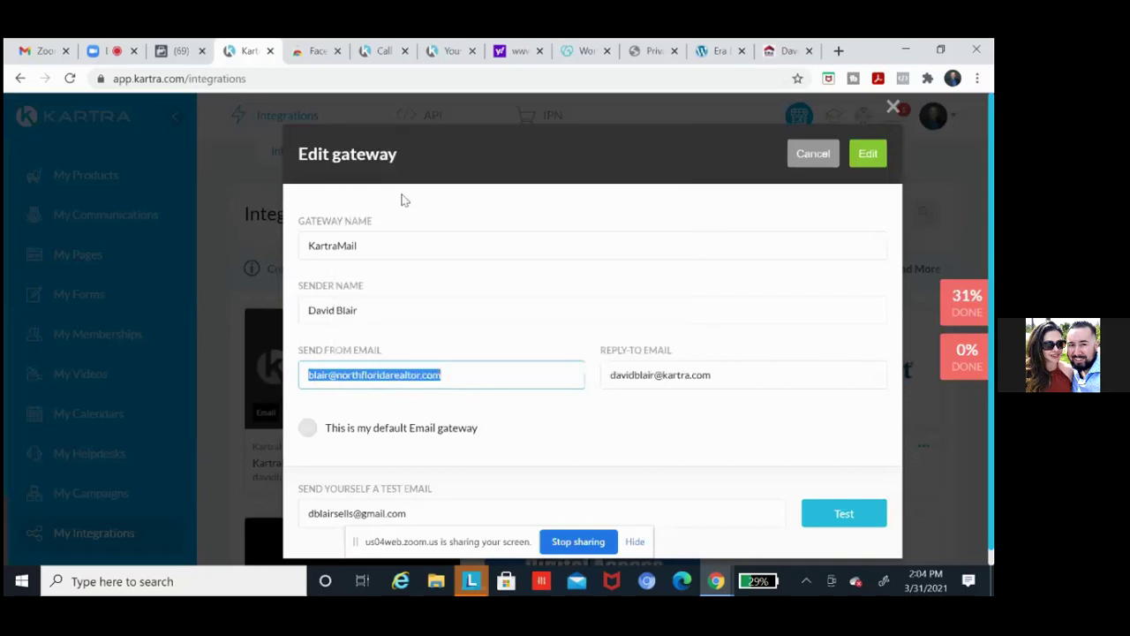
- Replace the kartra.com Reply-To with the same domain address, then send a test email
left_click(615, 378)
key("Delete")
key("Delete")
key("Delete")
key("Delete")
key("Delete")
key("Delete")
key("Delete")
key("Delete")
key("Delete")
key("Delete")
key("Delete")
key("Delete")
key("Delete")
key("Delete")
key("Delete")
key("Delete")
key("Delete")
key("Delete")
key("Delete")
key("Delete")
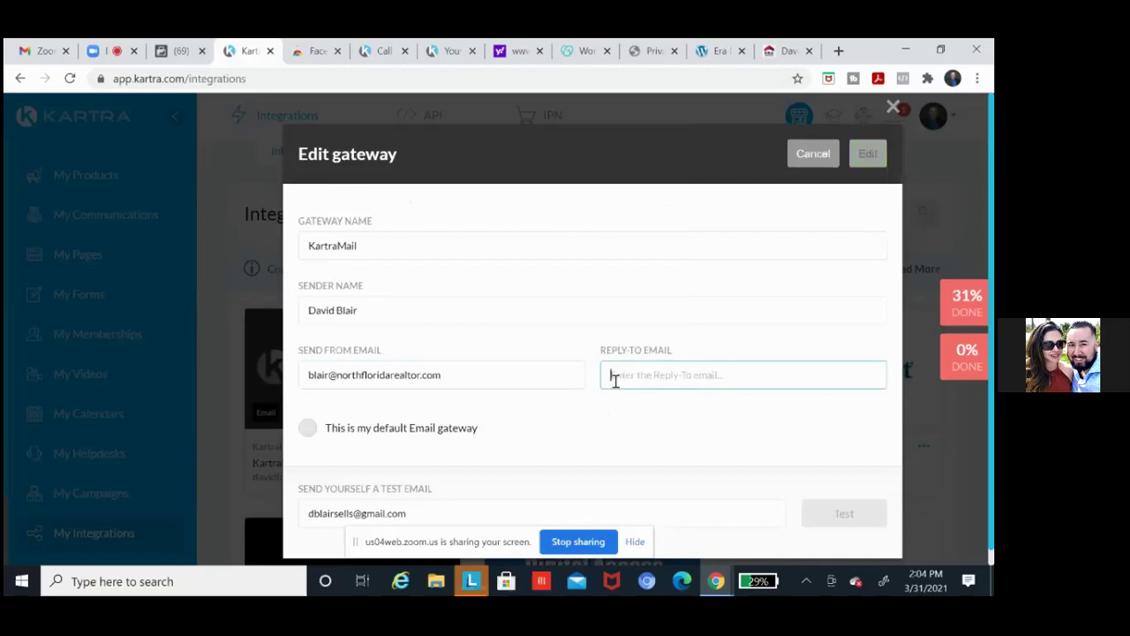
right_click(615, 378)
left_click(669, 270)
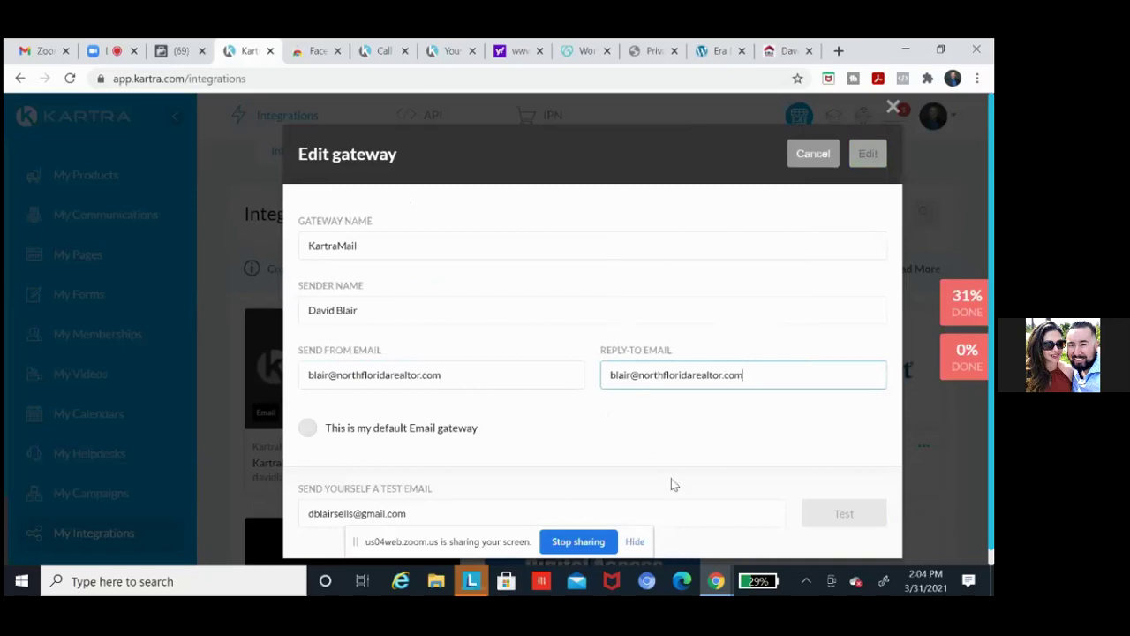
left_click(635, 542)
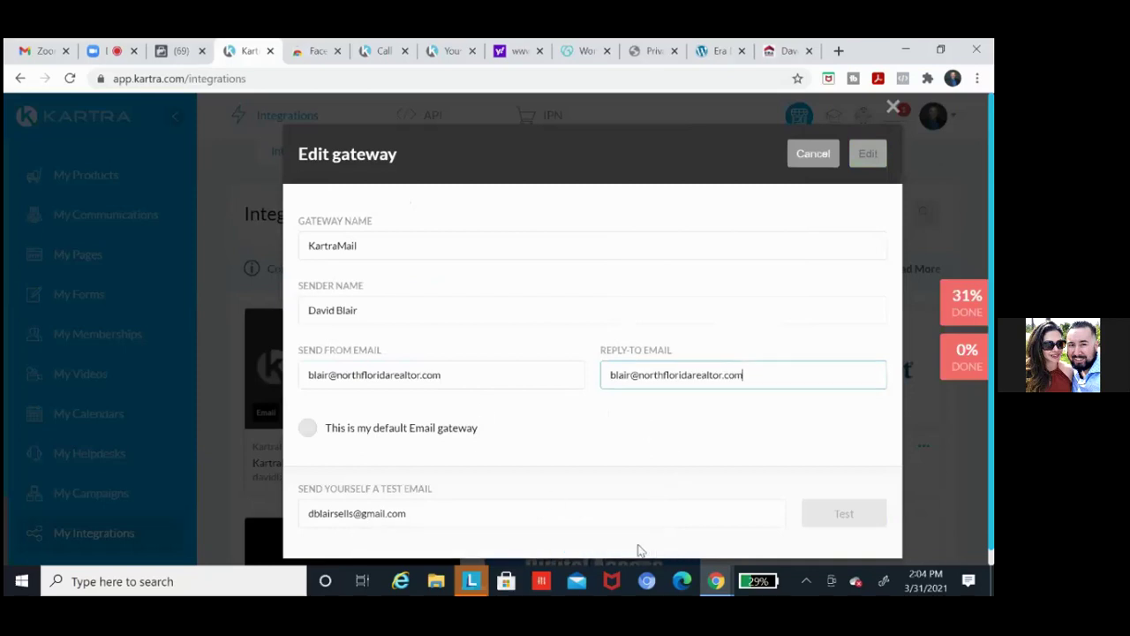
scroll(640, 550, "down", 1)
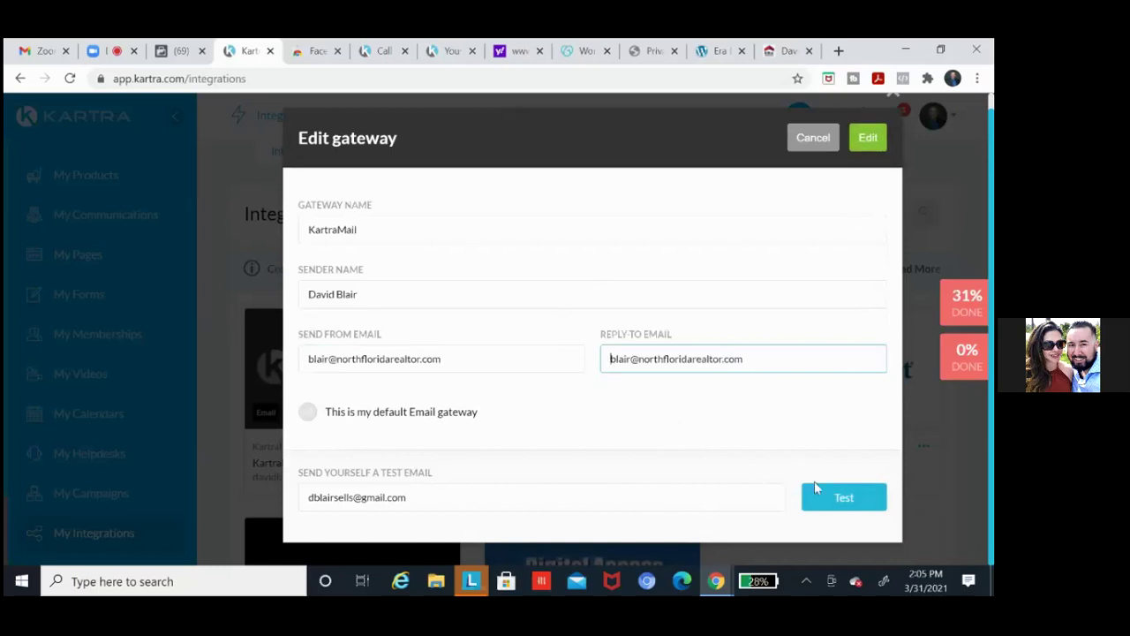
left_click(840, 501)
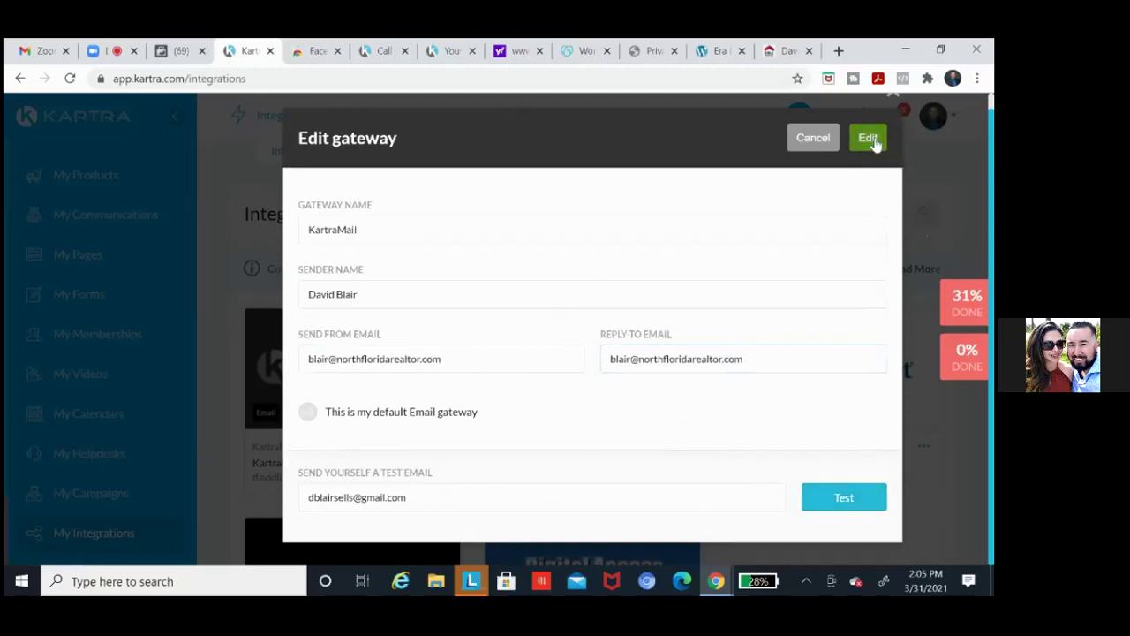
- Save the KartraMail gateway and dismiss the 'Gateway configured!' confirmation
left_click(869, 139)
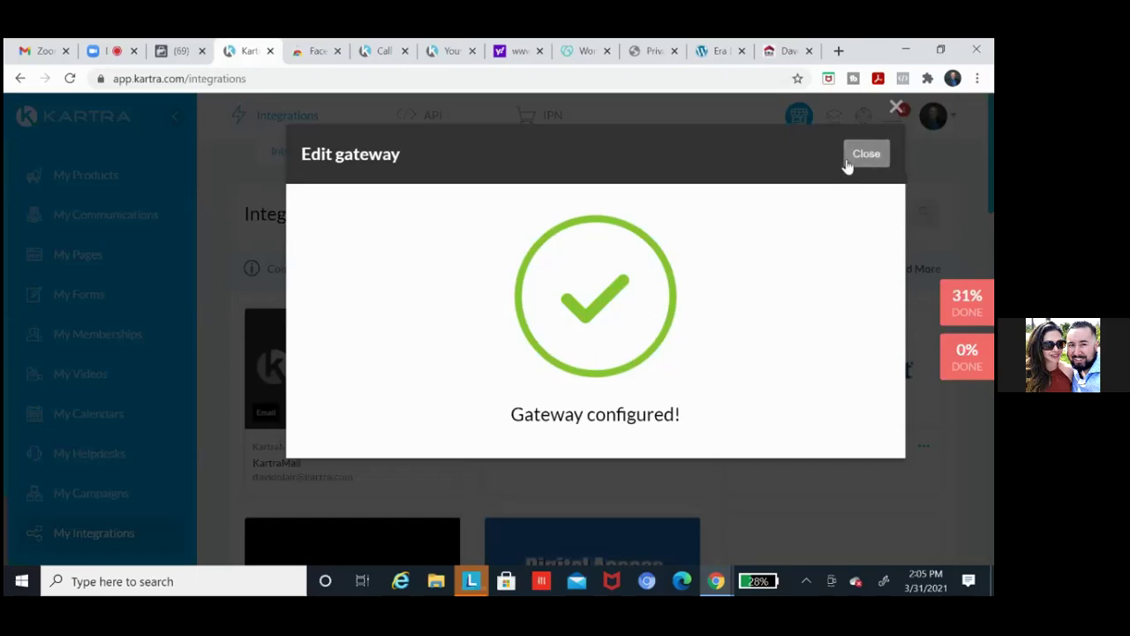
left_click(867, 154)
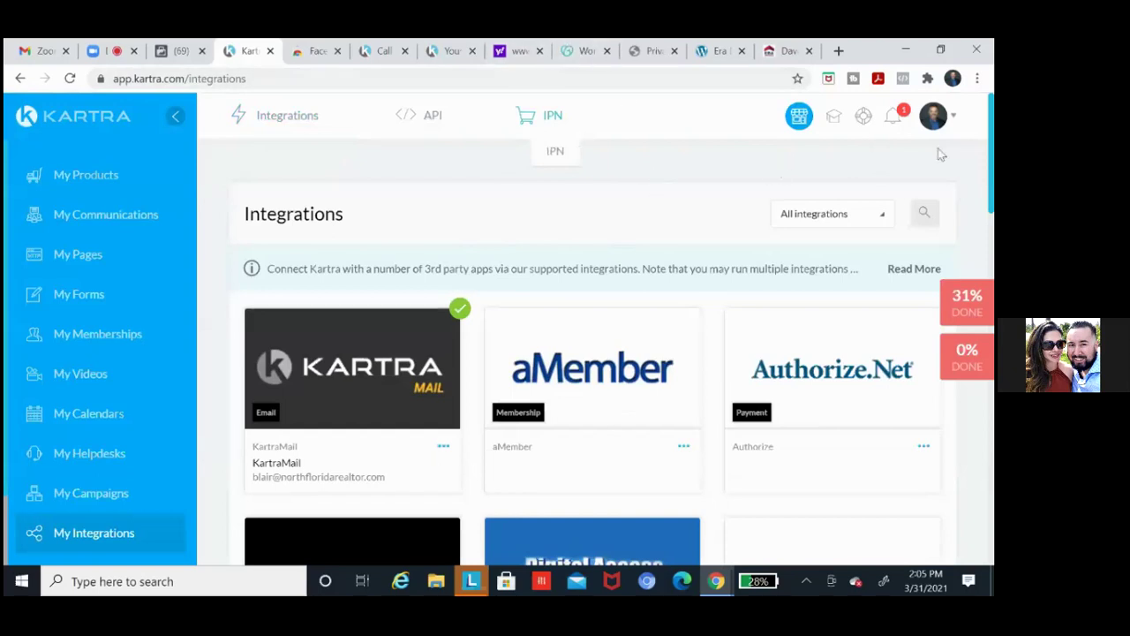
left_click(957, 119)
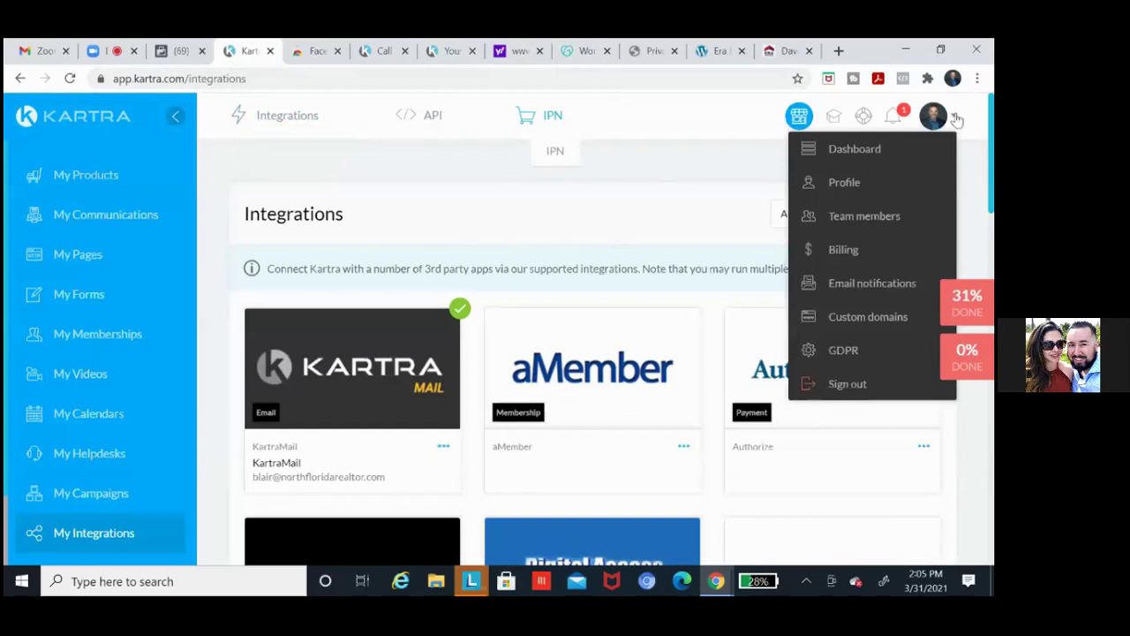
left_click(876, 316)
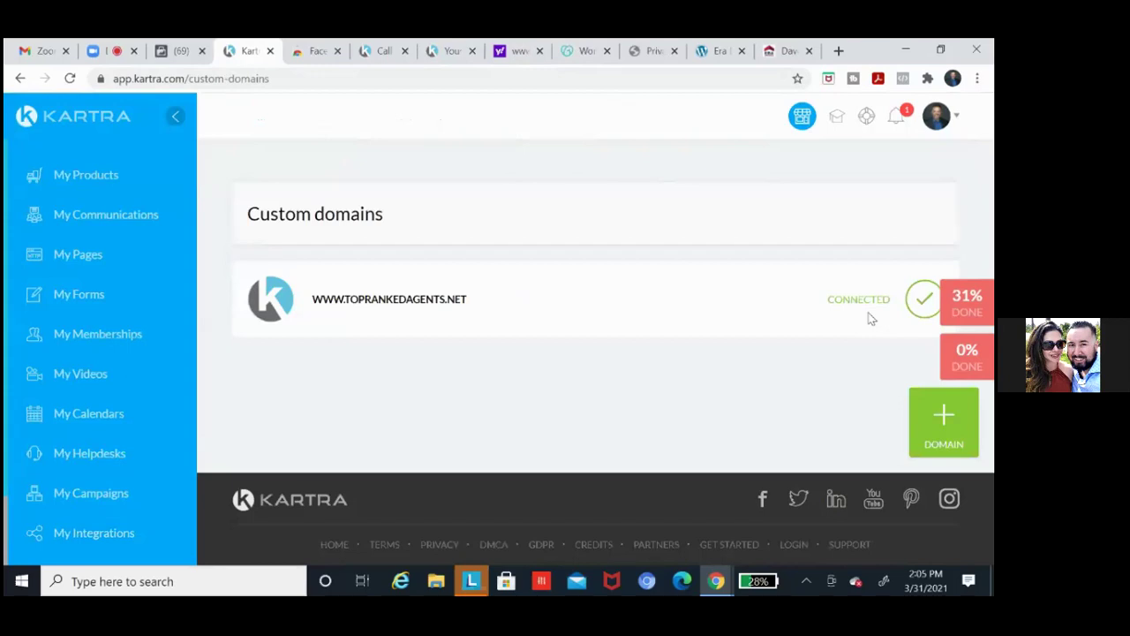
left_click(84, 257)
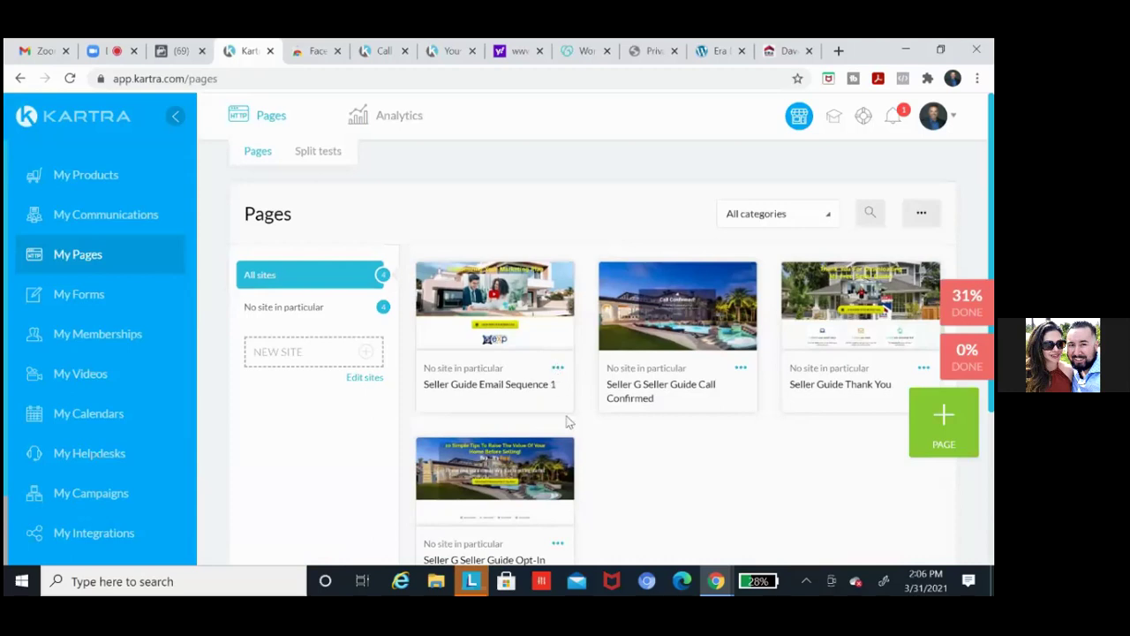
left_click(559, 368)
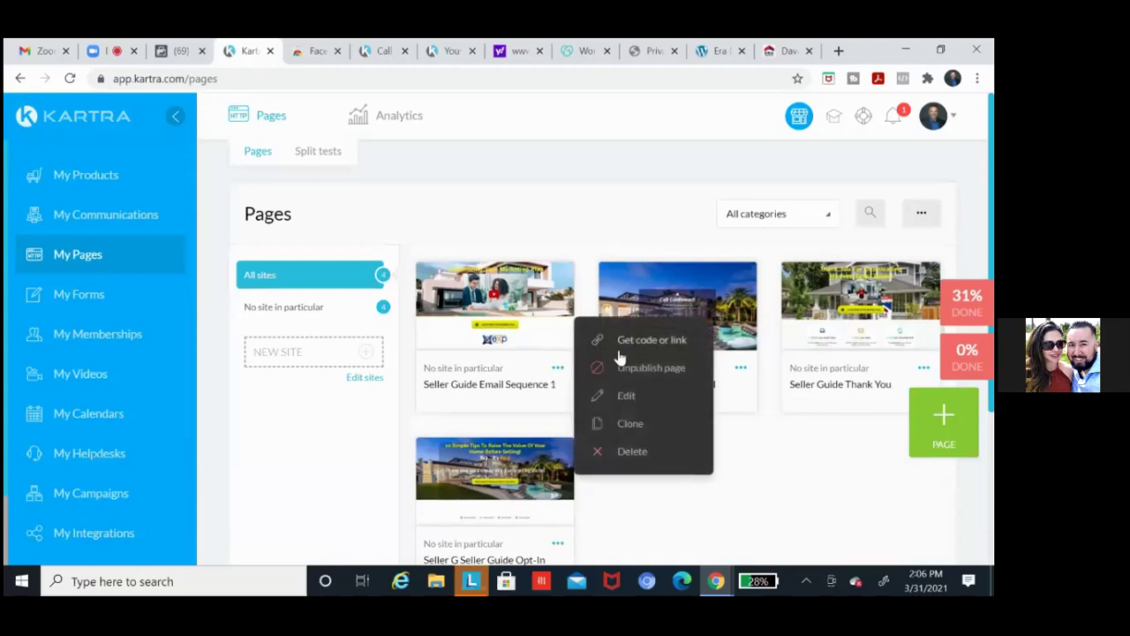
left_click(643, 340)
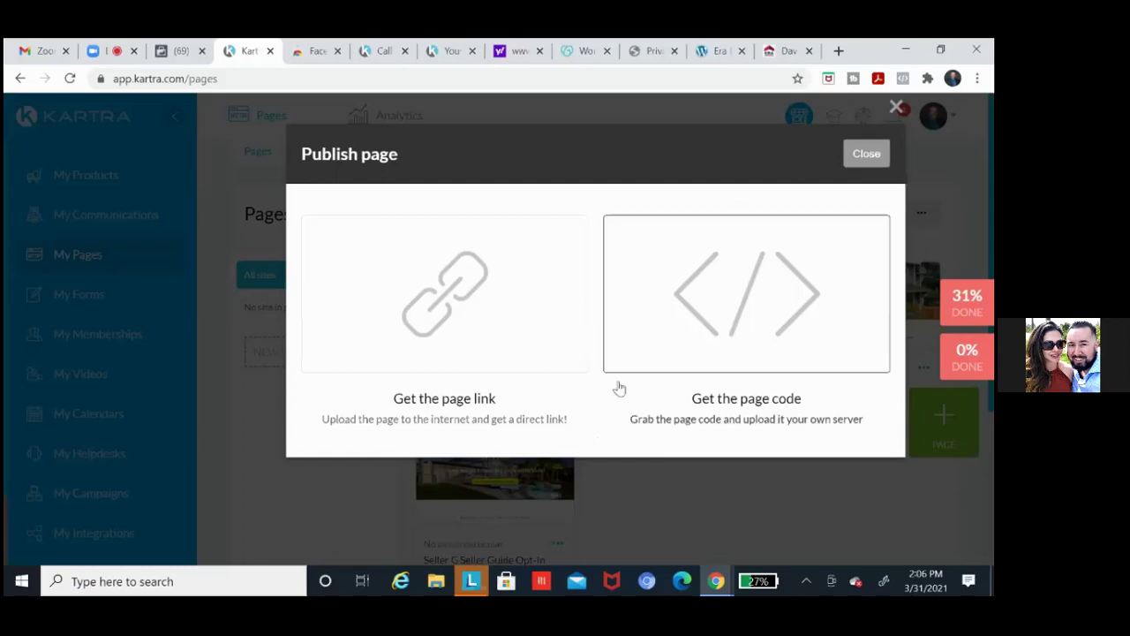
left_click(497, 324)
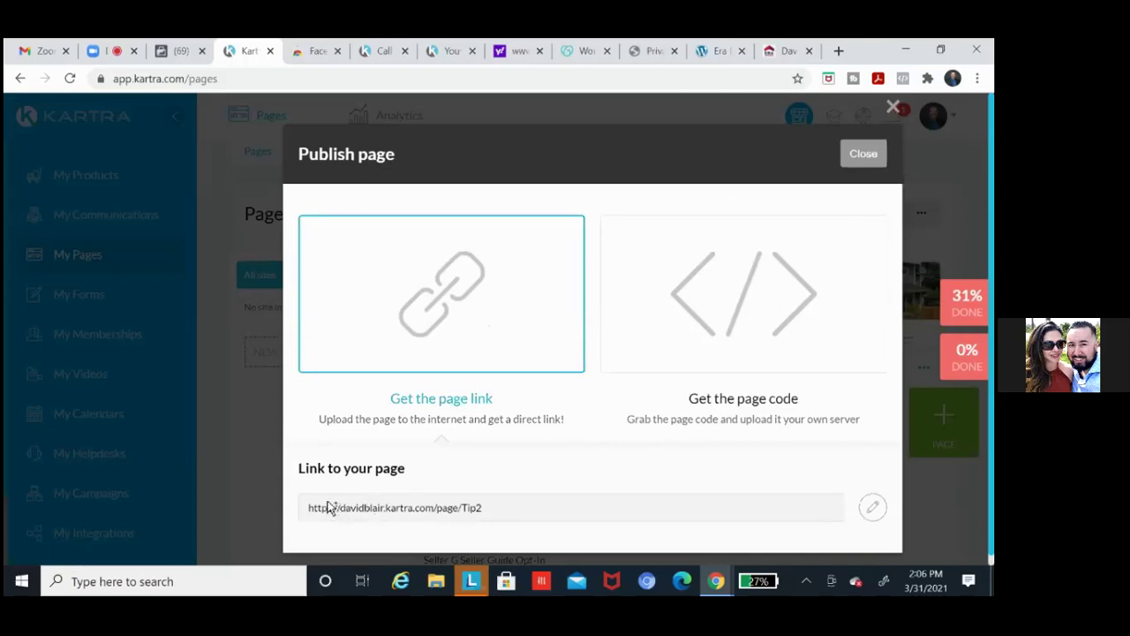
left_click(874, 511)
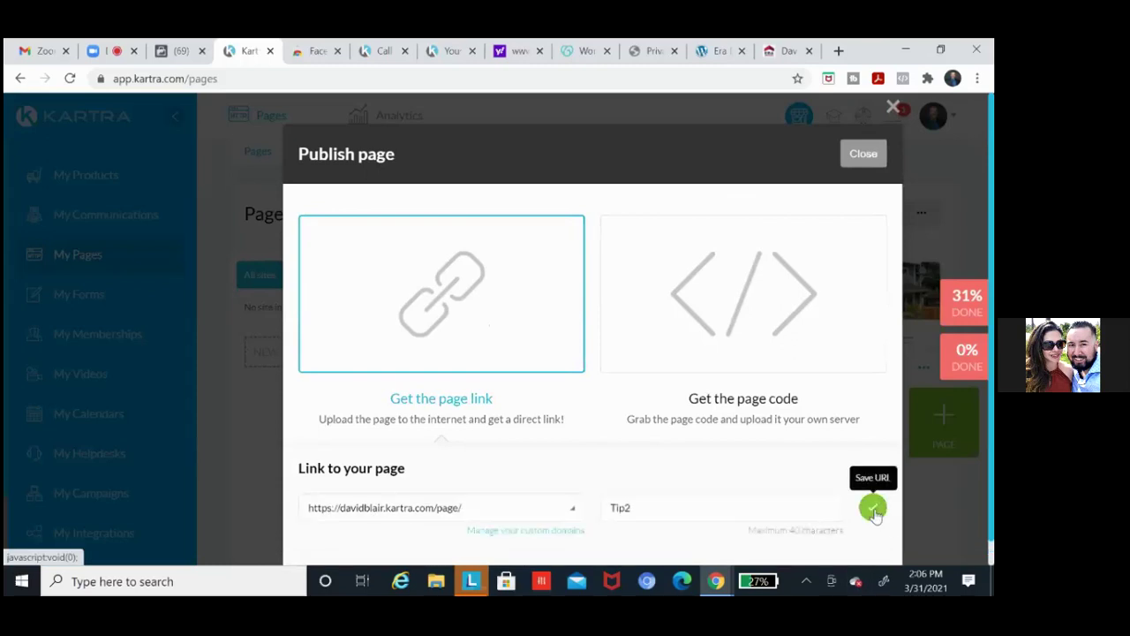
left_click(573, 512)
scroll(573, 516, "down", 1)
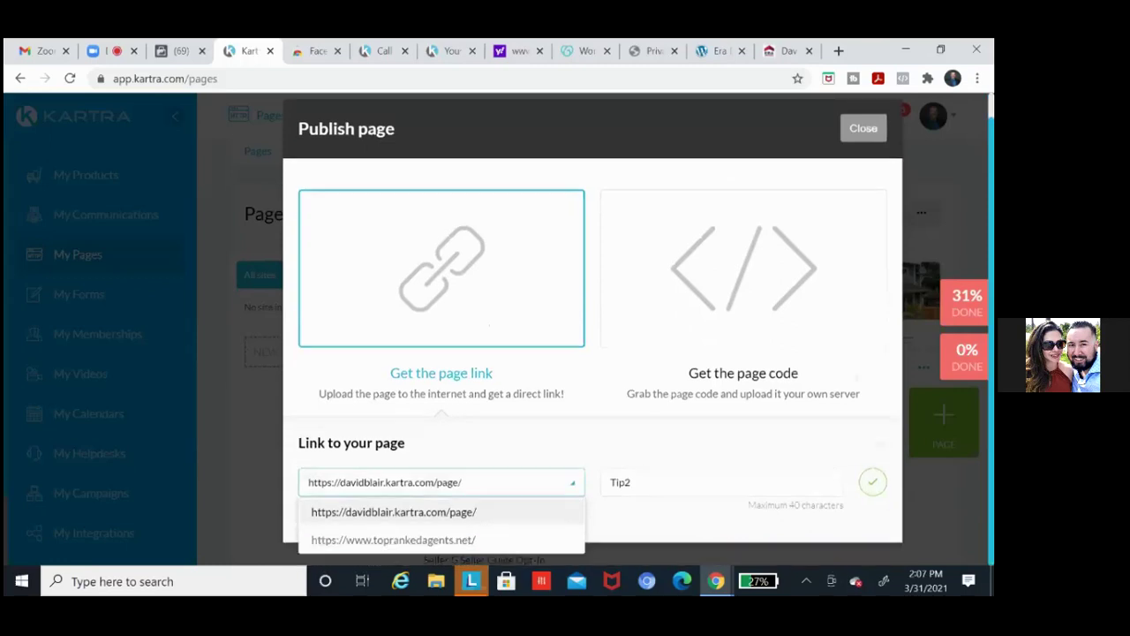
left_click(433, 541)
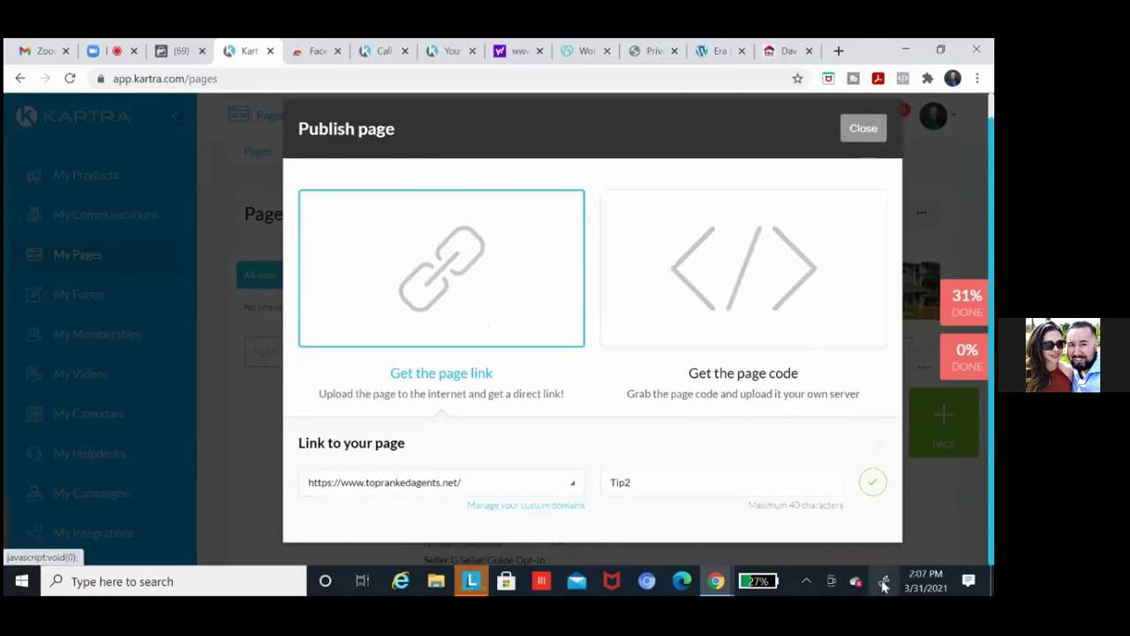
left_click(873, 483)
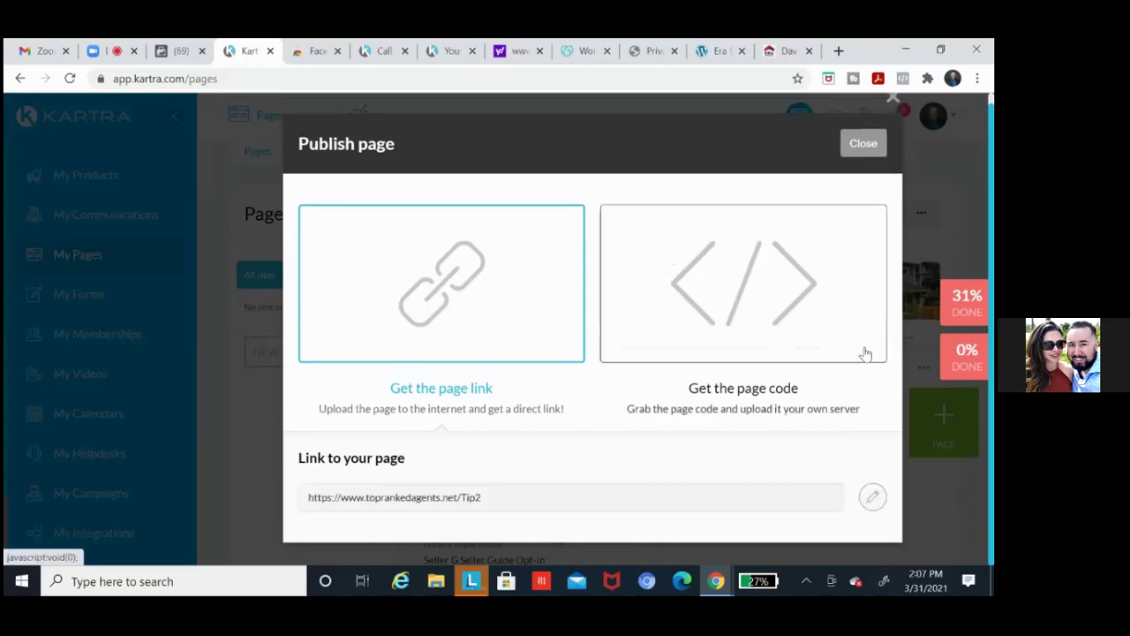
left_click(862, 144)
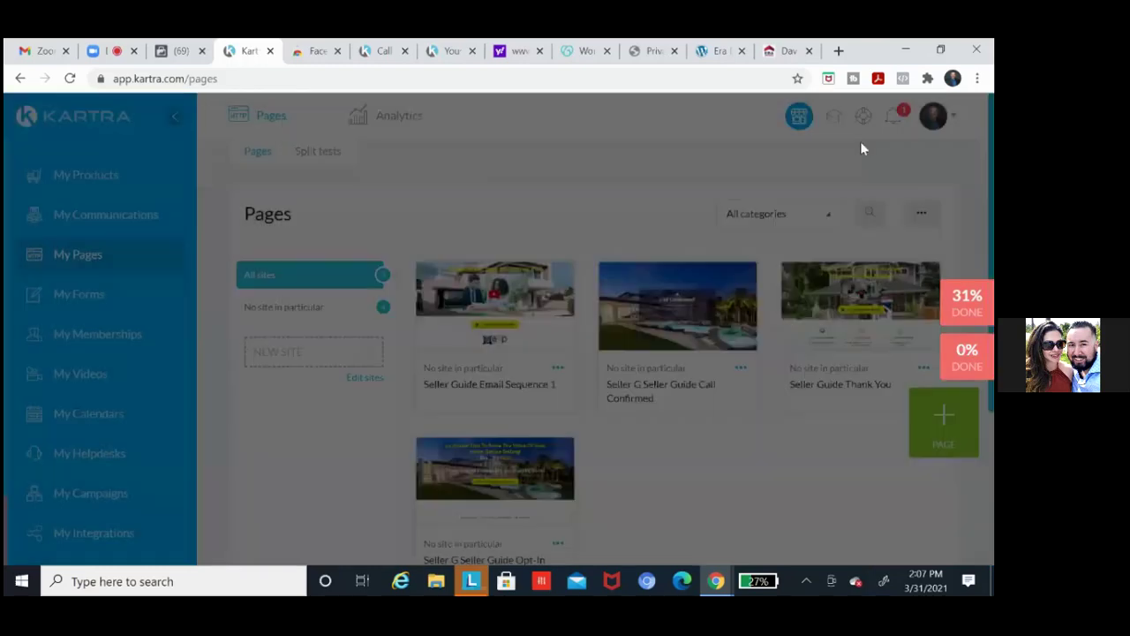
left_click(740, 369)
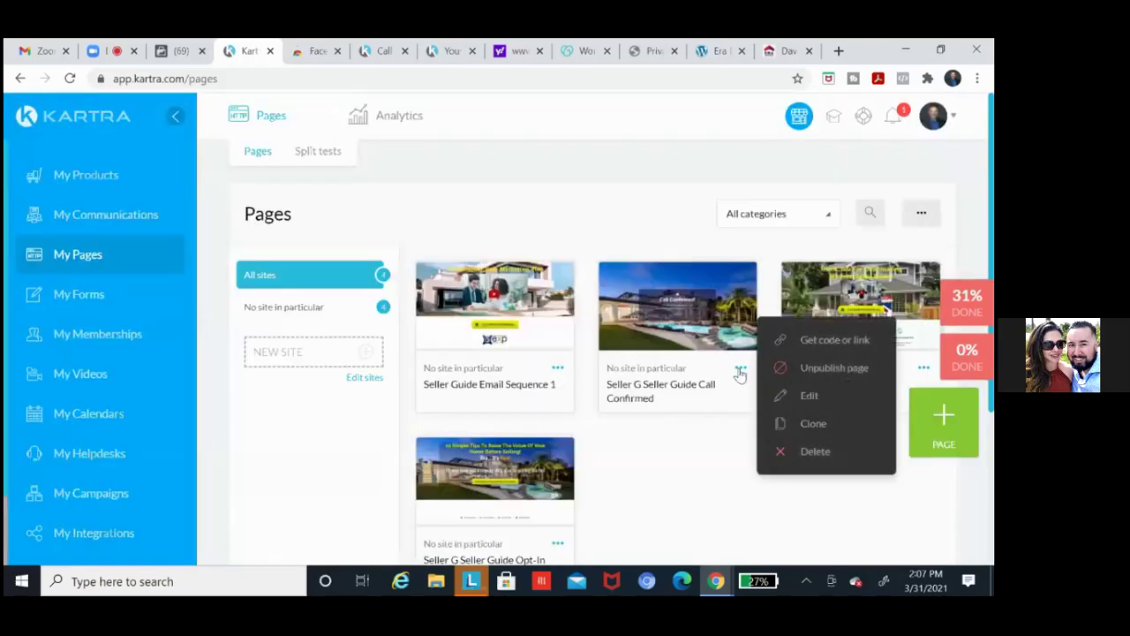
left_click(829, 342)
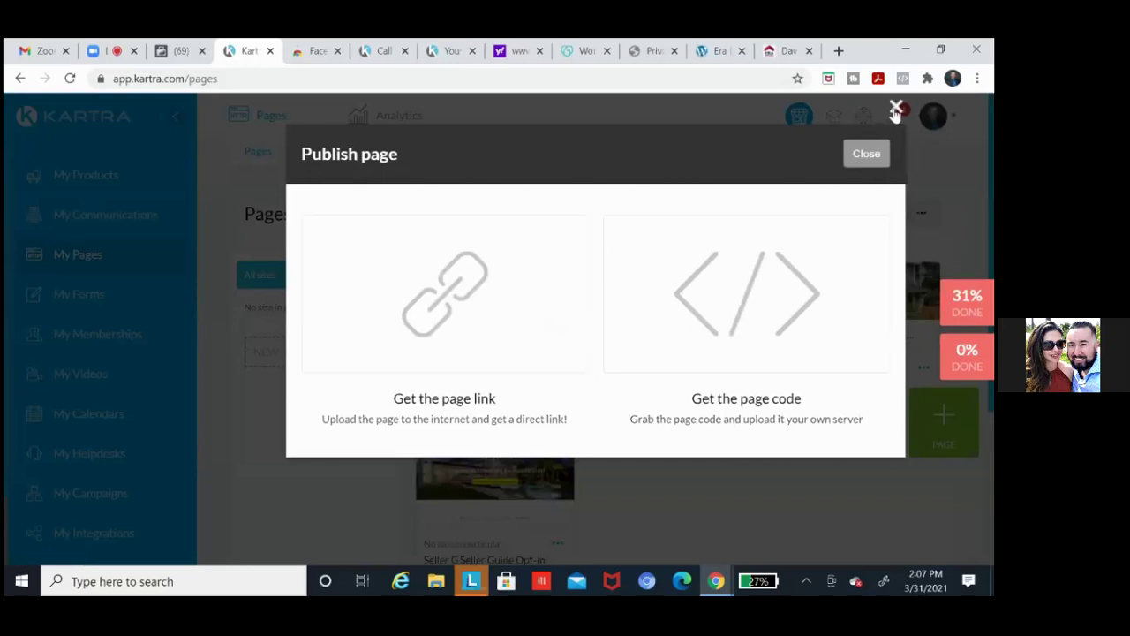
left_click(522, 346)
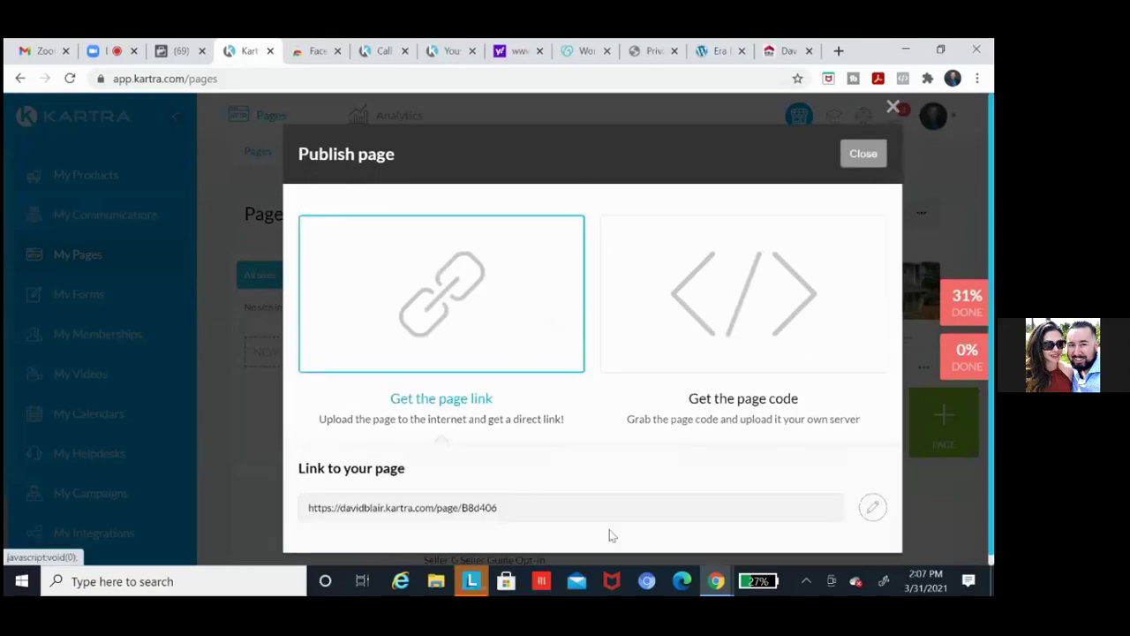
left_click(869, 511)
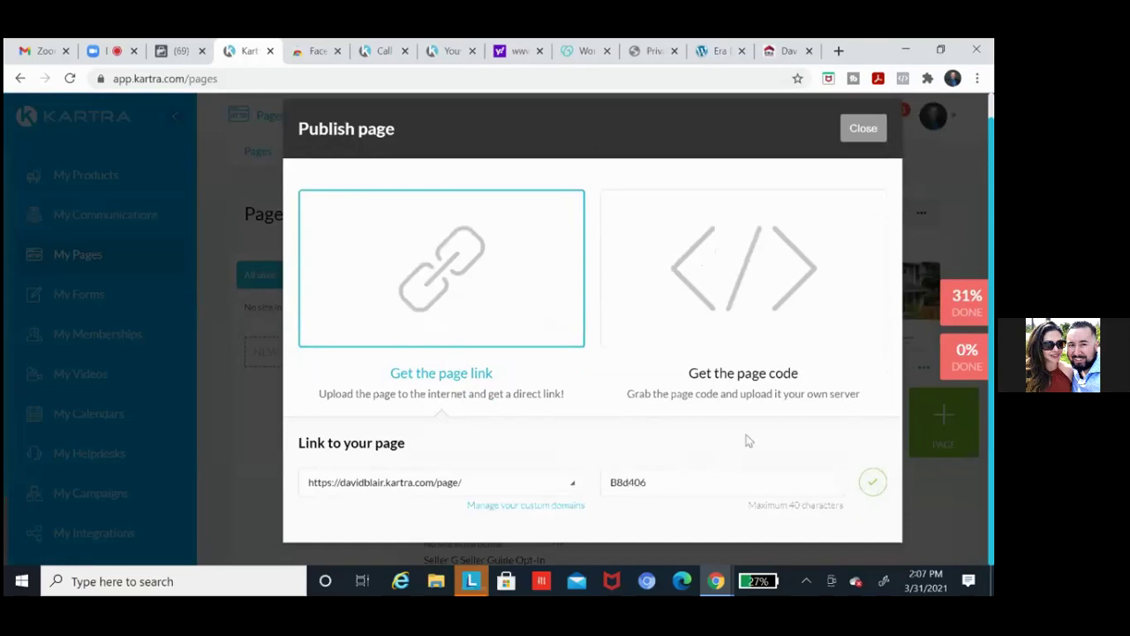
left_click(573, 485)
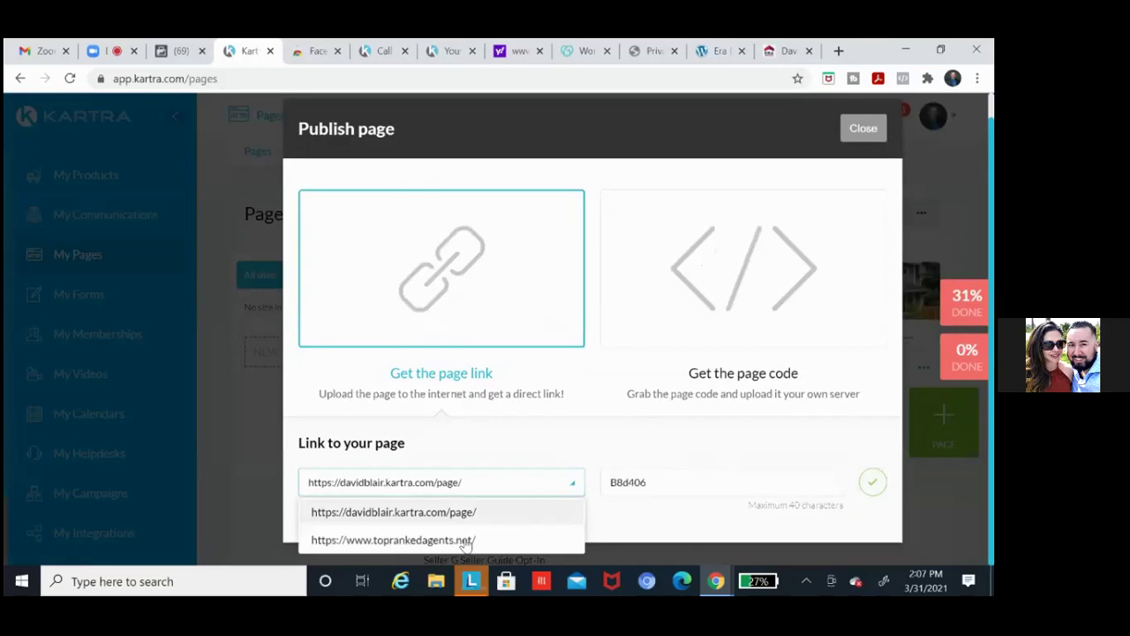
left_click(467, 540)
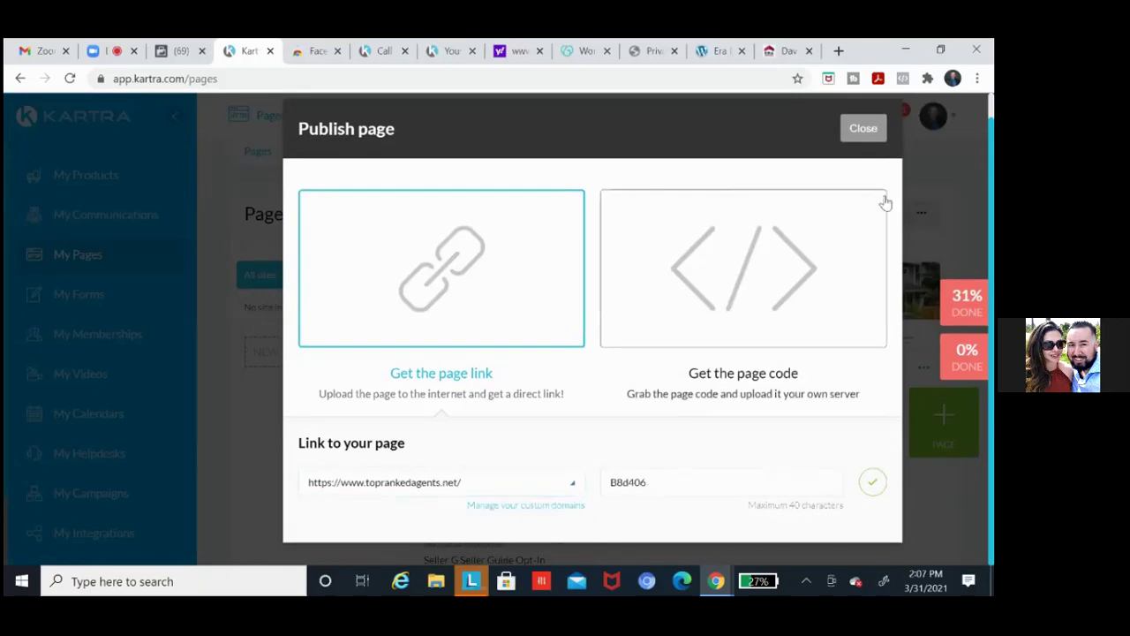
left_click(866, 132)
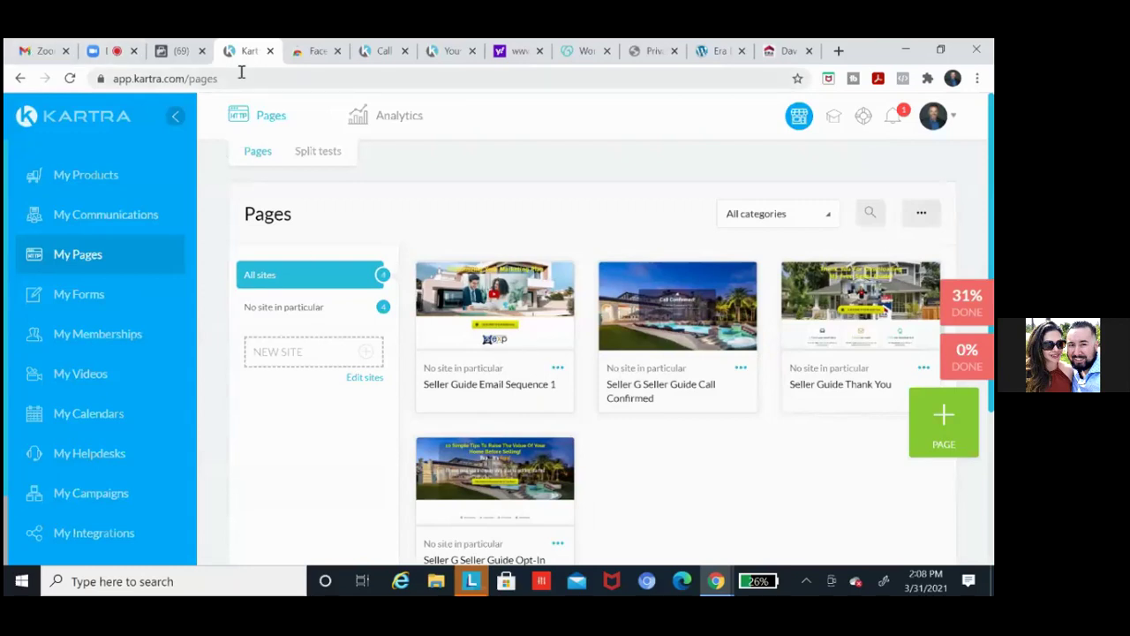
- Stop sharing the screen in the Zoom meeting
left_click(309, 51)
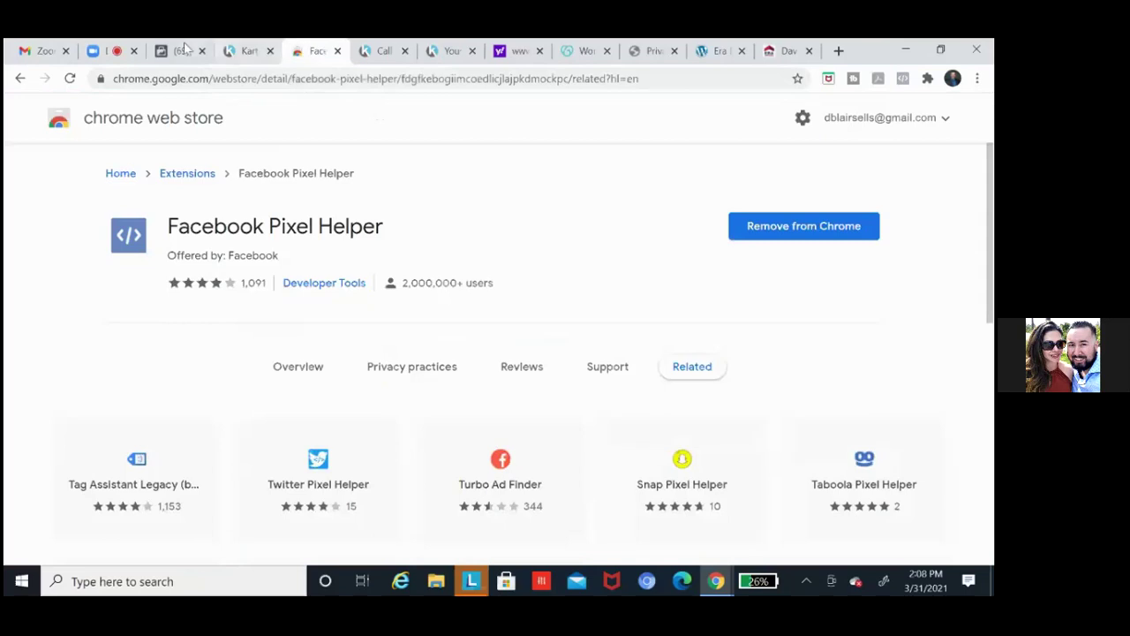
left_click(123, 55)
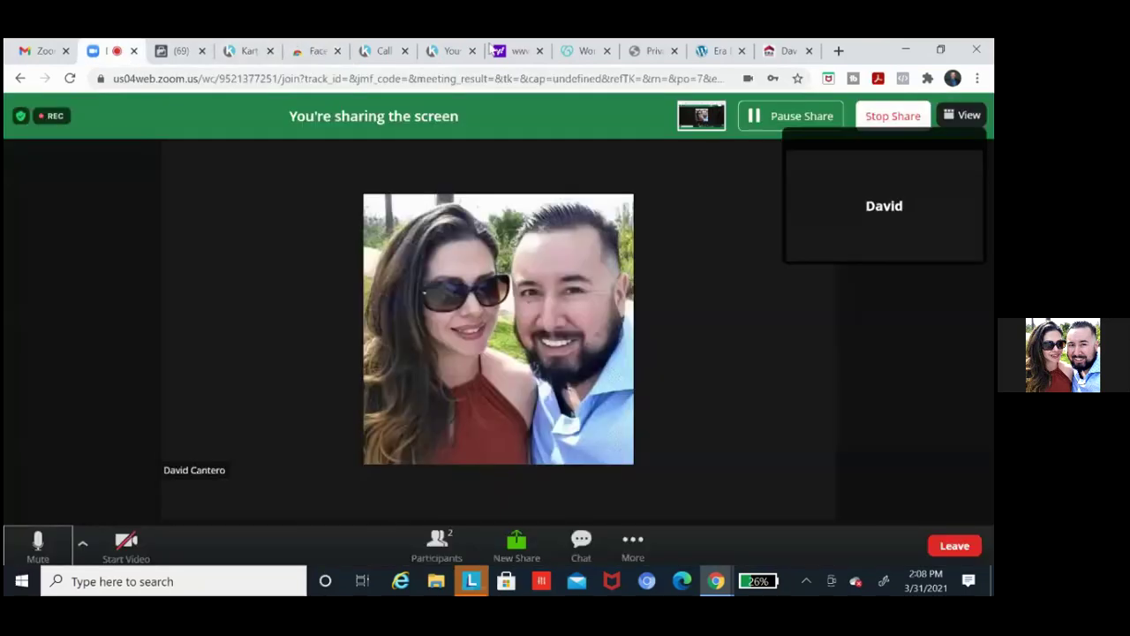
left_click(894, 115)
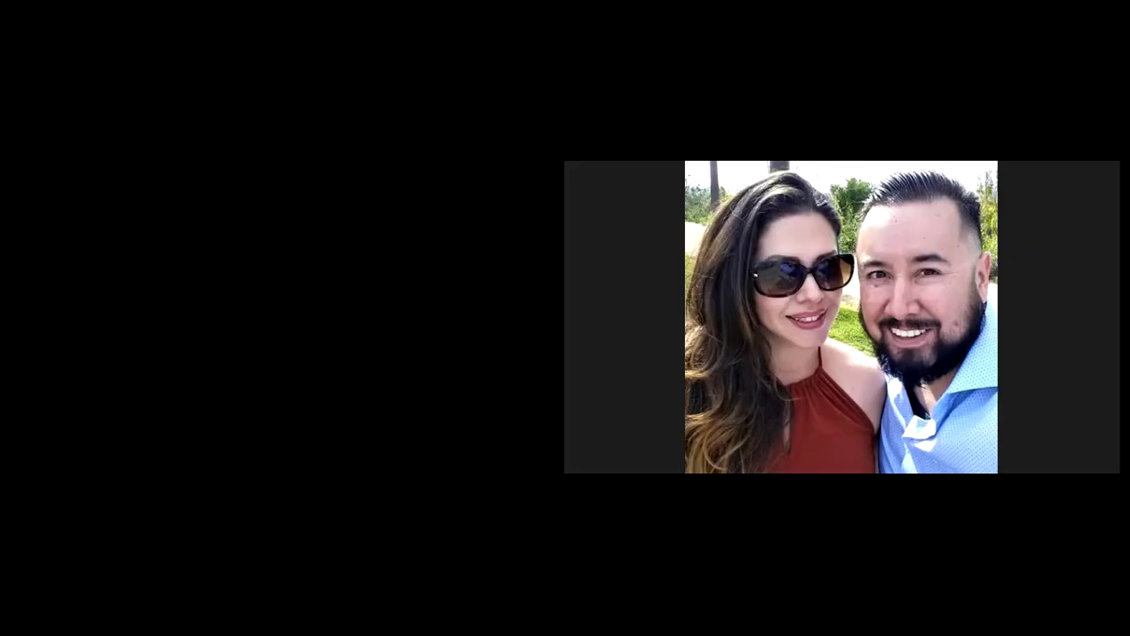